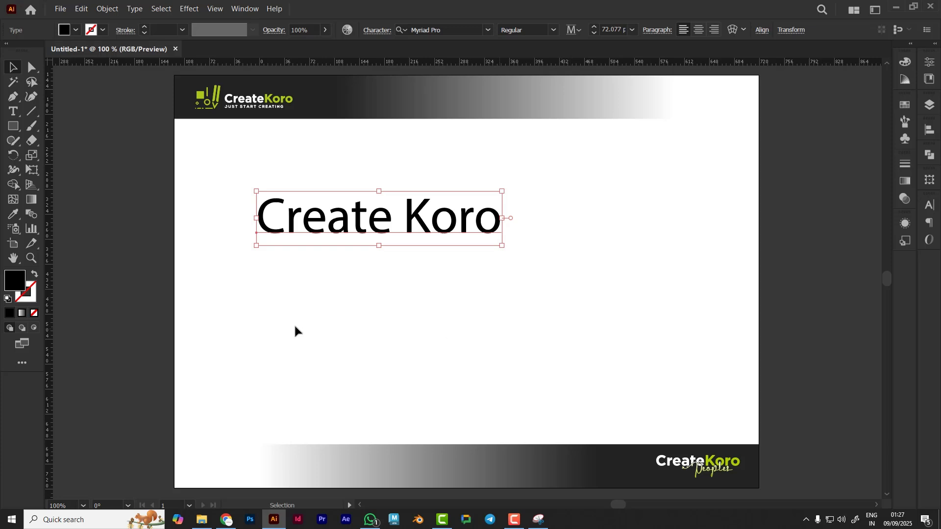
Change the fill colour of the "Create Koro" text to bright green with the Color Picker
{"action": "left_click", "coordinate": [329, 323]}
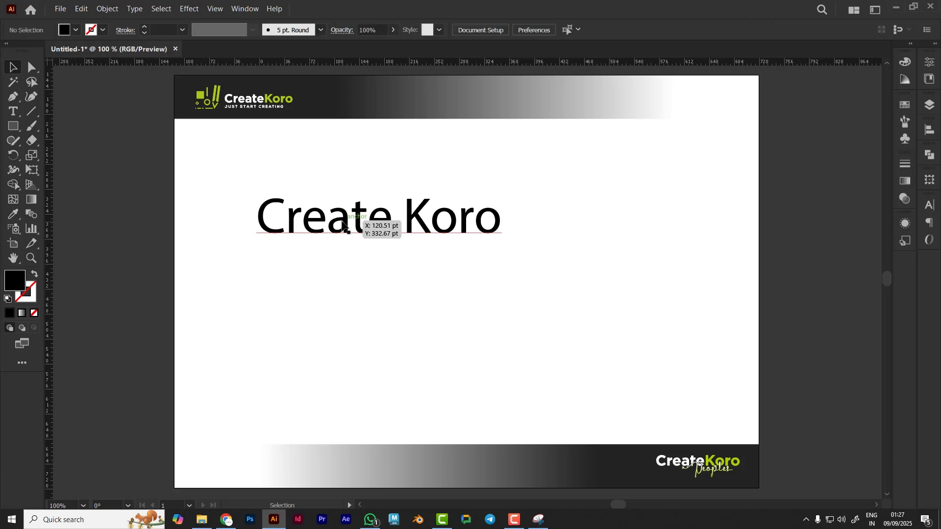
{"action": "left_click", "coordinate": [380, 236]}
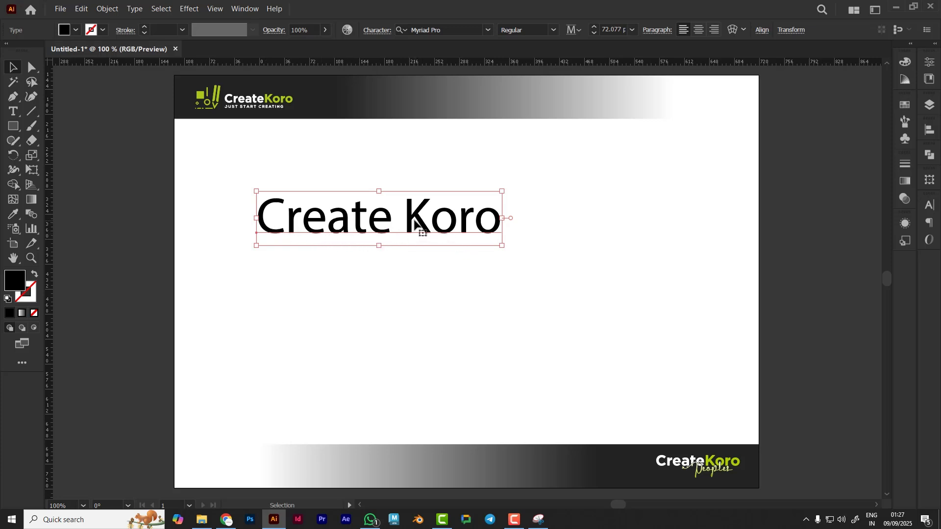
{"action": "double_click", "coordinate": [15, 281]}
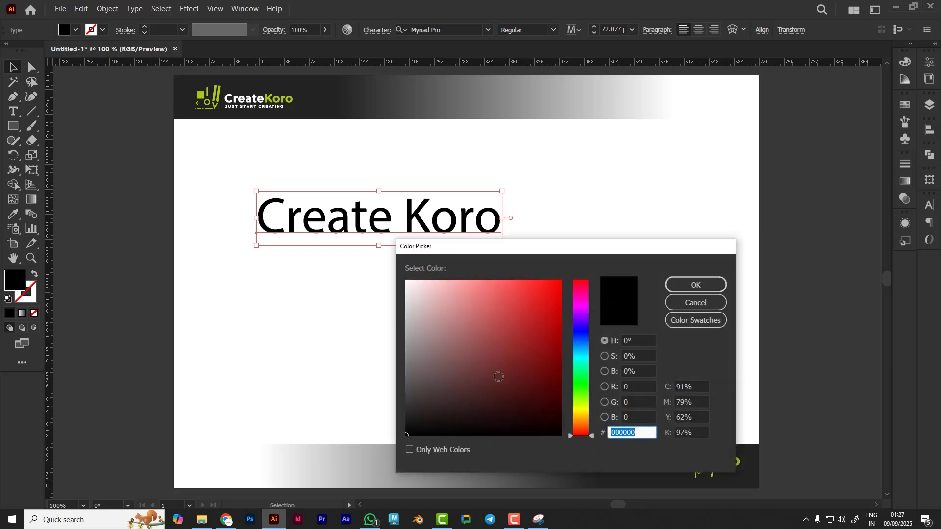
{"action": "left_click", "coordinate": [517, 355]}
{"action": "left_click", "coordinate": [535, 320]}
{"action": "left_click_drag", "start_coordinate": [580, 337], "coordinate": [579, 384]}
{"action": "left_click_drag", "start_coordinate": [555, 312], "coordinate": [560, 295]}
{"action": "left_click", "coordinate": [675, 287]}
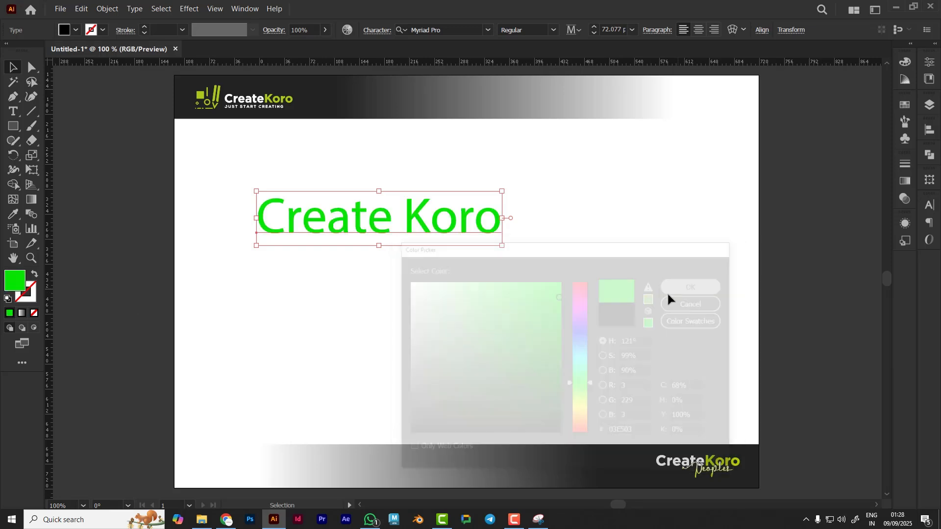
{"action": "left_click", "coordinate": [553, 292]}
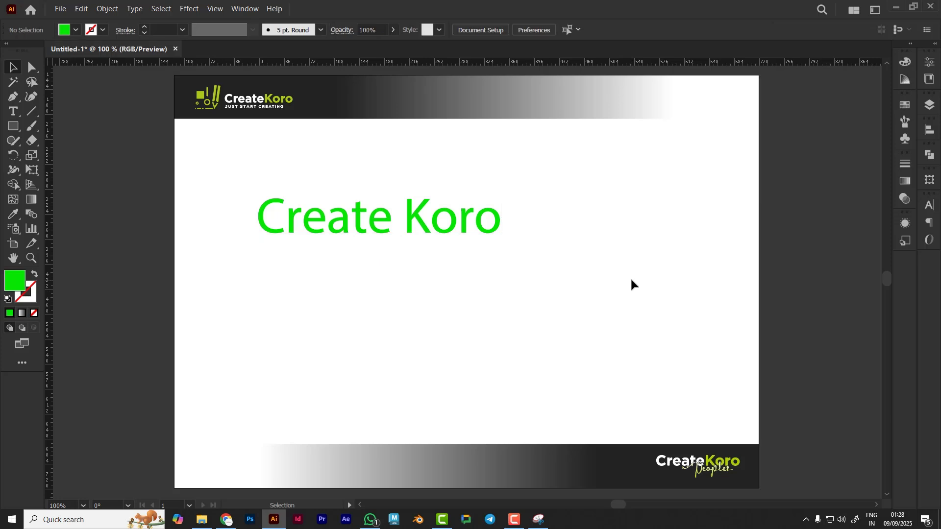
Select all the text with the Type tool and change its fill colour to orange E28305
{"action": "left_click", "coordinate": [12, 111]}
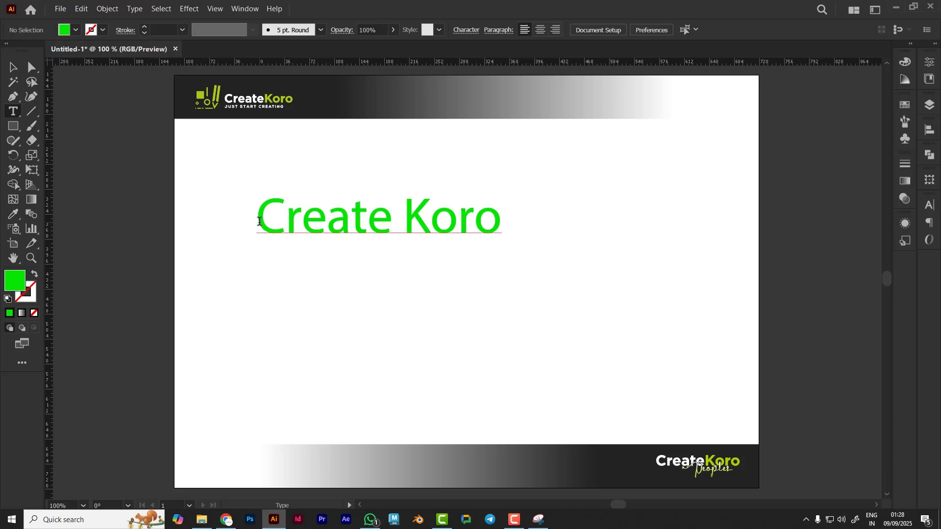
{"action": "left_click_drag", "start_coordinate": [259, 221], "coordinate": [534, 219]}
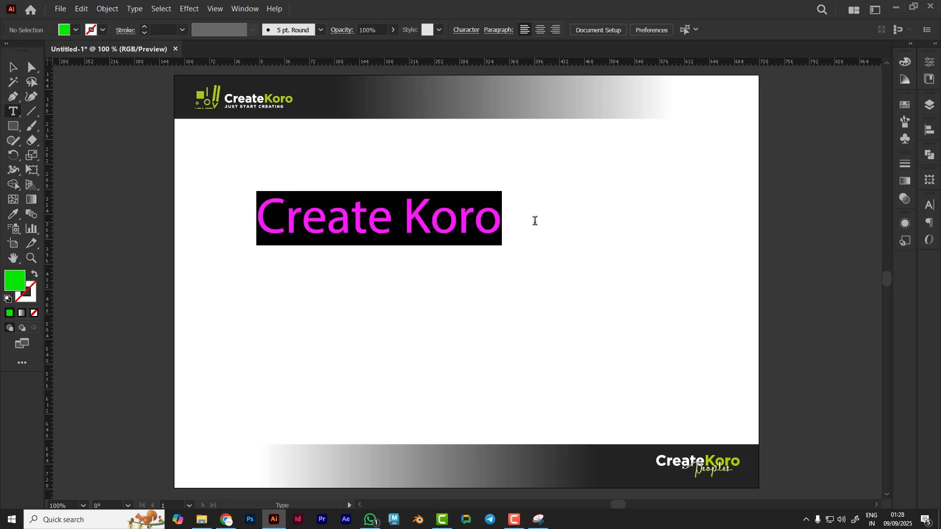
{"action": "left_click", "coordinate": [267, 224]}
{"action": "left_click_drag", "start_coordinate": [264, 223], "coordinate": [542, 223]}
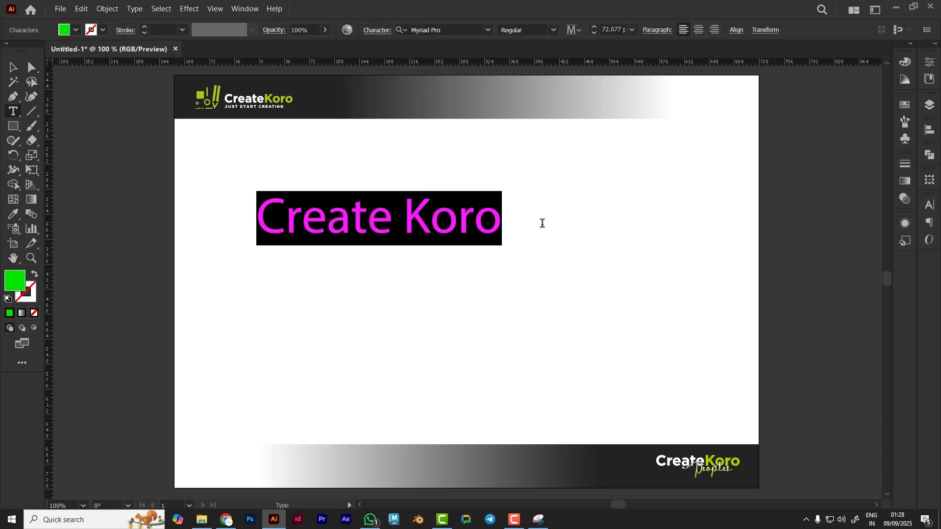
{"action": "left_click", "coordinate": [391, 224]}
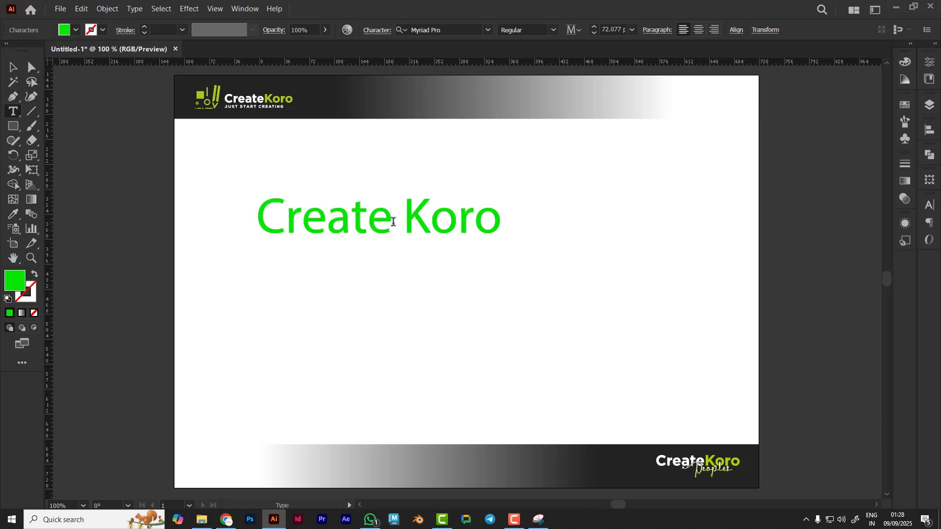
{"action": "double_click", "coordinate": [391, 219]}
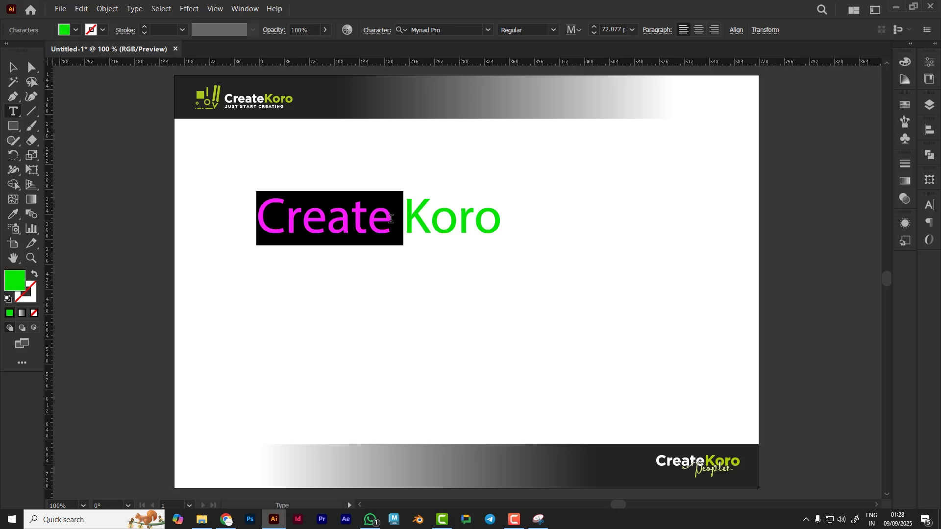
{"action": "double_click", "coordinate": [391, 219]}
{"action": "left_click", "coordinate": [431, 226]}
{"action": "triple_click", "coordinate": [301, 217]}
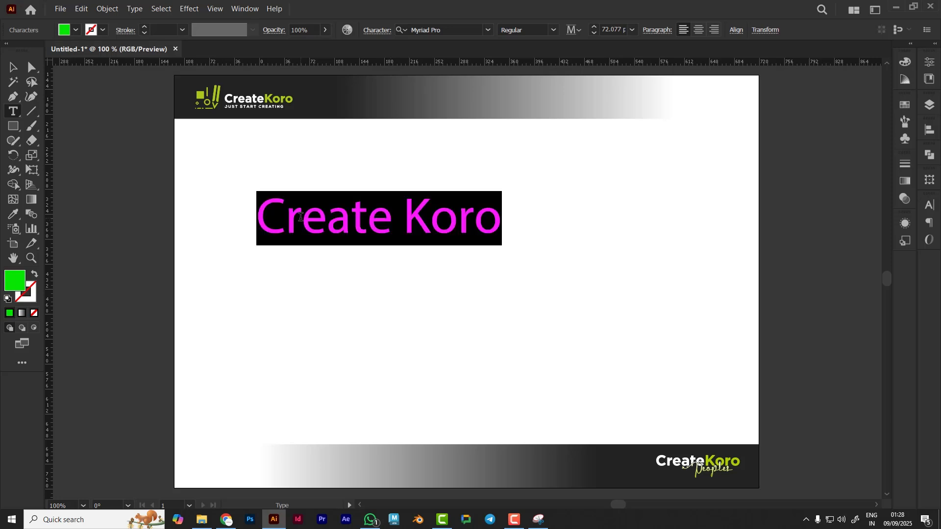
{"action": "left_click", "coordinate": [300, 218]}
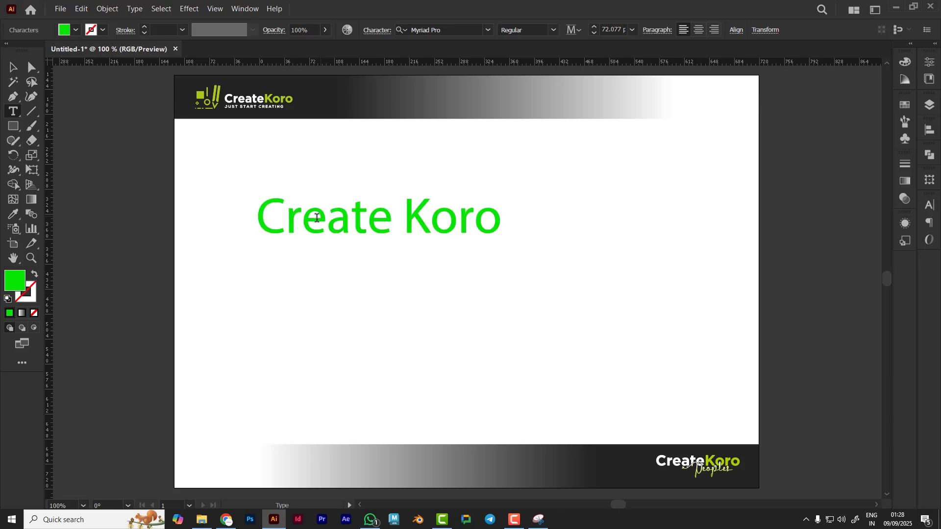
{"action": "triple_click", "coordinate": [298, 221]}
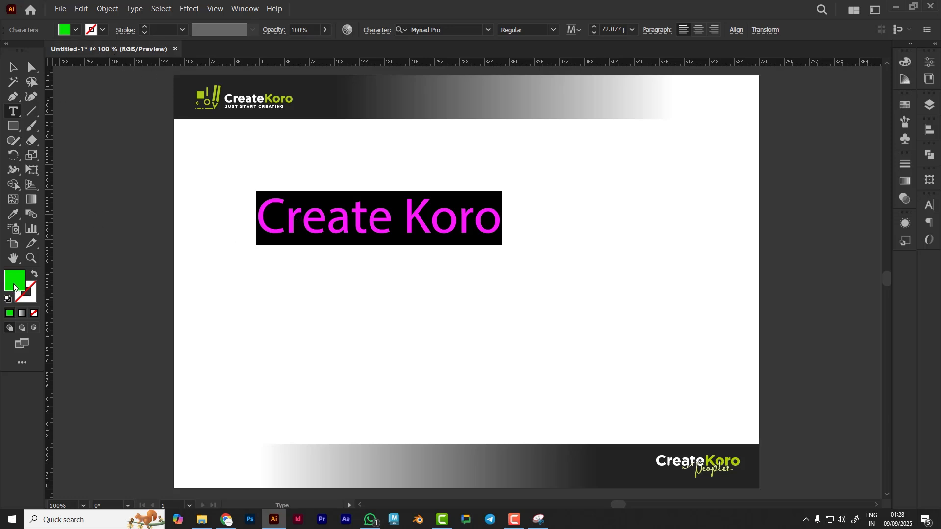
{"action": "left_click", "coordinate": [64, 30]}
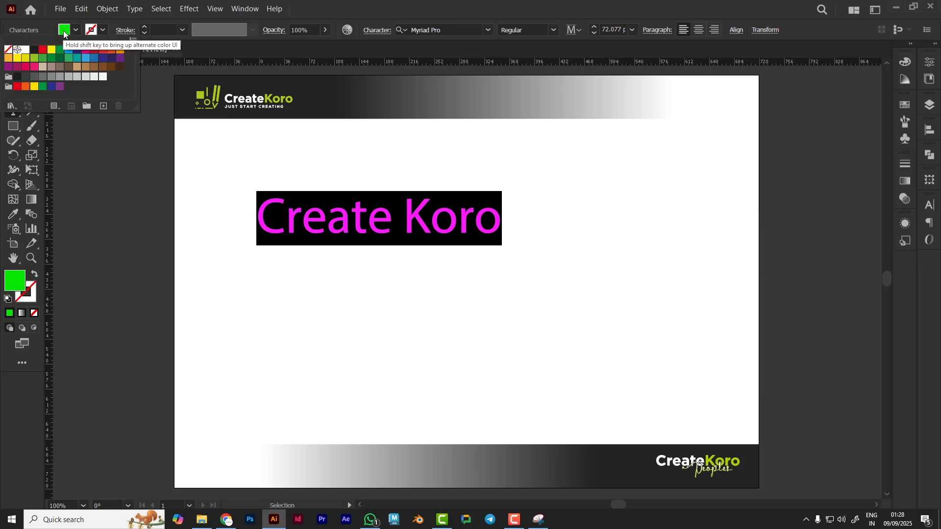
{"action": "double_click", "coordinate": [14, 281]}
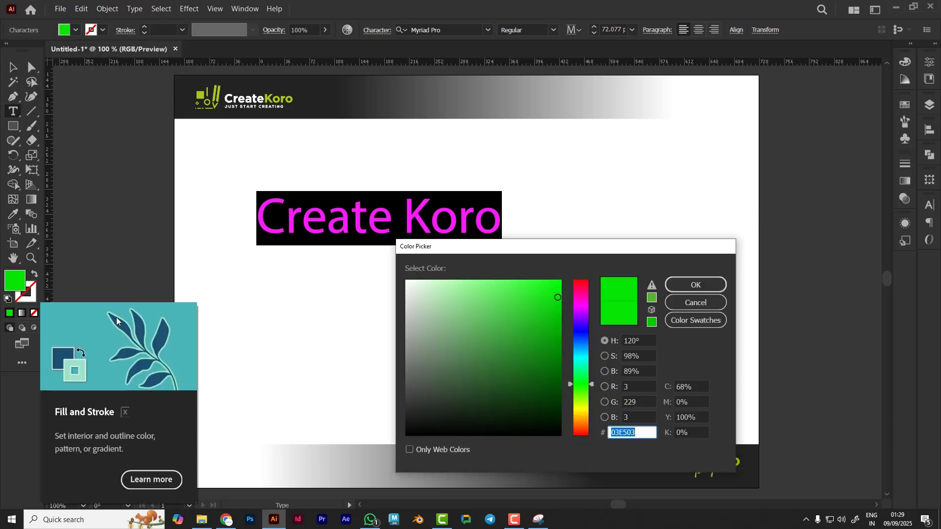
{"action": "left_click_drag", "start_coordinate": [569, 401], "coordinate": [581, 421]}
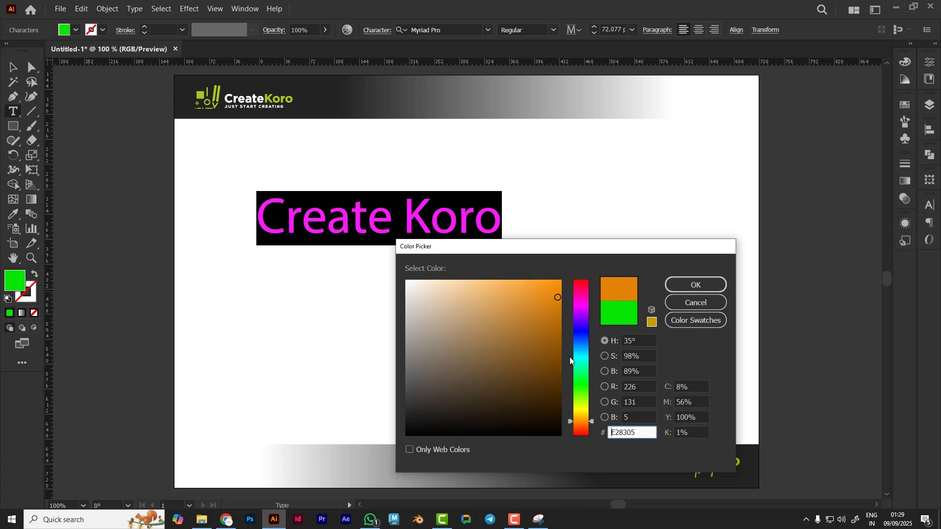
{"action": "left_click", "coordinate": [683, 289]}
{"action": "left_click", "coordinate": [13, 67]}
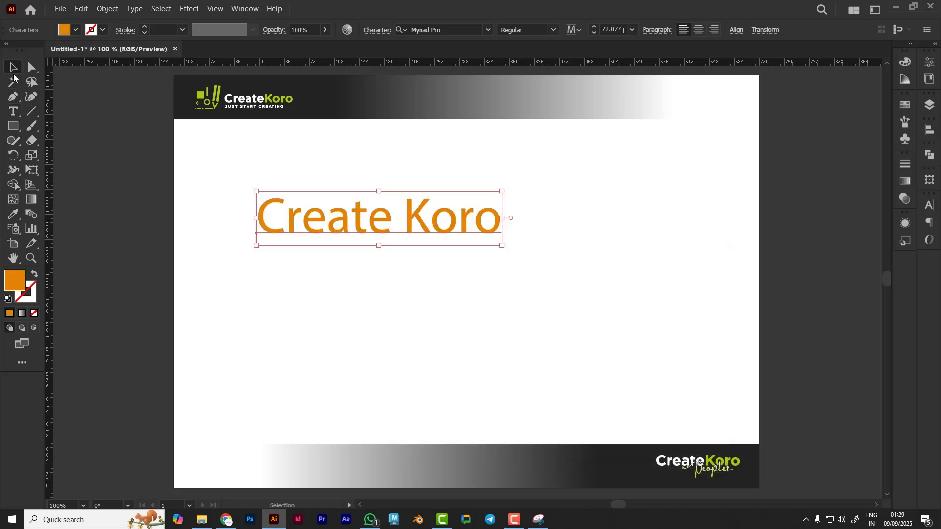
{"action": "left_click", "coordinate": [202, 261]}
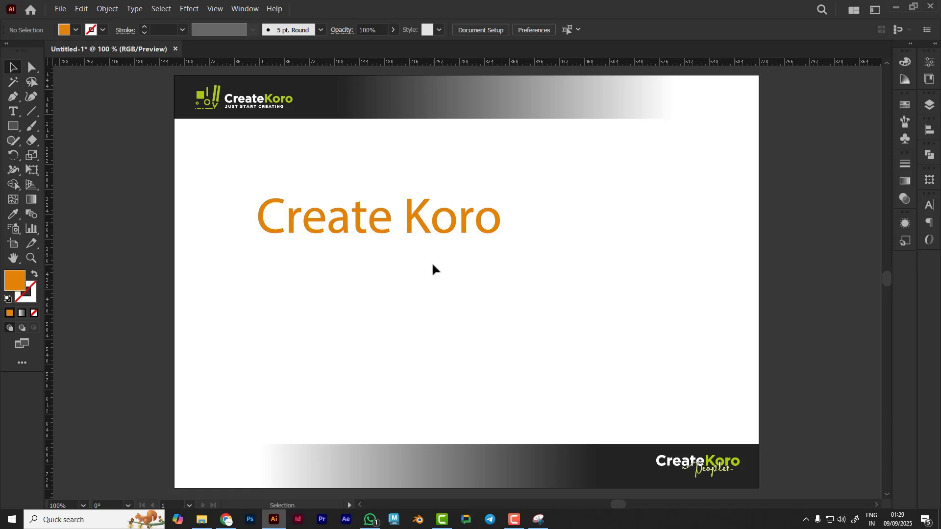
Apply the Median Florets Demo font to the text
{"action": "left_click", "coordinate": [378, 224]}
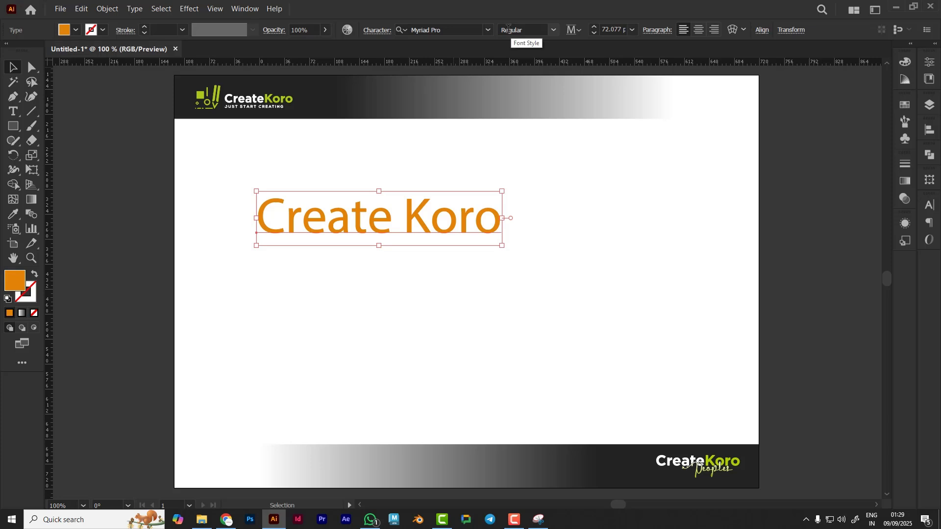
{"action": "left_click", "coordinate": [381, 31]}
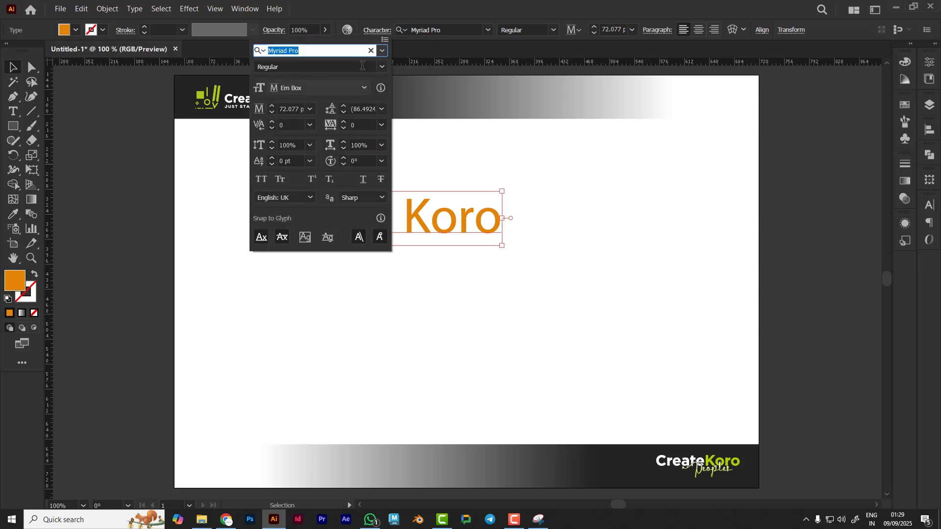
{"action": "left_click", "coordinate": [381, 32]}
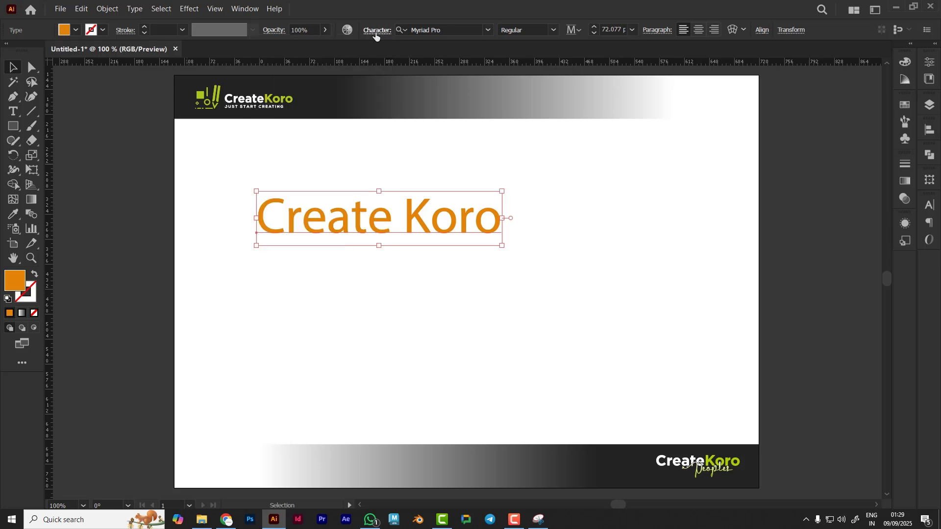
{"action": "left_click", "coordinate": [411, 32]}
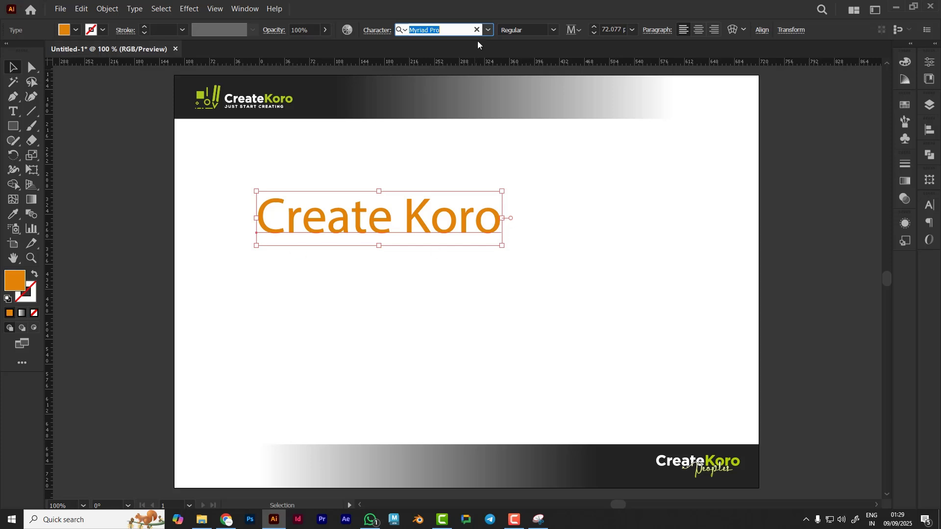
{"action": "left_click", "coordinate": [489, 31]}
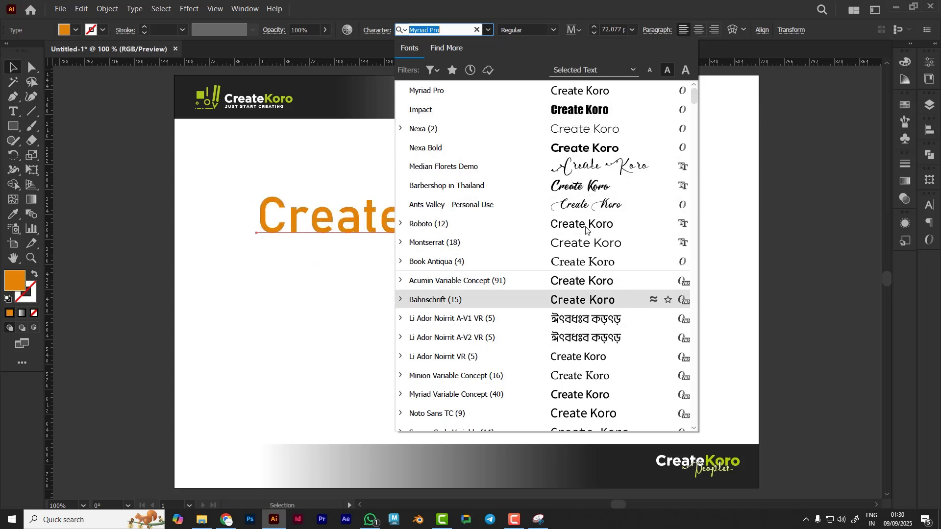
{"action": "left_click", "coordinate": [594, 167]}
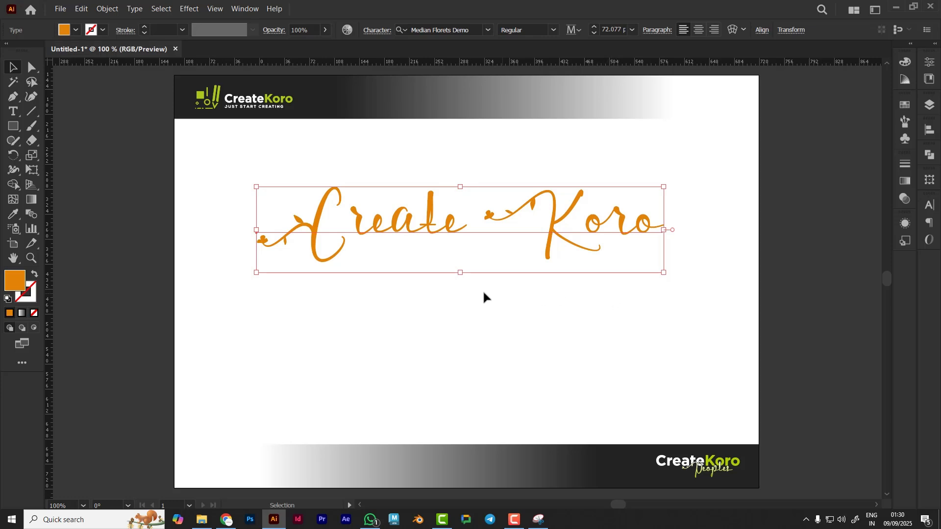
Search fonts for "robo" and set the text to Roboto with the Thin style
{"action": "left_click", "coordinate": [477, 30]}
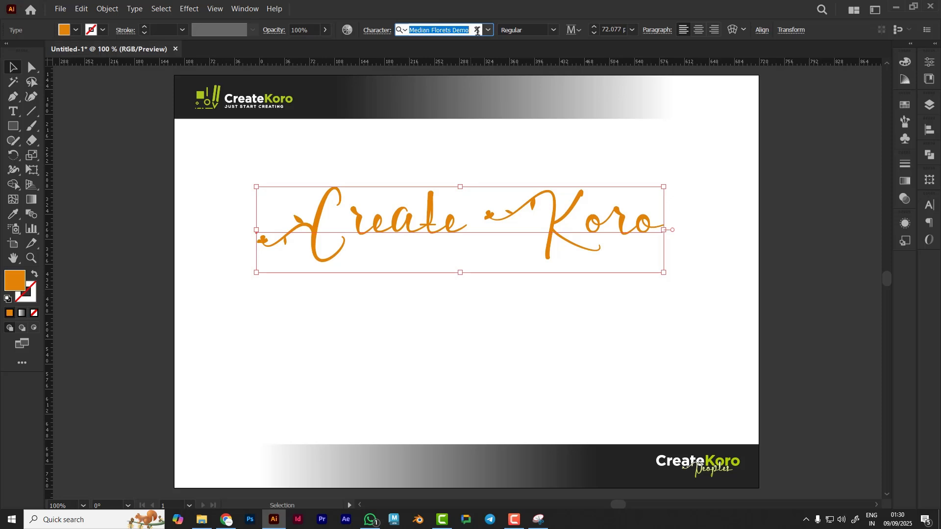
{"action": "type", "text": "robo"}
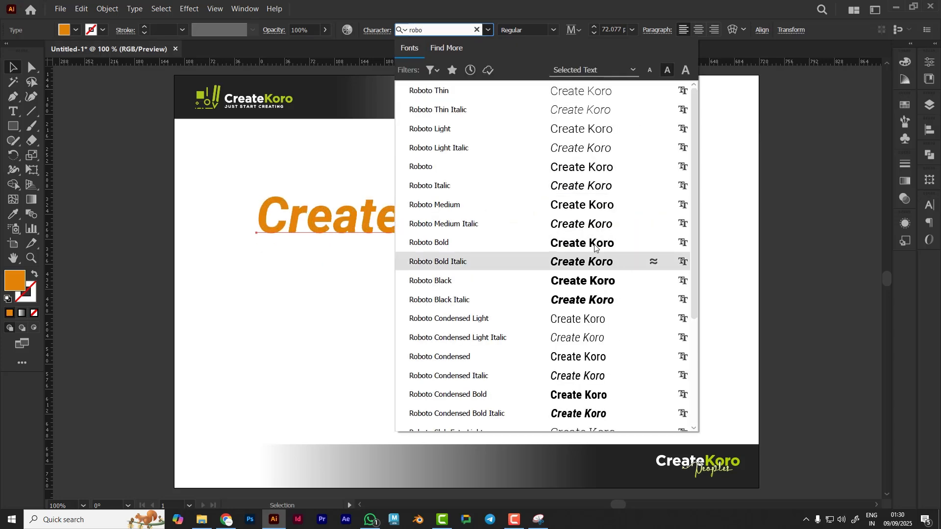
{"action": "left_click", "coordinate": [566, 244]}
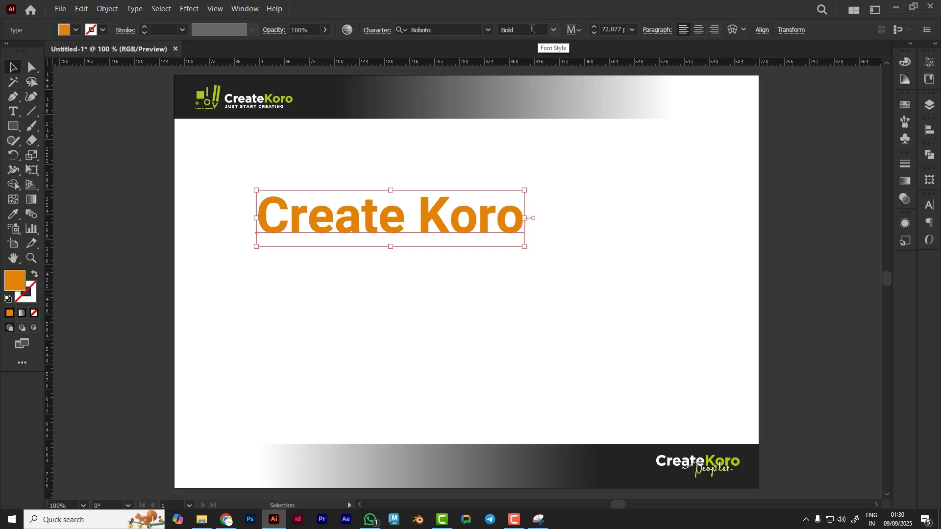
{"action": "left_click", "coordinate": [555, 30]}
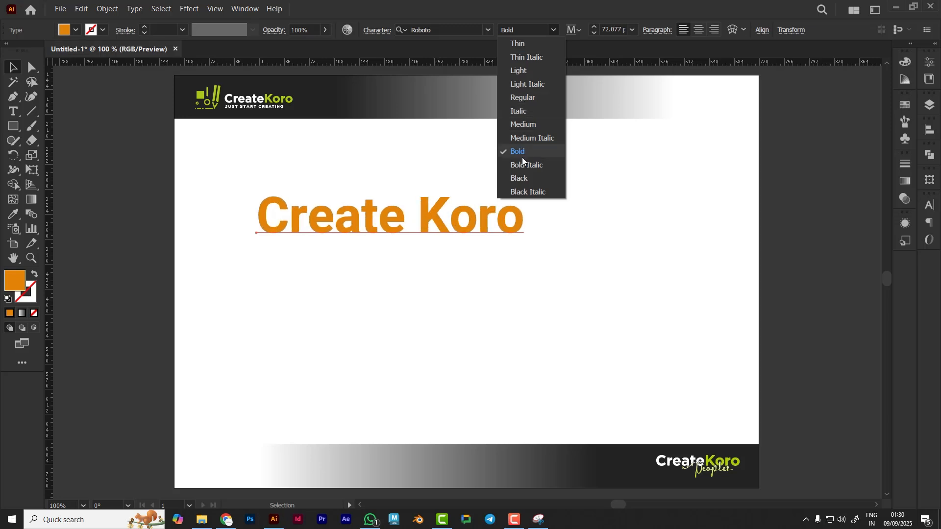
{"action": "left_click", "coordinate": [528, 42]}
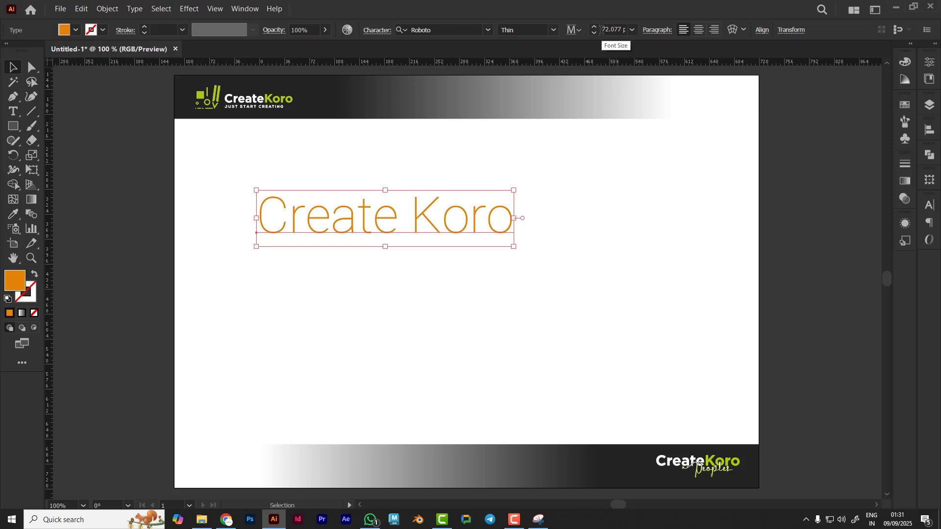
Set the text's font size to 20 pt
{"action": "left_click", "coordinate": [631, 29]}
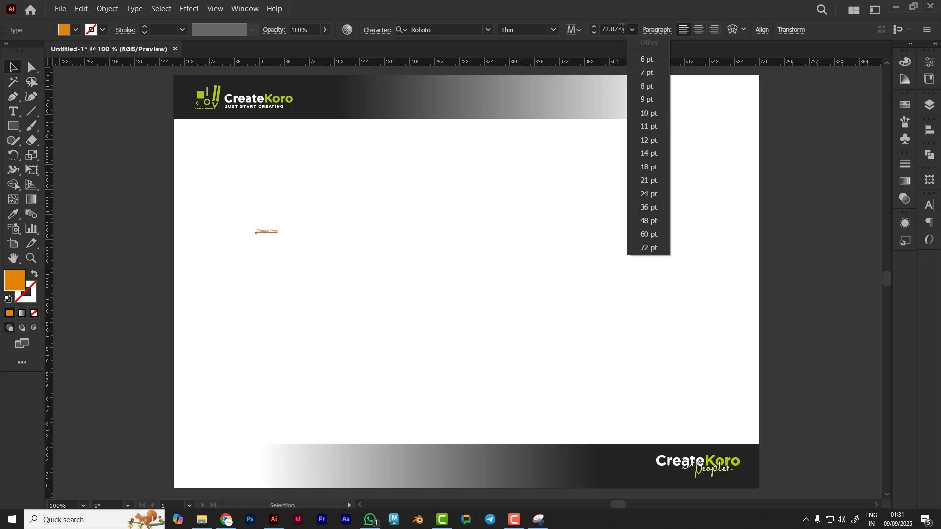
{"action": "left_click", "coordinate": [618, 25]}
{"action": "left_click", "coordinate": [604, 29]}
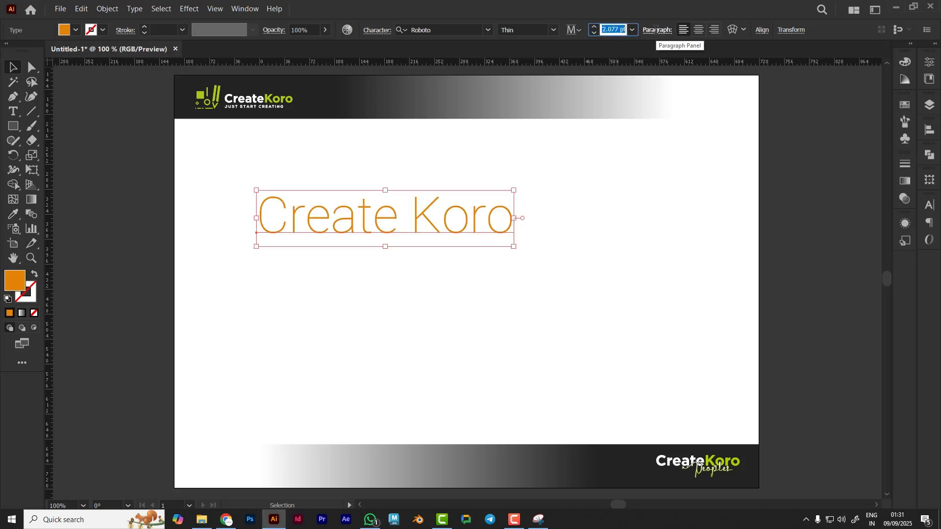
{"action": "type", "text": "20"}
{"action": "key", "text": "Return"}
{"action": "left_click", "coordinate": [297, 258]}
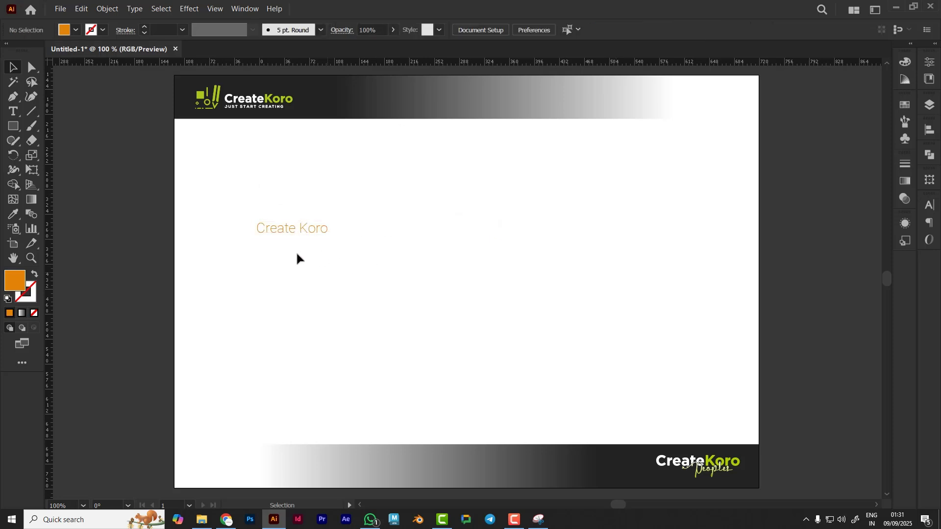
Scale the text up proportionally to about 86 pt
{"action": "left_click", "coordinate": [314, 223]}
{"action": "left_click_drag", "start_coordinate": [328, 237], "coordinate": [564, 349]}
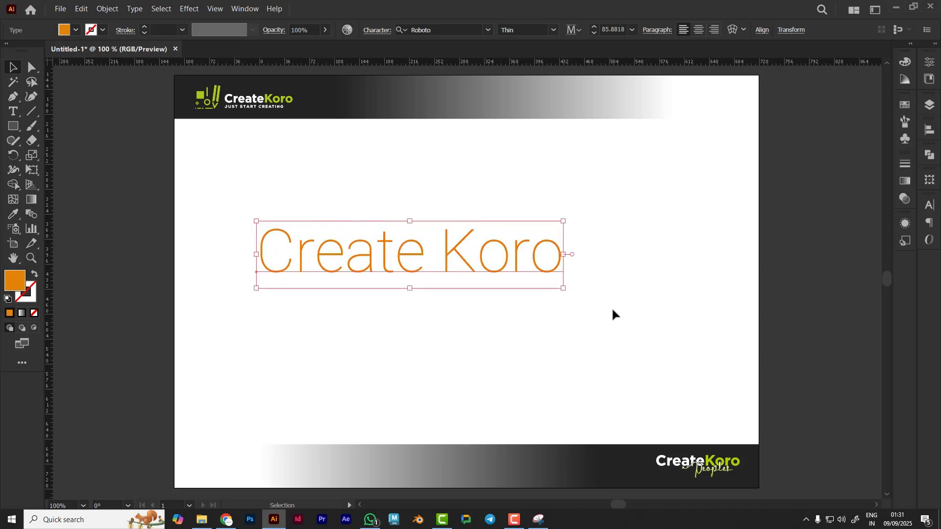
{"action": "left_click", "coordinate": [459, 338]}
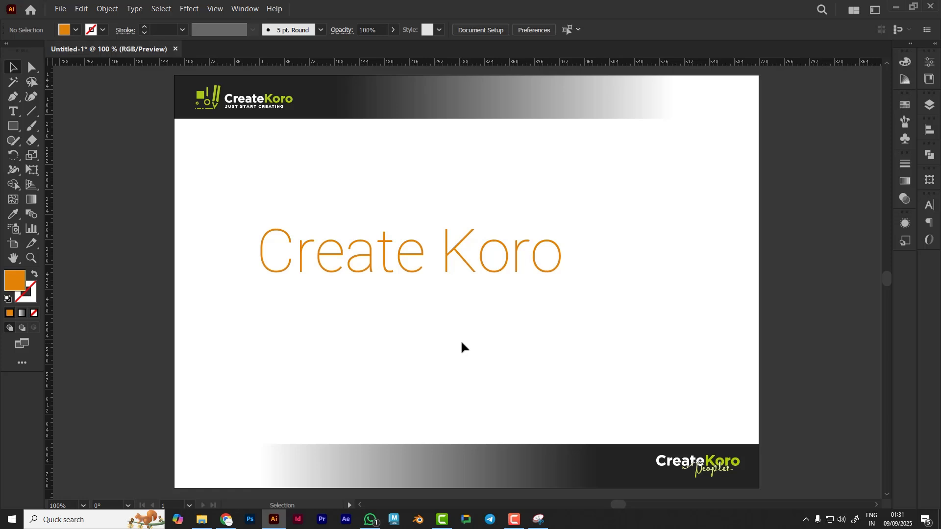
{"action": "left_click", "coordinate": [464, 260]}
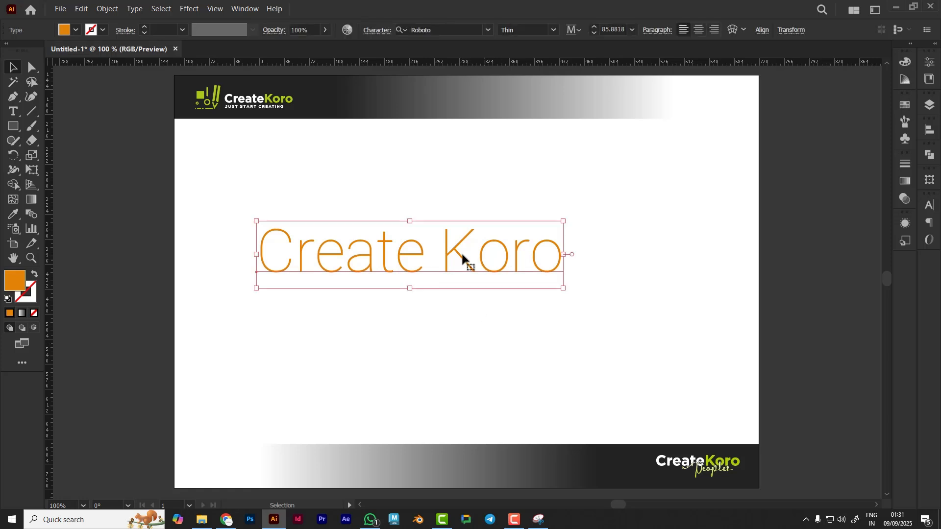
Move the heading up toward the upper-left area of the artboard
{"action": "left_click", "coordinate": [633, 236]}
{"action": "left_click_drag", "start_coordinate": [494, 276], "coordinate": [448, 211]}
{"action": "left_click", "coordinate": [431, 255]}
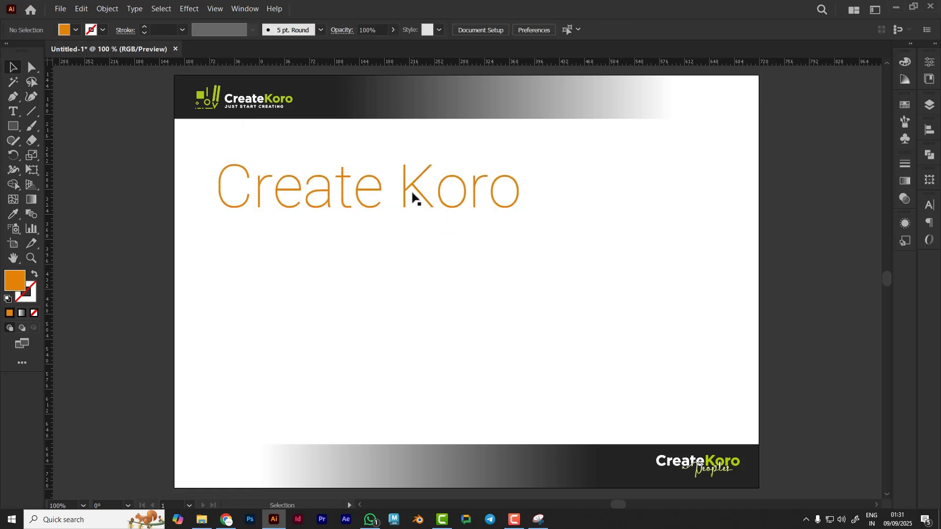
Open the Character panel for the selected heading
{"action": "left_click", "coordinate": [441, 208]}
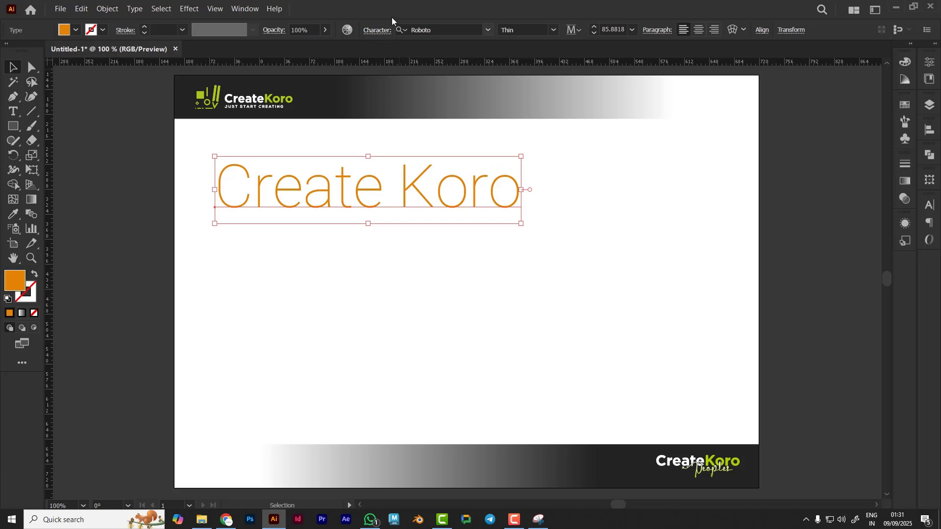
{"action": "left_click", "coordinate": [374, 31]}
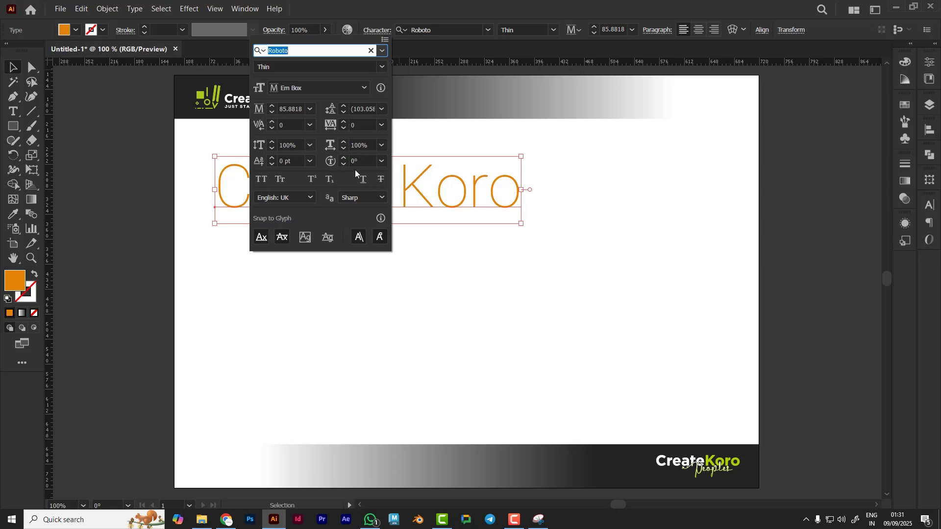
{"action": "left_click", "coordinate": [930, 206]}
{"action": "left_click", "coordinate": [930, 206]}
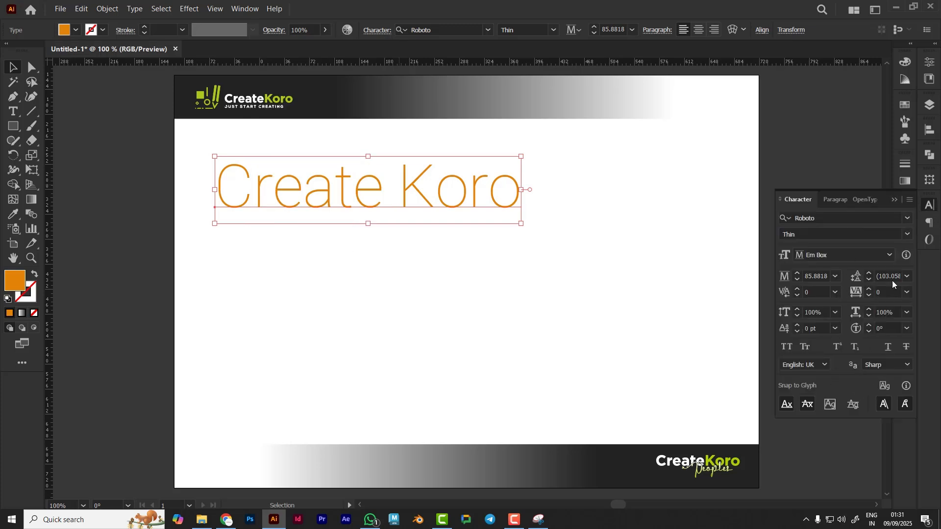
{"action": "left_click", "coordinate": [894, 201]}
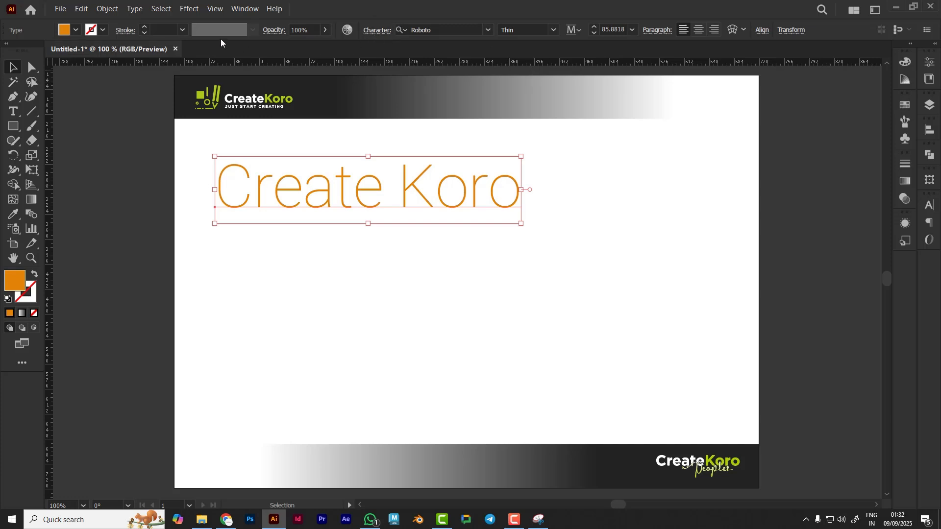
{"action": "left_click", "coordinate": [244, 9]}
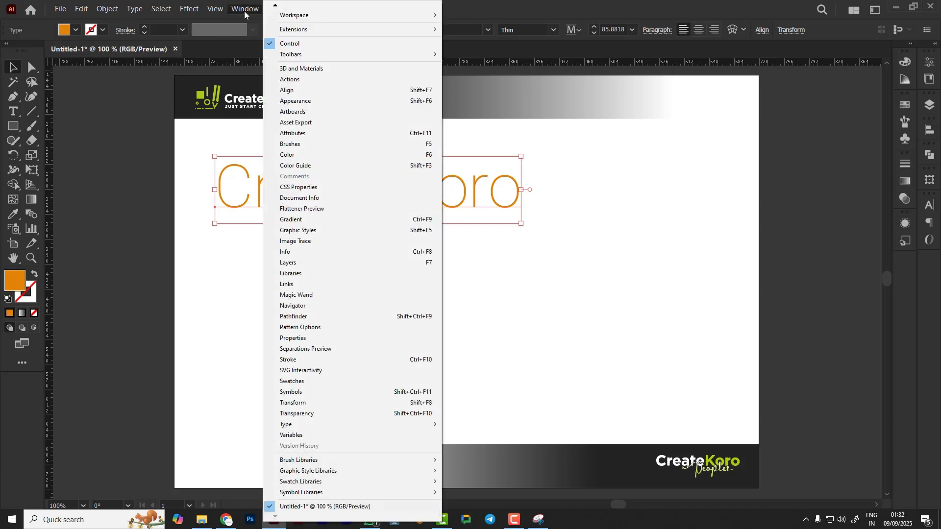
{"action": "mouse_move", "coordinate": [311, 426]}
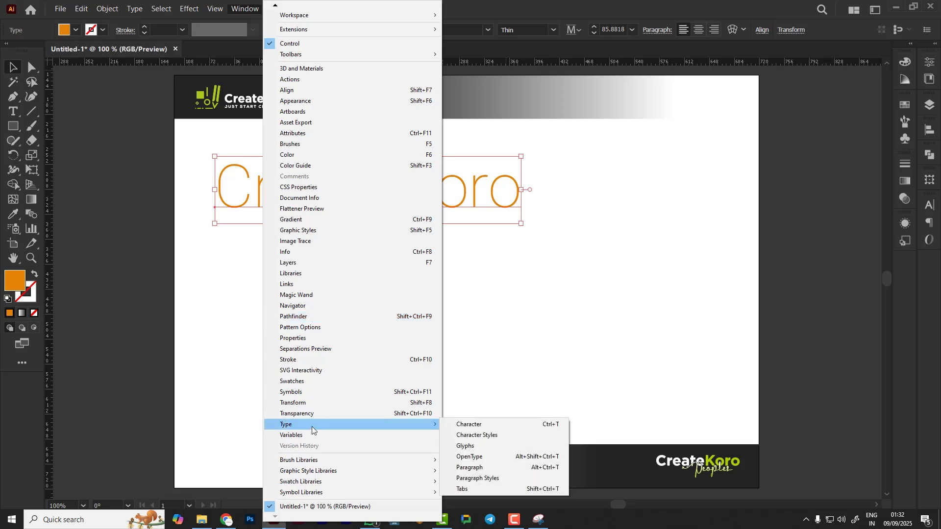
{"action": "left_click", "coordinate": [519, 425]}
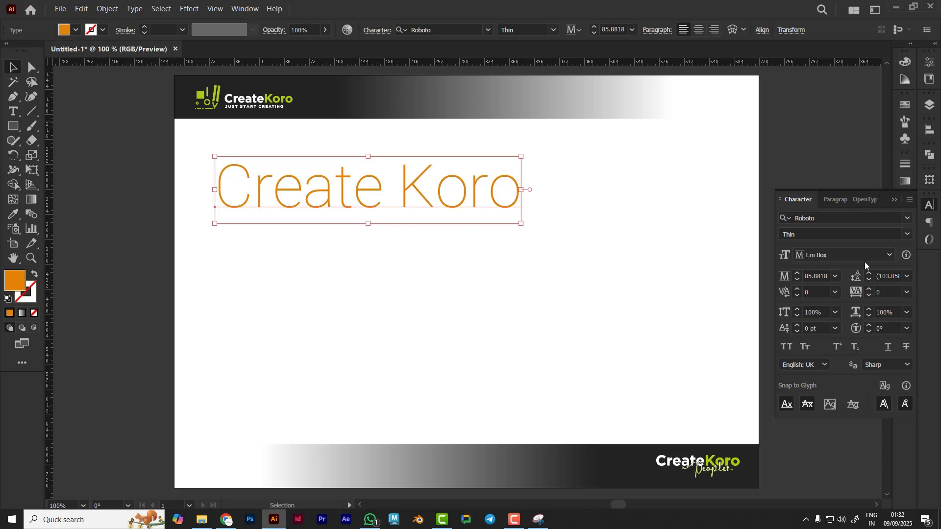
Browse the font list while previewing different fonts on the heading
{"action": "left_click", "coordinate": [540, 326]}
{"action": "left_click", "coordinate": [439, 198]}
{"action": "left_click", "coordinate": [838, 219]}
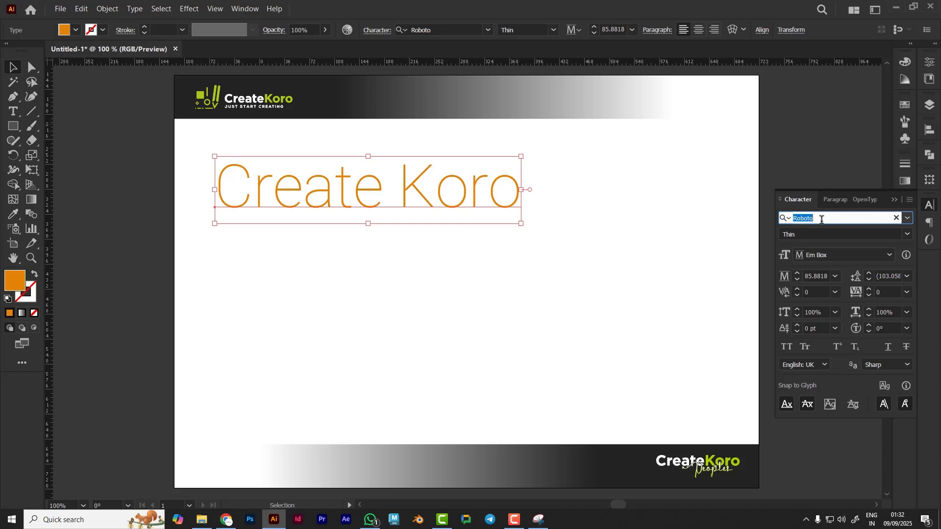
{"action": "left_click", "coordinate": [908, 218]}
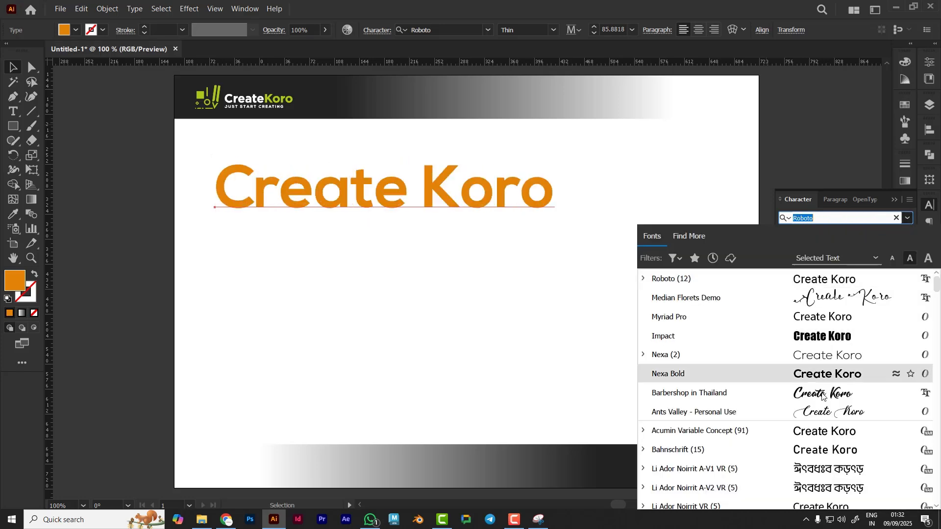
{"action": "scroll", "coordinate": [824, 407], "scroll_direction": "down", "scroll_amount": 7}
{"action": "scroll", "coordinate": [823, 407], "scroll_direction": "up", "scroll_amount": 3}
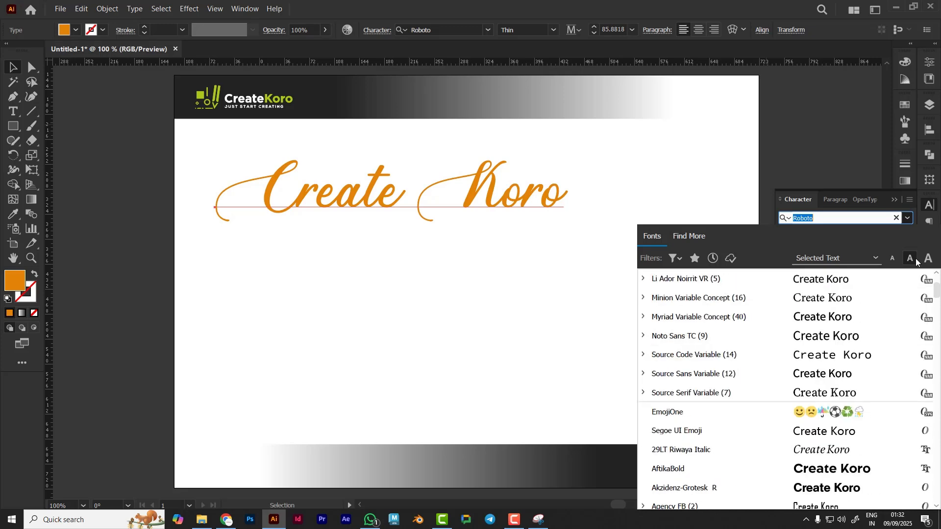
{"action": "left_click", "coordinate": [908, 218]}
Change the heading's Roboto font style to Medium
{"action": "left_click", "coordinate": [856, 234]}
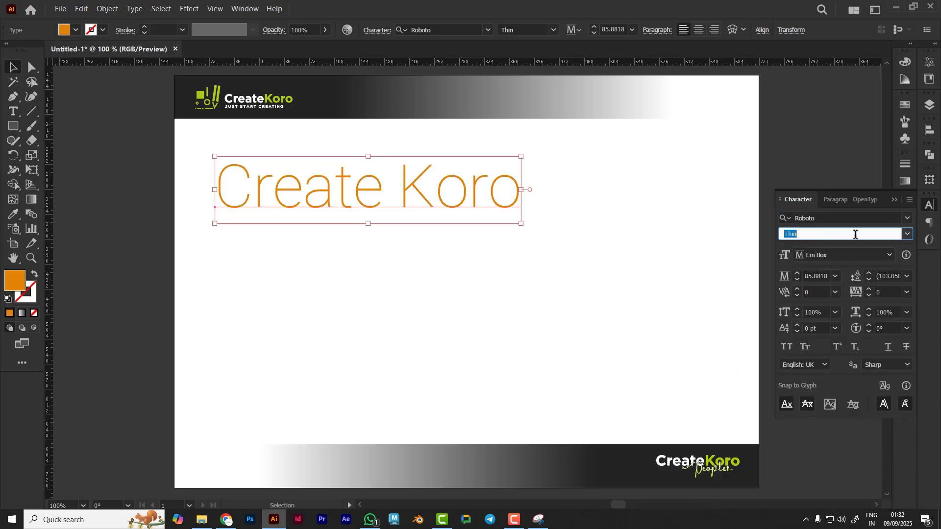
{"action": "left_click", "coordinate": [907, 234]}
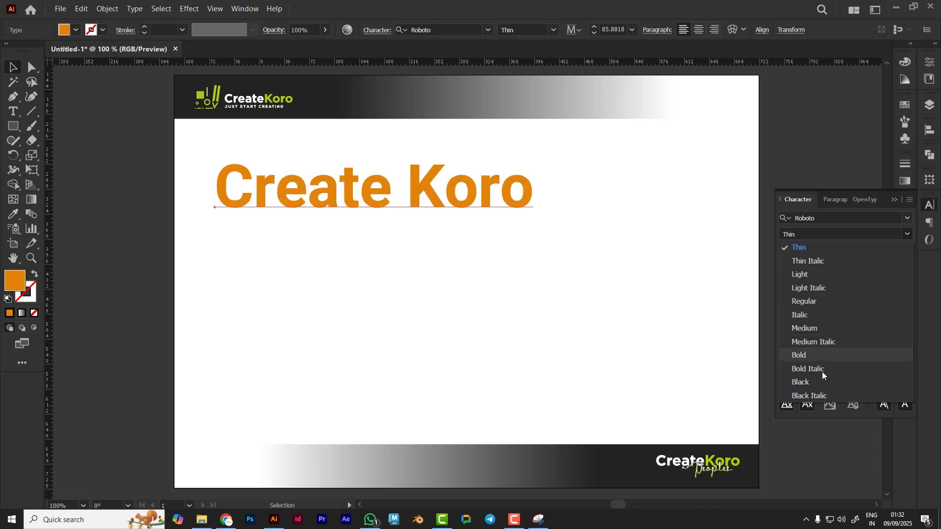
{"action": "left_click", "coordinate": [810, 329]}
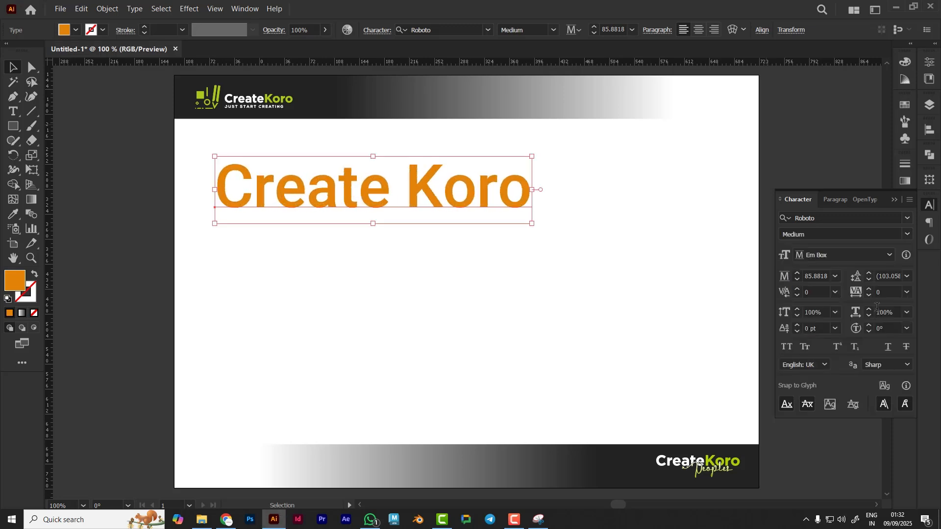
{"action": "left_click", "coordinate": [578, 398]}
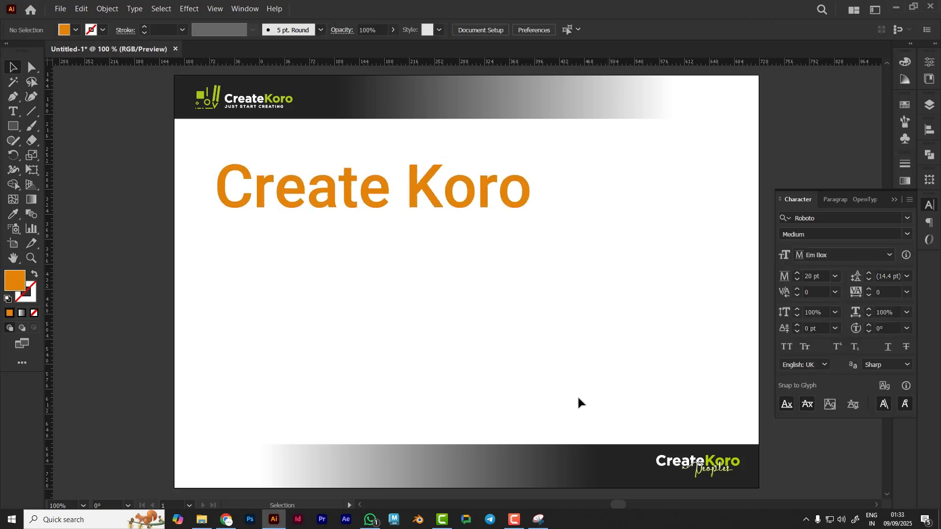
Undock the Character panel so it floats beside the artboard
{"action": "left_click", "coordinate": [479, 189]}
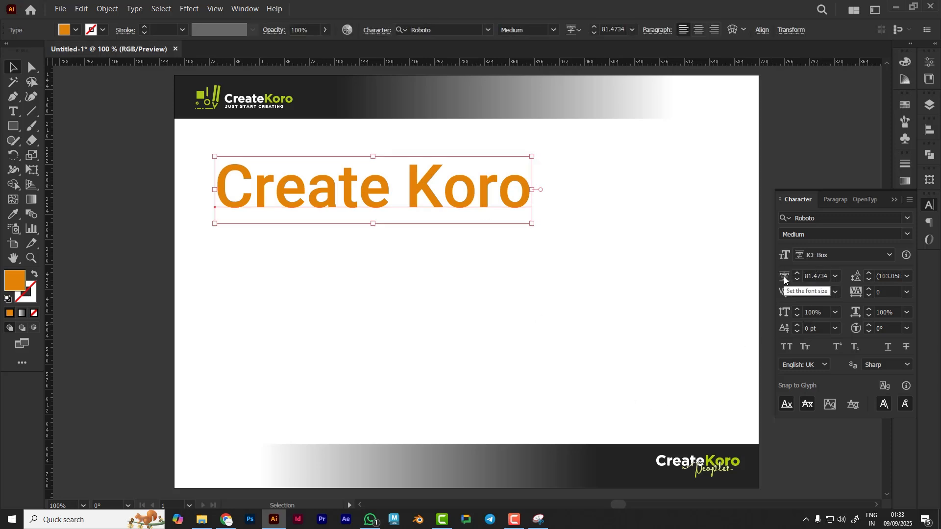
{"action": "left_click", "coordinate": [835, 277]}
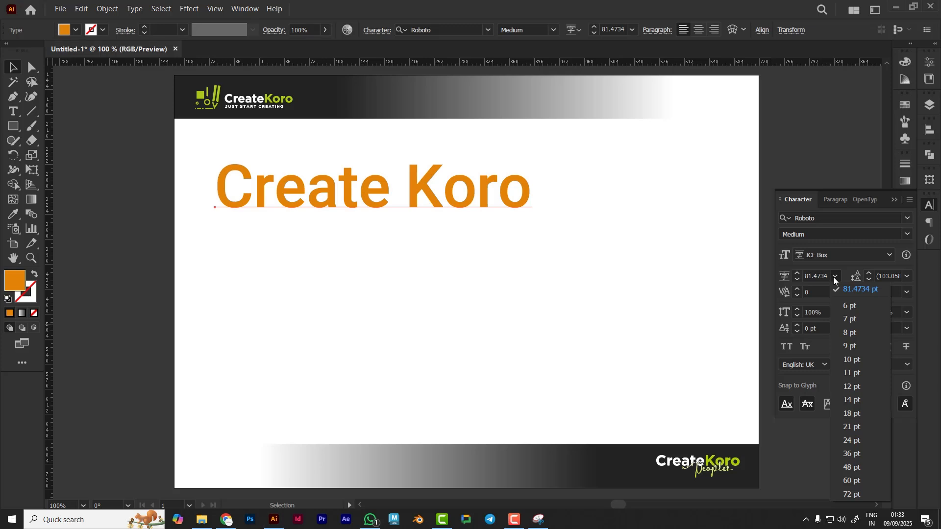
{"action": "left_click", "coordinate": [834, 277]}
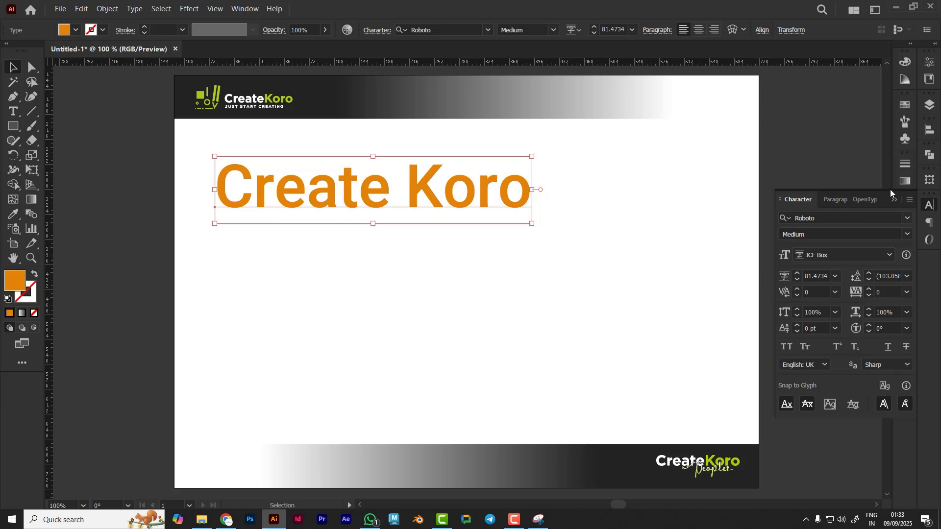
{"action": "left_click_drag", "start_coordinate": [887, 191], "coordinate": [740, 166]}
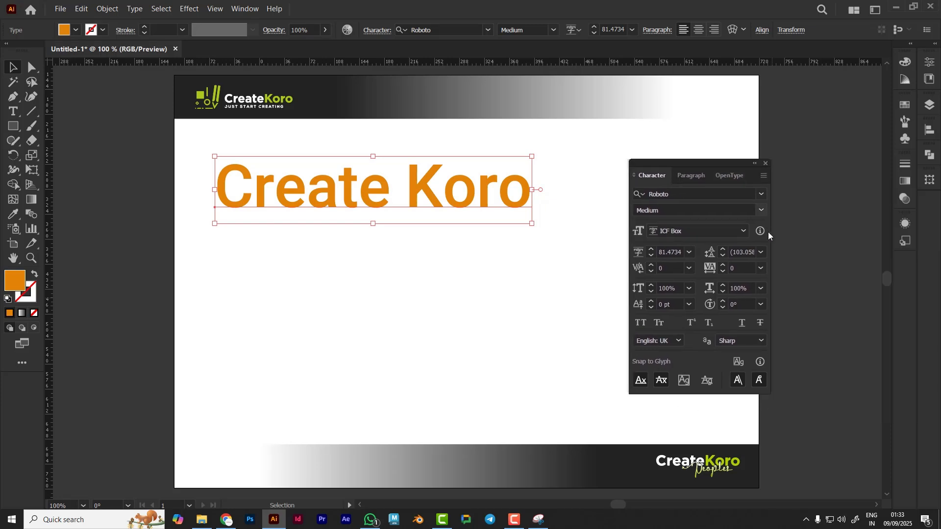
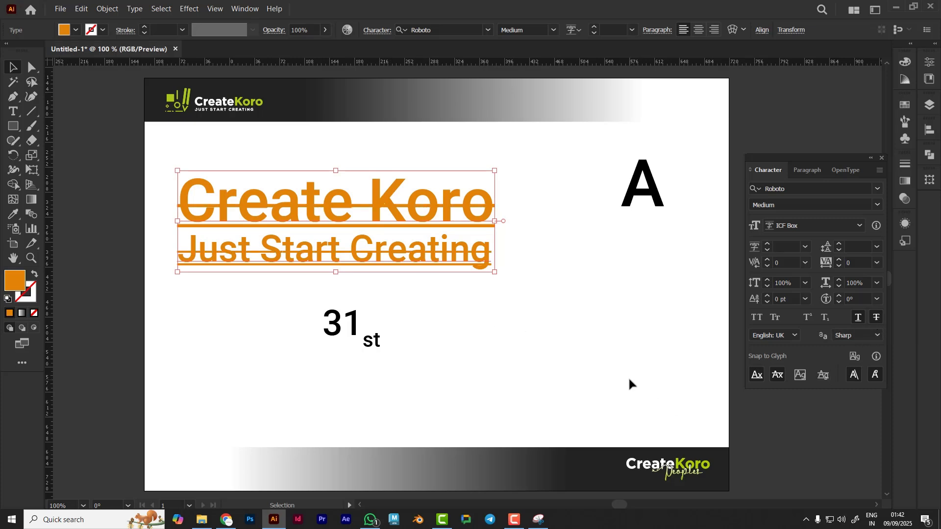
Remove the strikethrough and underline from the heading and tagline text
{"action": "key", "text": "ctrl+z"}
{"action": "left_click", "coordinate": [592, 359]}
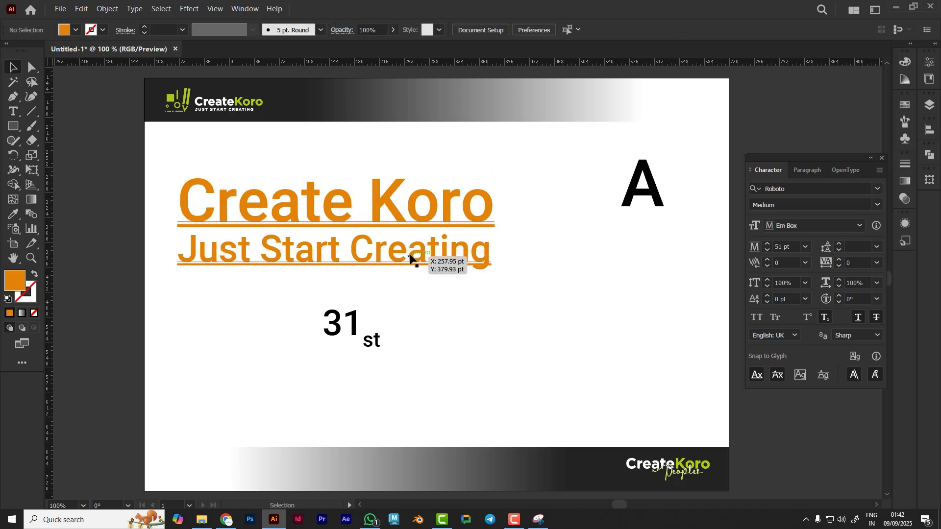
{"action": "left_click", "coordinate": [412, 260]}
{"action": "left_click", "coordinate": [481, 349]}
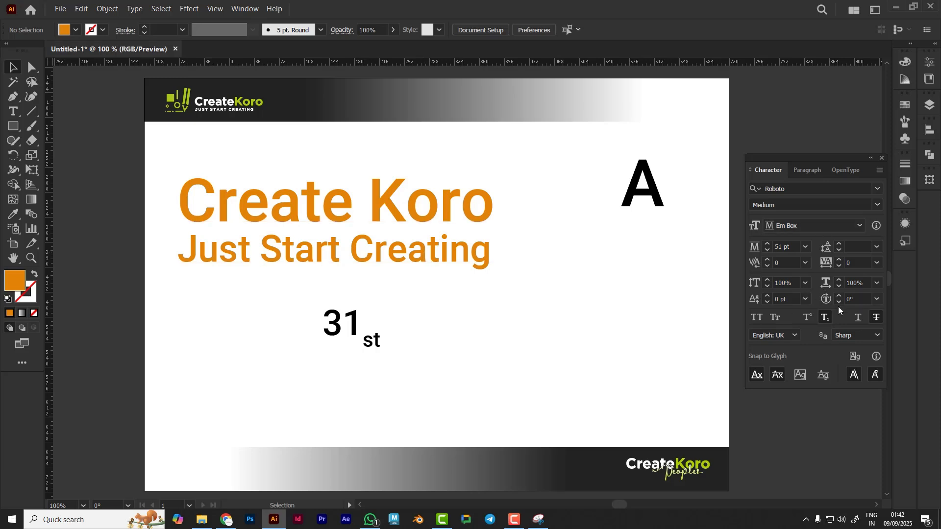
Delete the sample "A" and "31st" text objects from the artboard
{"action": "left_click", "coordinate": [365, 264]}
{"action": "left_click", "coordinate": [631, 204]}
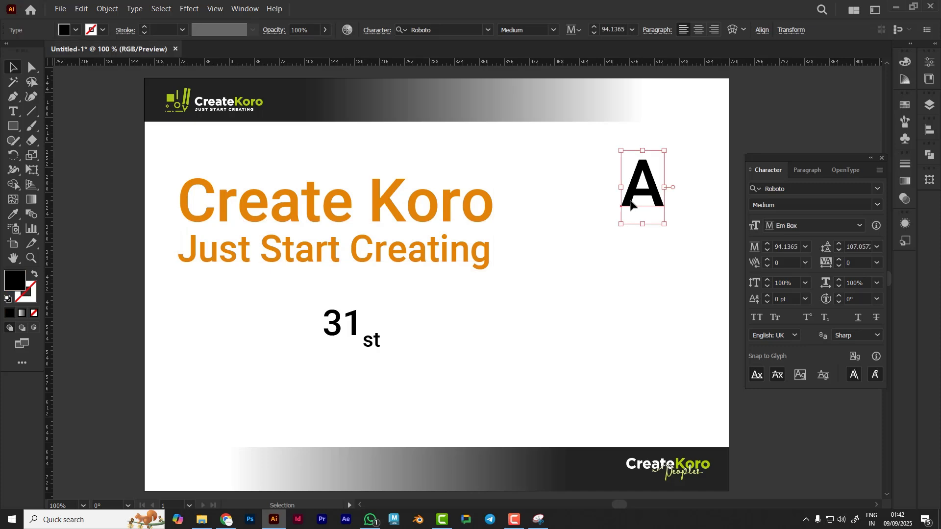
{"action": "key", "text": "Delete"}
{"action": "left_click", "coordinate": [371, 339]}
{"action": "key", "text": "Delete"}
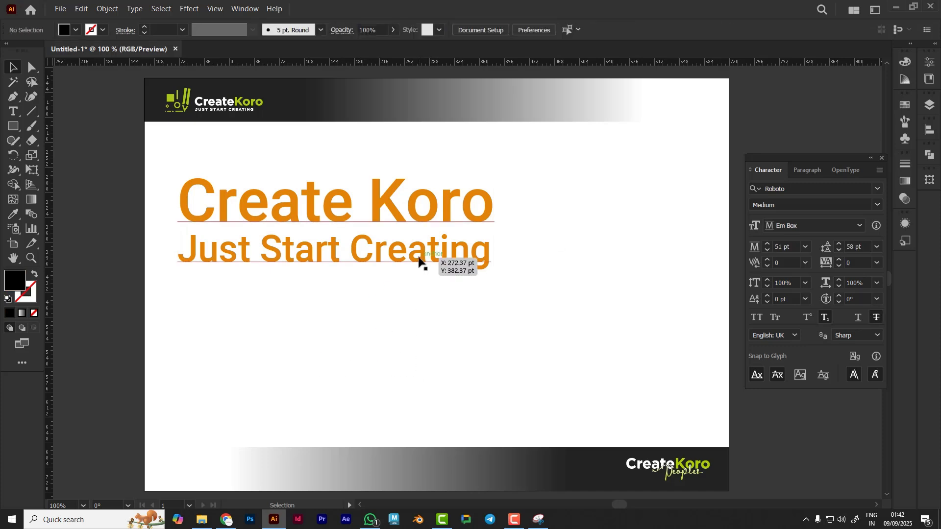
Move the heading and tagline group off the artboard to the left
{"action": "left_click", "coordinate": [419, 261]}
{"action": "left_click_drag", "start_coordinate": [459, 260], "coordinate": [109, 282]}
{"action": "left_click", "coordinate": [263, 286]}
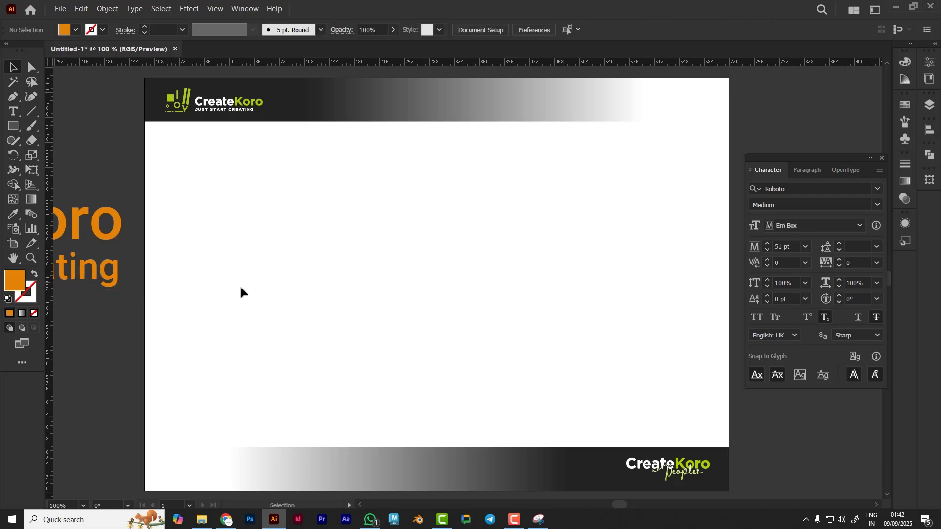
Draw an area text frame filled with placeholder text in the artboard's upper-left area
{"action": "left_click", "coordinate": [14, 112]}
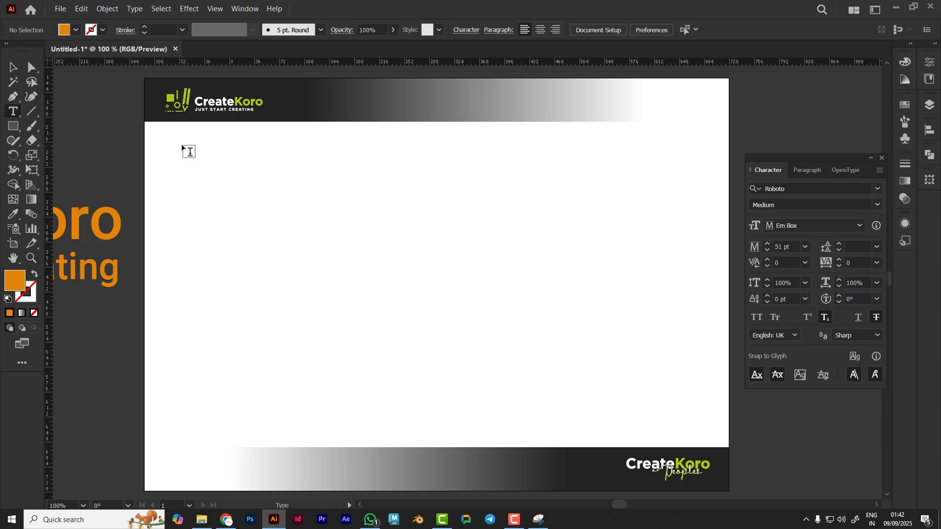
{"action": "left_click_drag", "start_coordinate": [182, 146], "coordinate": [428, 403]}
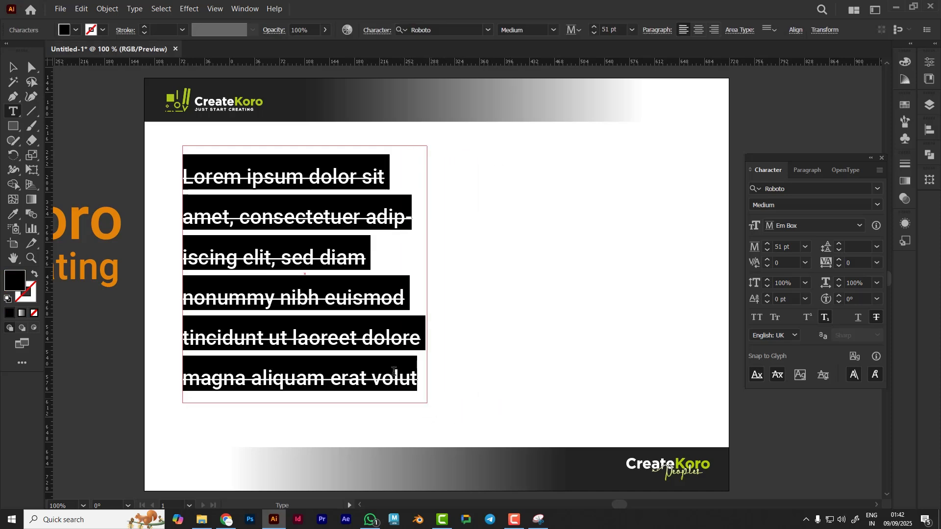
Turn off strikethrough and subscript formatting on the placeholder text
{"action": "left_click", "coordinate": [877, 318]}
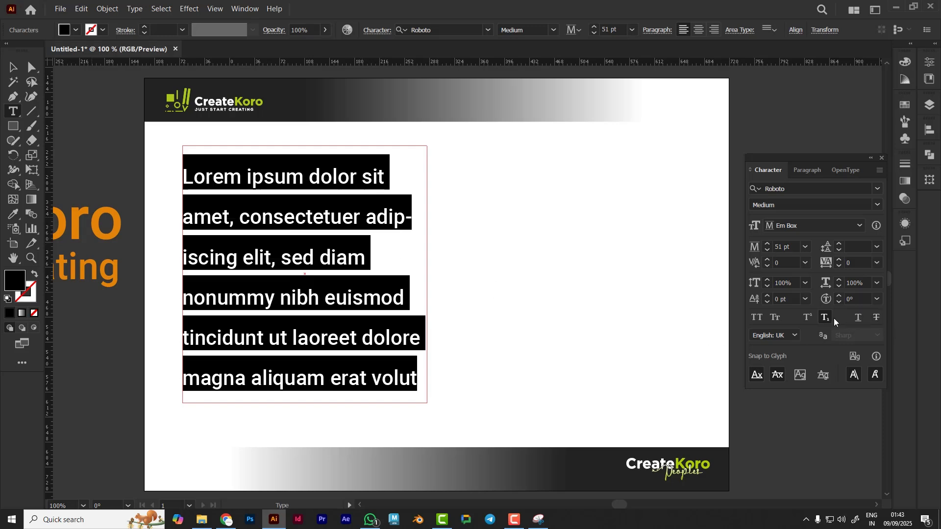
{"action": "left_click", "coordinate": [828, 319]}
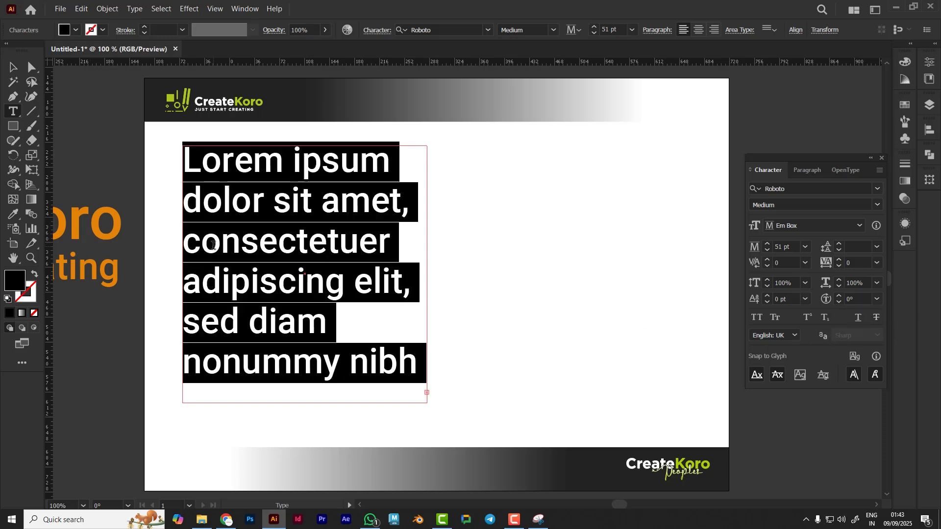
{"action": "key", "text": "Escape"}
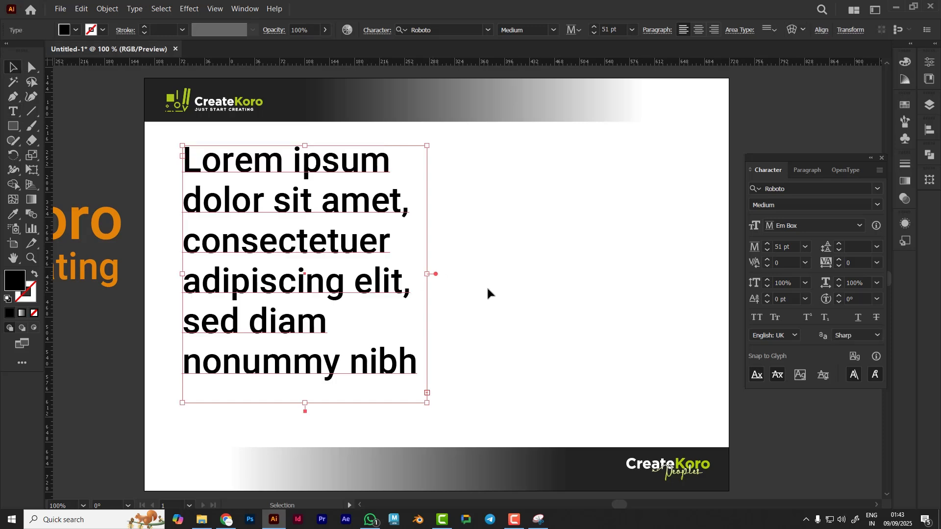
Select all the placeholder text and set its font size to 24 pt
{"action": "left_click", "coordinate": [524, 304]}
{"action": "double_click", "coordinate": [323, 285]}
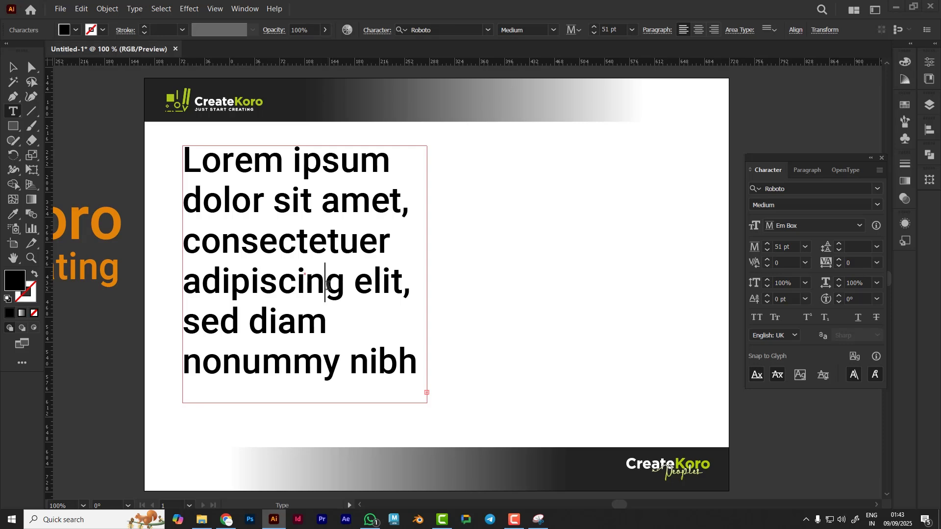
{"action": "key", "text": "ctrl"}
{"action": "key", "text": "ctrl+a"}
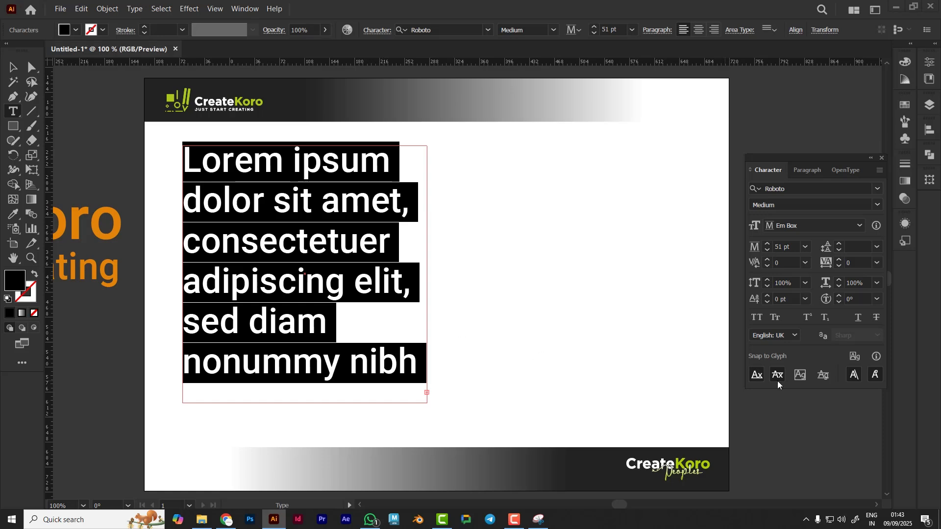
{"action": "key", "text": "ctrl"}
{"action": "double_click", "coordinate": [796, 247]}
{"action": "type", "text": "24"}
{"action": "key", "text": "Return"}
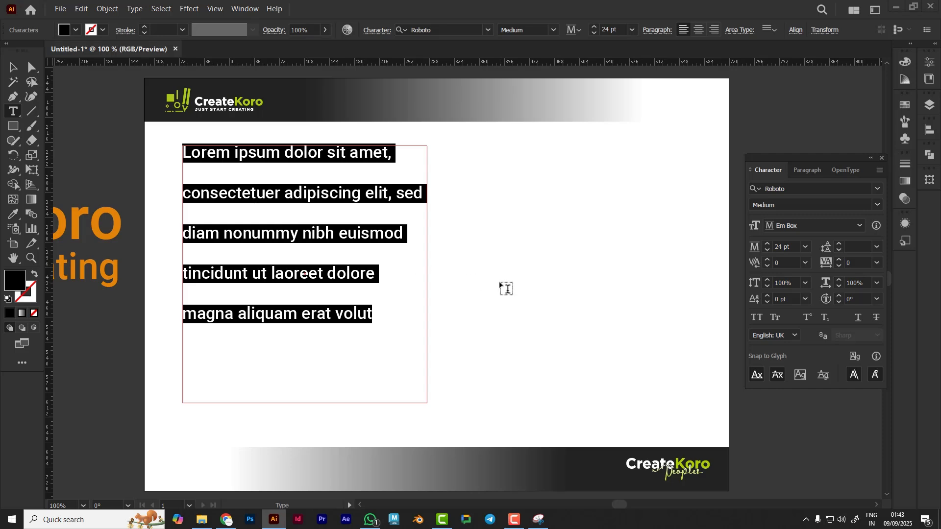
Set the placeholder text's leading to 27 pt
{"action": "left_click", "coordinate": [858, 246]}
{"action": "key", "text": "Up"}
{"action": "key", "text": "Up"}
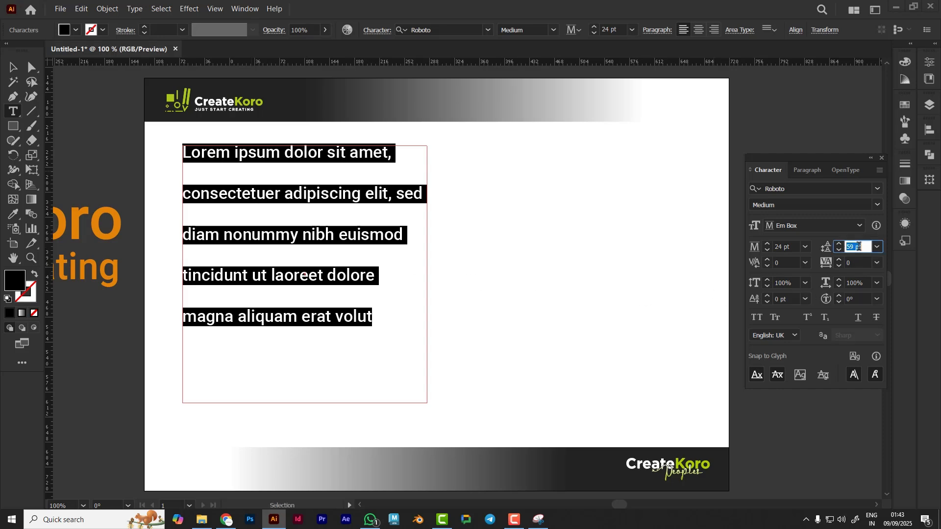
{"action": "key", "text": "Down"}
{"action": "key", "text": "Down"}
{"action": "key", "text": "Down"}
{"action": "key", "text": "Down"}
{"action": "key", "text": "Down"}
{"action": "key", "text": "Down"}
{"action": "key", "text": "Down"}
{"action": "key", "text": "Down"}
{"action": "key", "text": "Down"}
{"action": "key", "text": "Down"}
{"action": "key", "text": "Down"}
{"action": "key", "text": "Down"}
{"action": "key", "text": "Down"}
{"action": "key", "text": "Down"}
{"action": "key", "text": "Down"}
{"action": "key", "text": "Down"}
{"action": "key", "text": "Down"}
{"action": "key", "text": "Down"}
{"action": "key", "text": "Down"}
{"action": "key", "text": "Down"}
{"action": "key", "text": "Down"}
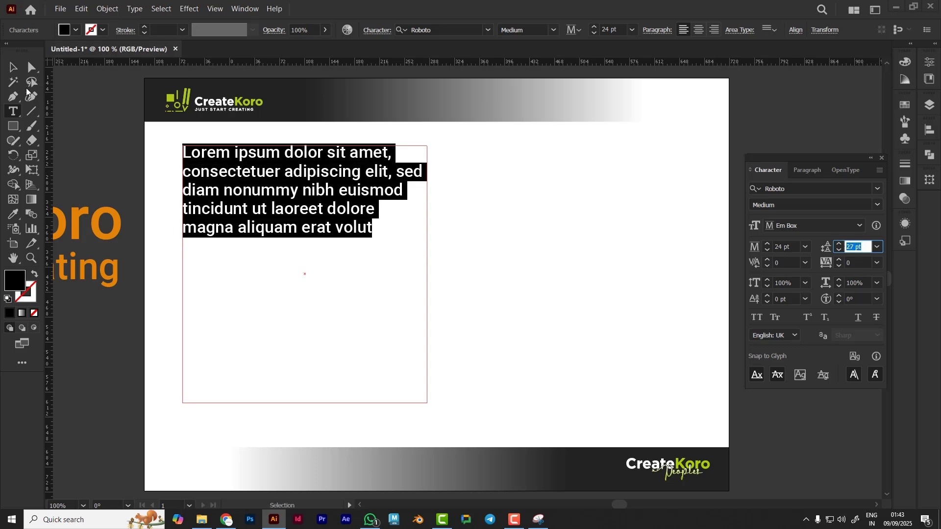
{"action": "key", "text": "Escape"}
{"action": "left_click", "coordinate": [496, 291]}
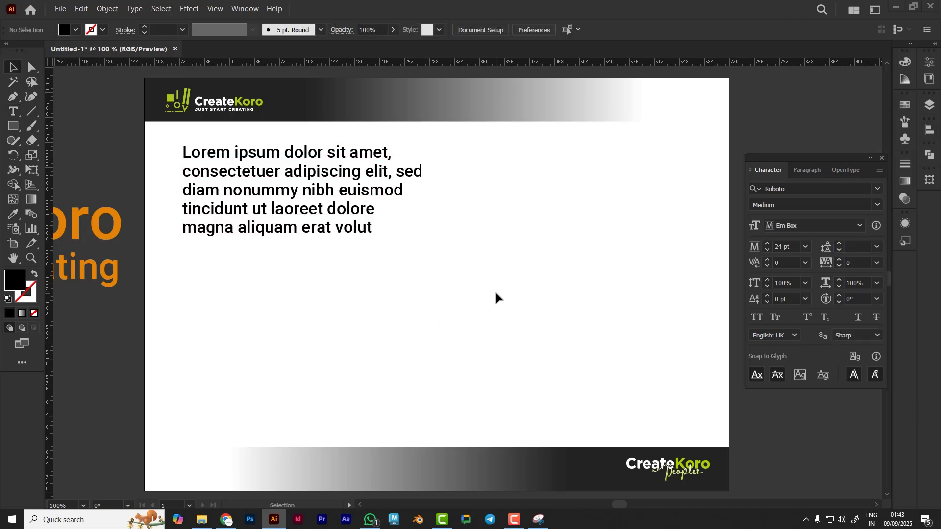
Paste the copied placeholder text twice at the end of the paragraph to fill the frame
{"action": "left_click", "coordinate": [13, 112]}
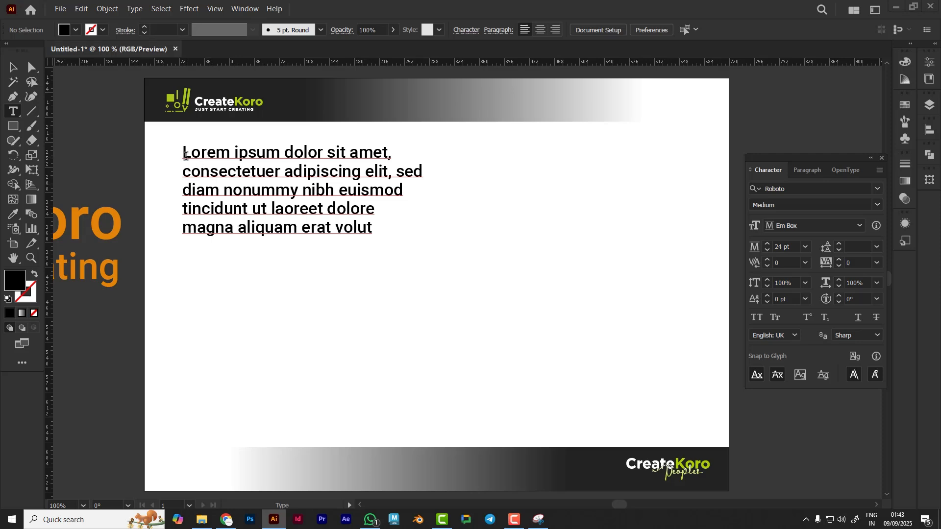
{"action": "left_click_drag", "start_coordinate": [184, 152], "coordinate": [413, 232]}
{"action": "key", "text": "ctrl+c"}
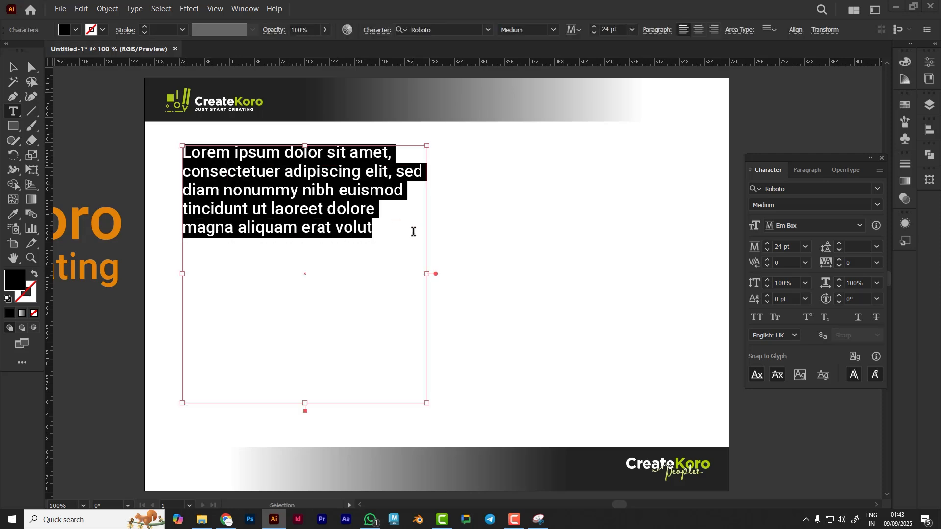
{"action": "left_click", "coordinate": [402, 239]}
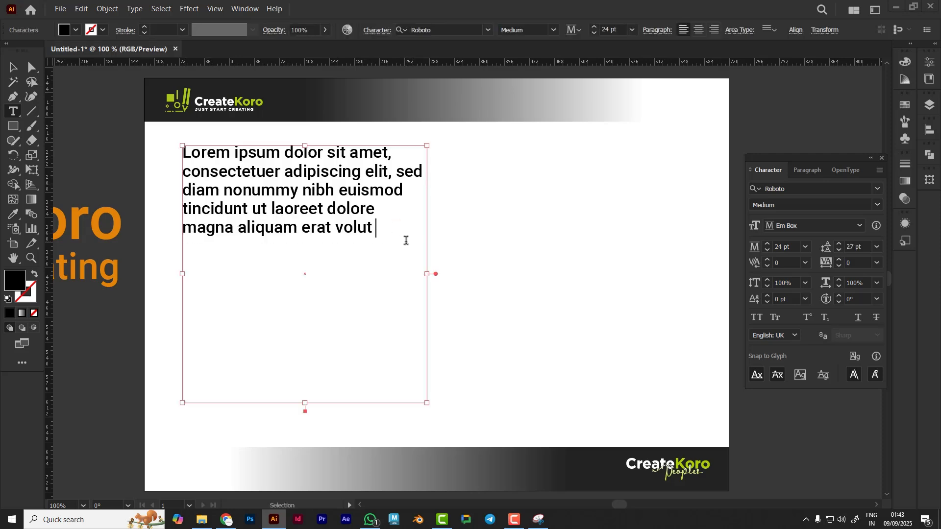
{"action": "key", "text": "ctrl+v"}
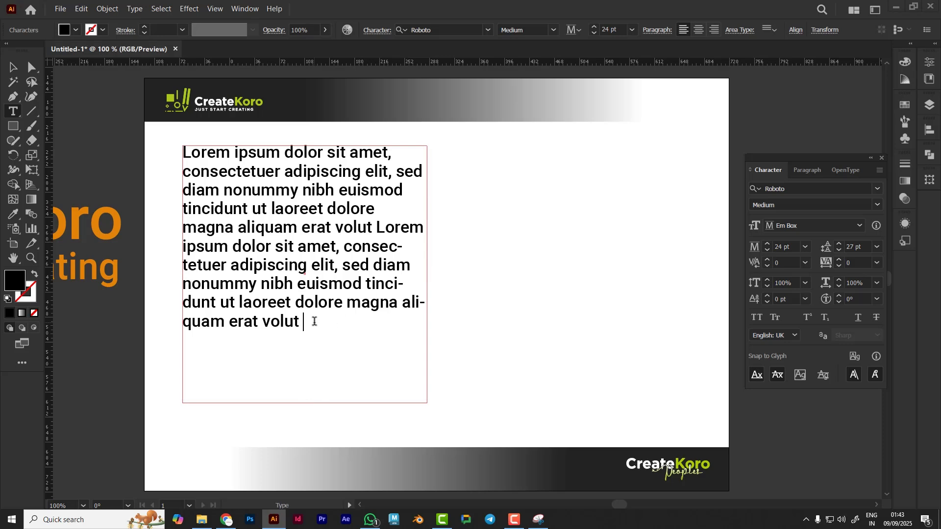
{"action": "type", "text": "Lorem ipsum dolor sit amet, consectetuer adipiscing elit, sed diam nonummy nibh euismod tincidunt ut laoreet dolore magna aliquam erat"}
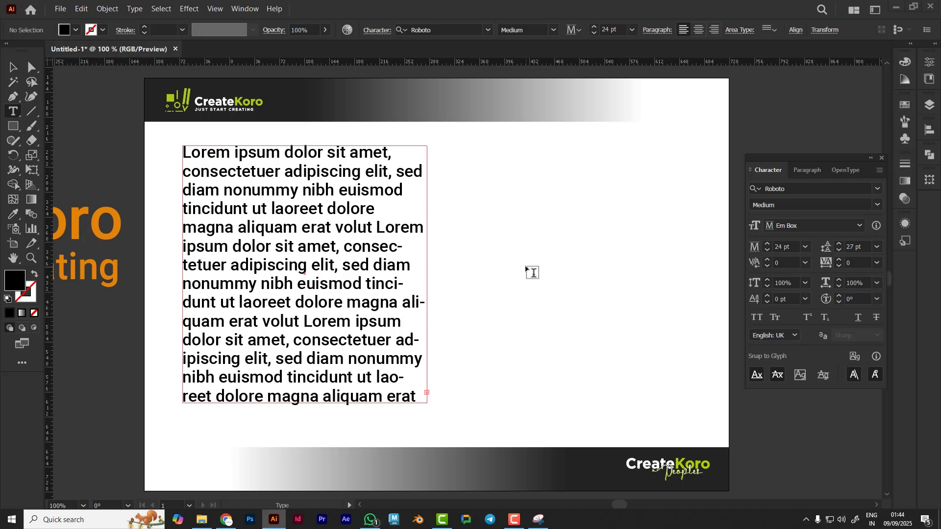
{"action": "left_click", "coordinate": [13, 67]}
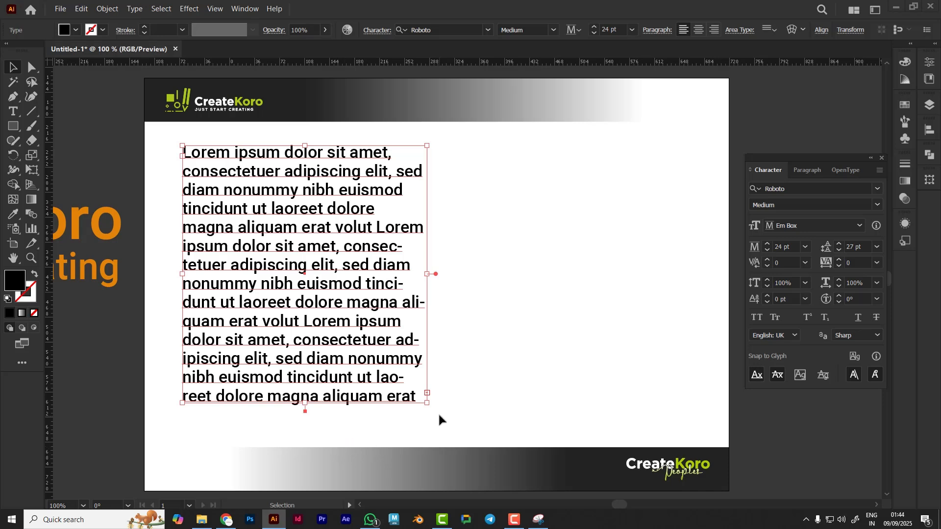
{"action": "left_click", "coordinate": [470, 416]}
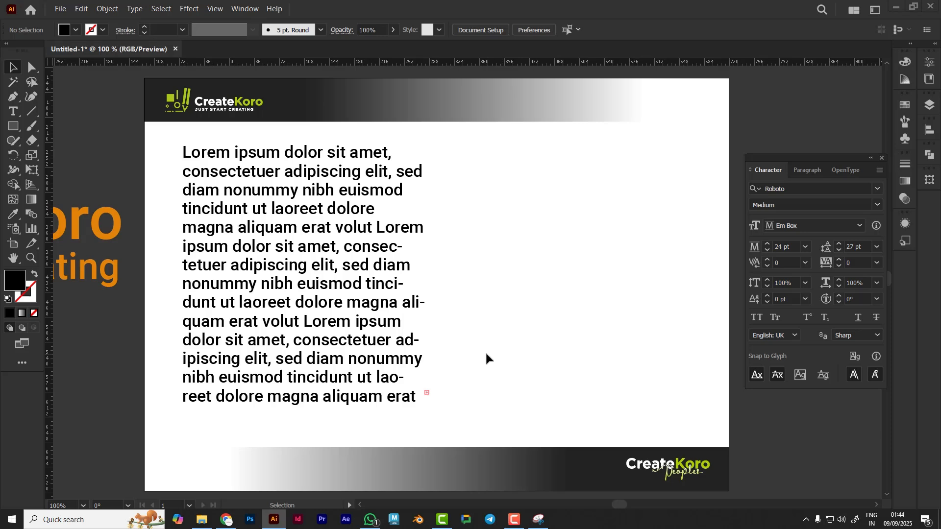
Try a 21 pt font size for the body text and undo the change
{"action": "left_click", "coordinate": [368, 359]}
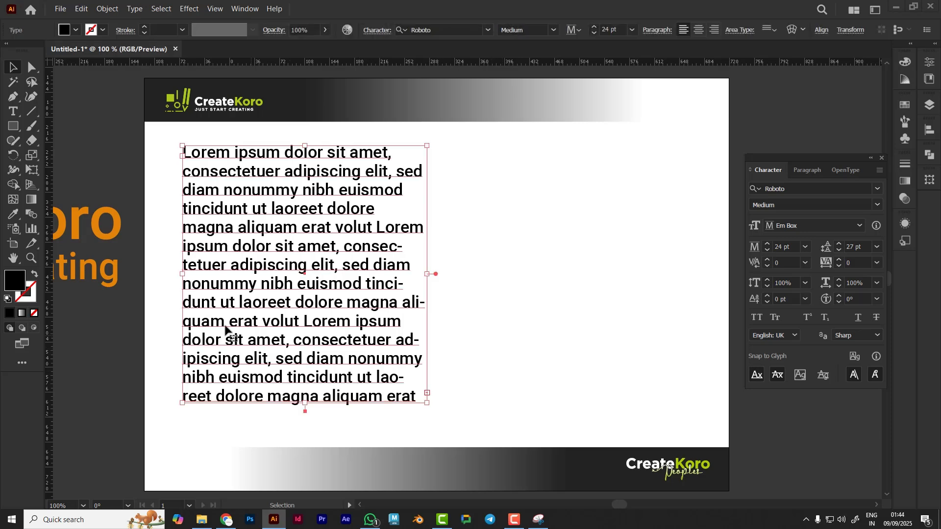
{"action": "left_click", "coordinate": [806, 247]}
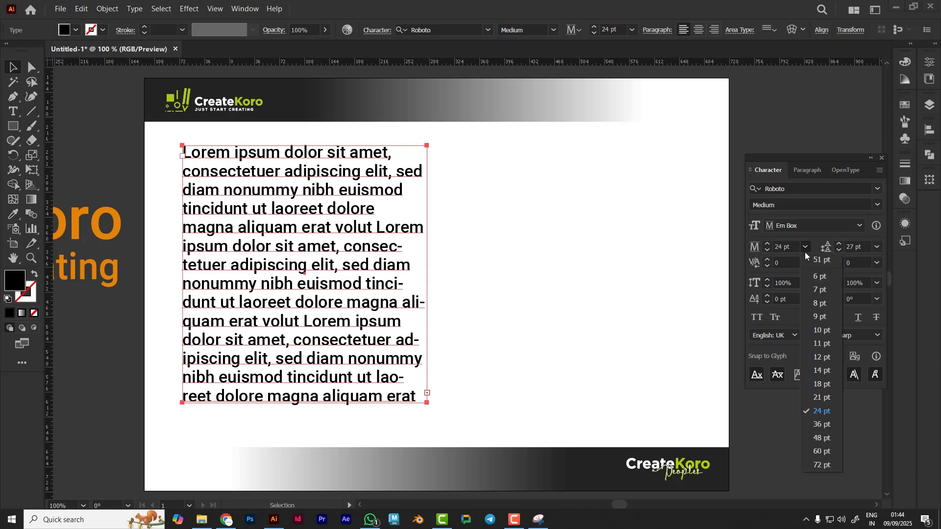
{"action": "left_click", "coordinate": [822, 398]}
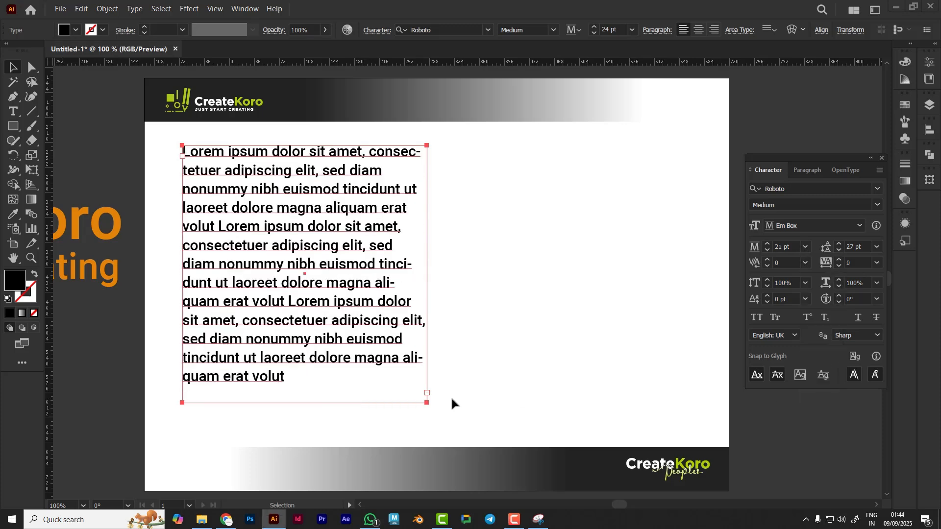
{"action": "left_click", "coordinate": [528, 387]}
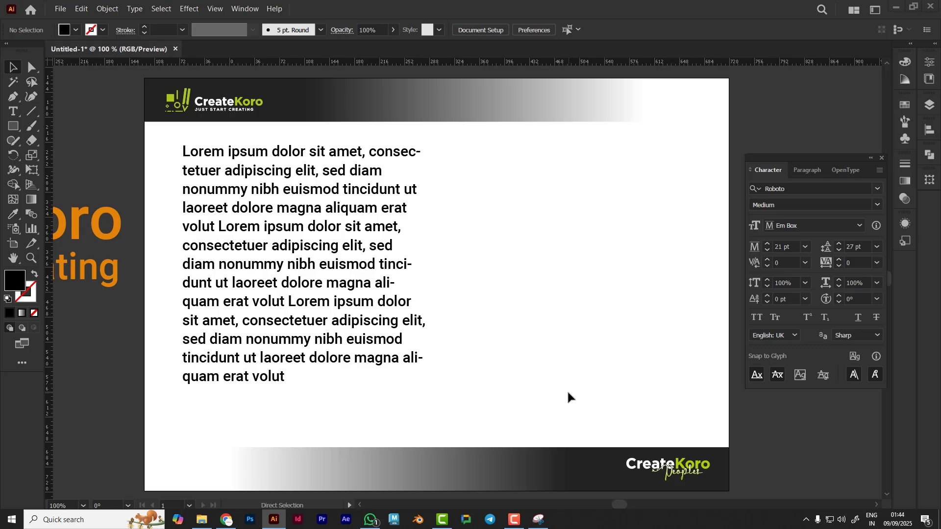
{"action": "key", "text": "ctrl+z"}
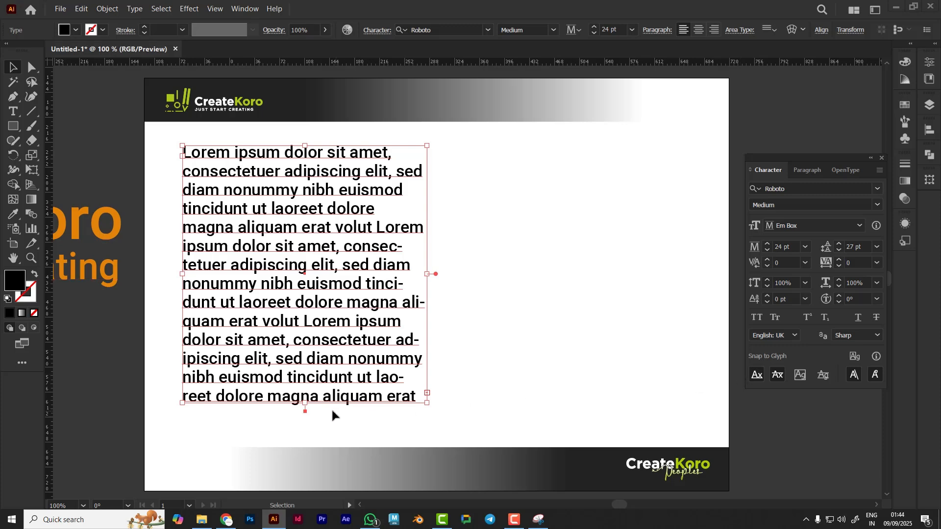
Try enlarging the body text frame taller and wider, undoing each resize
{"action": "left_click_drag", "start_coordinate": [304, 406], "coordinate": [305, 423]}
{"action": "left_click", "coordinate": [201, 425]}
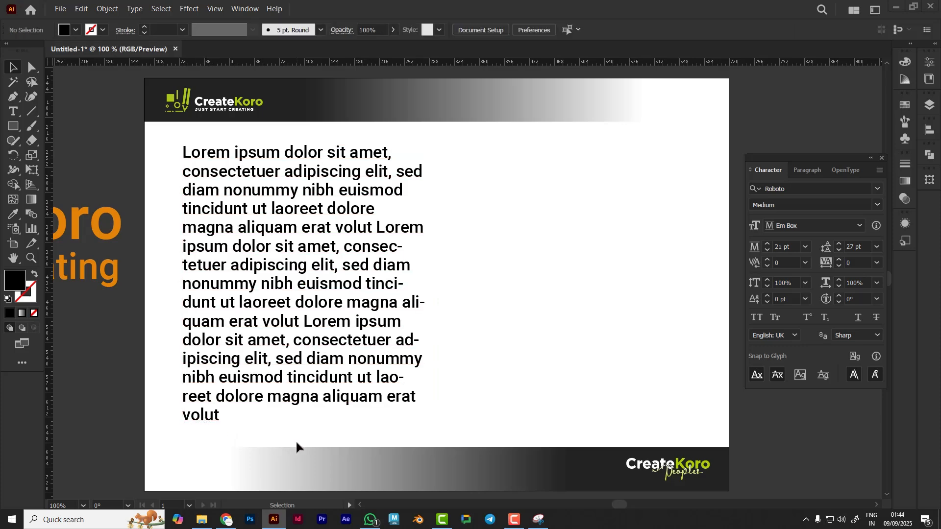
{"action": "key", "text": "ctrl+z"}
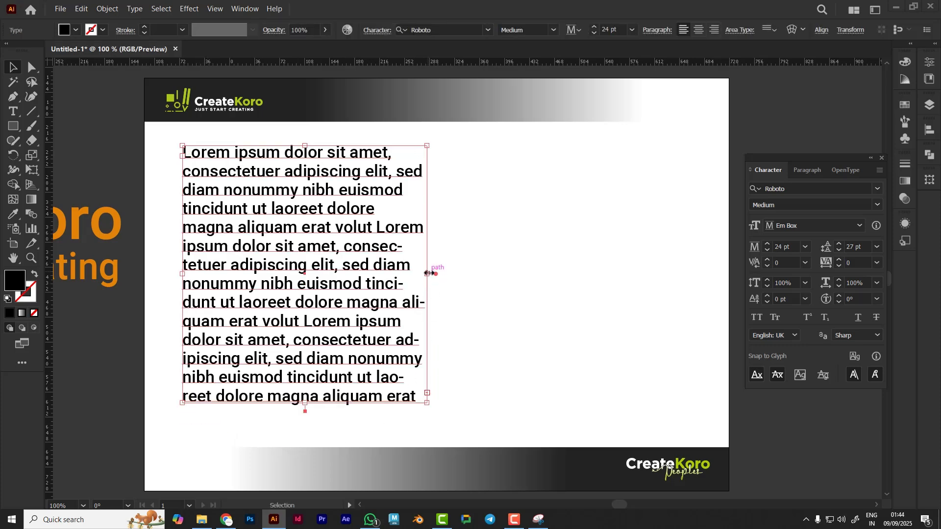
{"action": "left_click_drag", "start_coordinate": [428, 274], "coordinate": [440, 274]}
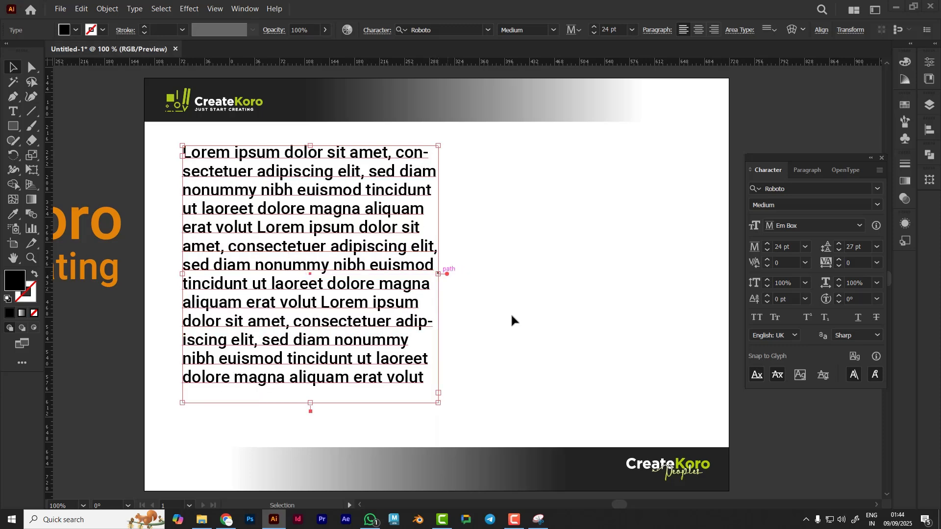
{"action": "left_click", "coordinate": [520, 326]}
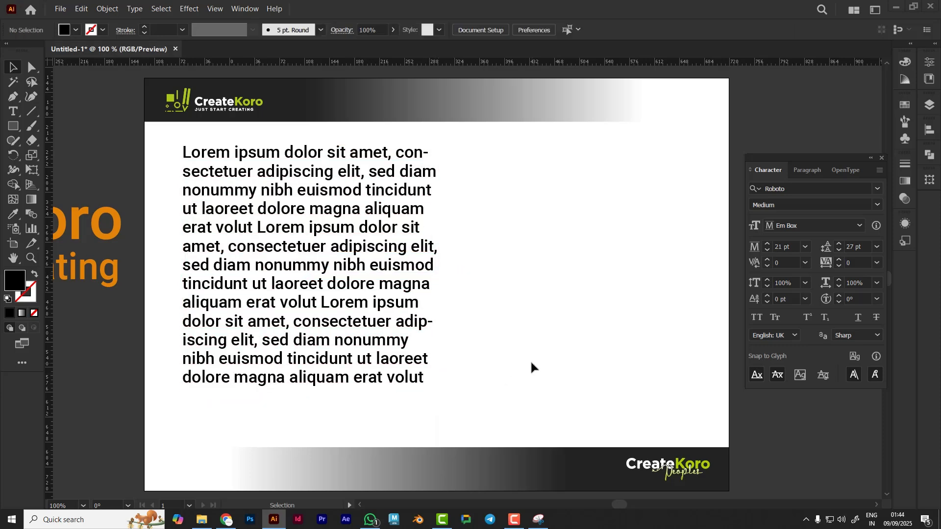
{"action": "key", "text": "ctrl+z"}
{"action": "left_click", "coordinate": [501, 414]}
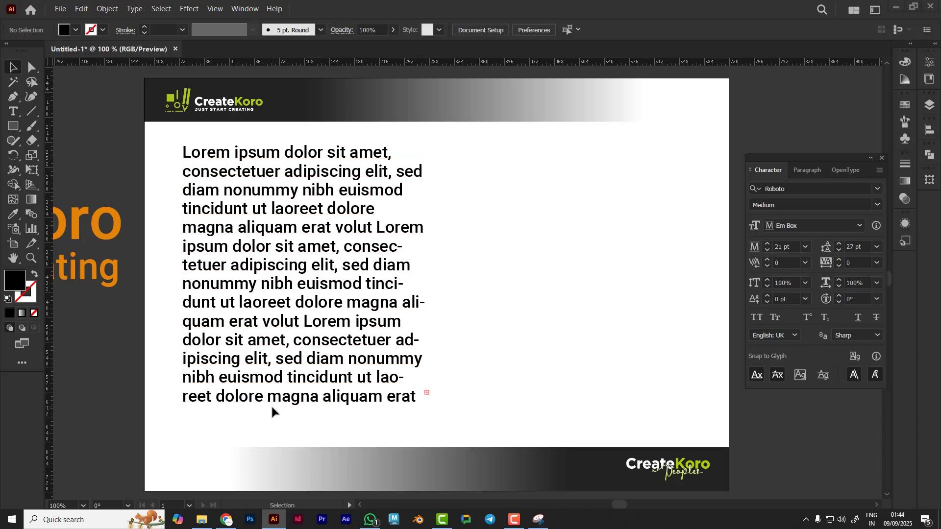
Shorten the body text frame from its bottom edge so it shows nine lines
{"action": "left_click", "coordinate": [286, 403]}
{"action": "left_click_drag", "start_coordinate": [305, 404], "coordinate": [305, 330]}
{"action": "left_click", "coordinate": [523, 330]}
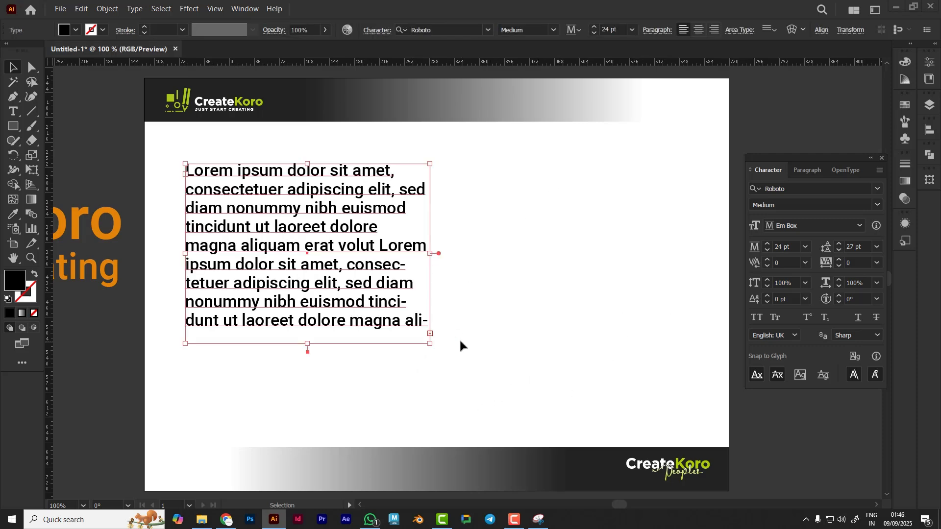
Move the body text frame slightly lower on the artboard
{"action": "left_click", "coordinate": [459, 339]}
{"action": "left_click", "coordinate": [359, 296]}
Thread the body text's overflow into a new text frame placed to the right of the body frame
{"action": "key", "text": "t"}
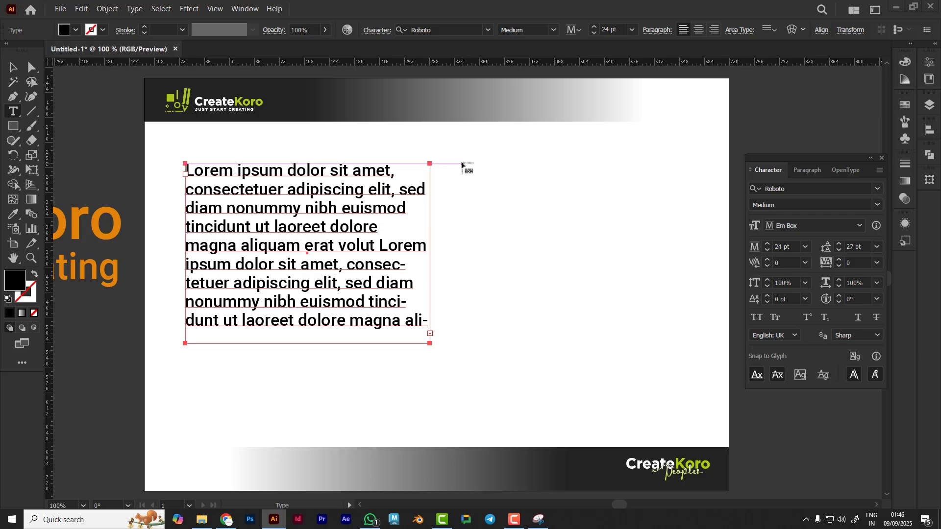
{"action": "left_click_drag", "start_coordinate": [463, 166], "coordinate": [694, 329]}
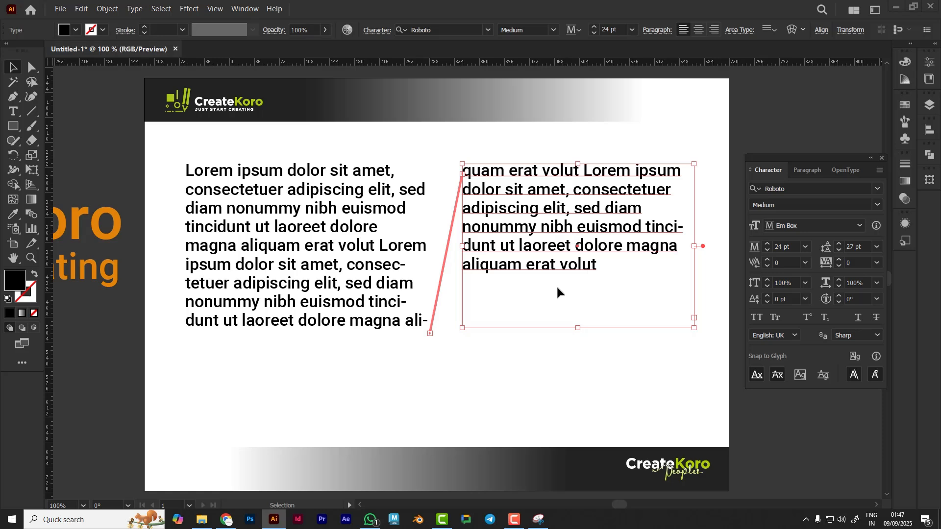
Insert a run of gibberish filler characters into the body paragraph after the word fragment "ali"
{"action": "key", "text": "t"}
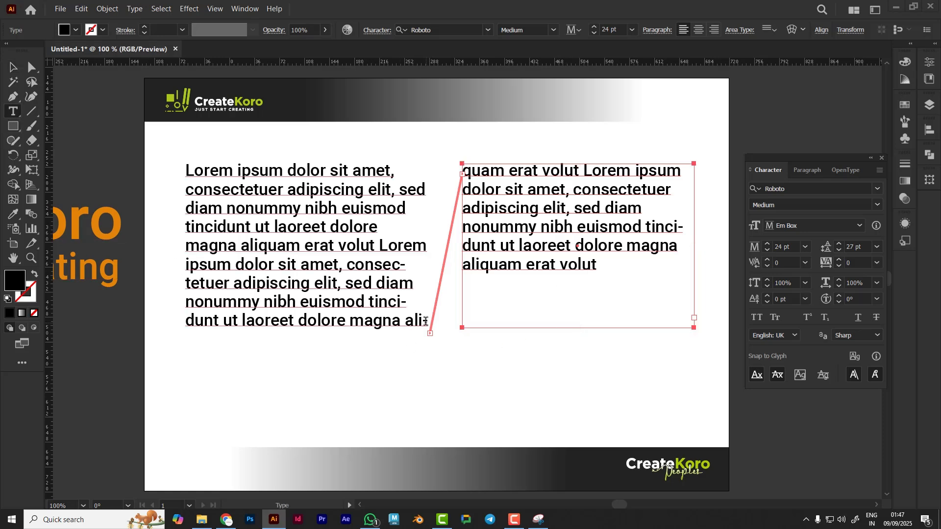
{"action": "left_click", "coordinate": [426, 321]}
{"action": "type", "text": "gjg"}
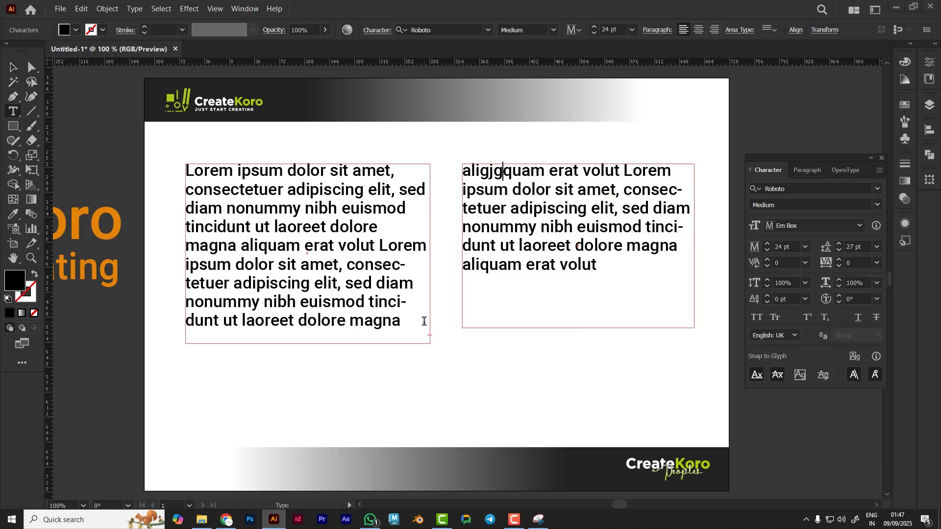
{"action": "type", "text": "hj "}
{"action": "type", "text": "hfgjfghjhfgjhgf fg"}
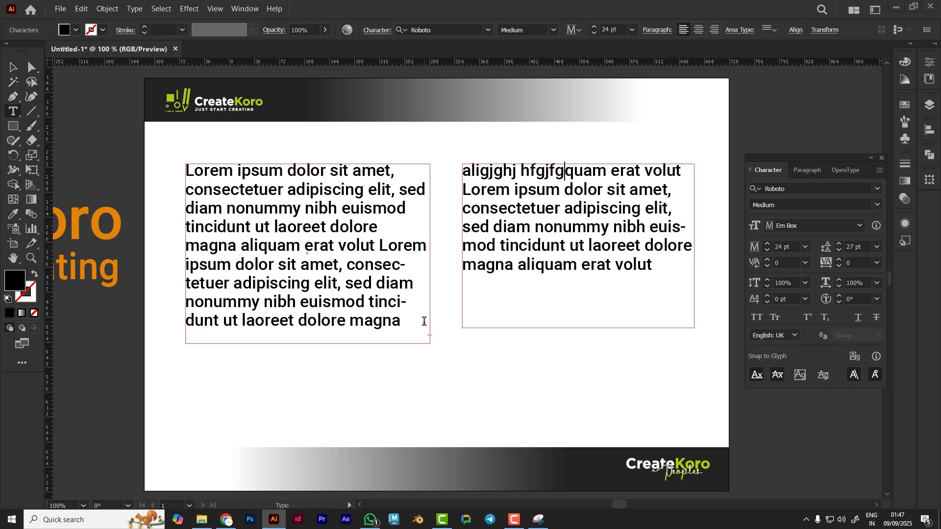
{"action": "type", "text": "jhfghjfgjhfjghjfghfgjh"}
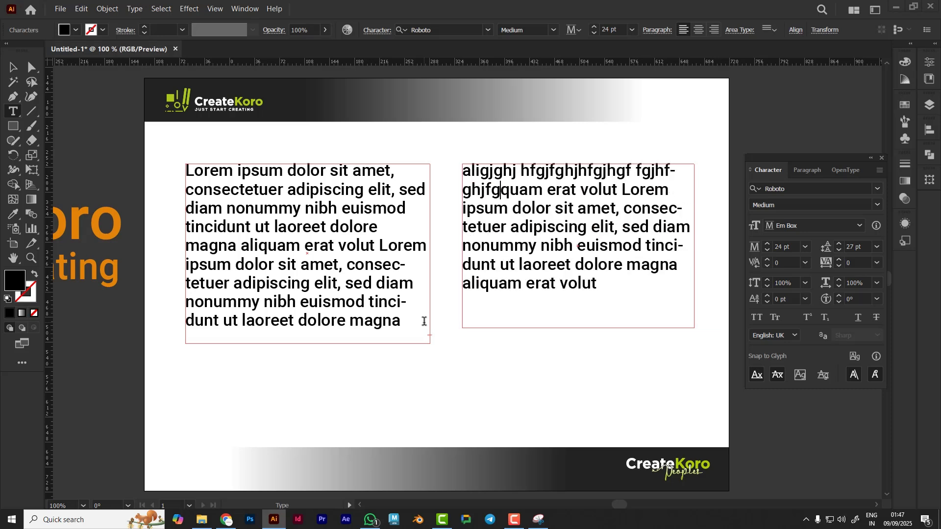
{"action": "type", "text": "fgjhfjghjfghfgjhfgjfgjjfg"}
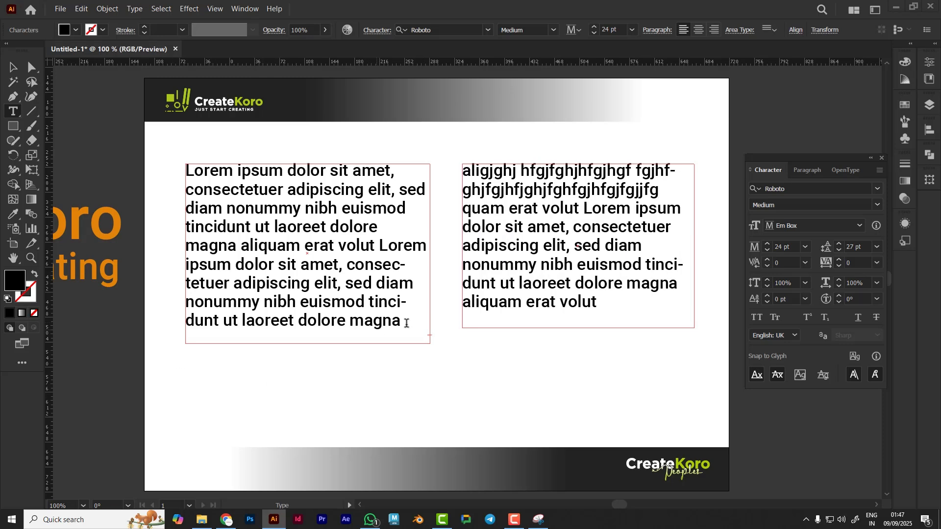
Delete the threaded second text frame beside the body paragraph
{"action": "left_click_drag", "start_coordinate": [402, 321], "coordinate": [172, 170]}
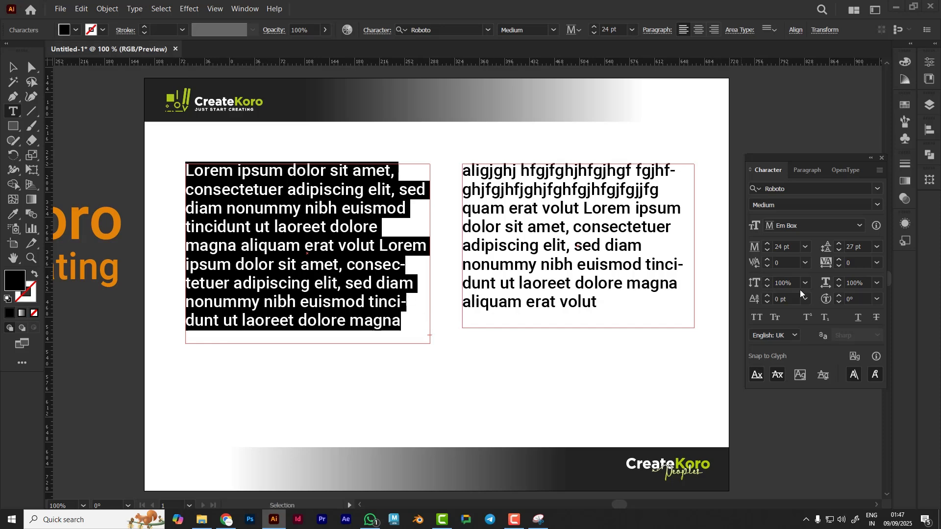
{"action": "key", "text": "Escape"}
{"action": "left_click", "coordinate": [525, 384]}
{"action": "left_click", "coordinate": [374, 301]}
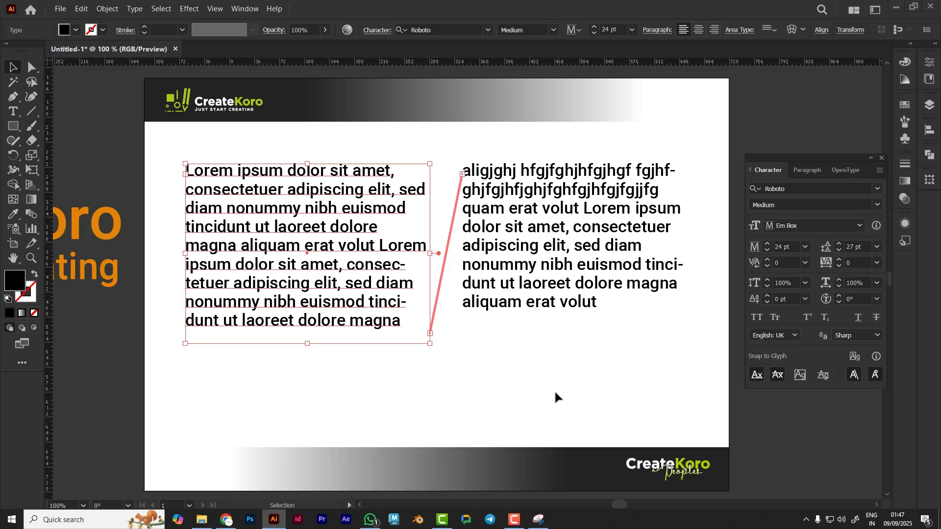
{"action": "left_click", "coordinate": [496, 269]}
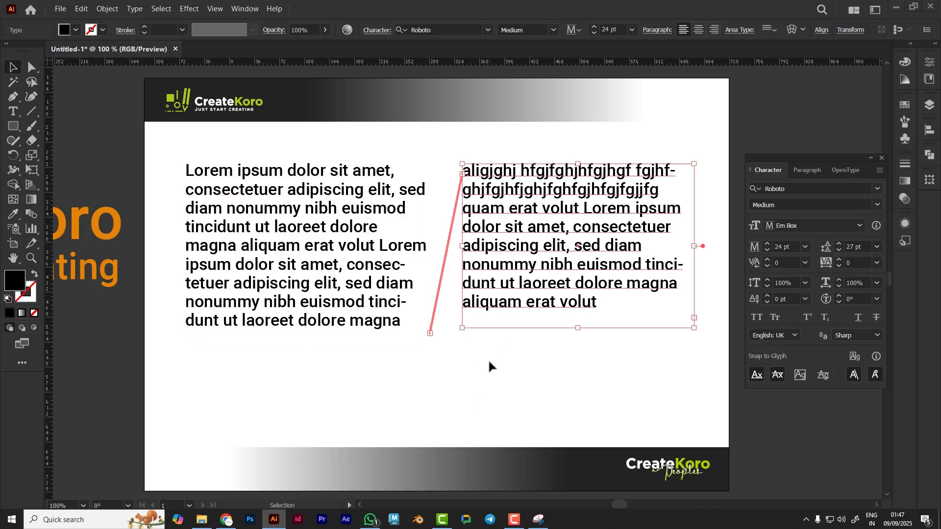
{"action": "key", "text": "Delete"}
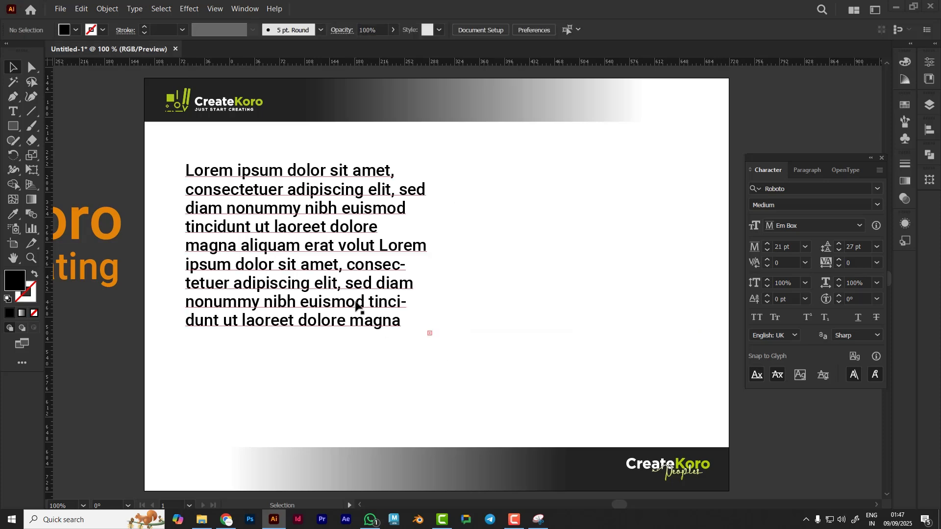
Resize the body text frame wider and taller so the whole paragraph fits in about eleven lines
{"action": "left_click", "coordinate": [357, 304]}
{"action": "left_click_drag", "start_coordinate": [308, 344], "coordinate": [319, 411]}
{"action": "left_click_drag", "start_coordinate": [430, 287], "coordinate": [544, 287]}
{"action": "left_click_drag", "start_coordinate": [365, 411], "coordinate": [365, 369]}
{"action": "left_click", "coordinate": [464, 398]}
{"action": "left_click", "coordinate": [498, 222]}
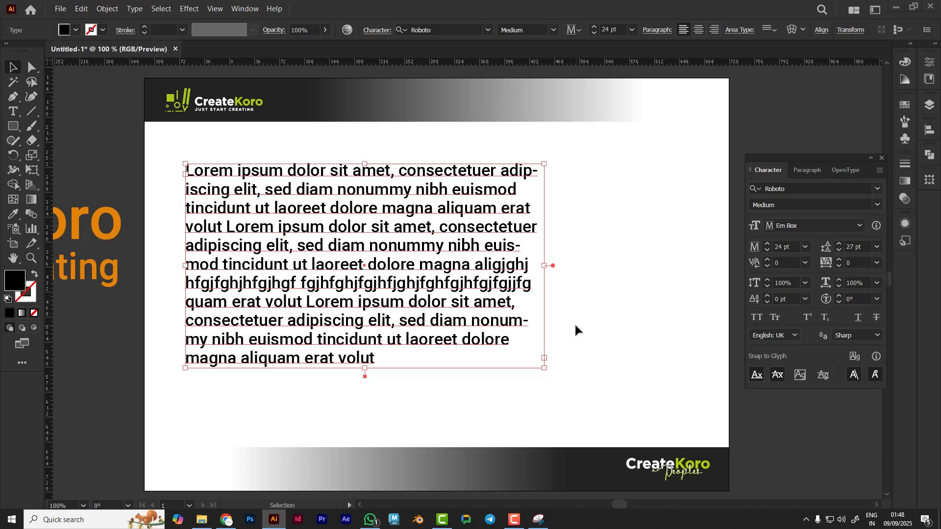
Open the Paragraph panel for the selected body text frame
{"action": "left_click", "coordinate": [871, 158]}
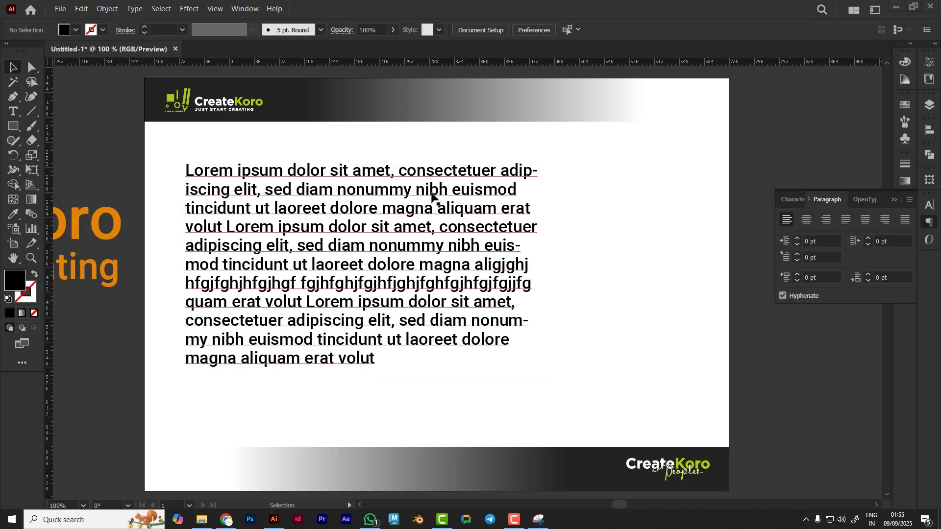
{"action": "left_click", "coordinate": [433, 198]}
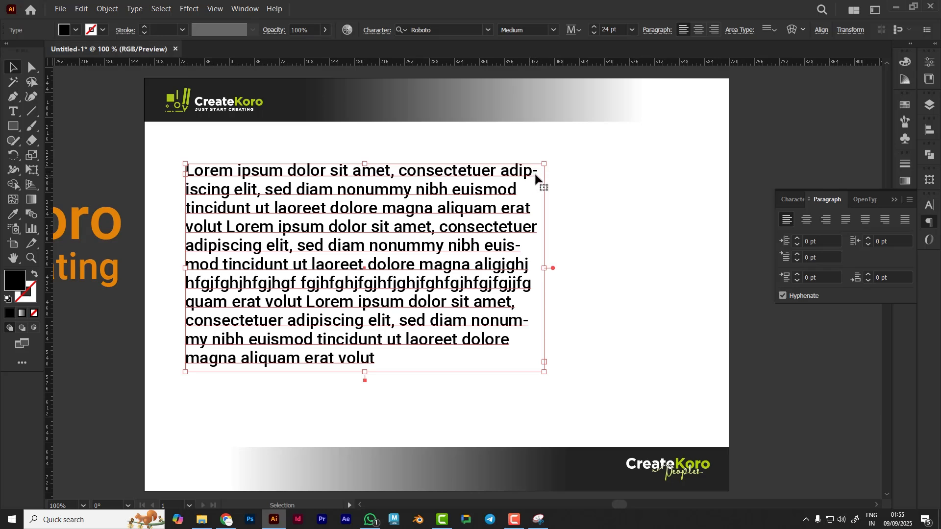
{"action": "left_click", "coordinate": [895, 200]}
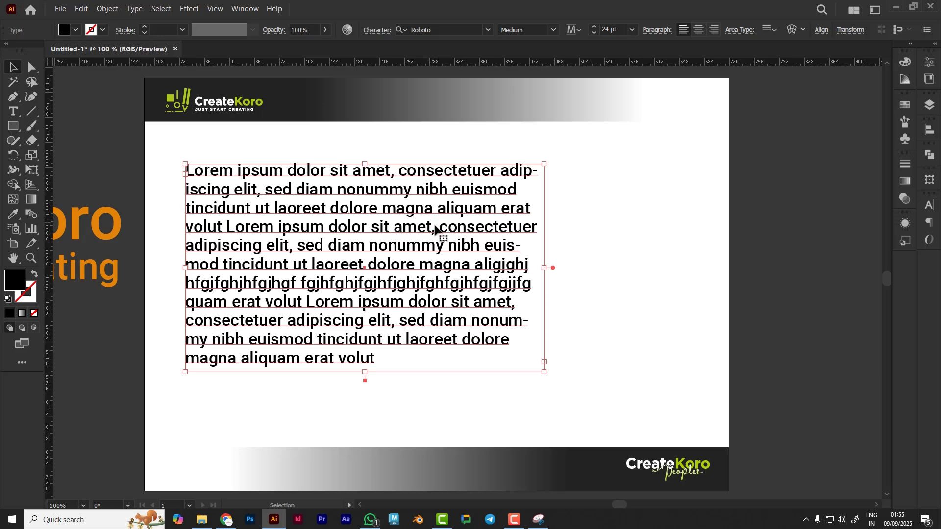
{"action": "left_click", "coordinate": [659, 31]}
{"action": "left_click", "coordinate": [659, 31]}
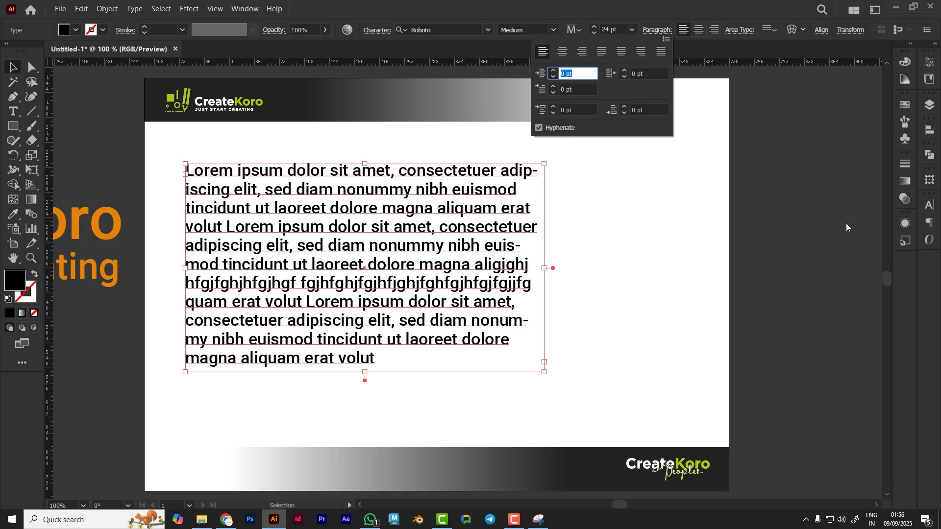
{"action": "left_click", "coordinate": [929, 223]}
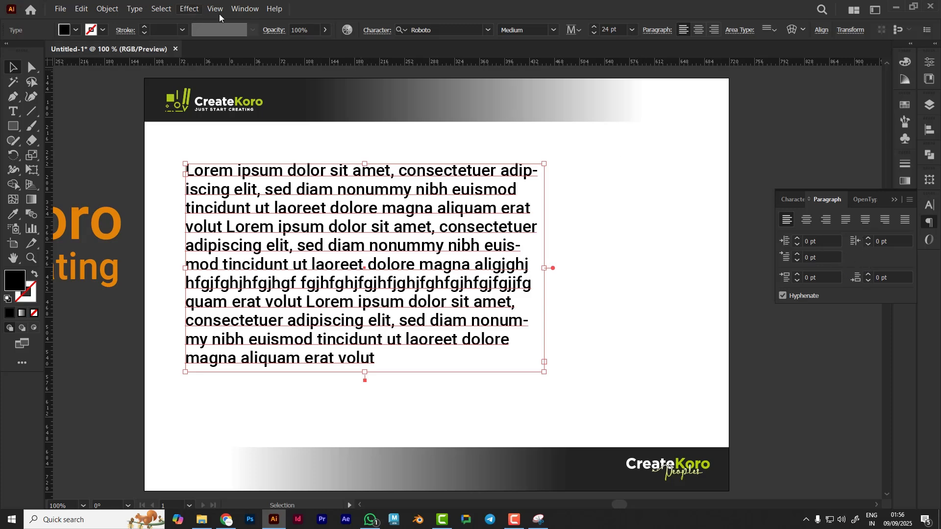
{"action": "left_click", "coordinate": [246, 10]}
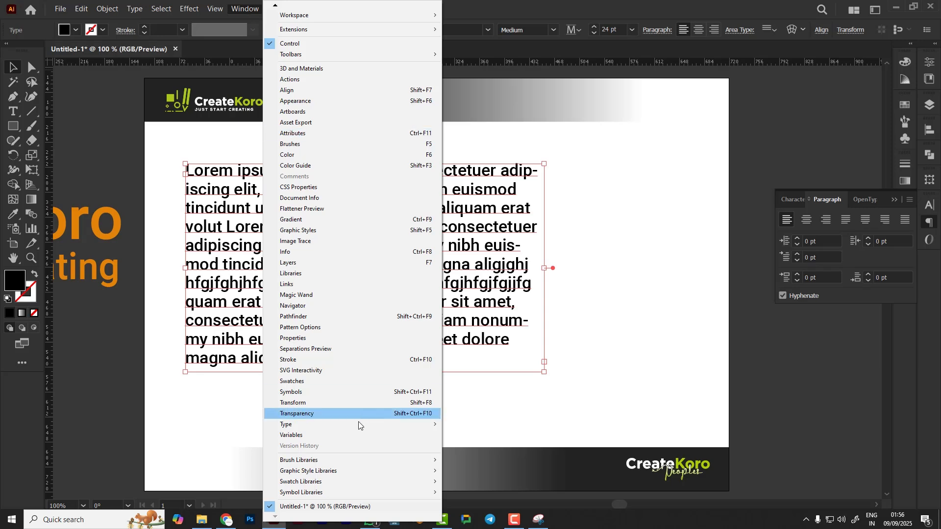
{"action": "mouse_move", "coordinate": [348, 426]}
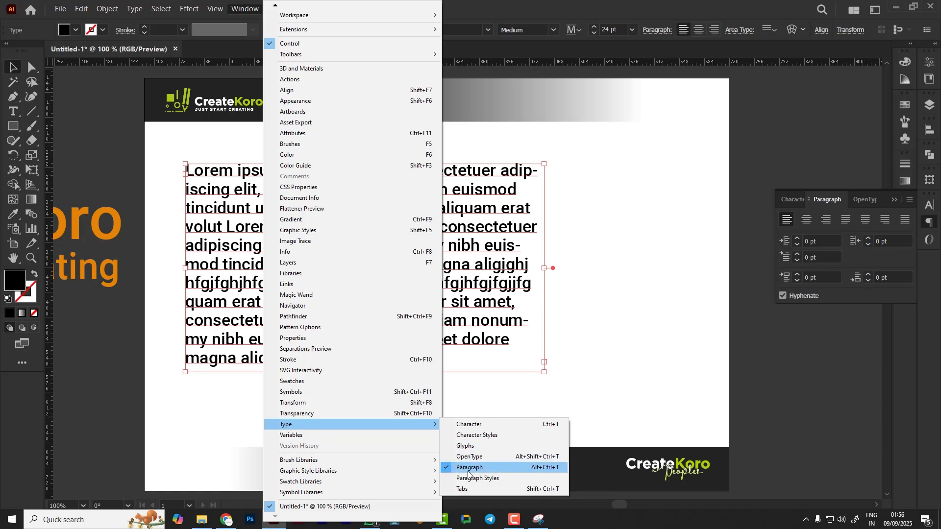
{"action": "left_click", "coordinate": [849, 297]}
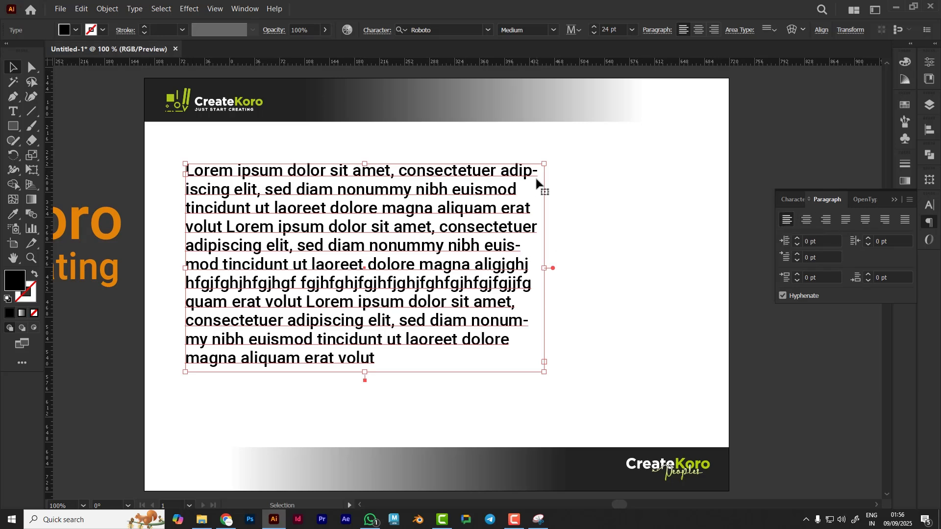
Try centre, right and justified-with-last-line-left alignment on the body paragraph
{"action": "left_click", "coordinate": [806, 222]}
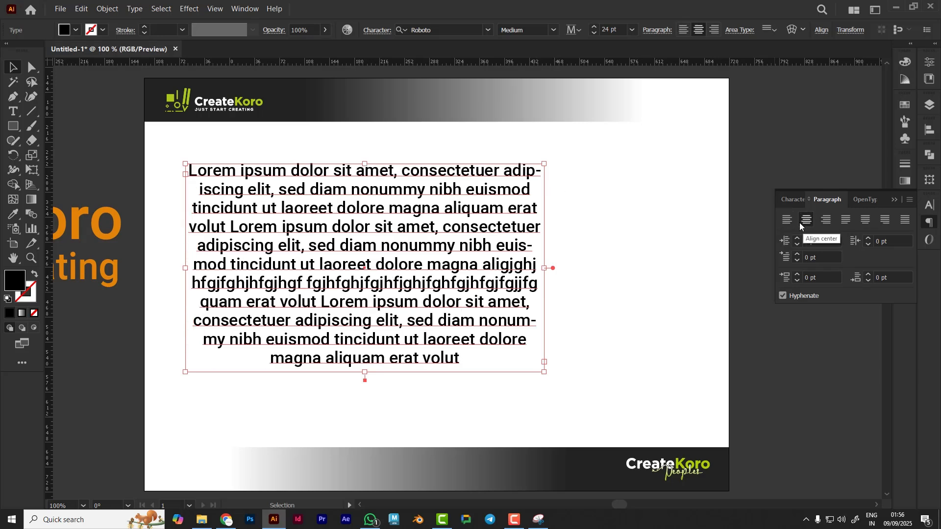
{"action": "left_click", "coordinate": [827, 221]}
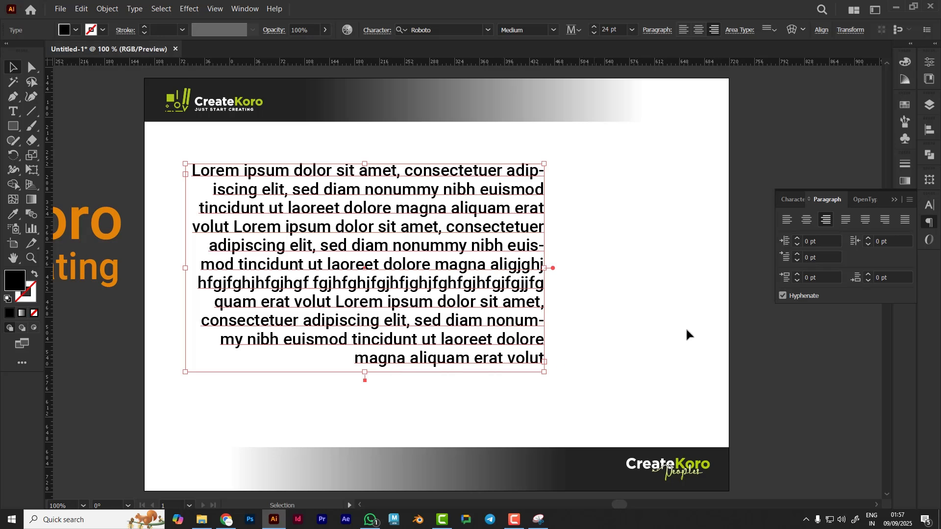
{"action": "left_click", "coordinate": [845, 220]}
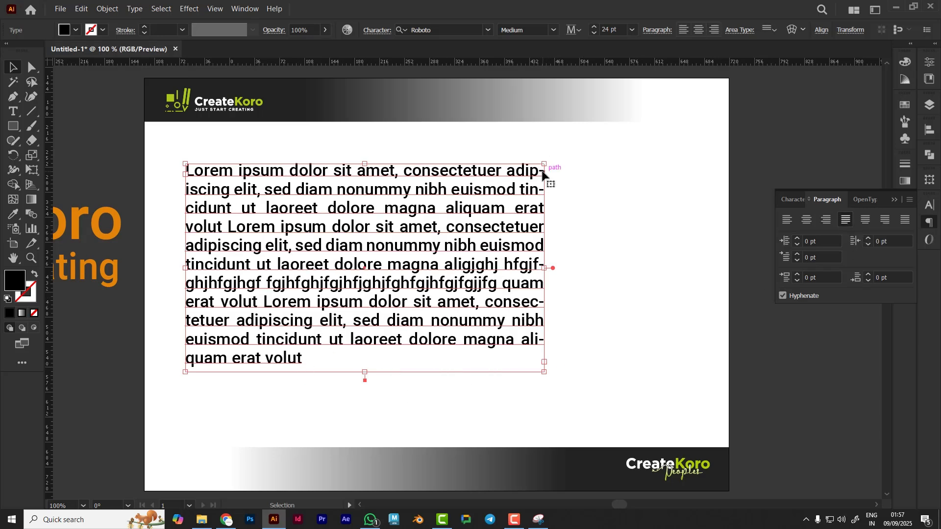
{"action": "left_click", "coordinate": [573, 329]}
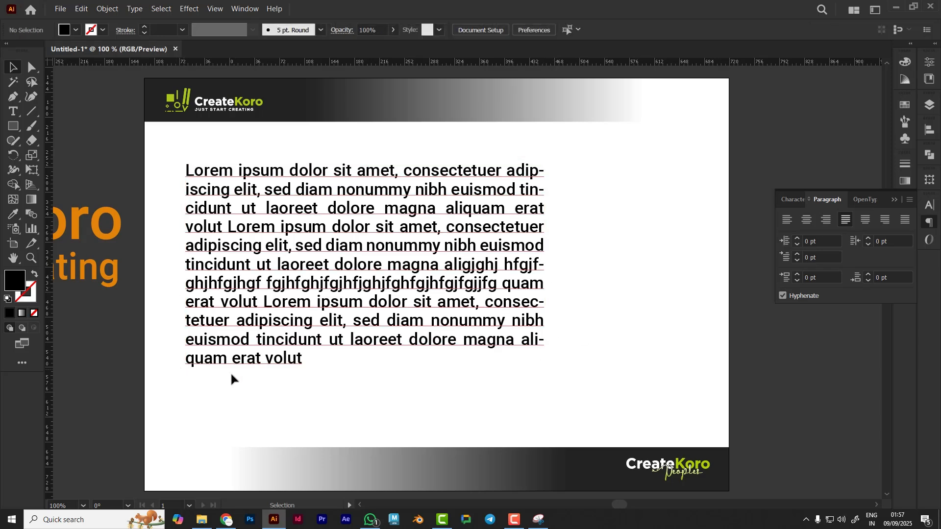
Try justify with last line centred, justify with last line right, and justify all lines on the body paragraph
{"action": "left_click", "coordinate": [279, 361]}
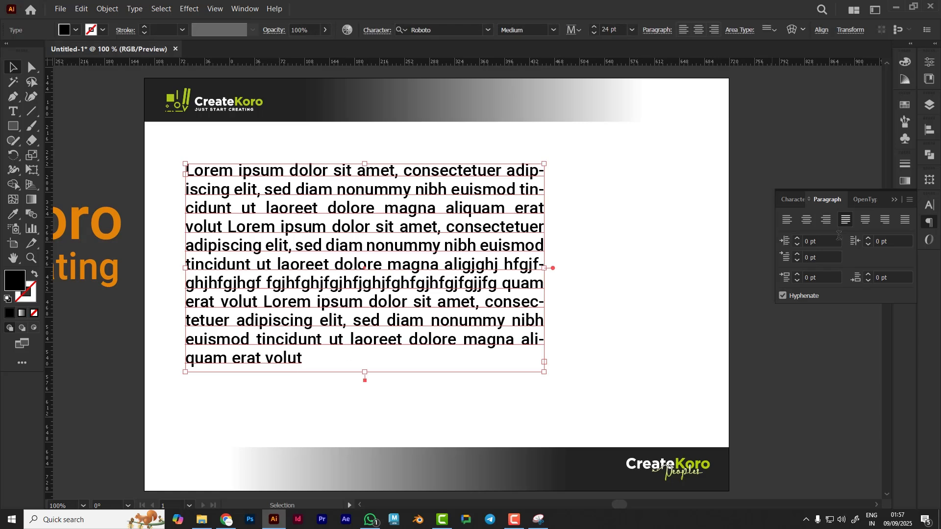
{"action": "left_click", "coordinate": [866, 222]}
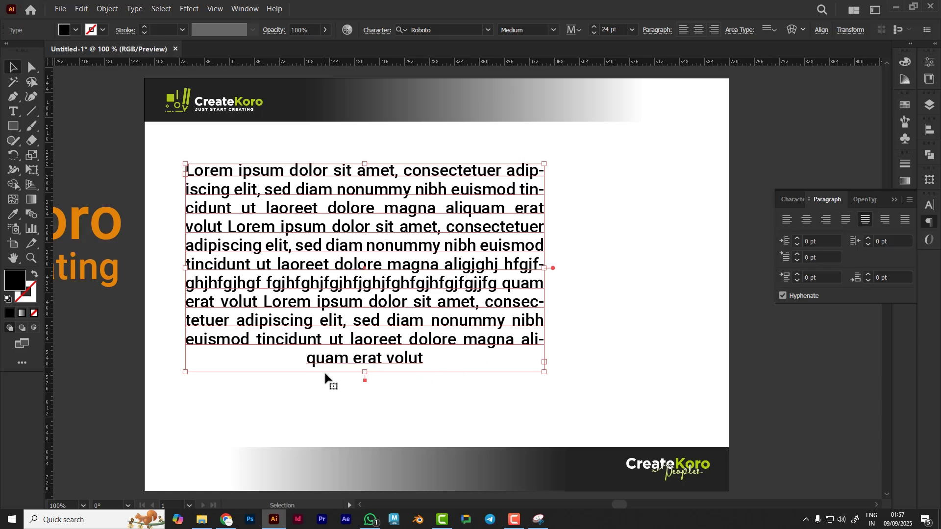
{"action": "left_click", "coordinate": [885, 222]}
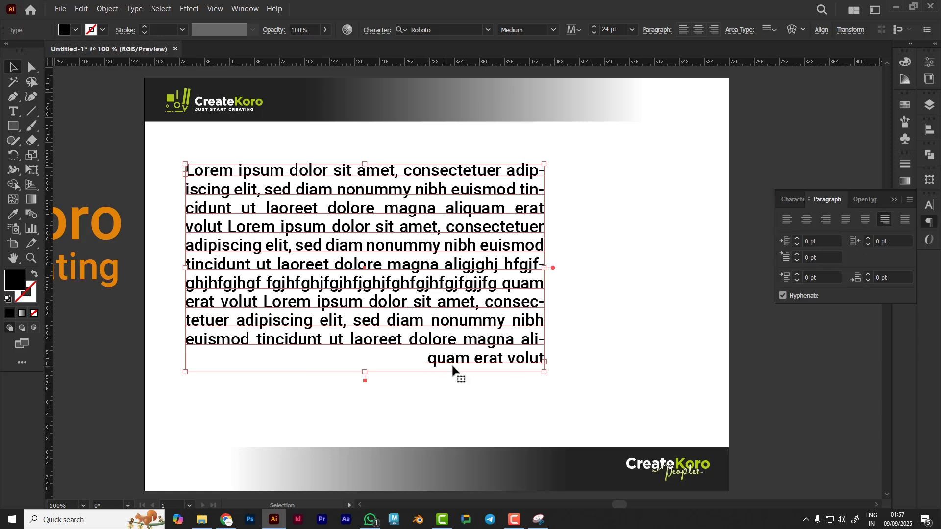
{"action": "left_click", "coordinate": [906, 224]}
{"action": "left_click", "coordinate": [628, 374]}
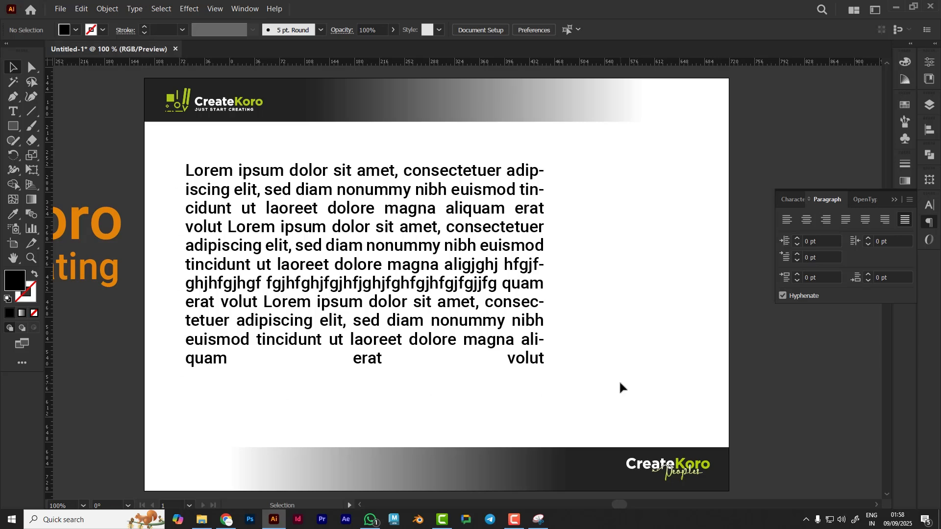
Set the body paragraph back to left alignment
{"action": "left_click", "coordinate": [489, 309]}
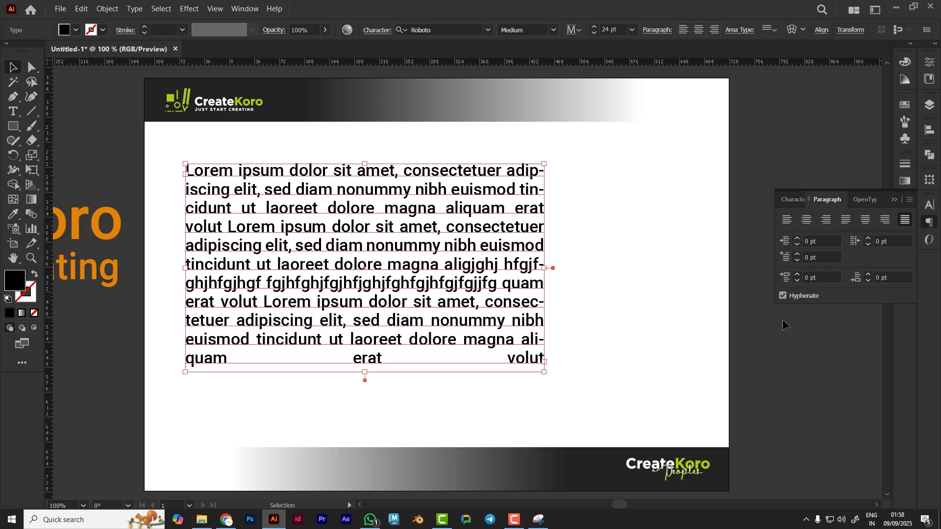
{"action": "left_click", "coordinate": [787, 220]}
{"action": "left_click", "coordinate": [679, 283]}
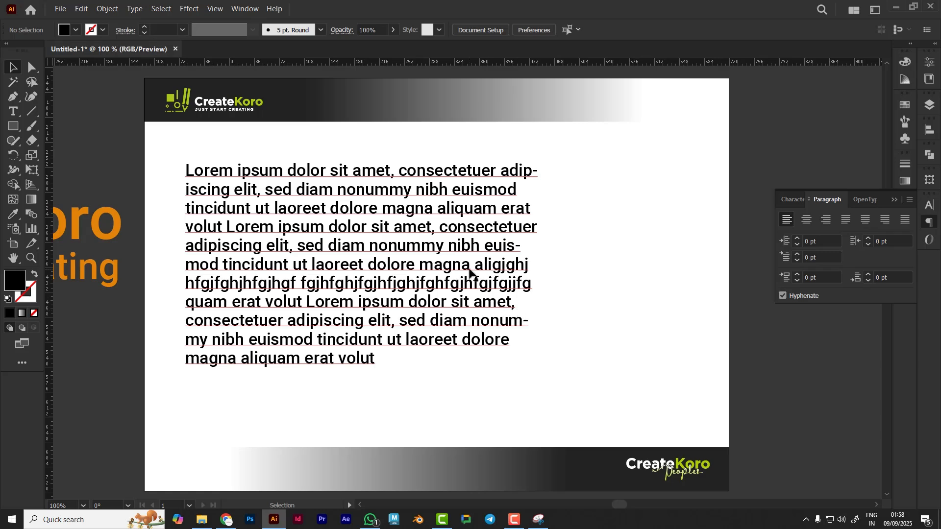
Turn off hyphenation for the body paragraph
{"action": "left_click", "coordinate": [517, 233]}
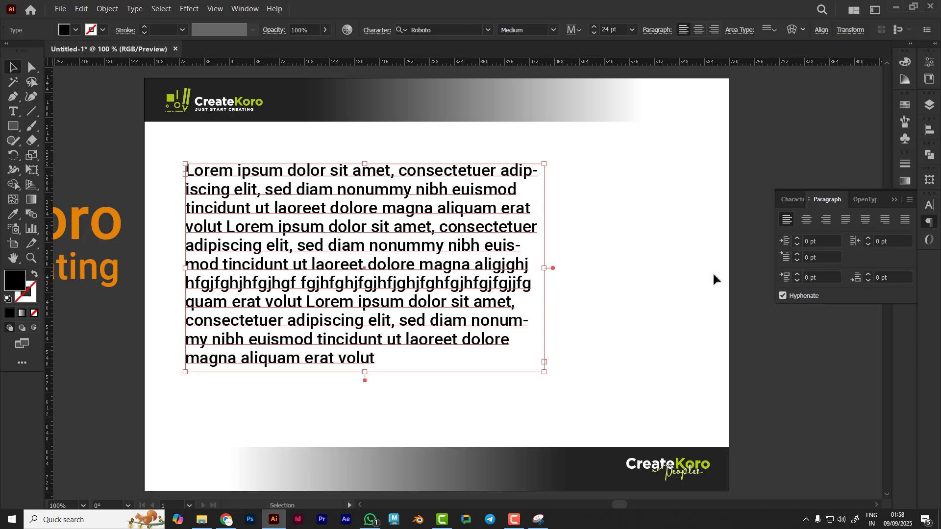
{"action": "left_click", "coordinate": [782, 296]}
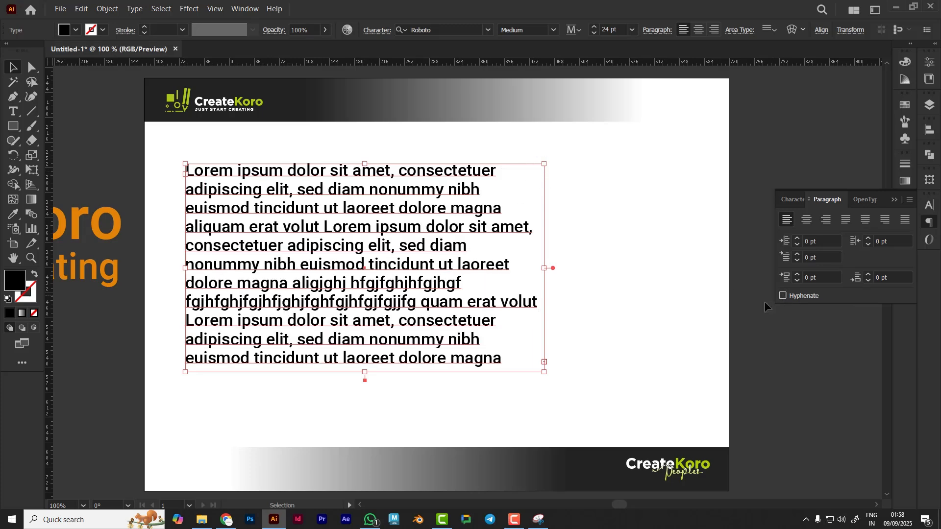
{"action": "left_click", "coordinate": [595, 301]}
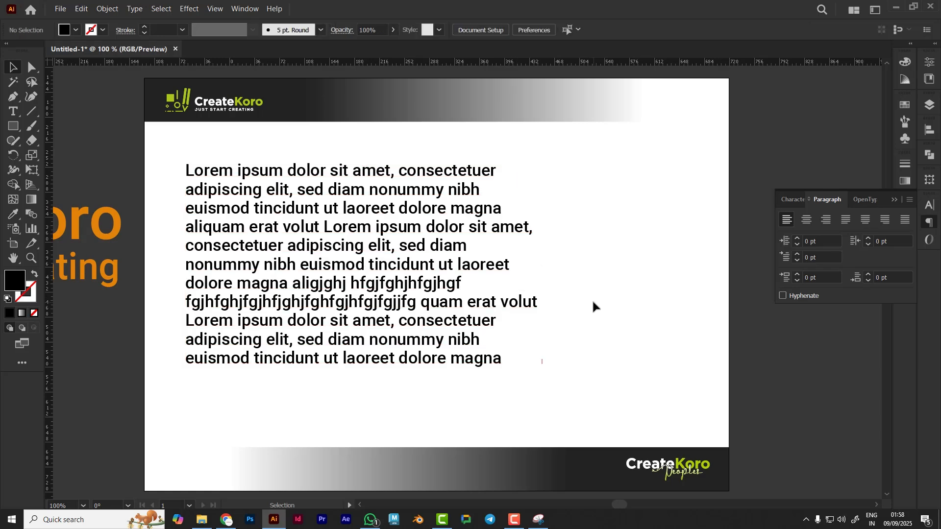
Increase the body paragraph's left indent by stepping the indent value up
{"action": "left_click", "coordinate": [411, 272]}
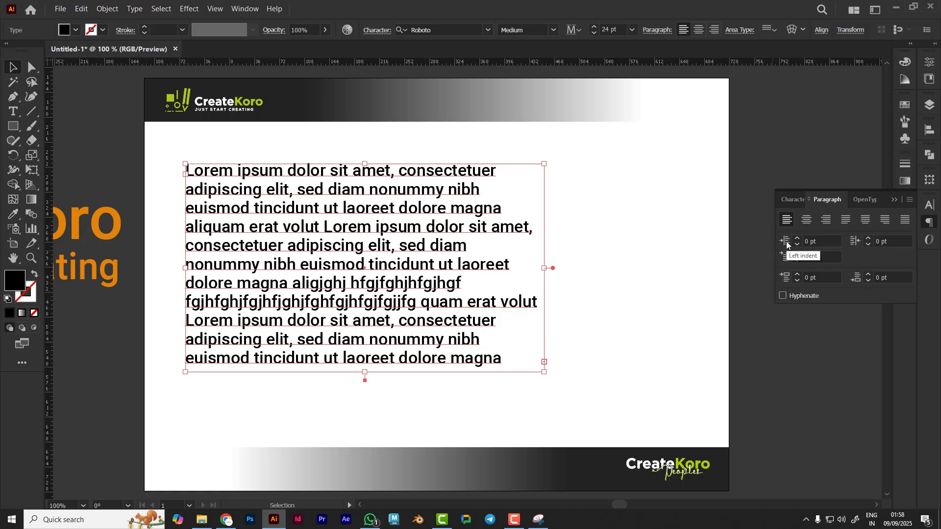
{"action": "left_click", "coordinate": [823, 240]}
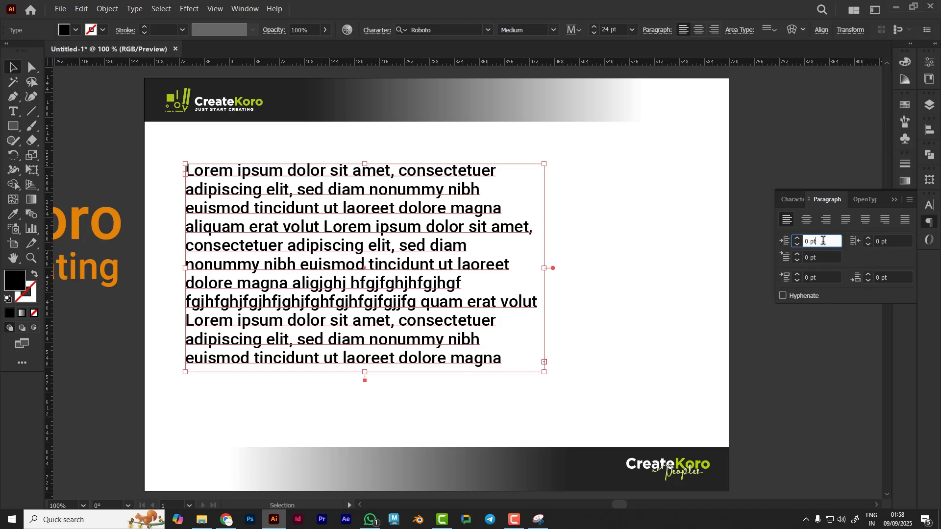
{"action": "key", "text": "Up"}
{"action": "key", "text": "Up"}
{"action": "key", "text": "Up"}
{"action": "key", "text": "Up"}
{"action": "key", "text": "Up"}
{"action": "key", "text": "Up"}
{"action": "key", "text": "Up"}
{"action": "key", "text": "Up"}
{"action": "key", "text": "Up"}
{"action": "key", "text": "Up"}
{"action": "key", "text": "Up"}
{"action": "key", "text": "Up"}
{"action": "key", "text": "Up"}
{"action": "key", "text": "Up"}
{"action": "key", "text": "Up"}
{"action": "key", "text": "Up"}
{"action": "key", "text": "Up"}
{"action": "key", "text": "Up"}
{"action": "key", "text": "Up"}
{"action": "key", "text": "Up"}
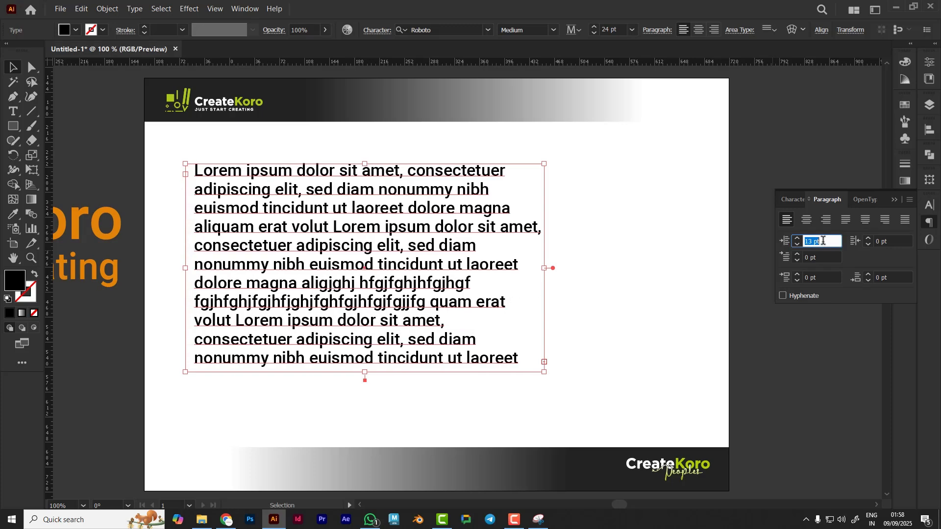
Reset the body paragraph's left indent to 0 pt
{"action": "key", "text": "Up"}
{"action": "key", "text": "Up"}
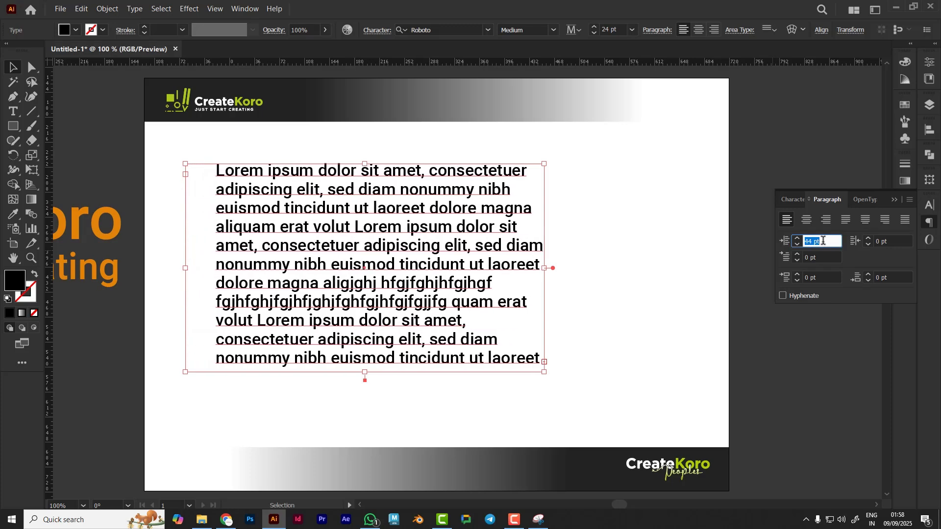
{"action": "type", "text": "0"}
{"action": "key", "text": "Tab"}
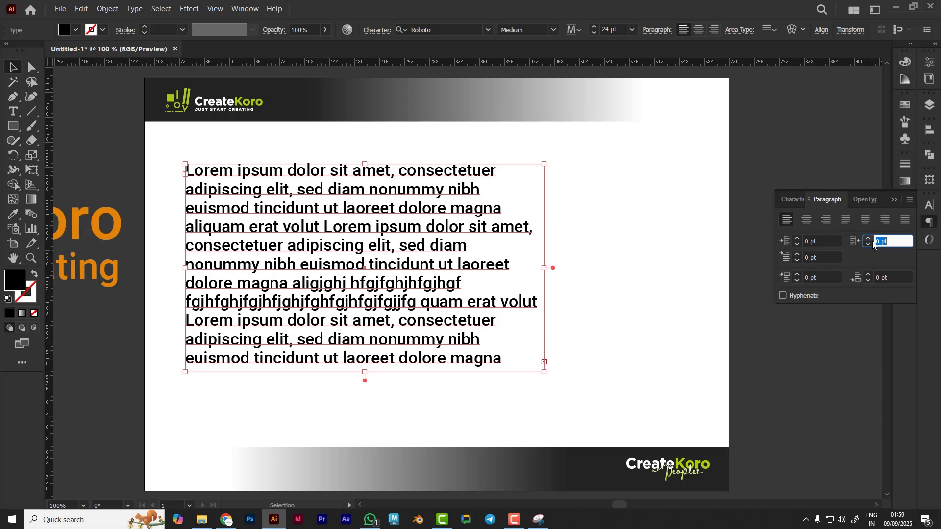
Step the body paragraph's right indent up to 25 pt and lengthen the text frame downward
{"action": "left_click", "coordinate": [897, 240]}
{"action": "key", "text": "Up"}
{"action": "key", "text": "Up"}
{"action": "key", "text": "Up"}
{"action": "key", "text": "Up"}
{"action": "key", "text": "Up"}
{"action": "key", "text": "Up"}
{"action": "key", "text": "Up"}
{"action": "key", "text": "Up"}
{"action": "key", "text": "Up"}
{"action": "key", "text": "Up"}
{"action": "key", "text": "Up"}
{"action": "key", "text": "Up"}
{"action": "key", "text": "Up"}
{"action": "key", "text": "Up"}
{"action": "key", "text": "Up"}
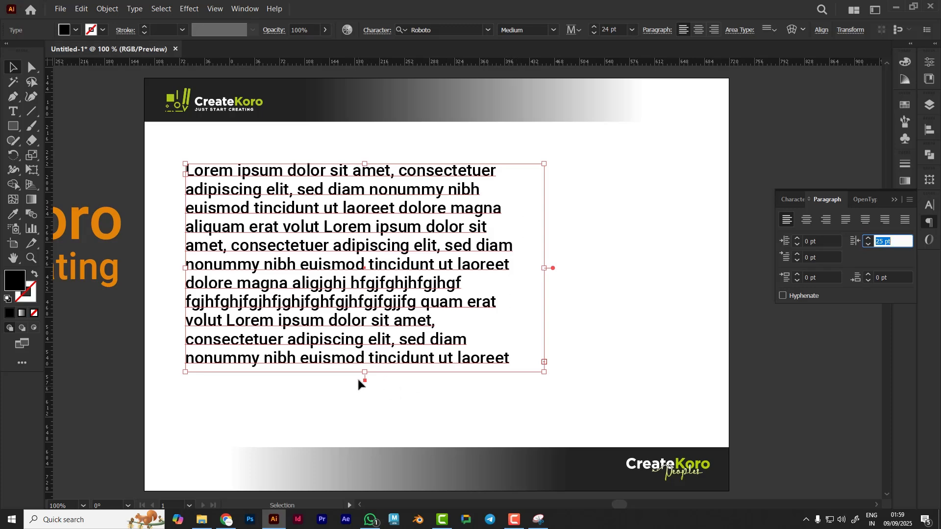
{"action": "left_click_drag", "start_coordinate": [365, 372], "coordinate": [366, 436]}
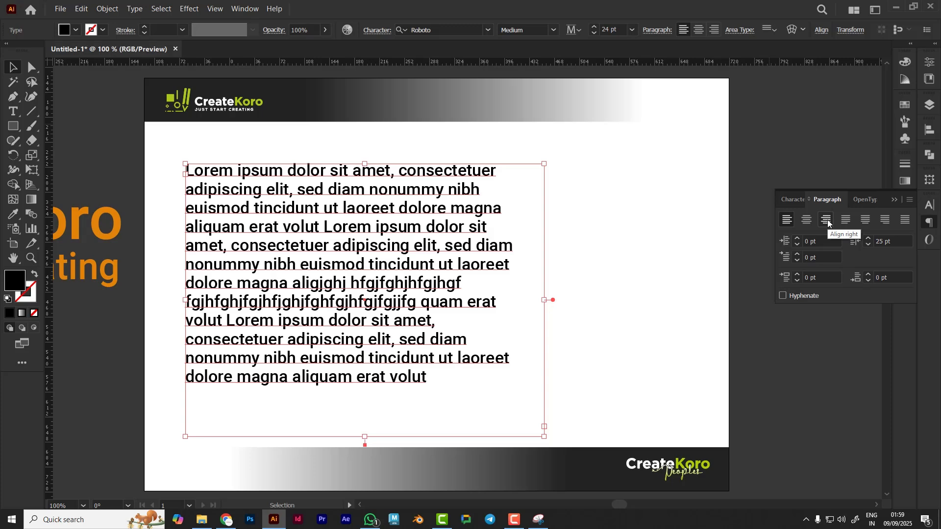
Try right alignment with larger right indents, then return to left alignment with a 0 pt right indent
{"action": "left_click", "coordinate": [828, 221]}
{"action": "left_click", "coordinate": [892, 239]}
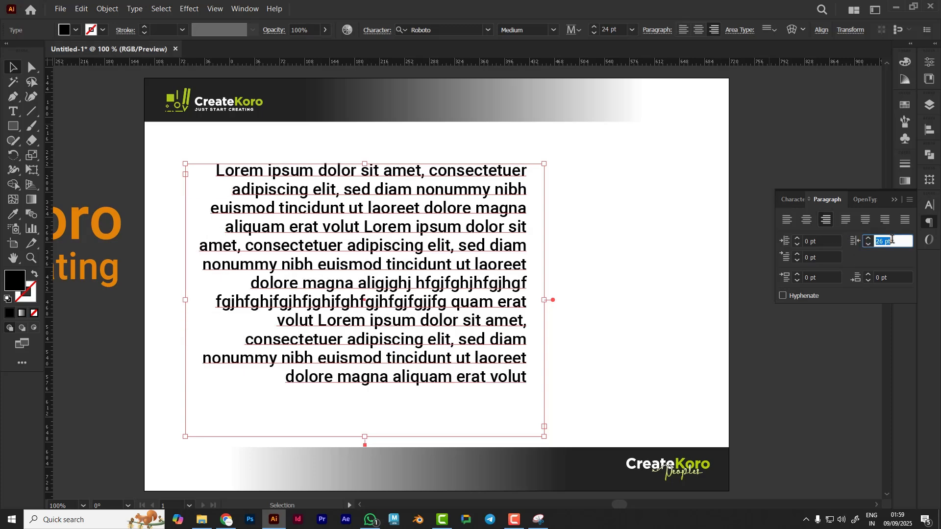
{"action": "scroll", "coordinate": [893, 239], "scroll_direction": "up", "scroll_amount": 20}
{"action": "scroll", "coordinate": [892, 239], "scroll_direction": "up", "scroll_amount": 4}
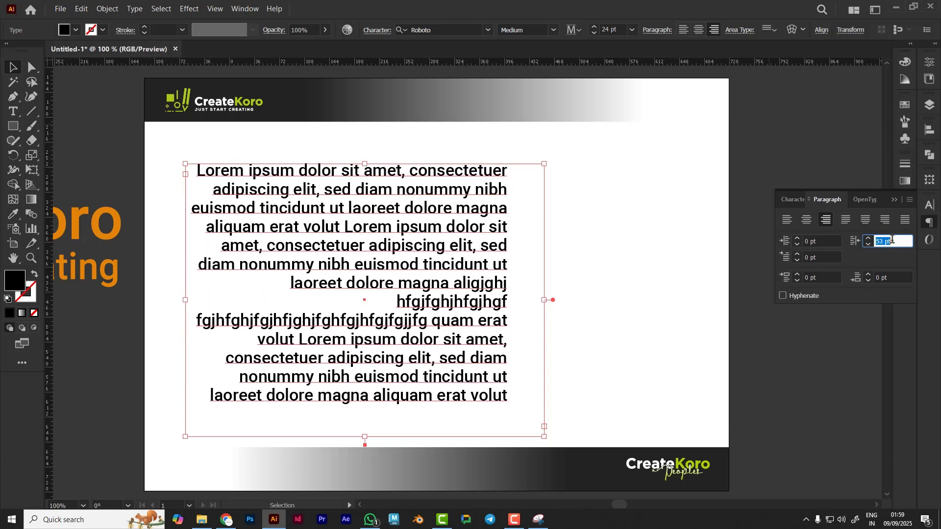
{"action": "scroll", "coordinate": [893, 239], "scroll_direction": "down", "scroll_amount": 20}
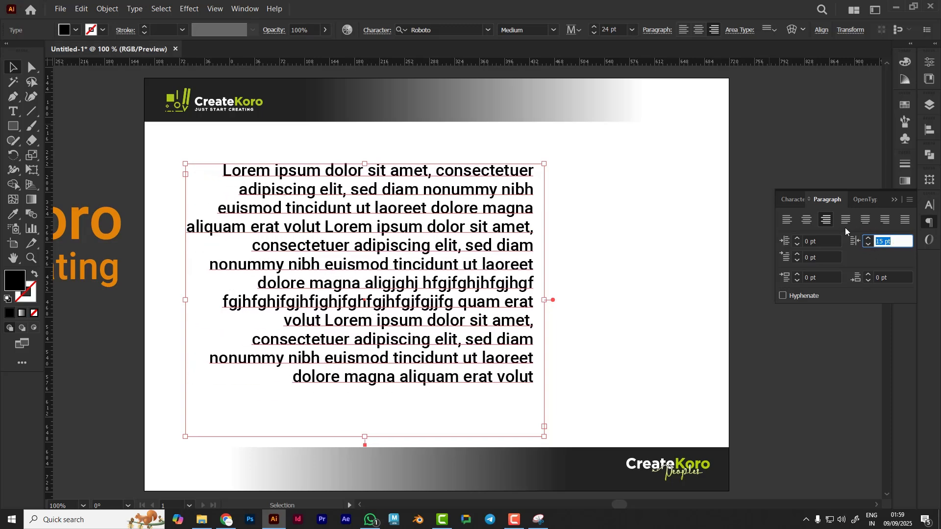
{"action": "left_click", "coordinate": [787, 220]}
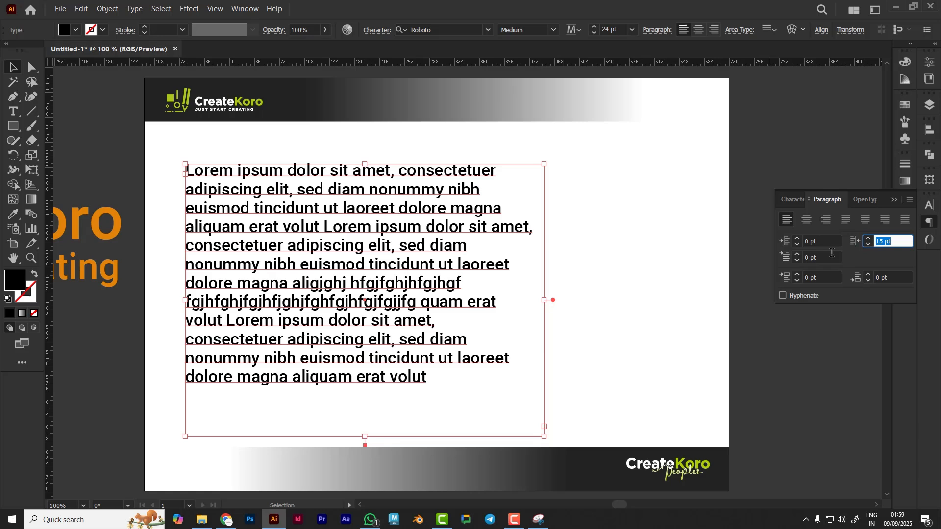
{"action": "type", "text": "0"}
Step the body paragraph's first-line indent up to 48 pt
{"action": "left_click", "coordinate": [819, 242]}
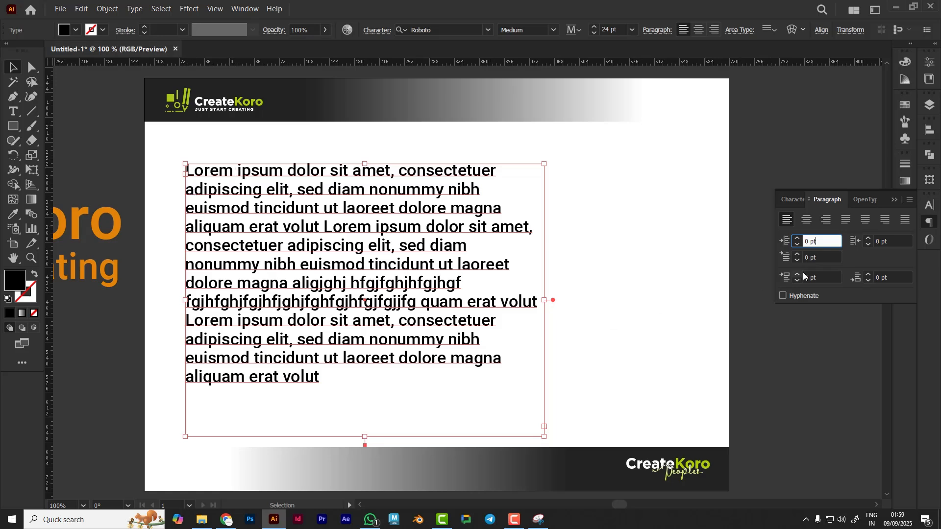
{"action": "left_click", "coordinate": [826, 259]}
{"action": "key", "text": "Up"}
{"action": "key", "text": "Up"}
{"action": "key", "text": "Up"}
{"action": "key", "text": "Up"}
{"action": "key", "text": "Up"}
{"action": "key", "text": "Up"}
{"action": "key", "text": "Up"}
{"action": "key", "text": "Up"}
{"action": "key", "text": "Up"}
{"action": "key", "text": "Up"}
{"action": "key", "text": "Up"}
{"action": "key", "text": "Up"}
{"action": "key", "text": "Up"}
{"action": "key", "text": "Up"}
{"action": "key", "text": "Up"}
{"action": "key", "text": "Up"}
{"action": "key", "text": "Up"}
{"action": "key", "text": "Up"}
{"action": "key", "text": "Up"}
{"action": "key", "text": "Up"}
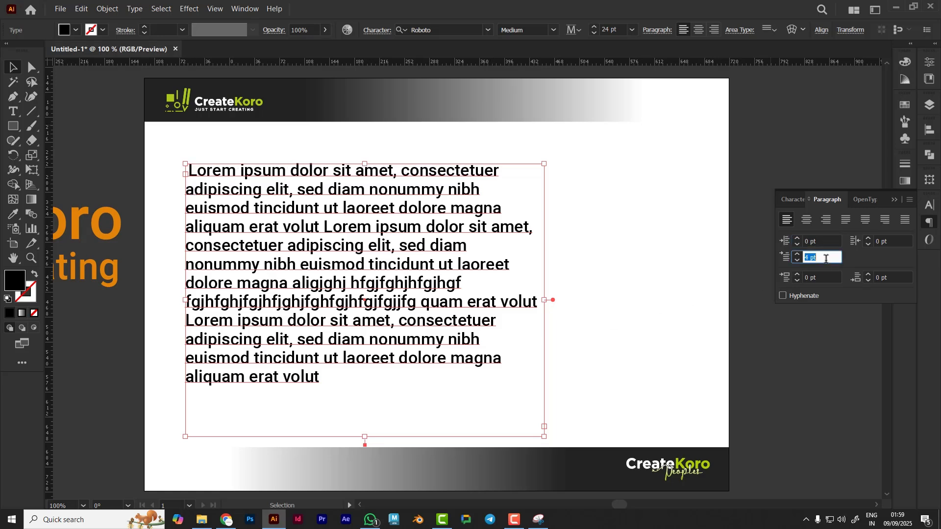
{"action": "key", "text": "Up"}
{"action": "key", "text": "Up"}
{"action": "key", "text": "Up"}
{"action": "key", "text": "Up"}
{"action": "key", "text": "Up"}
{"action": "key", "text": "Up"}
{"action": "key", "text": "Up"}
{"action": "key", "text": "Up"}
{"action": "key", "text": "Up"}
{"action": "key", "text": "Up"}
{"action": "key", "text": "Up"}
{"action": "key", "text": "Up"}
{"action": "key", "text": "Up"}
{"action": "key", "text": "Up"}
{"action": "key", "text": "Up"}
{"action": "key", "text": "Up"}
{"action": "key", "text": "Up"}
{"action": "key", "text": "Up"}
{"action": "key", "text": "Up"}
{"action": "key", "text": "Up"}
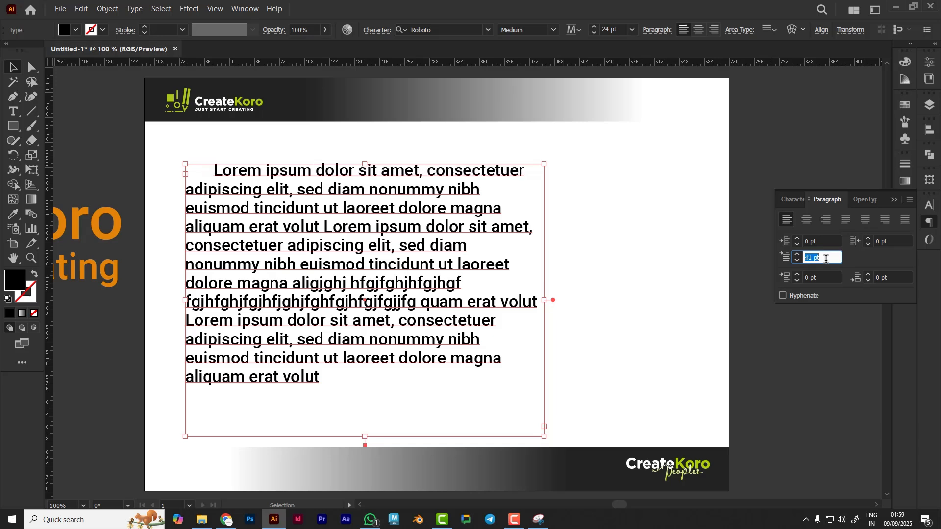
{"action": "key", "text": "Up"}
{"action": "key", "text": "Up"}
{"action": "key", "text": "Up"}
{"action": "key", "text": "Up"}
{"action": "key", "text": "Up"}
{"action": "key", "text": "Up"}
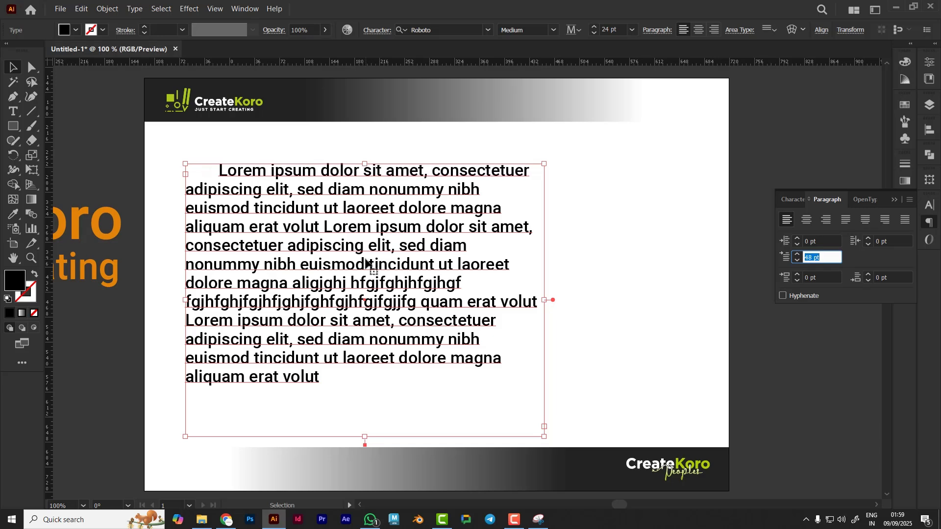
{"action": "left_click", "coordinate": [628, 260]}
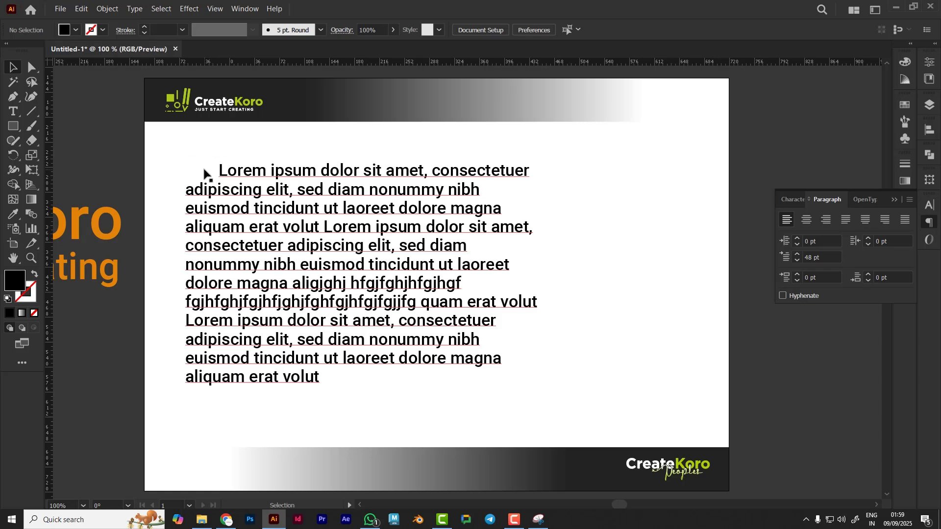
Break the body text into a new paragraph after "sed diam"
{"action": "left_click", "coordinate": [358, 243]}
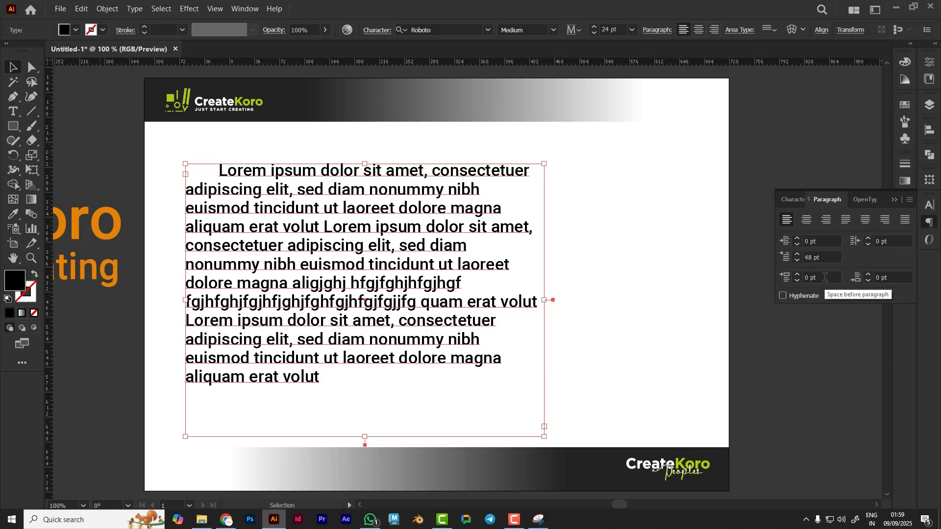
{"action": "left_click", "coordinate": [649, 306]}
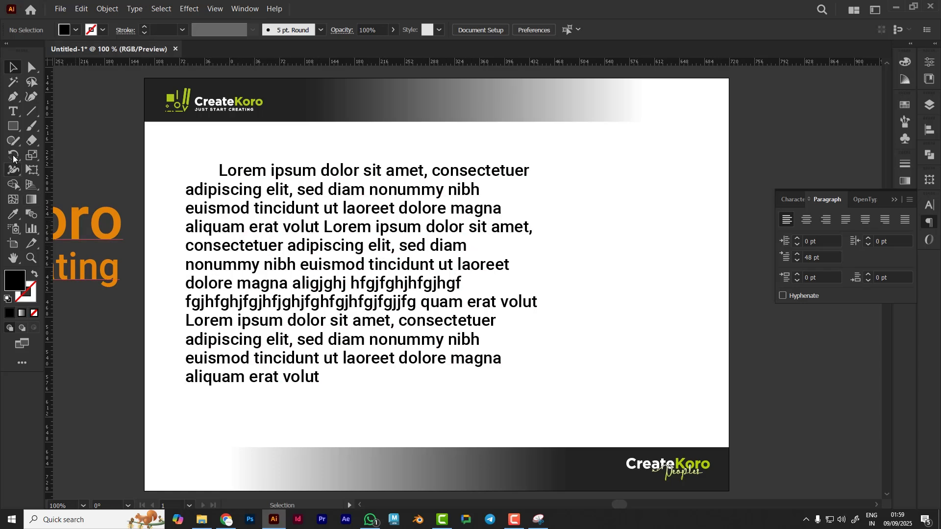
{"action": "left_click", "coordinate": [13, 111]}
{"action": "left_click", "coordinate": [468, 250]}
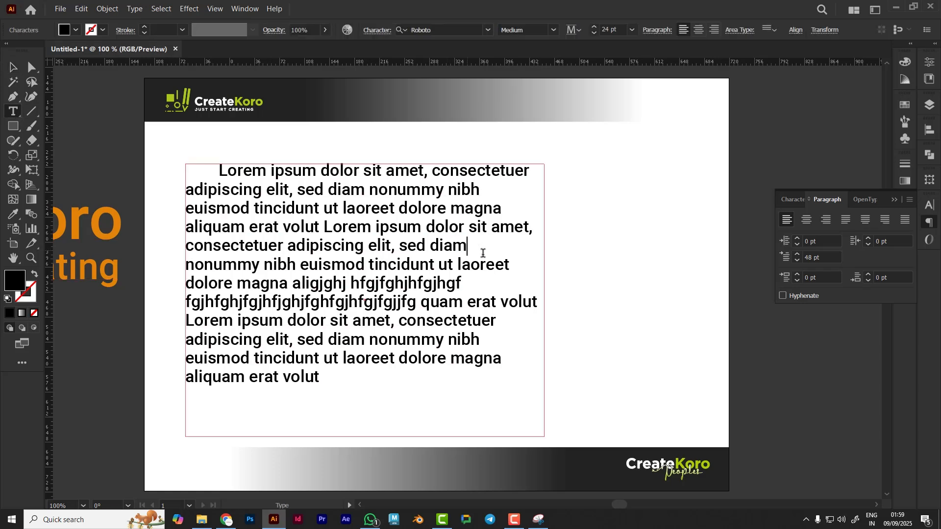
{"action": "key", "text": "Return"}
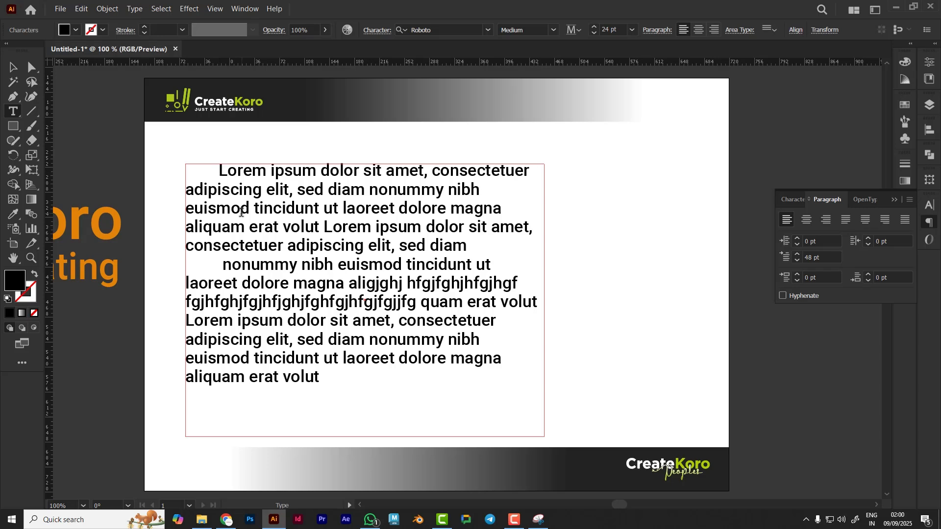
Reset the first-line indent of the body text to 0 pt
{"action": "left_click", "coordinate": [13, 67]}
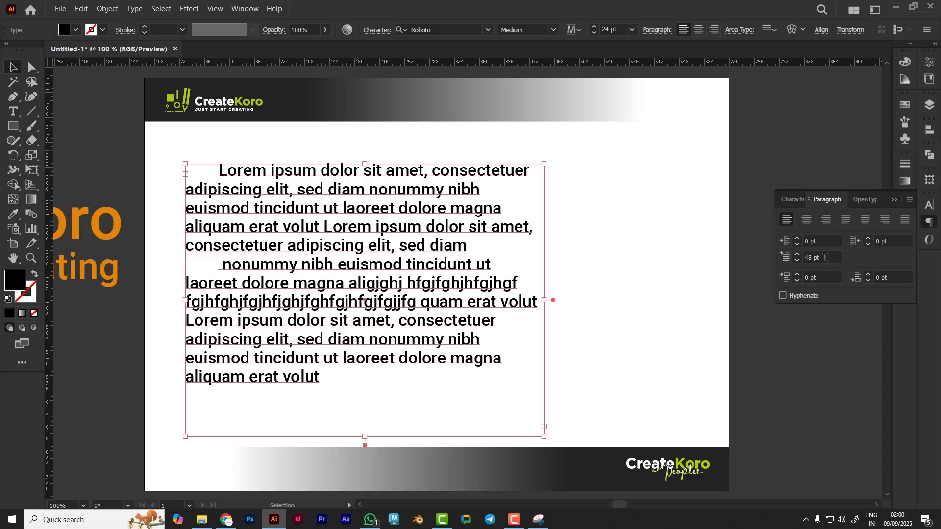
{"action": "left_click", "coordinate": [825, 257]}
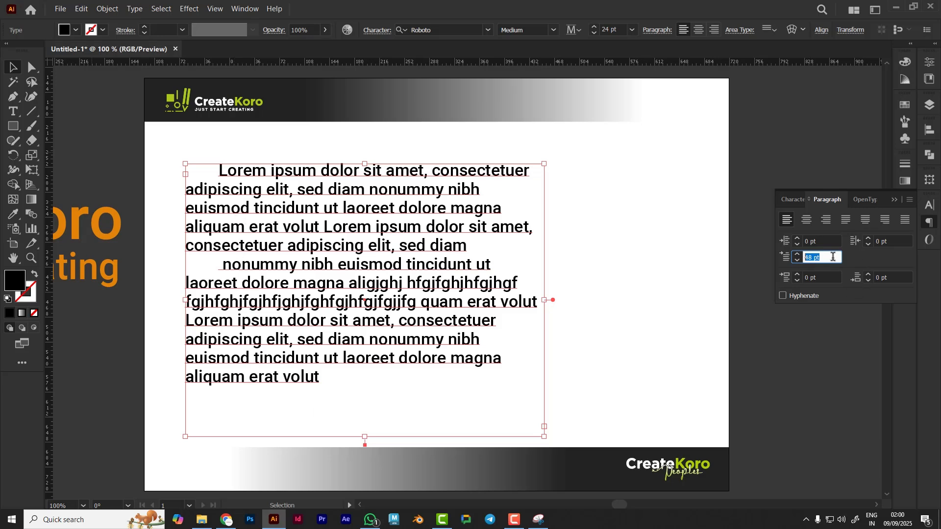
{"action": "type", "text": "0"}
{"action": "key", "text": "Return"}
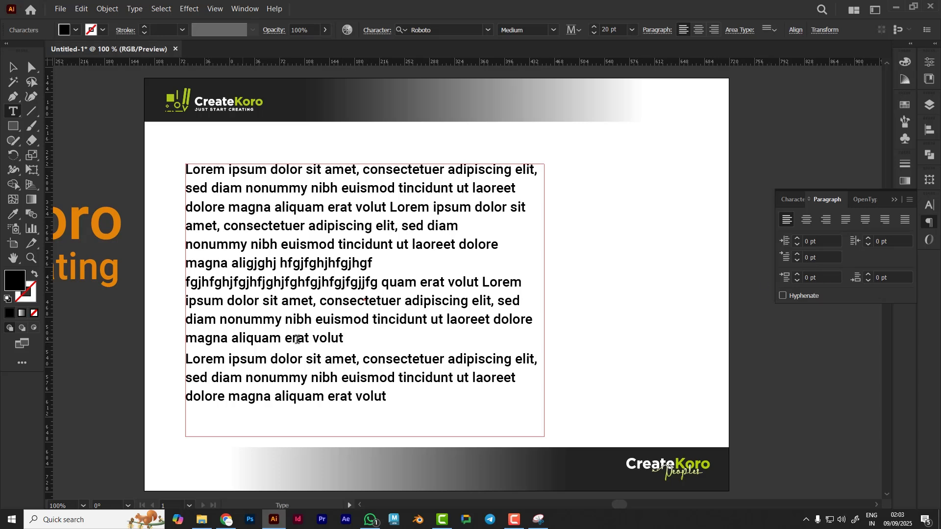
Capitalize the first letter of the second paragraph to read "Nonummy"
{"action": "left_click_drag", "start_coordinate": [187, 358], "coordinate": [421, 414]}
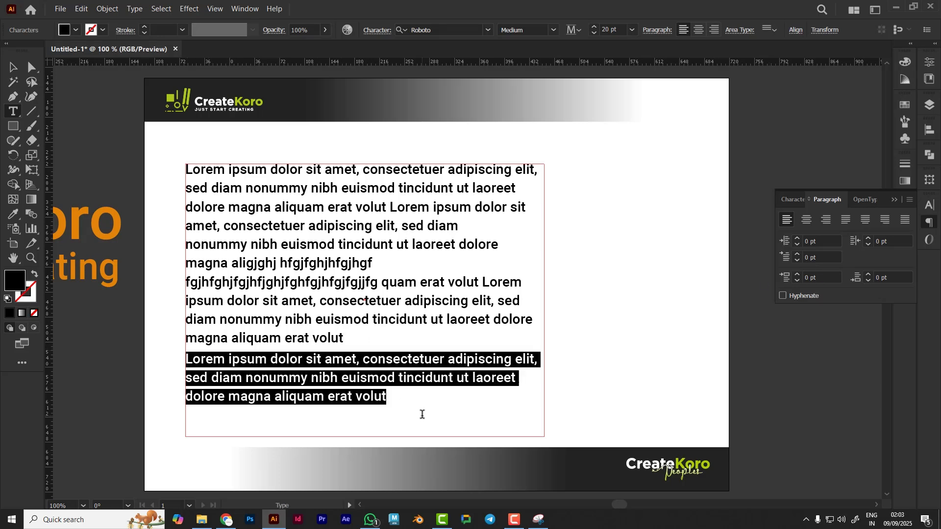
{"action": "left_click_drag", "start_coordinate": [191, 245], "coordinate": [186, 246]}
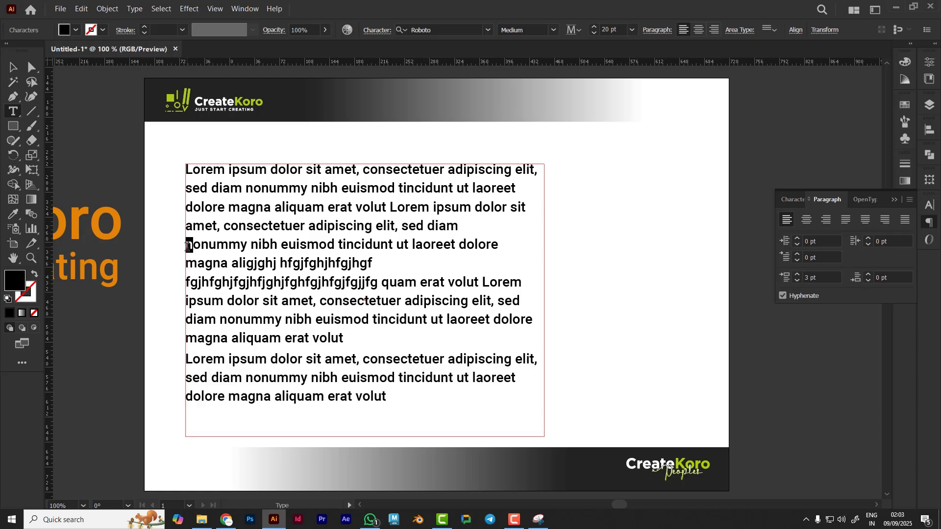
{"action": "type", "text": "N"}
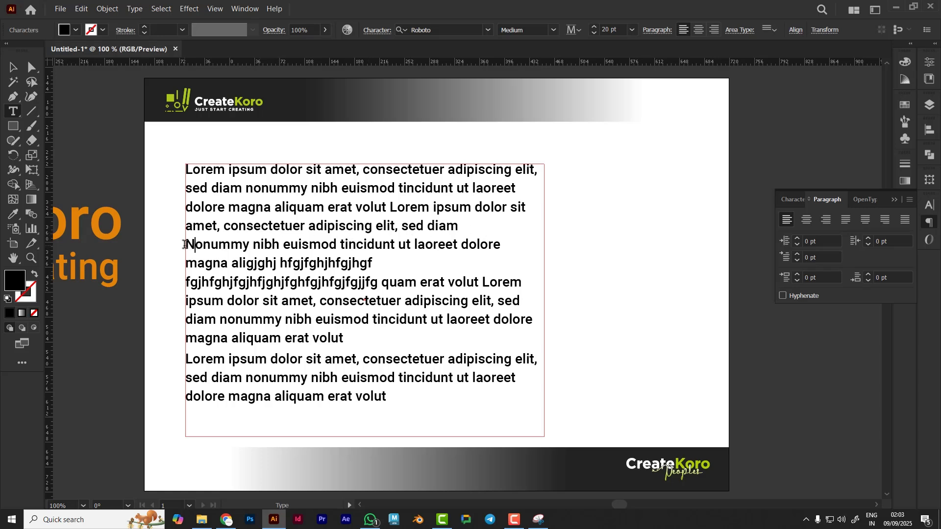
Set the space before the second paragraph to 20 pt
{"action": "left_click_drag", "start_coordinate": [186, 244], "coordinate": [373, 340]}
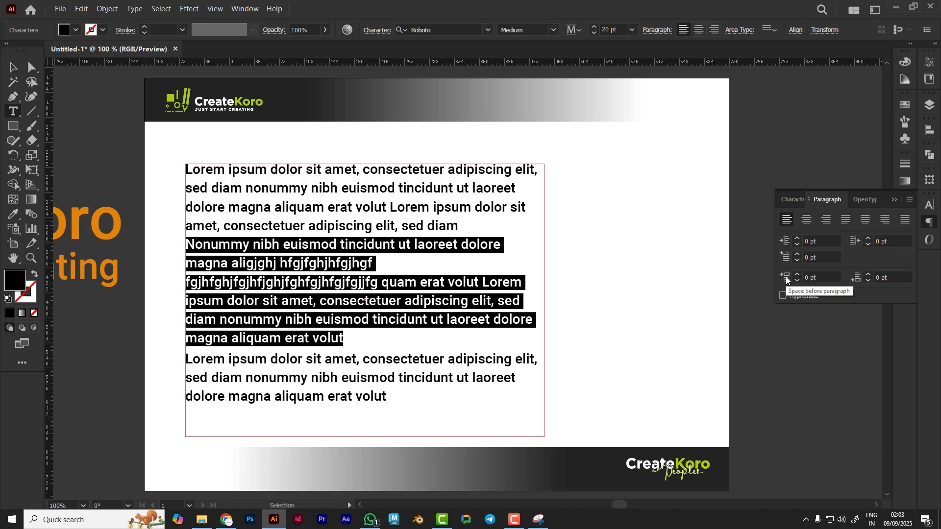
{"action": "left_click", "coordinate": [821, 277]}
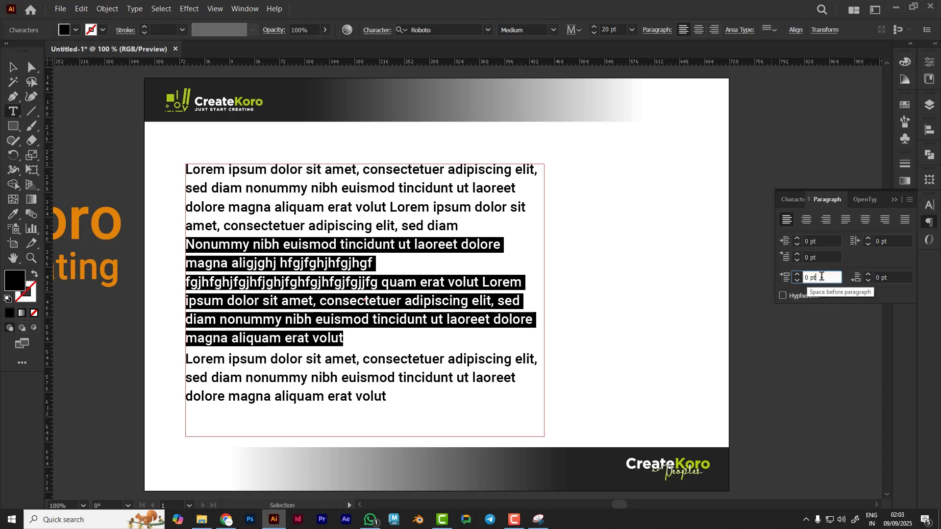
{"action": "type", "text": "3"}
{"action": "key", "text": "Return"}
{"action": "scroll", "coordinate": [821, 277], "scroll_direction": "up", "scroll_amount": 12}
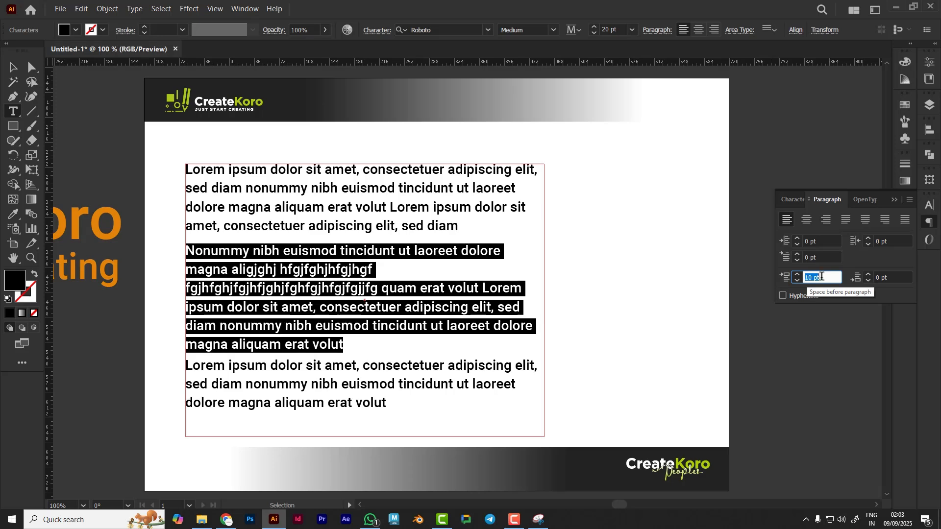
{"action": "scroll", "coordinate": [822, 277], "scroll_direction": "up", "scroll_amount": 5}
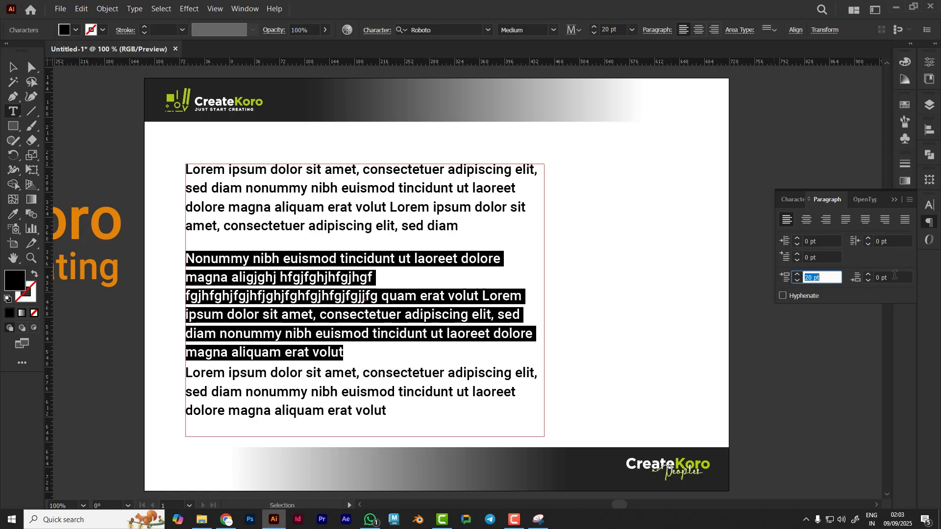
Set the space after the second paragraph to 15 pt
{"action": "left_click", "coordinate": [894, 276]}
{"action": "scroll", "coordinate": [895, 276], "scroll_direction": "up", "scroll_amount": 6}
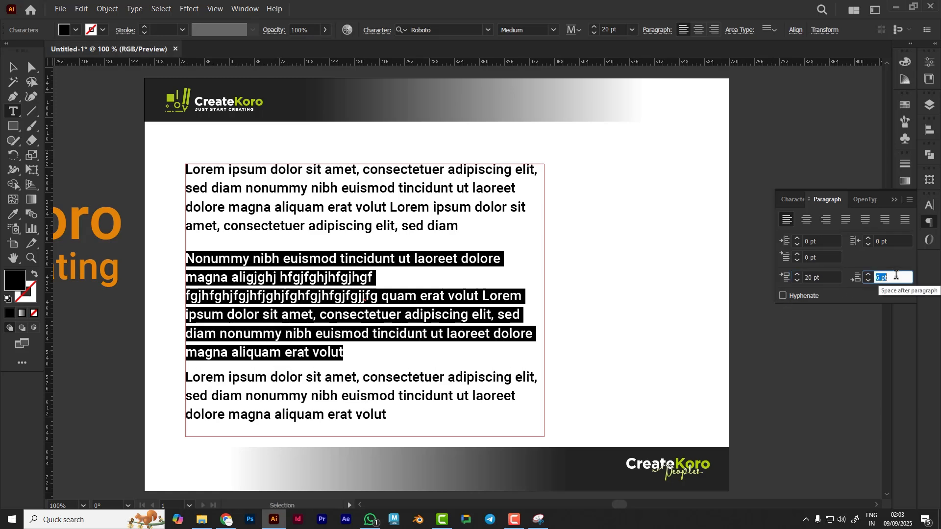
{"action": "scroll", "coordinate": [896, 275], "scroll_direction": "up", "scroll_amount": 5}
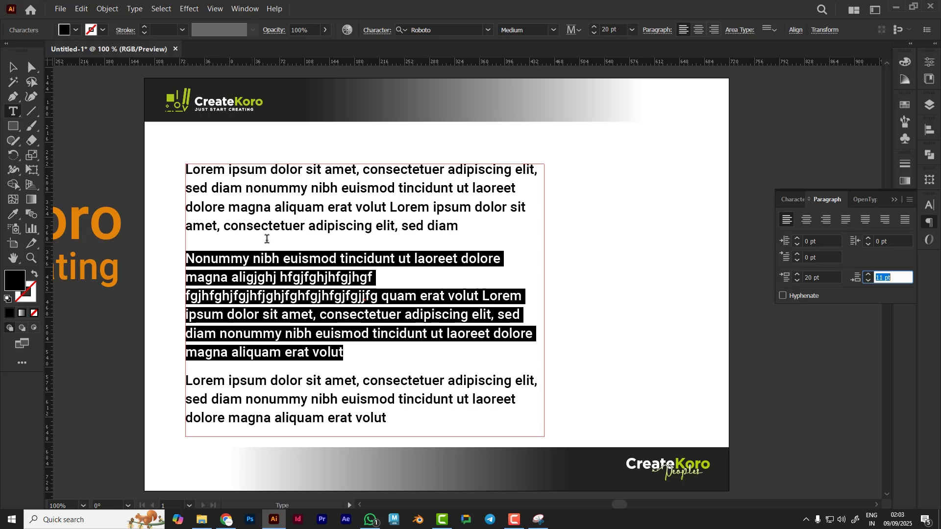
{"action": "key", "text": "Up"}
{"action": "key", "text": "Up"}
{"action": "key", "text": "Up"}
{"action": "key", "text": "Up"}
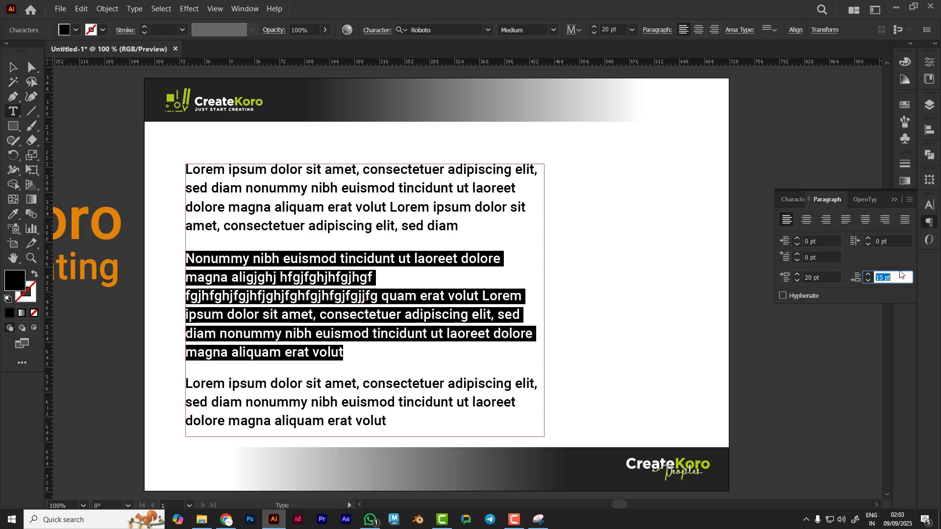
With nothing selected, reset the default space before and after paragraphs to 0 pt, then select the body text frame
{"action": "left_click", "coordinate": [12, 67]}
{"action": "left_click", "coordinate": [630, 337]}
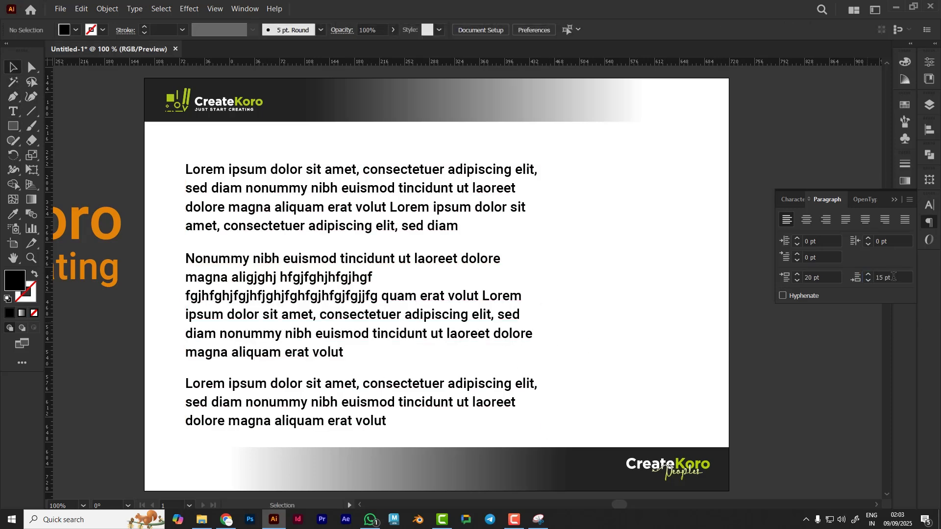
{"action": "left_click", "coordinate": [897, 277]}
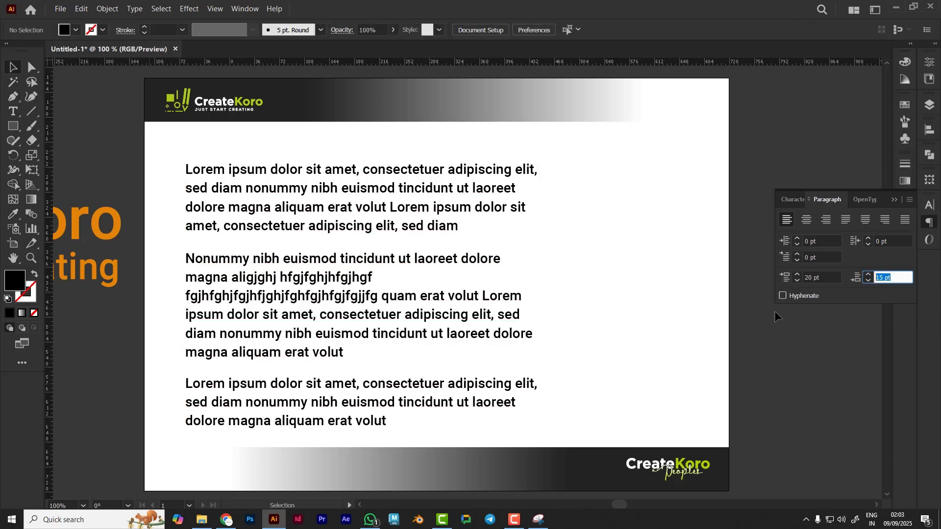
{"action": "type", "text": "0"}
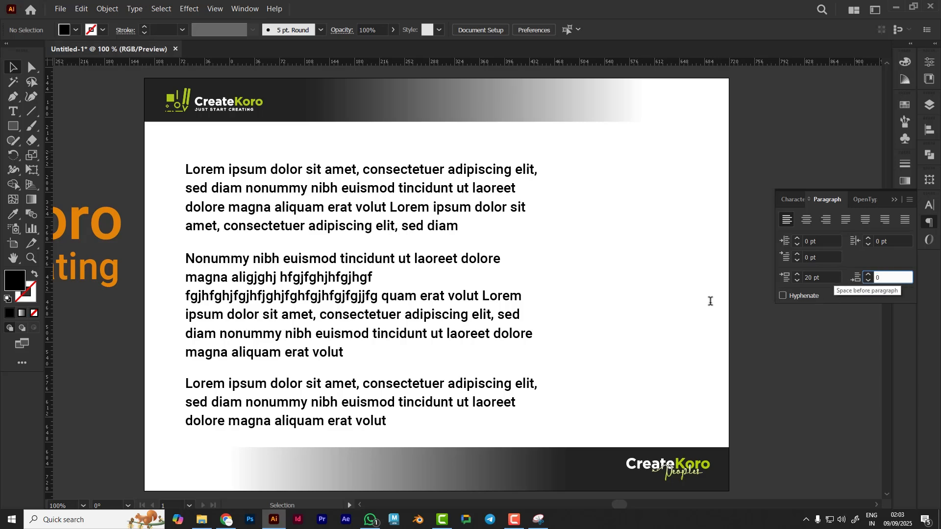
{"action": "key", "text": "shift+Tab"}
{"action": "type", "text": "0"}
{"action": "key", "text": "Return"}
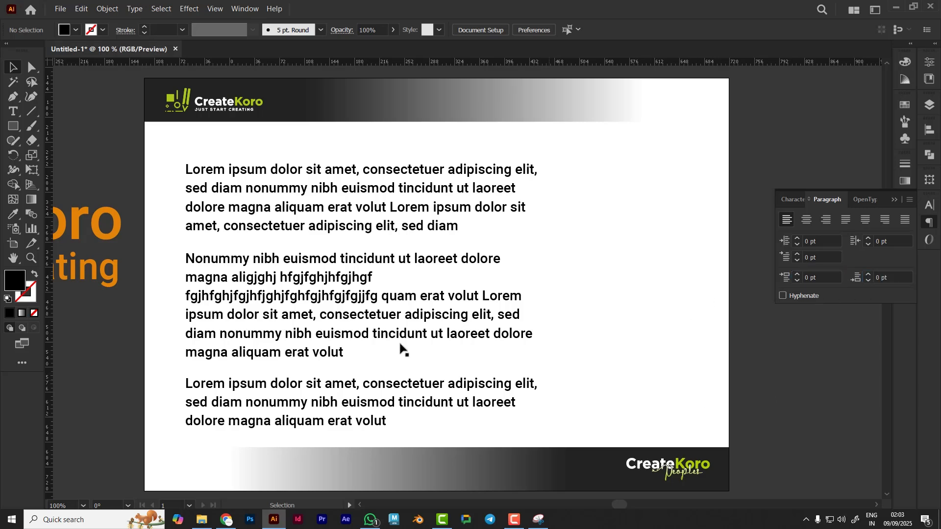
{"action": "left_click", "coordinate": [345, 322]}
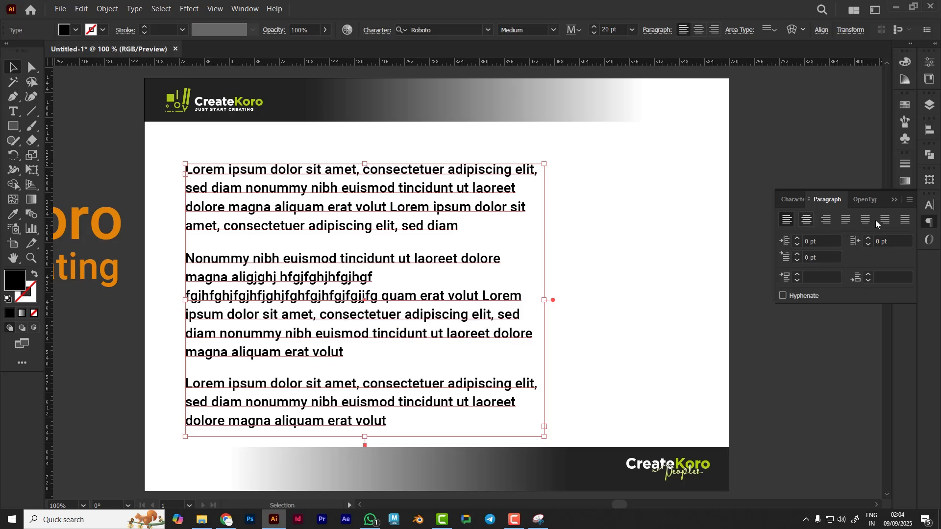
Delete the body text frame from the artboard
{"action": "key", "text": "Delete"}
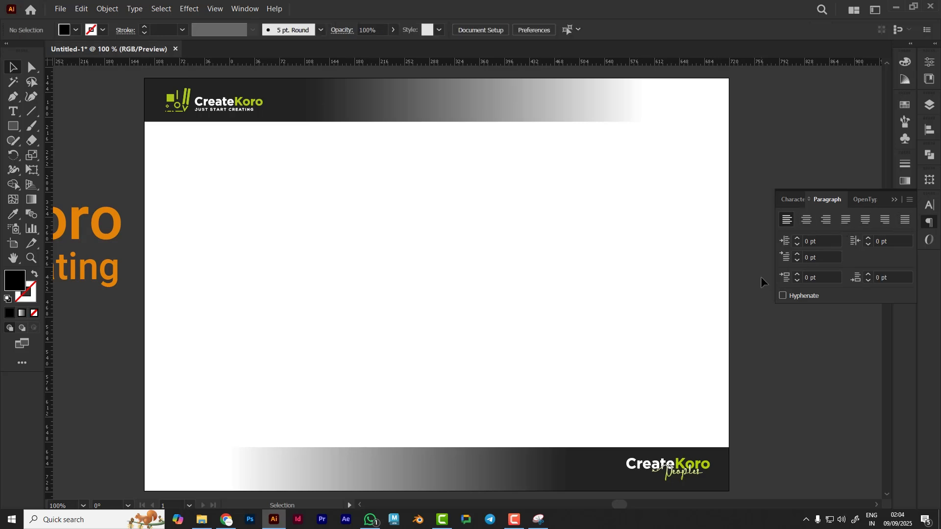
Add a point-text line reading "CreateKoro" in the middle of the empty artboard with the Type tool
{"action": "left_click", "coordinate": [10, 112]}
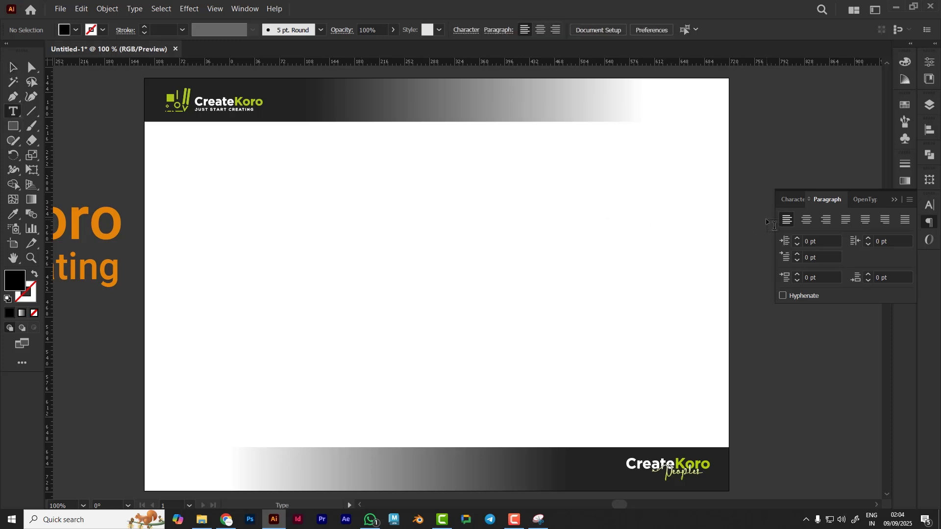
{"action": "left_click", "coordinate": [301, 202]}
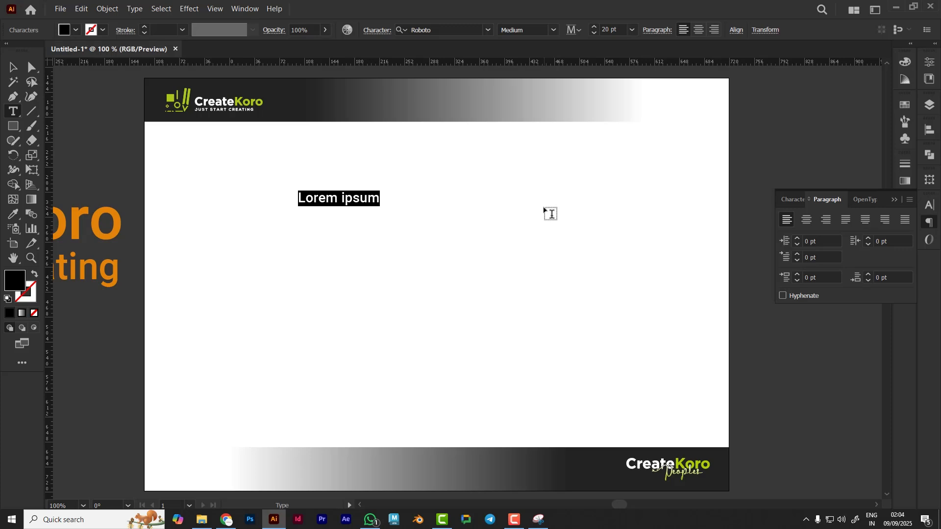
{"action": "type", "text": "Create"}
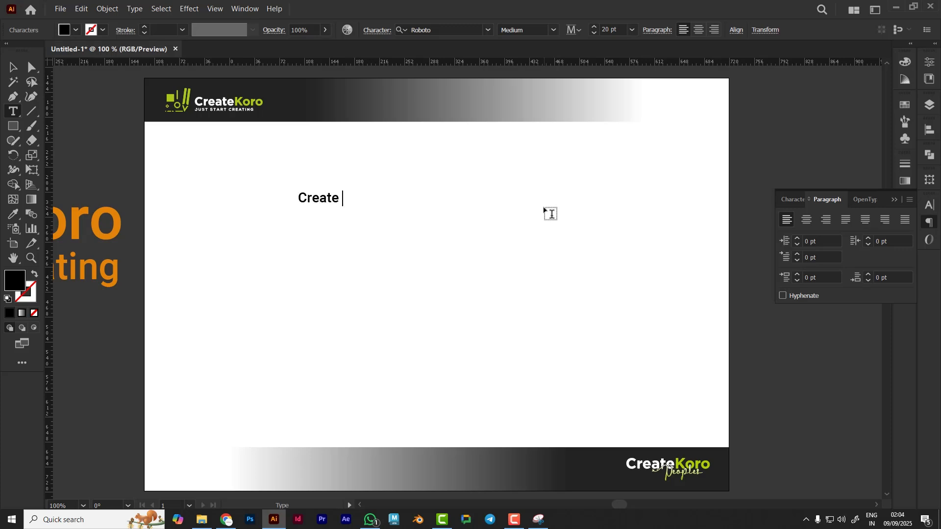
{"action": "key", "text": "BackSpace"}
{"action": "type", "text": "Koro"}
Select the CreateKoro text and center-align it
{"action": "left_click_drag", "start_coordinate": [300, 200], "coordinate": [378, 199]}
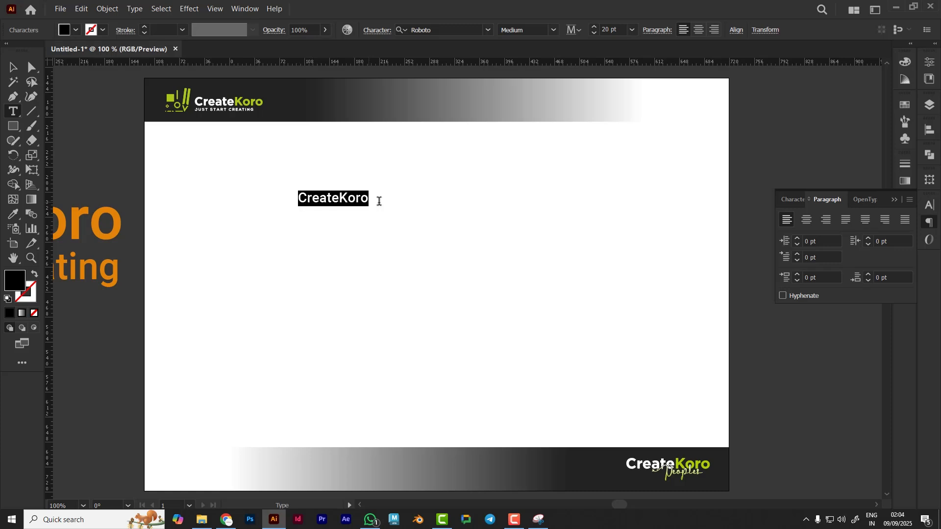
{"action": "left_click", "coordinate": [807, 220]}
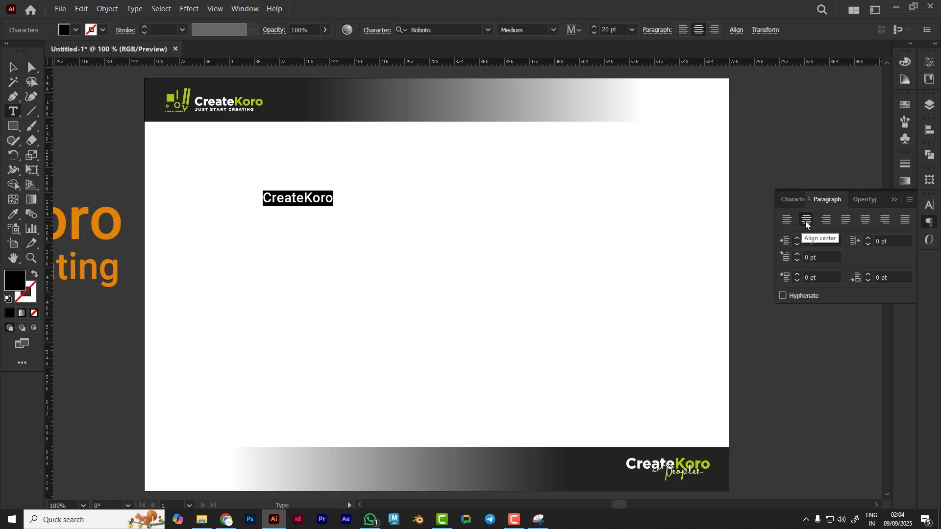
{"action": "left_click_drag", "start_coordinate": [294, 201], "coordinate": [431, 212]}
{"action": "left_click", "coordinate": [456, 269]}
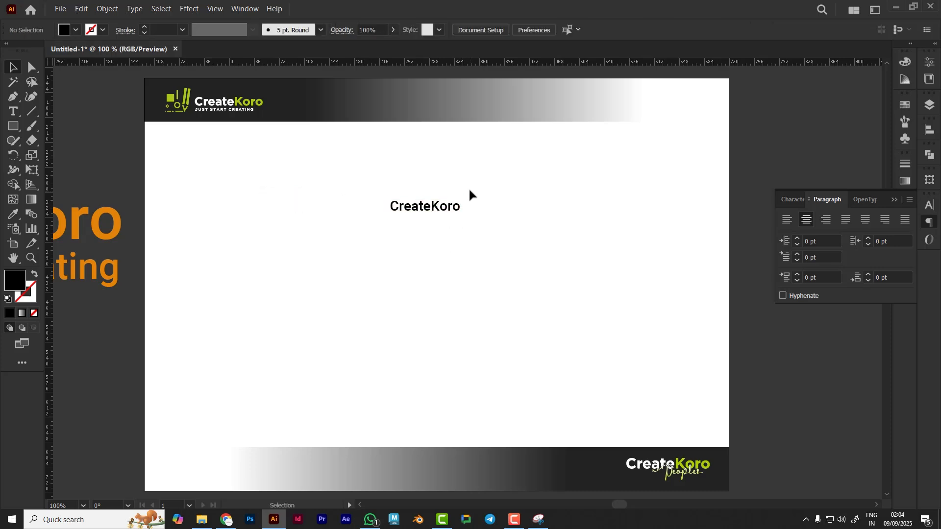
Retype the heading text and correct its lowercase k so it reads "CreateKoro"
{"action": "scroll", "coordinate": [469, 187], "scroll_direction": "up", "scroll_amount": 2}
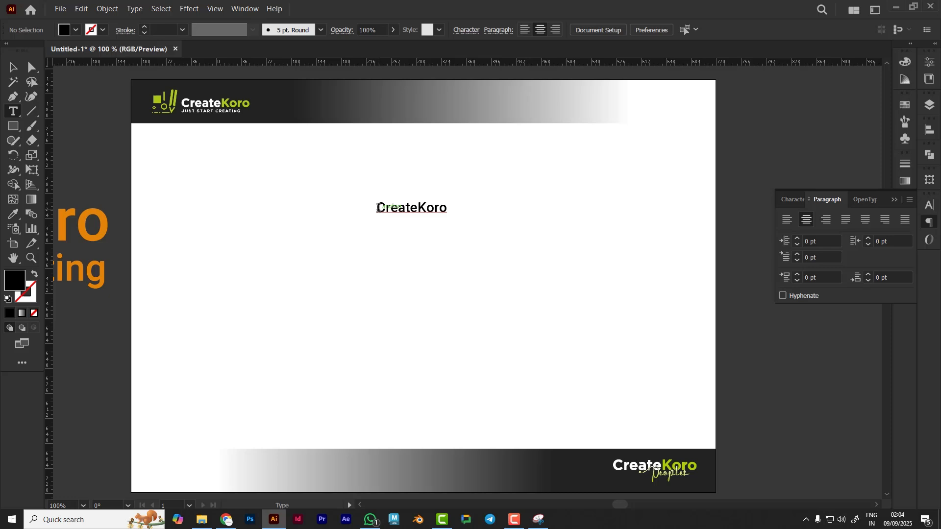
{"action": "left_click_drag", "start_coordinate": [378, 207], "coordinate": [525, 209]}
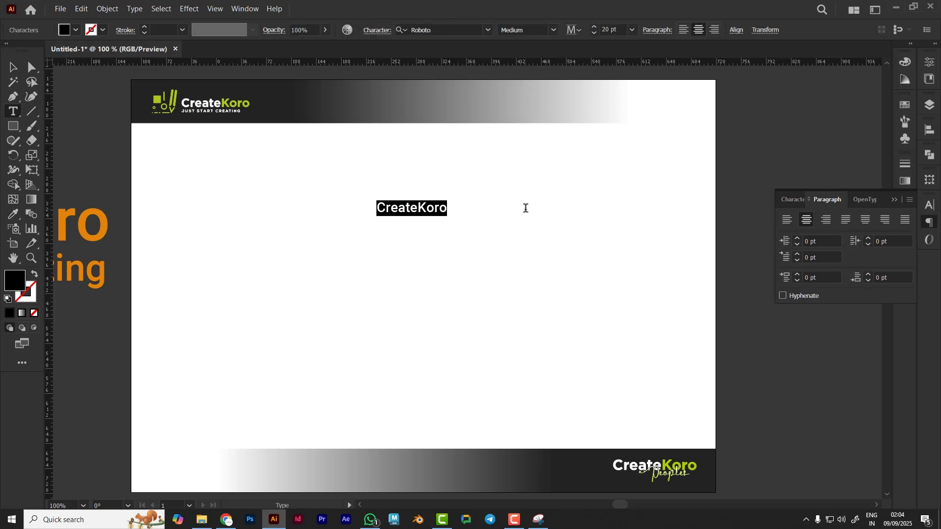
{"action": "type", "text": "C"}
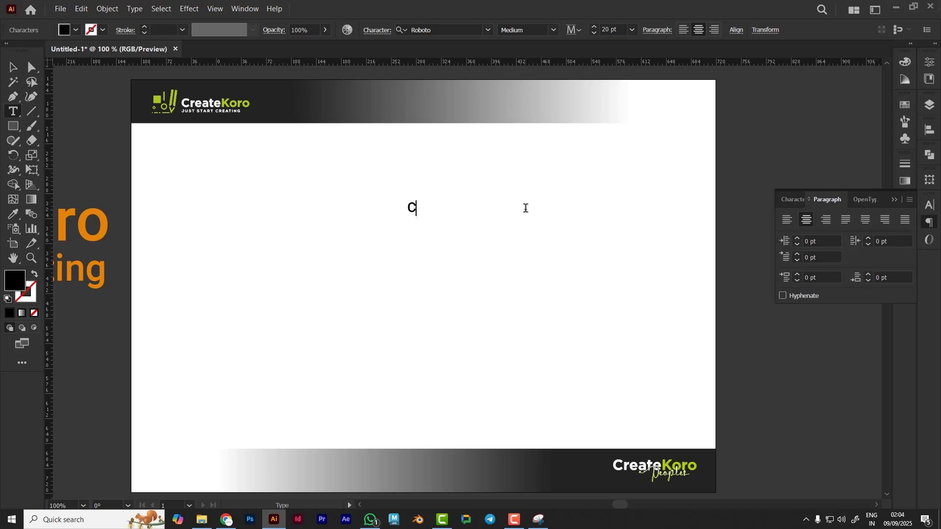
{"action": "type", "text": "reatekoro"}
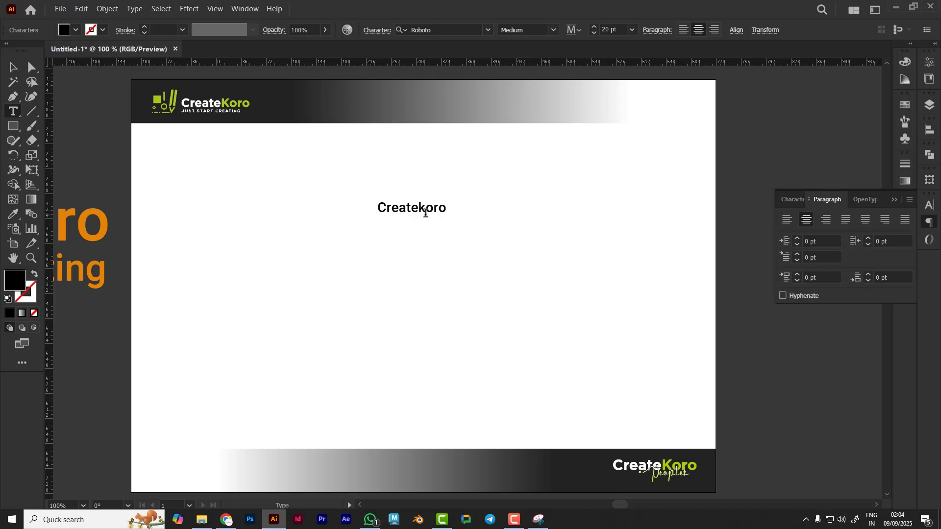
{"action": "left_click_drag", "start_coordinate": [425, 212], "coordinate": [418, 212]}
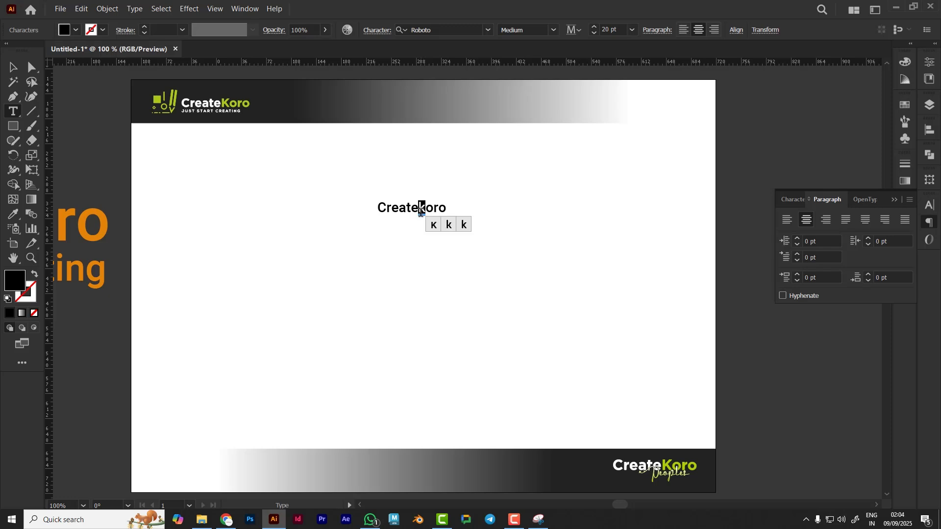
{"action": "type", "text": "K"}
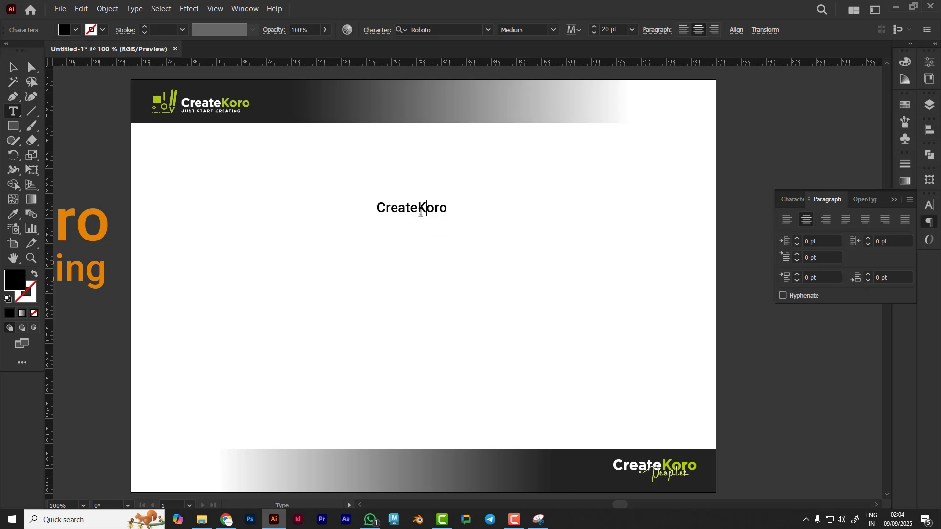
Right-align the CreateKoro text, then set the default paragraph alignment to right with nothing selected
{"action": "left_click", "coordinate": [12, 66]}
{"action": "key", "text": "ctrl+shift+r"}
{"action": "left_click", "coordinate": [477, 272]}
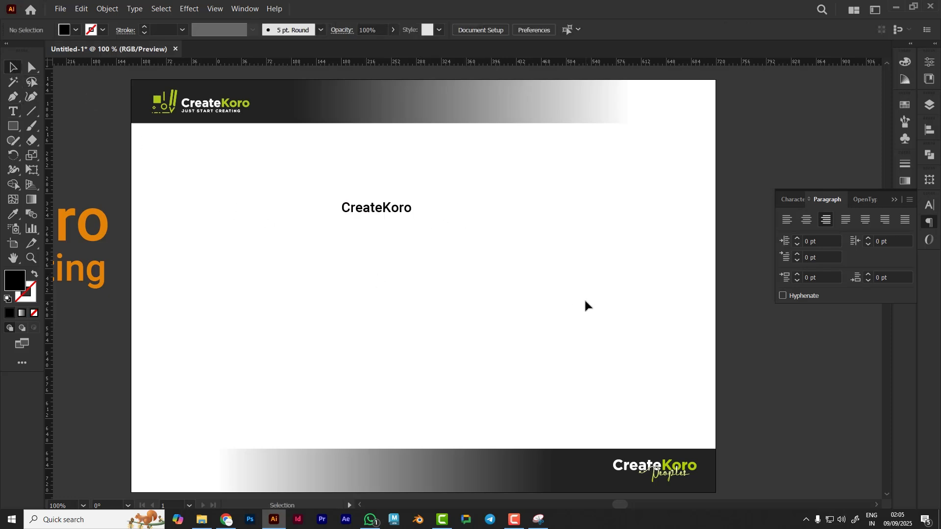
{"action": "left_click", "coordinate": [827, 220]}
Select the CreateKoro text and delete it
{"action": "left_click", "coordinate": [391, 214]}
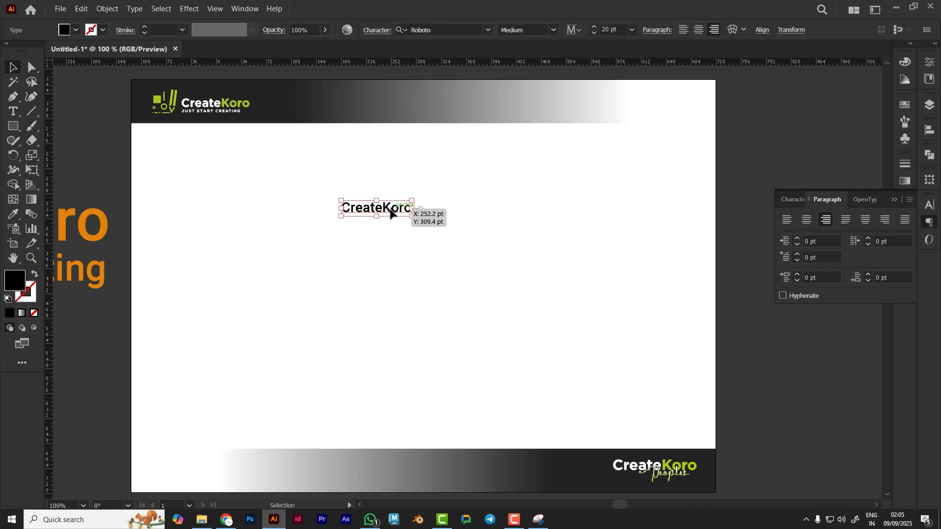
{"action": "key", "text": "Delete"}
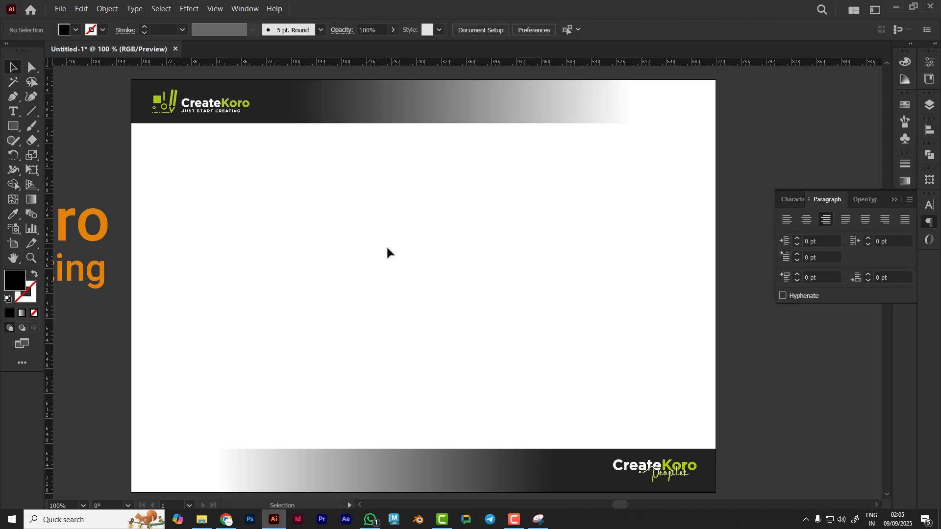
Add a left-aligned "Lorem ipsum" point-text heading near the upper left of the artboard
{"action": "left_click", "coordinate": [13, 111]}
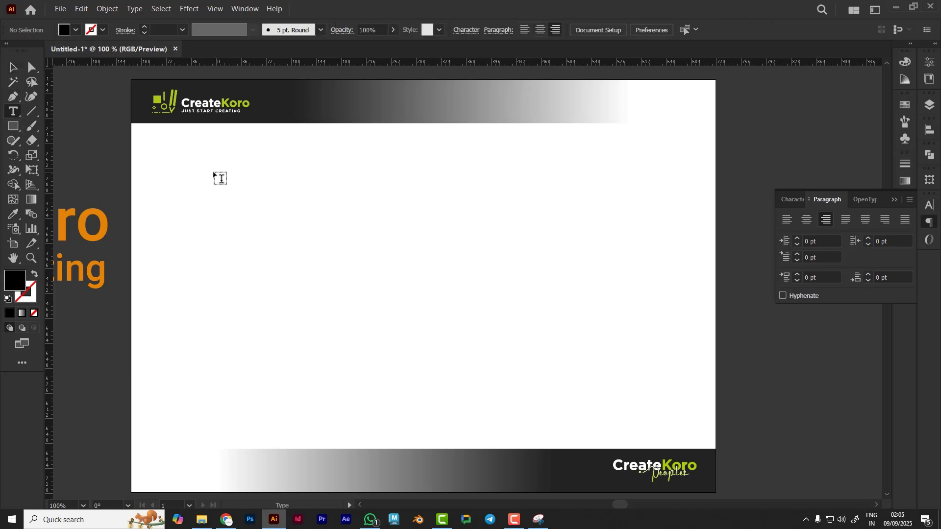
{"action": "left_click", "coordinate": [220, 178]}
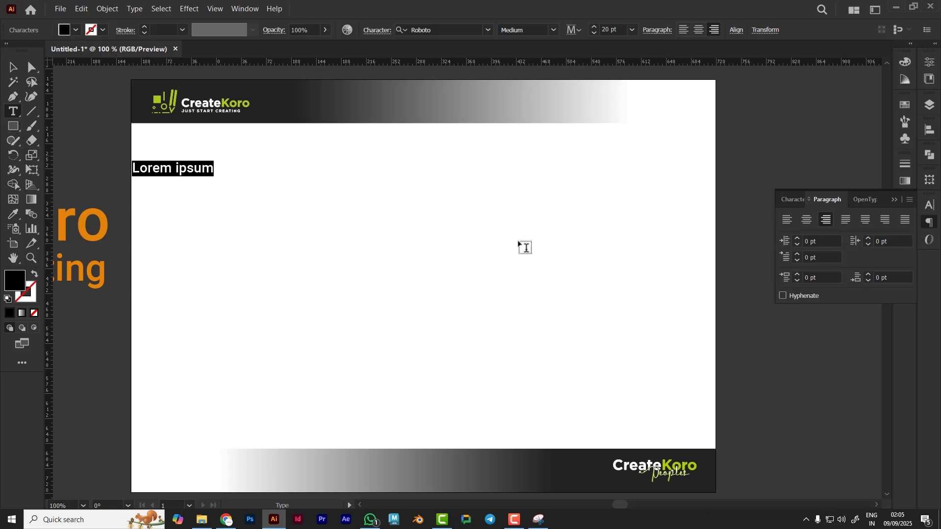
{"action": "left_click", "coordinate": [781, 225]}
{"action": "left_click", "coordinate": [13, 68]}
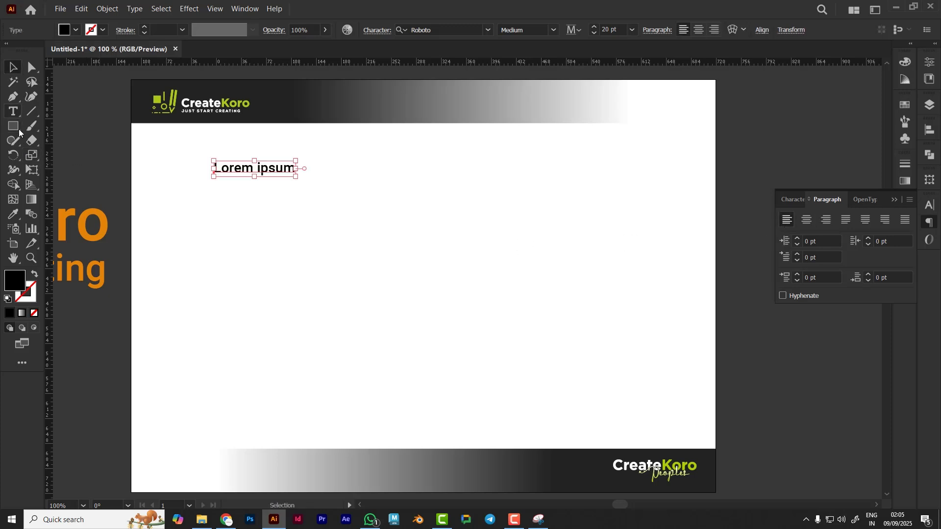
Draw an area text frame below the heading and enlarge it downward and to the left
{"action": "left_click", "coordinate": [13, 111]}
{"action": "left_click_drag", "start_coordinate": [215, 214], "coordinate": [686, 321]}
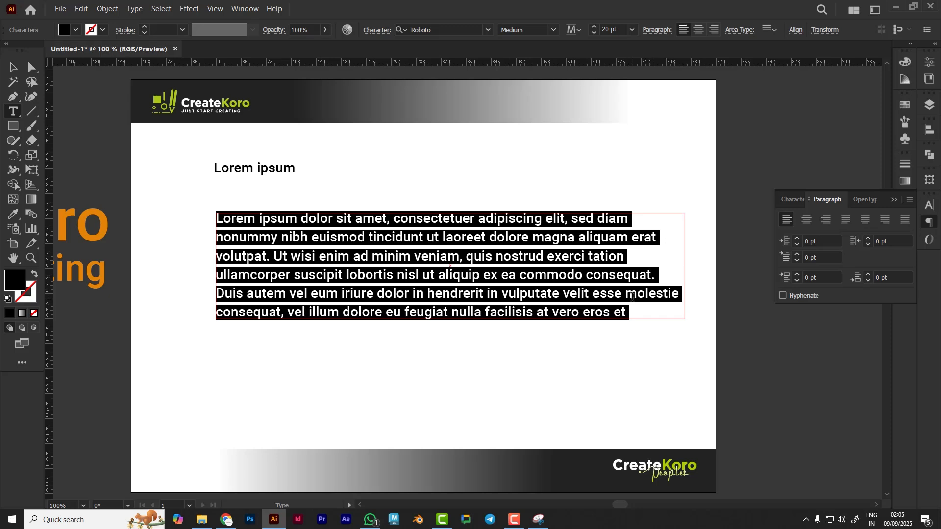
{"action": "left_click", "coordinate": [13, 67]}
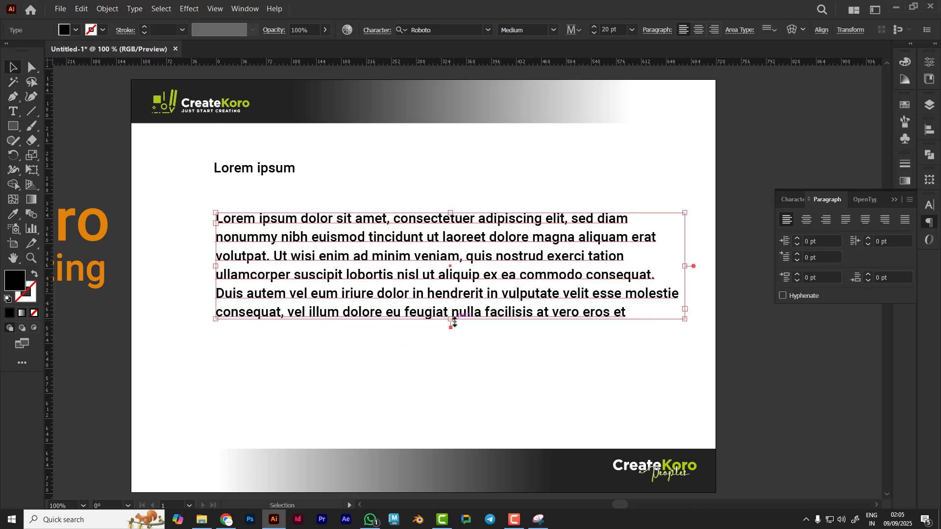
{"action": "left_click_drag", "start_coordinate": [451, 320], "coordinate": [451, 413]}
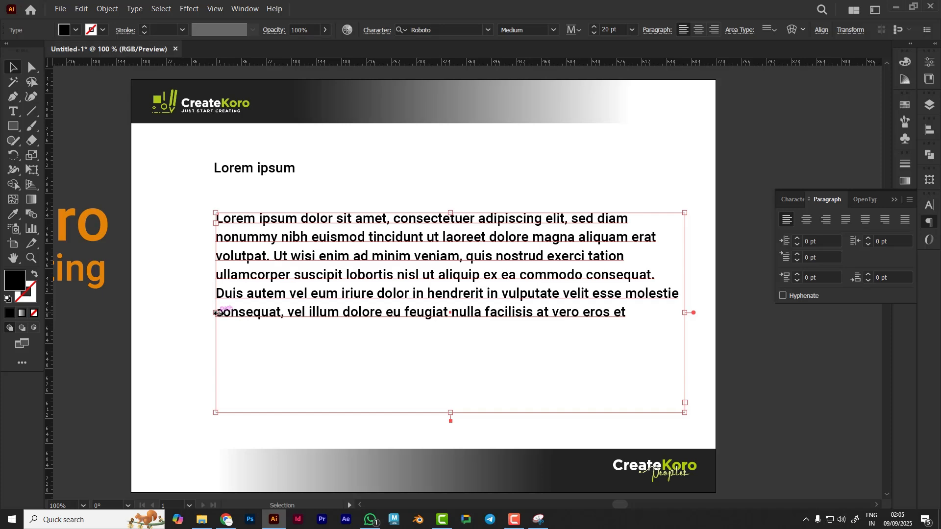
{"action": "left_click_drag", "start_coordinate": [214, 313], "coordinate": [177, 313]}
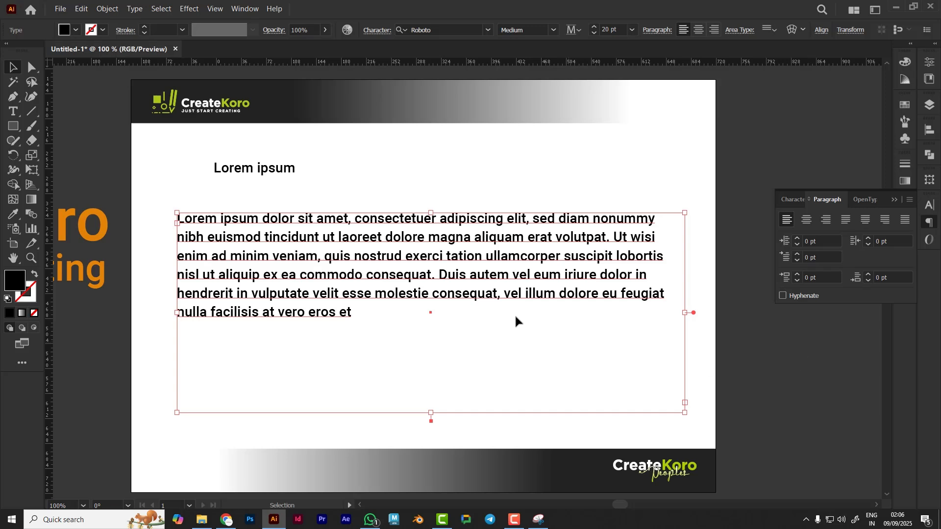
Delete the area text frame and the Lorem ipsum heading
{"action": "key", "text": "Delete"}
{"action": "left_click_drag", "start_coordinate": [320, 196], "coordinate": [205, 154]}
{"action": "key", "text": "Delete"}
Try to create area type on the empty artboard with the Area Type Tool
{"action": "left_click", "coordinate": [11, 111]}
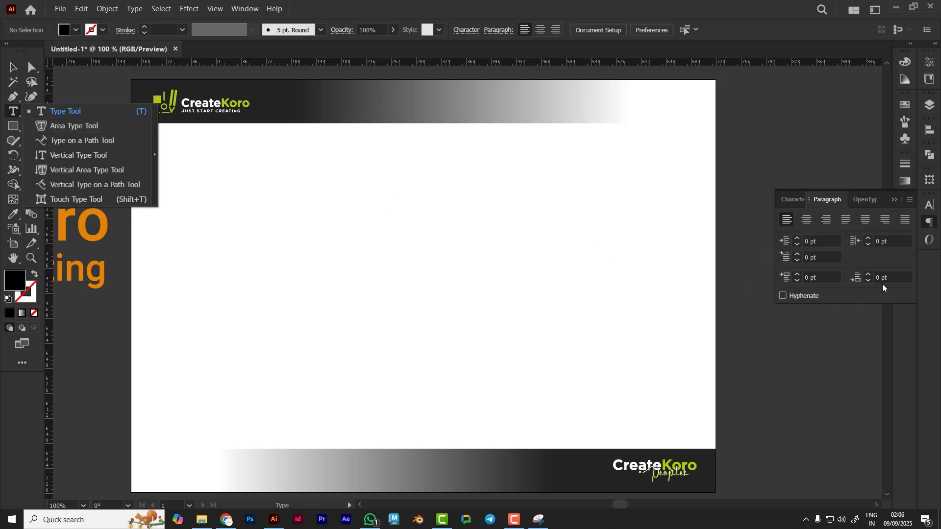
{"action": "left_click", "coordinate": [895, 200]}
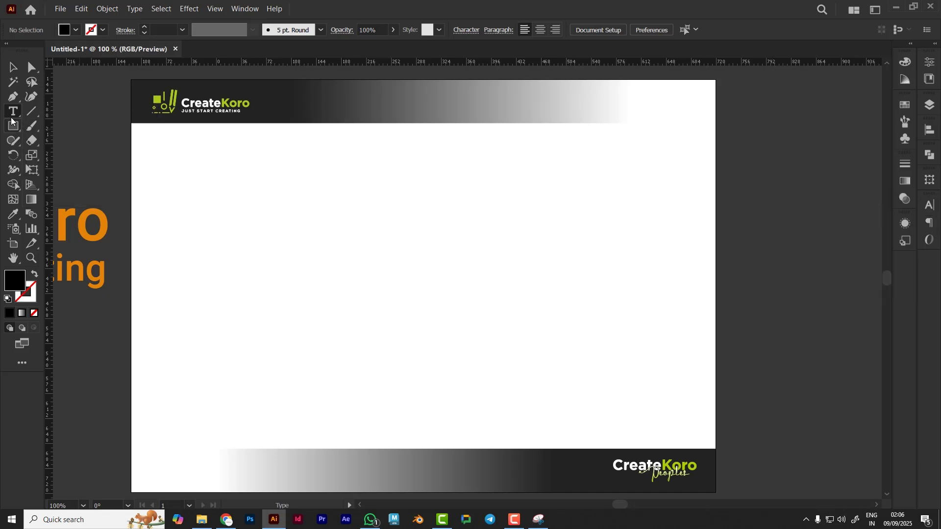
{"action": "left_click_drag", "start_coordinate": [11, 113], "coordinate": [65, 124]}
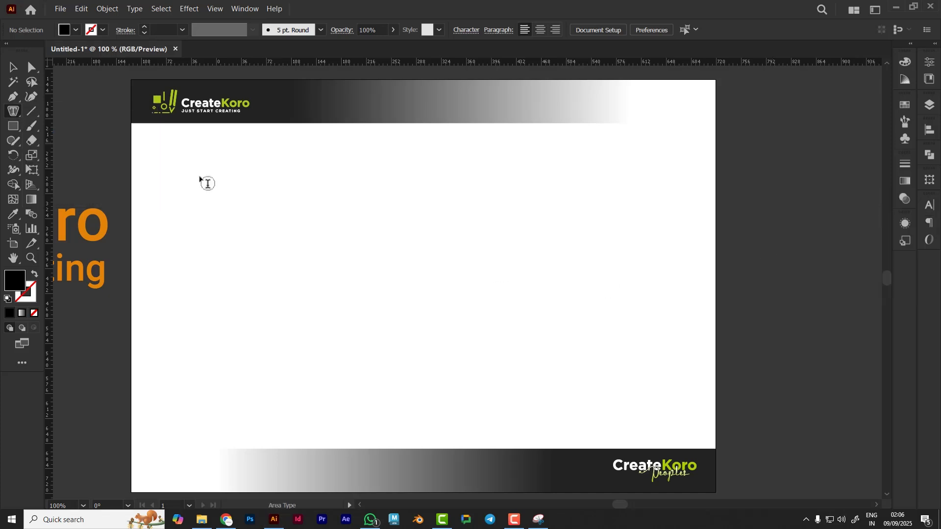
{"action": "left_click", "coordinate": [315, 212]}
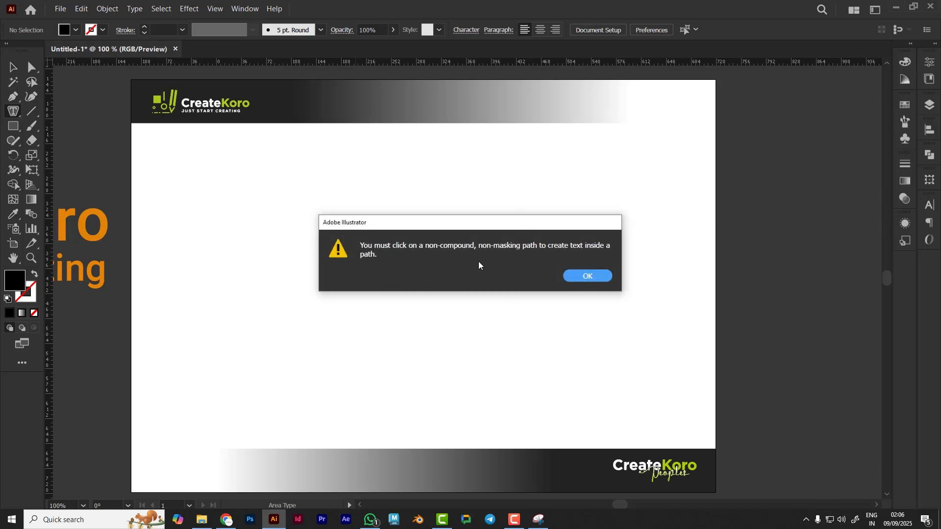
{"action": "left_click", "coordinate": [599, 278]}
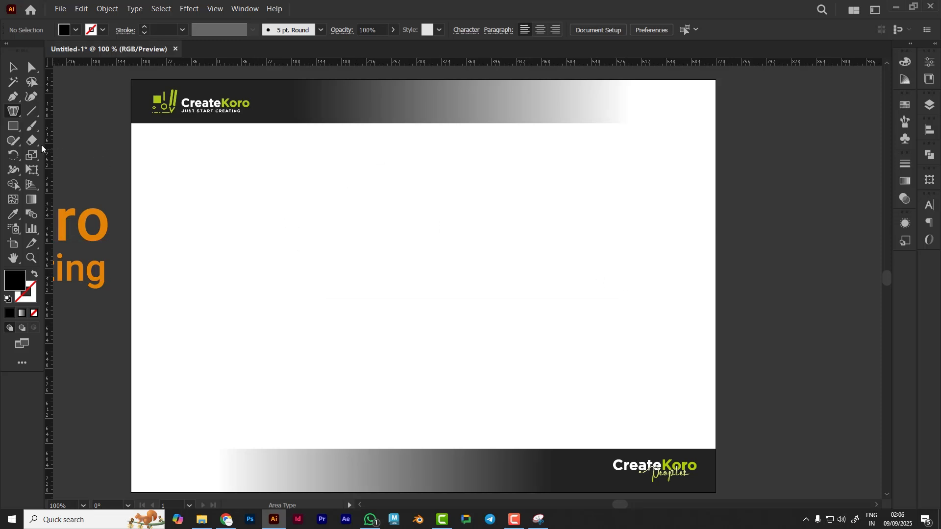
Draw a circle about 197 pt in diameter in the middle of the artboard with the Ellipse tool
{"action": "left_click", "coordinate": [14, 127]}
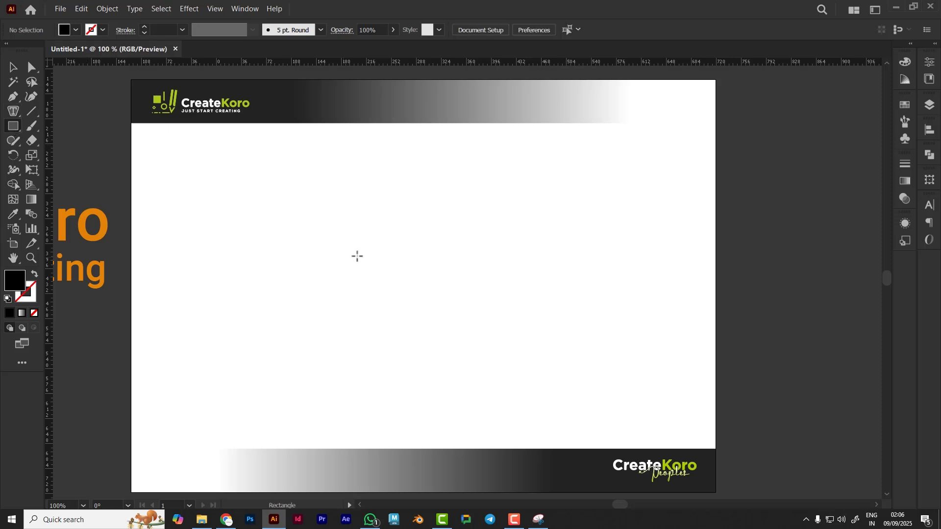
{"action": "left_click", "coordinate": [16, 129]}
{"action": "left_click", "coordinate": [60, 155]}
{"action": "left_click_drag", "start_coordinate": [346, 211], "coordinate": [483, 347]}
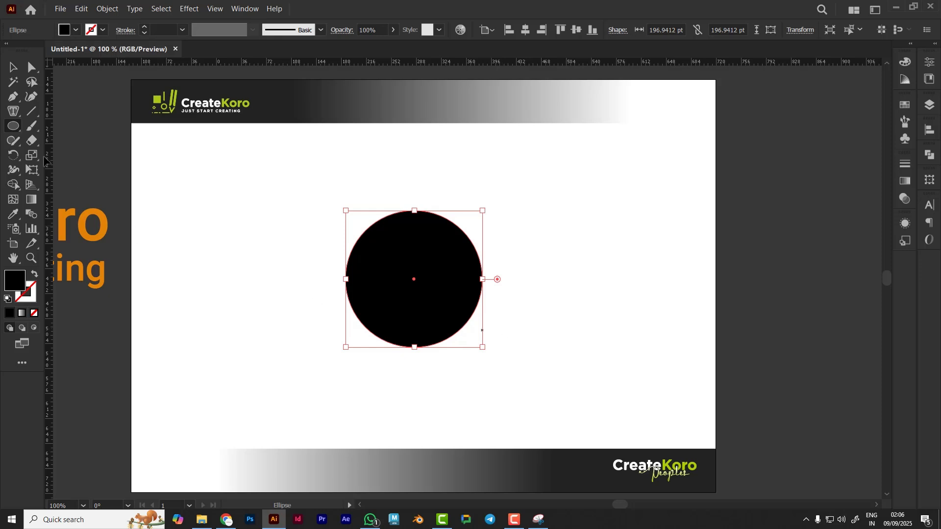
Fill the circle with area type using the Area Type Tool and replace the placeholder with random sample text
{"action": "left_click", "coordinate": [14, 114]}
{"action": "left_click", "coordinate": [413, 287]}
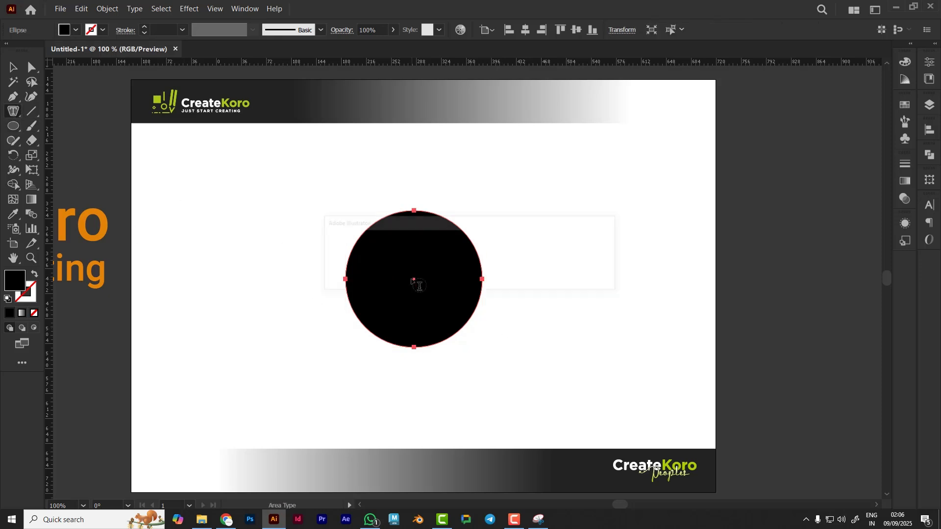
{"action": "left_click", "coordinate": [579, 279]}
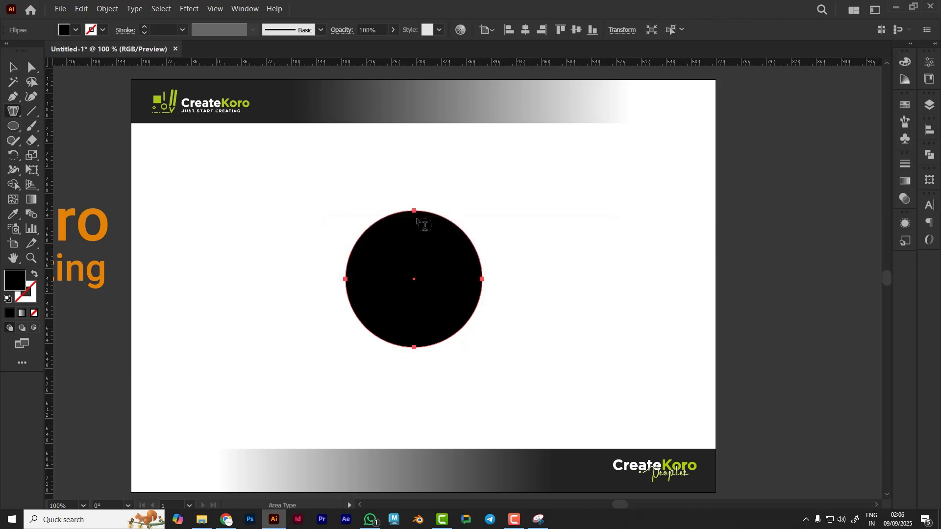
{"action": "left_click", "coordinate": [416, 211]}
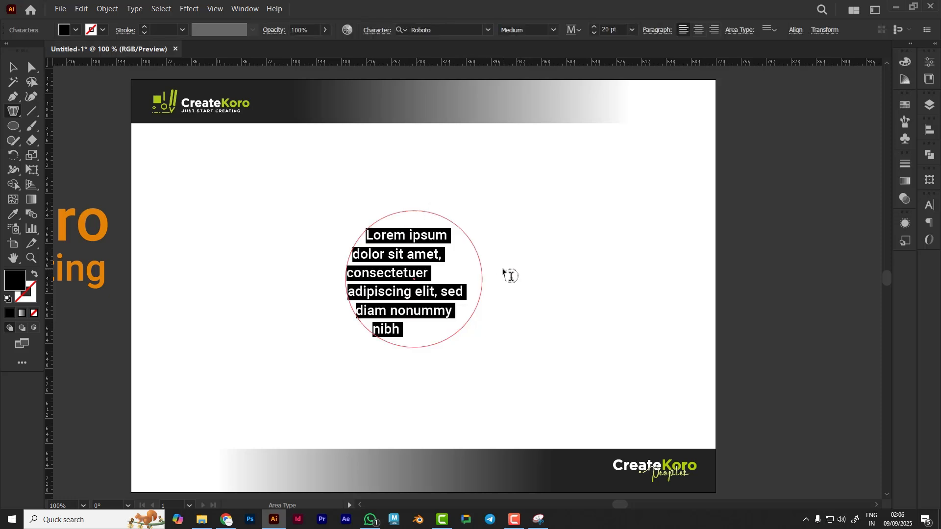
{"action": "type", "text": "bgbgbfgbngfjnb"}
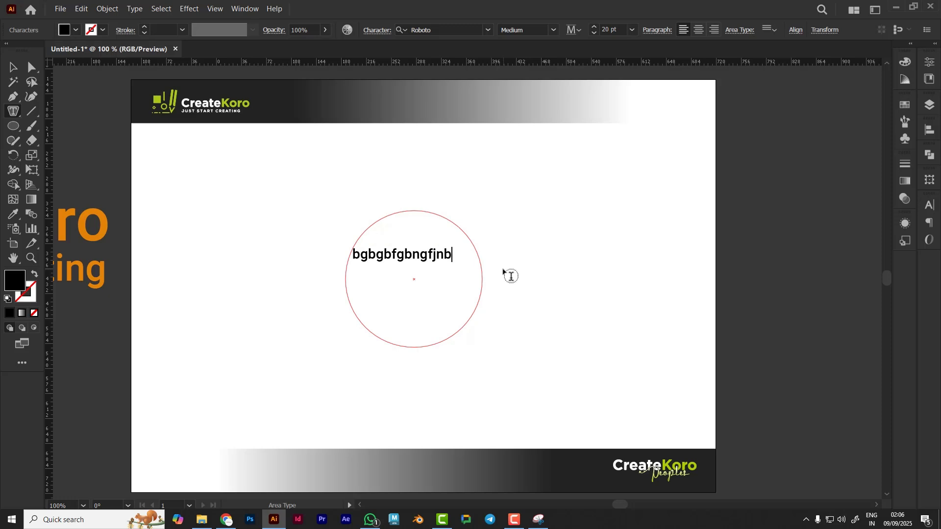
{"action": "type", "text": "jfgnbjfngbnfgnbngbngfnbfngbng"}
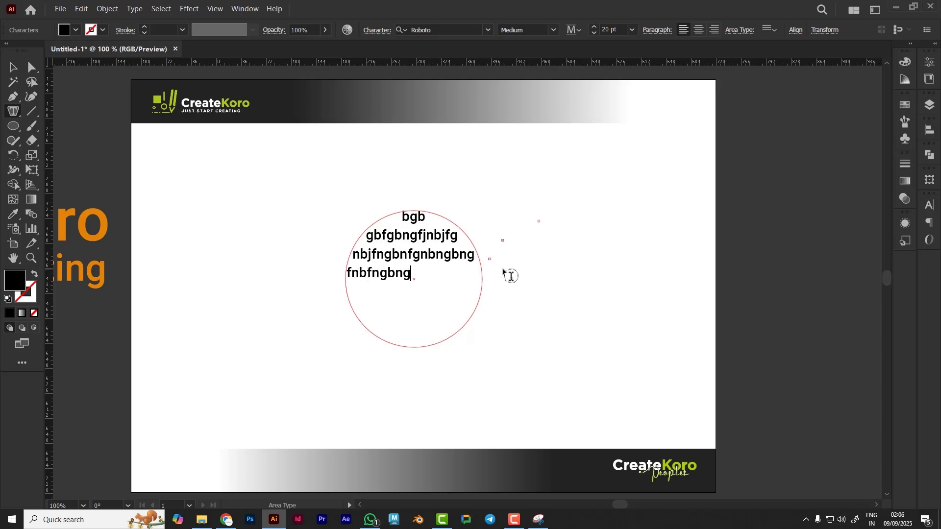
{"action": "type", "text": "nbfgnbngfnb"}
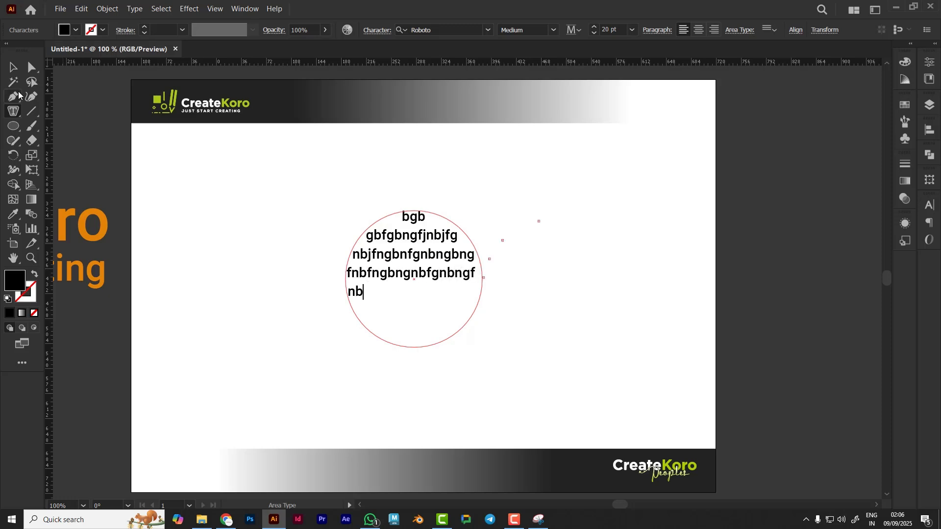
Continue typing random sample text into the circle's area type until it fills several lines, then leave text editing
{"action": "key", "text": "Escape"}
Select the circle with its area type and delete it
{"action": "left_click", "coordinate": [529, 313]}
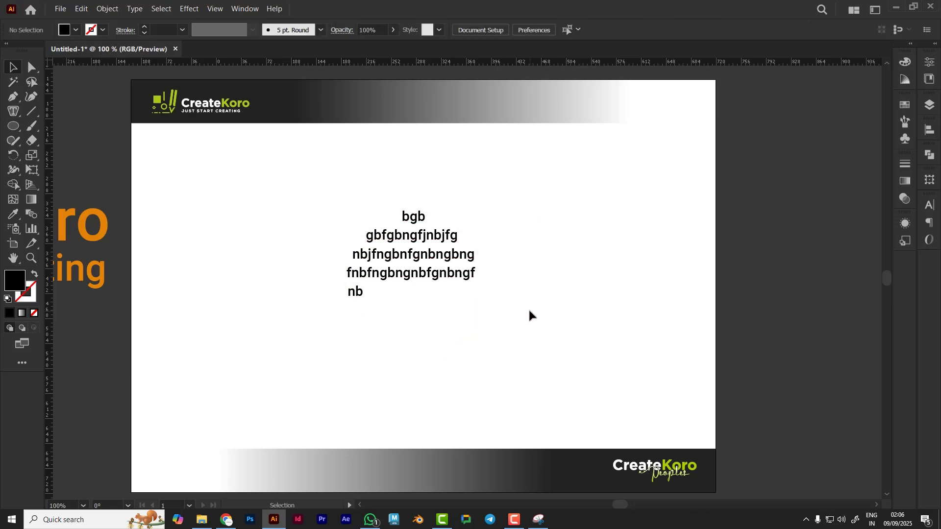
{"action": "left_click", "coordinate": [434, 273]}
{"action": "left_click", "coordinate": [503, 240]}
{"action": "left_click", "coordinate": [457, 273]}
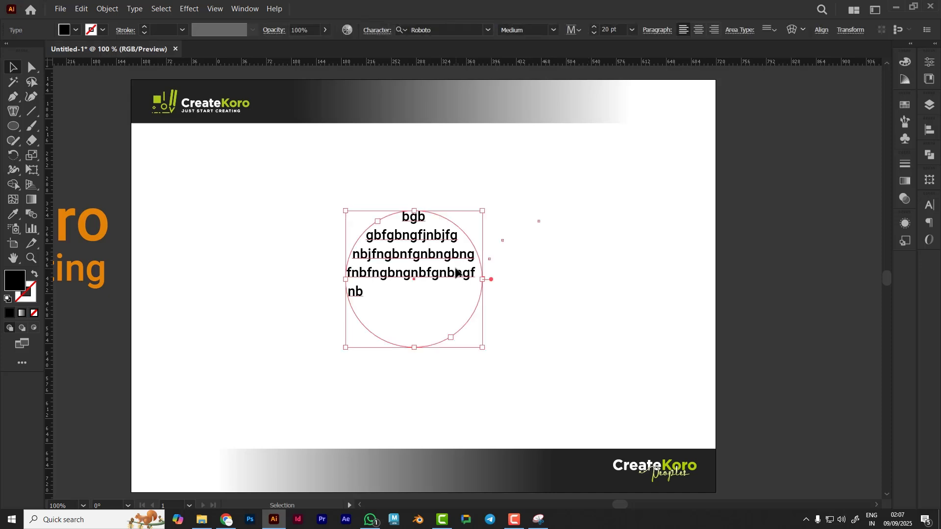
{"action": "key", "text": "Delete"}
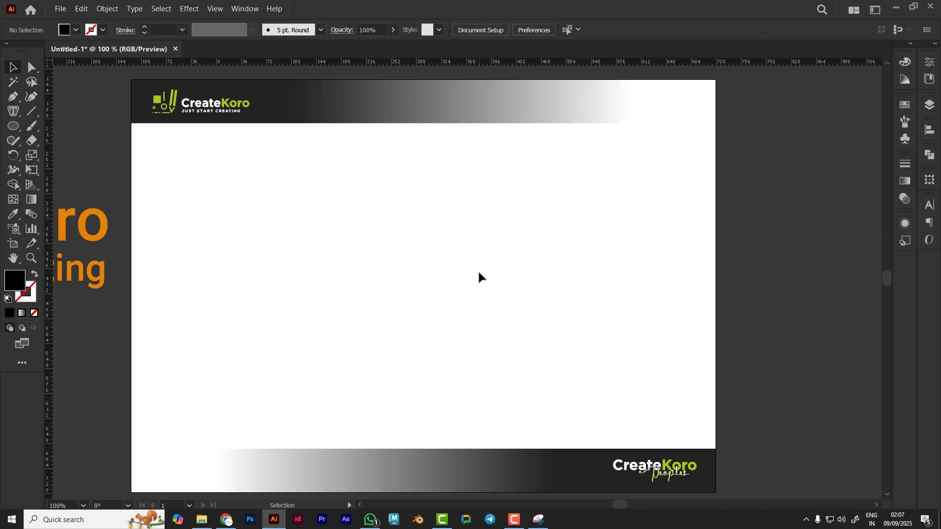
Draw a closed, curvy blob shape across the middle of the artboard with the Pen tool
{"action": "left_click", "coordinate": [18, 98]}
{"action": "left_click", "coordinate": [396, 212]}
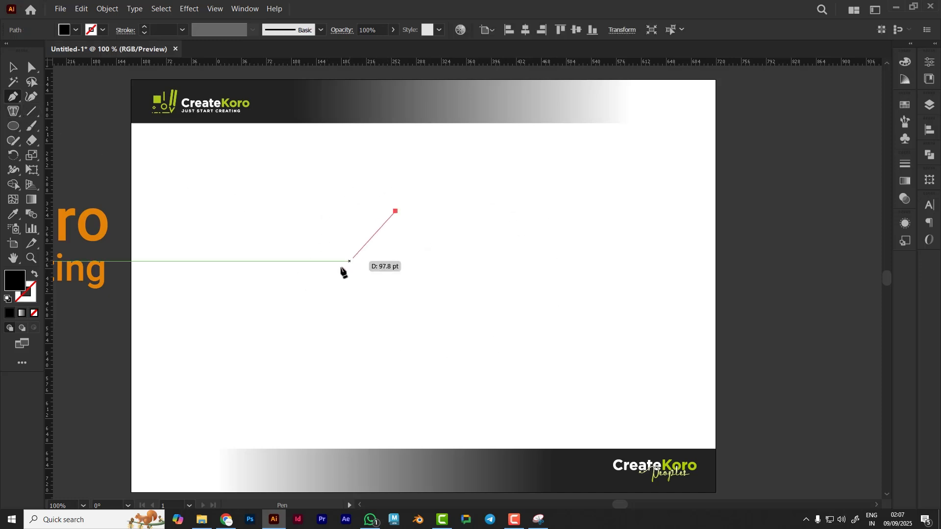
{"action": "left_click_drag", "start_coordinate": [341, 279], "coordinate": [382, 322]}
{"action": "left_click_drag", "start_coordinate": [503, 322], "coordinate": [574, 305]}
{"action": "left_click_drag", "start_coordinate": [661, 269], "coordinate": [689, 318]}
{"action": "left_click_drag", "start_coordinate": [678, 187], "coordinate": [619, 168]}
{"action": "left_click_drag", "start_coordinate": [480, 180], "coordinate": [419, 155]}
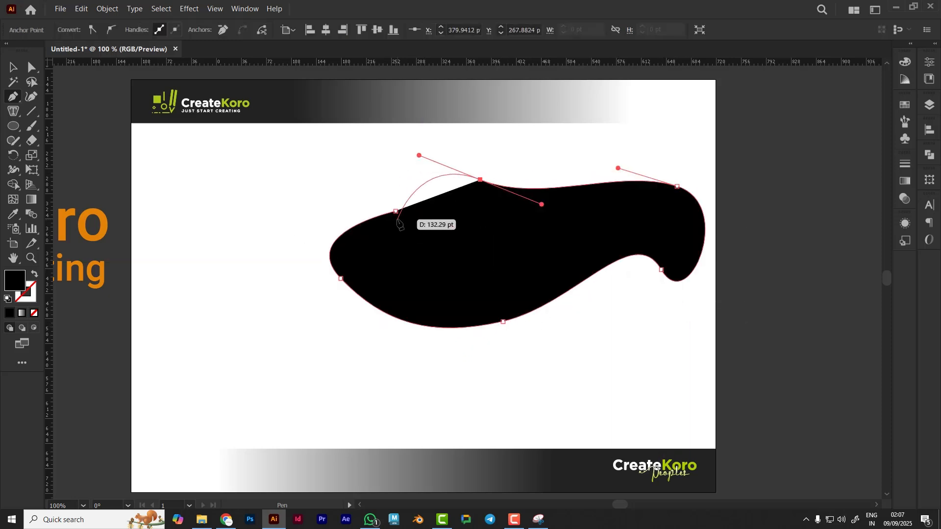
{"action": "left_click", "coordinate": [396, 212]}
Move the blob shape down and to the left on the artboard
{"action": "left_click", "coordinate": [12, 68]}
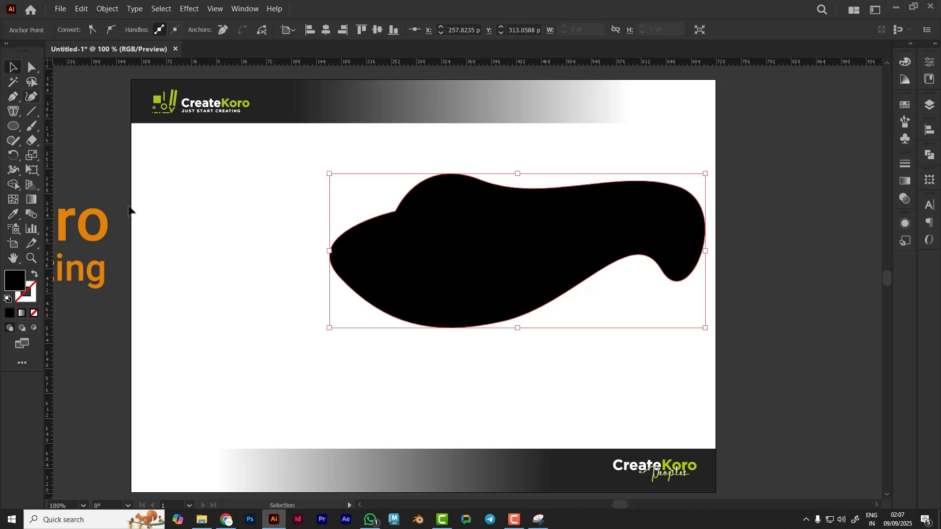
{"action": "left_click_drag", "start_coordinate": [472, 261], "coordinate": [399, 292]}
{"action": "left_click", "coordinate": [453, 380]}
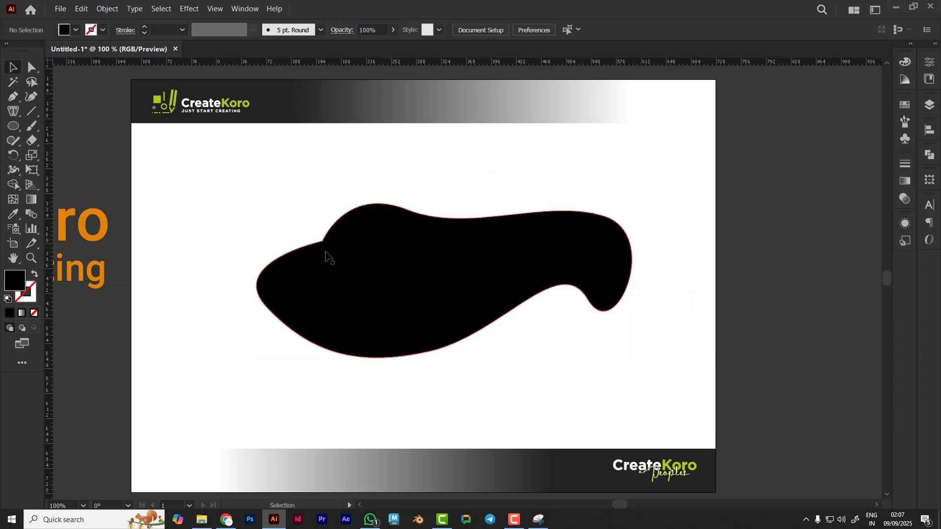
Fill the blob shape with placeholder area text using the Area Type Tool
{"action": "left_click", "coordinate": [14, 111]}
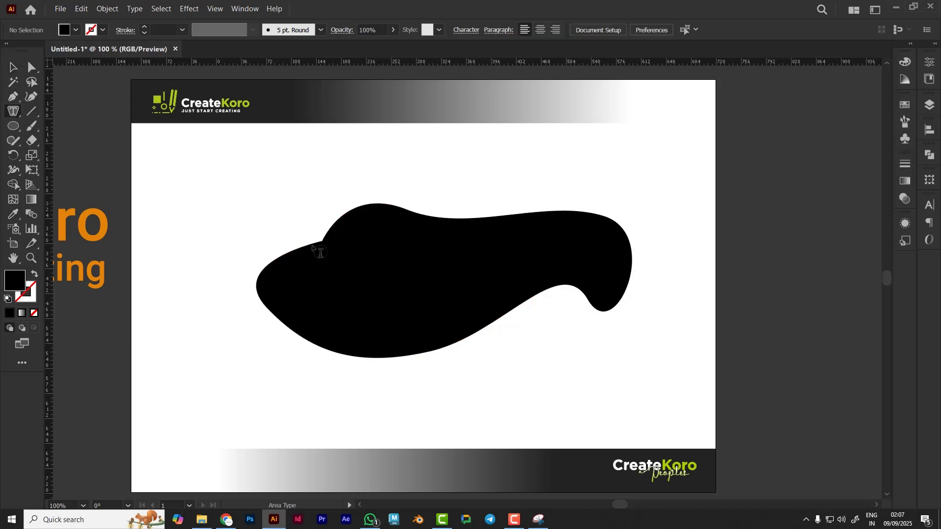
{"action": "left_click", "coordinate": [405, 212]}
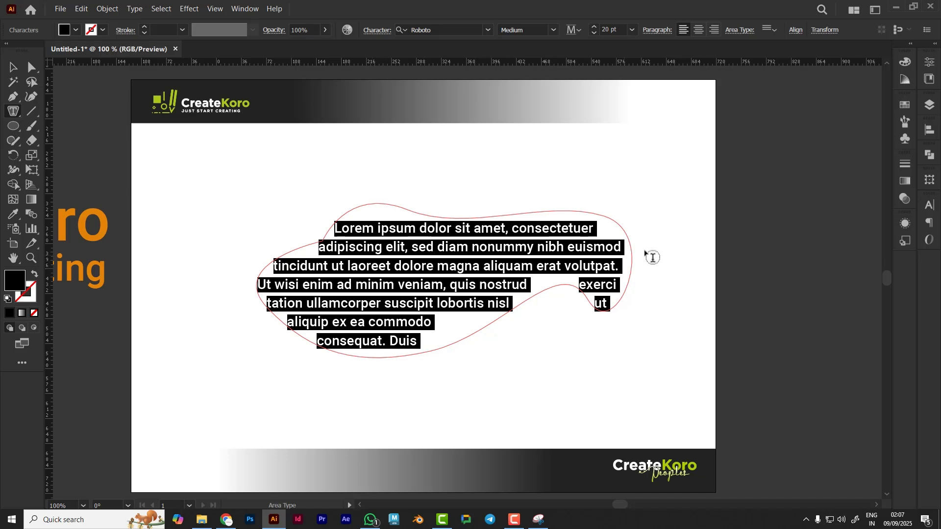
{"action": "left_click", "coordinate": [15, 68]}
Select the blob's area type object and delete it
{"action": "left_click", "coordinate": [240, 384]}
{"action": "left_click", "coordinate": [381, 297]}
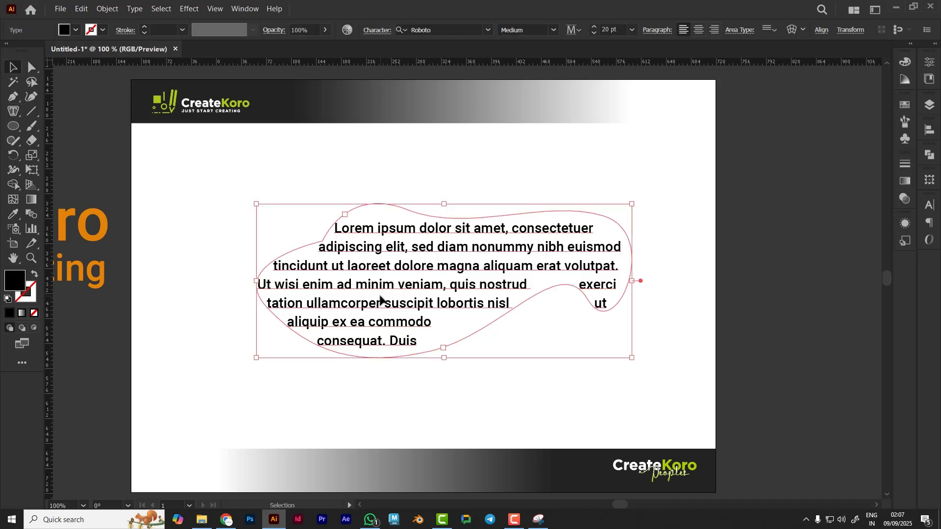
{"action": "key", "text": "Delete"}
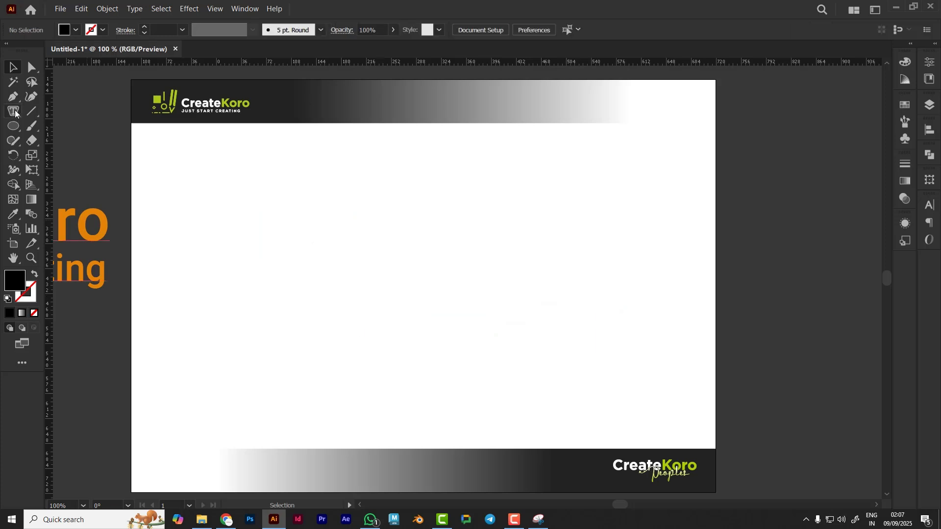
Draw an open wavy curve across the artboard with the Pen tool
{"action": "left_click", "coordinate": [14, 112]}
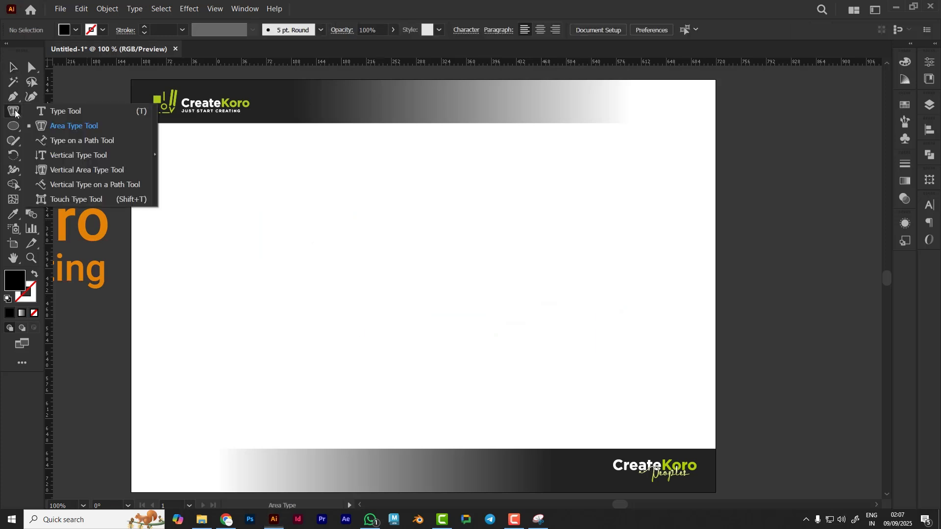
{"action": "left_click", "coordinate": [77, 142]}
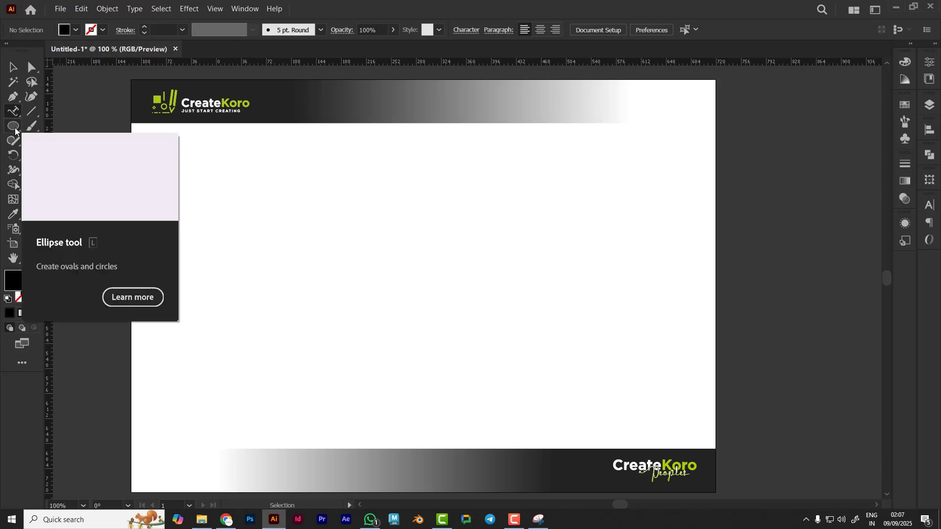
{"action": "left_click", "coordinate": [14, 96]}
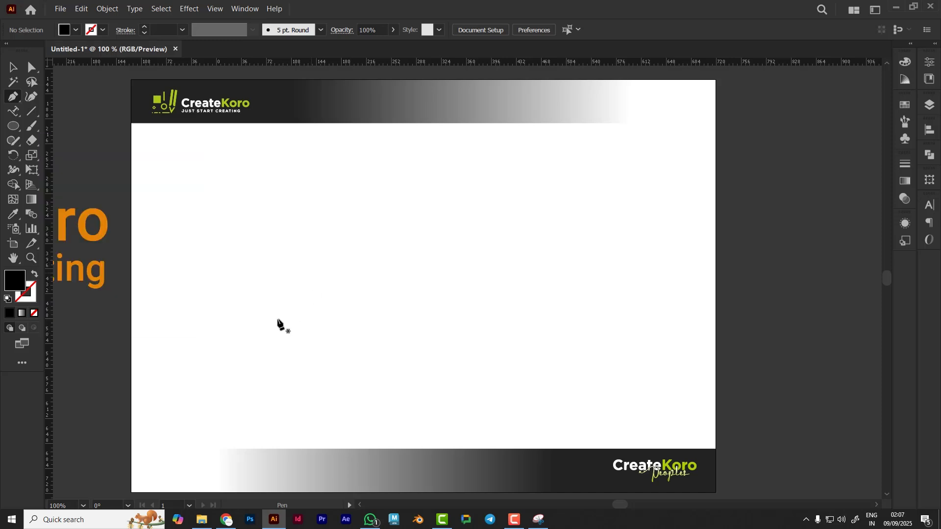
{"action": "left_click", "coordinate": [268, 332]}
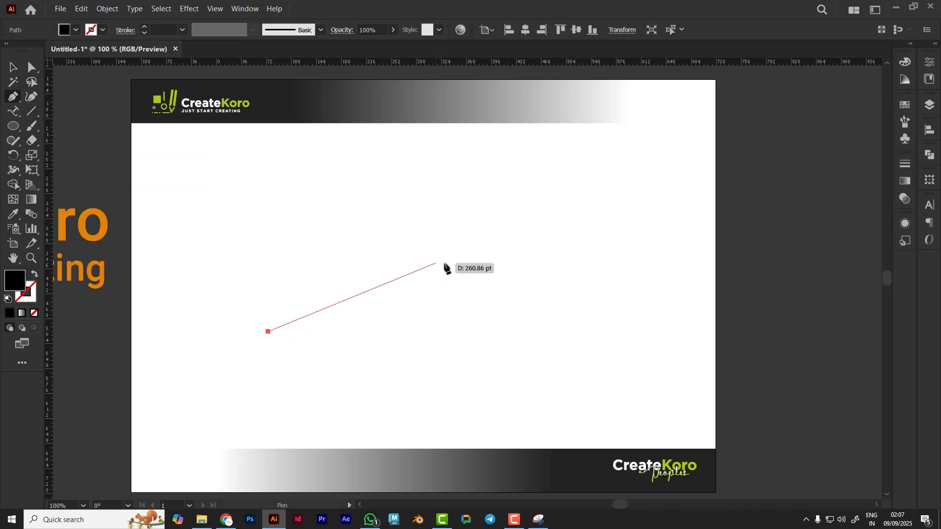
{"action": "left_click_drag", "start_coordinate": [464, 267], "coordinate": [583, 298]}
{"action": "left_click_drag", "start_coordinate": [669, 226], "coordinate": [688, 182]}
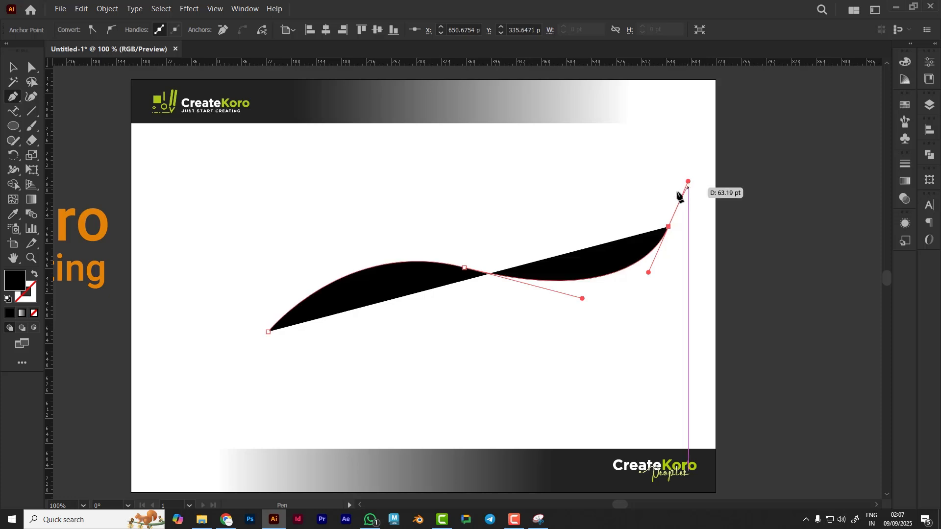
Swap the curve's fill and stroke so it has only a stroke, and nudge it slightly left
{"action": "left_click", "coordinate": [35, 275]}
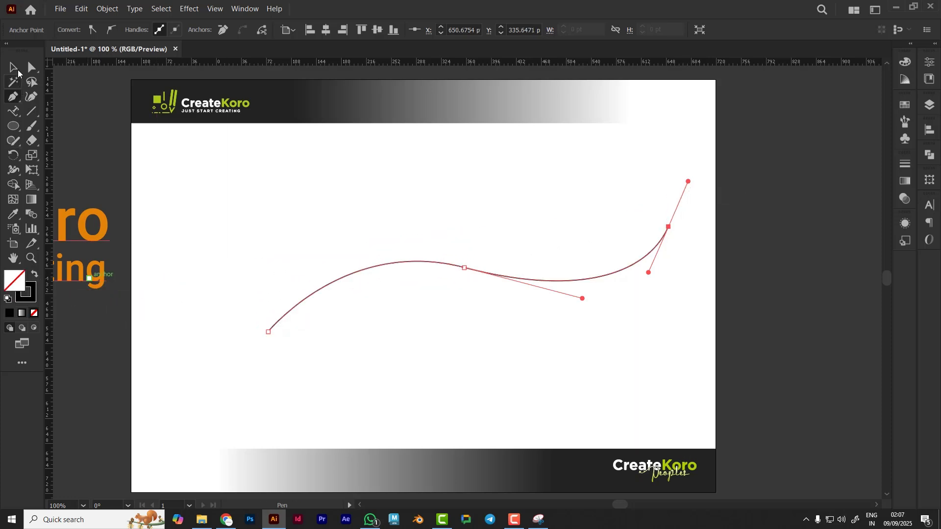
{"action": "left_click", "coordinate": [14, 68]}
{"action": "left_click", "coordinate": [237, 169]}
{"action": "left_click_drag", "start_coordinate": [463, 271], "coordinate": [421, 250]}
{"action": "left_click", "coordinate": [233, 357]}
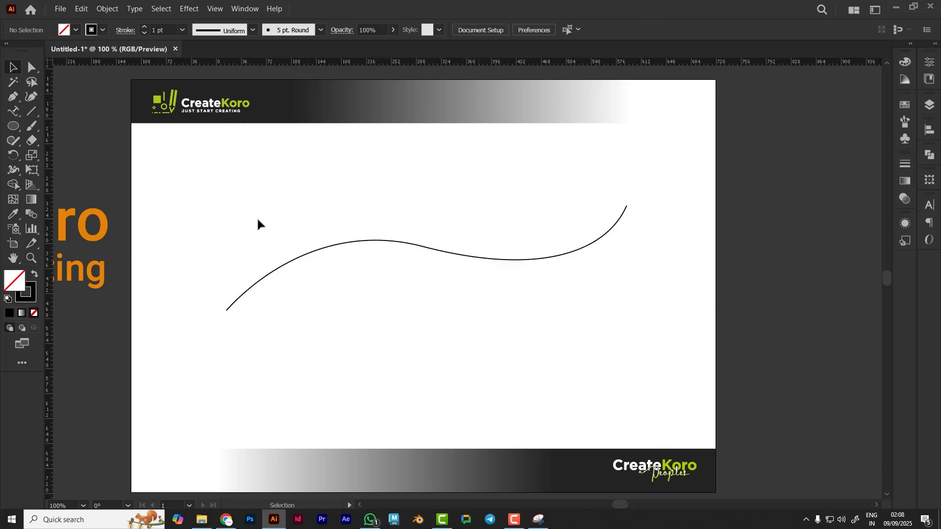
Add type along the curve with the Type on a Path Tool and replace the placeholder with random sample text
{"action": "left_click", "coordinate": [14, 115]}
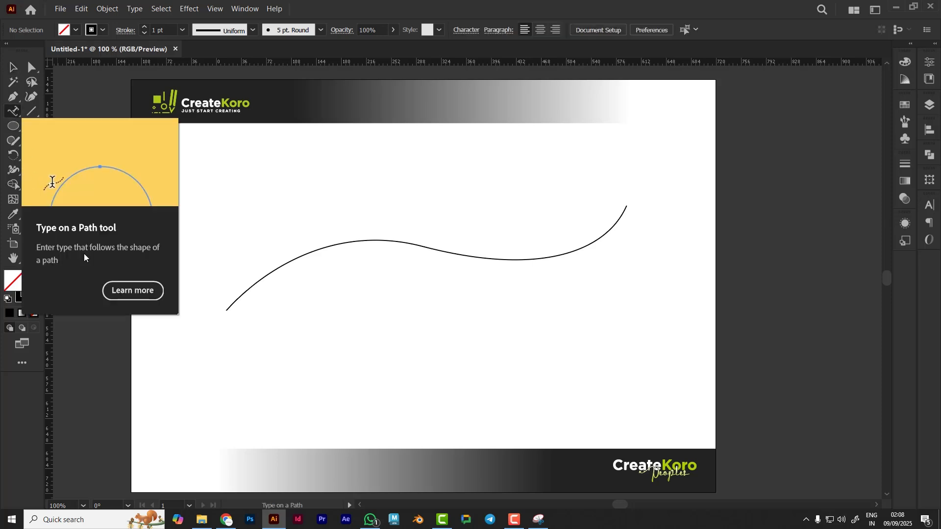
{"action": "left_click", "coordinate": [232, 304]}
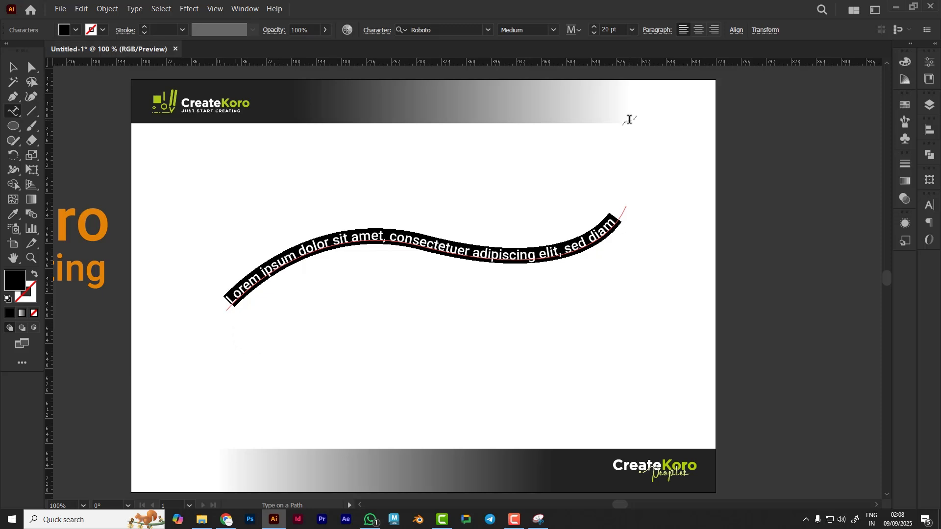
{"action": "type", "text": "bmbgmbgbkgmbkgm"}
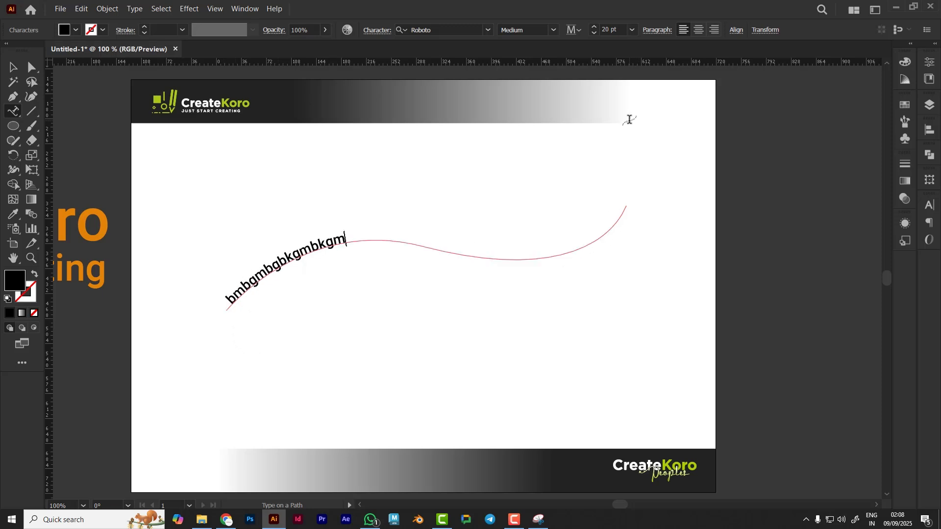
{"action": "type", "text": "kbgmbgmbmgbmmgbmgmbmgmbmgmb"}
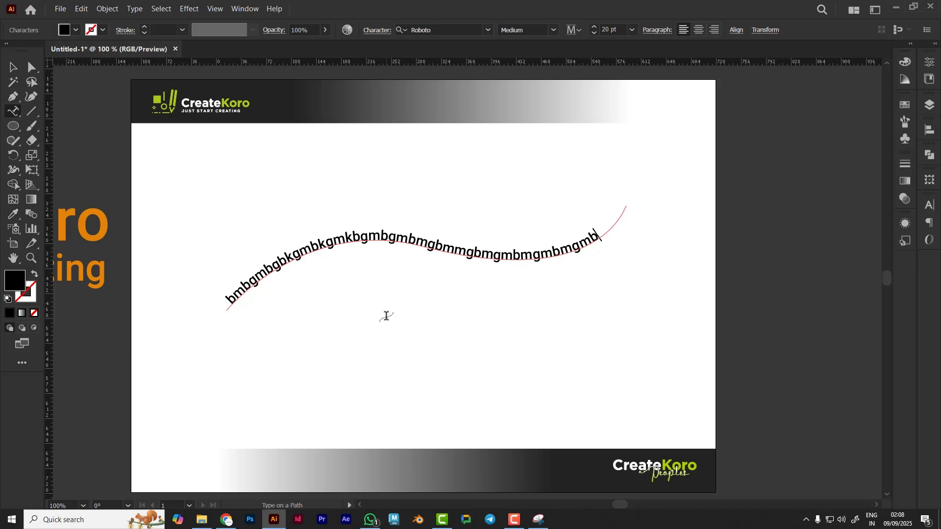
Select the text on the path and delete it
{"action": "left_click", "coordinate": [12, 67]}
{"action": "left_click", "coordinate": [234, 300]}
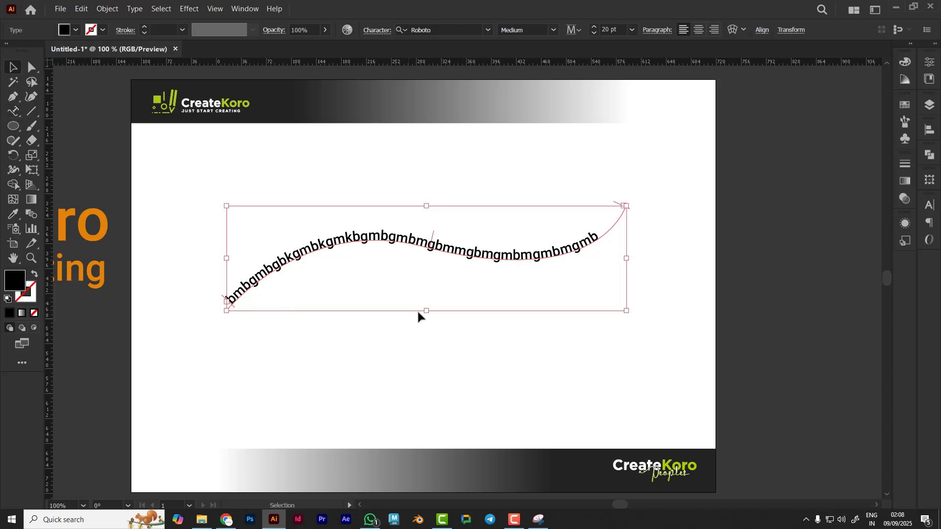
{"action": "key", "text": "Delete"}
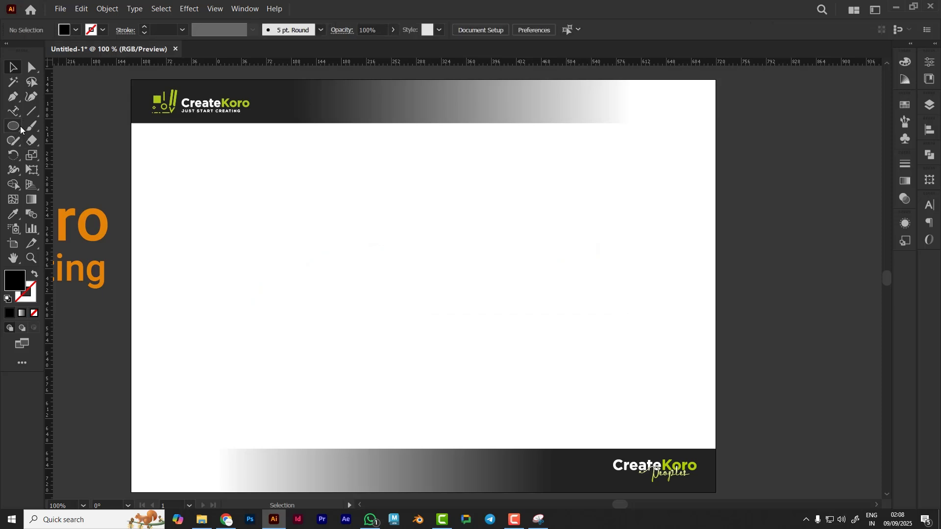
Draw a circle about 143 pt wide with the Ellipse tool and swap it to a stroke with no fill
{"action": "left_click", "coordinate": [17, 126]}
{"action": "left_click_drag", "start_coordinate": [437, 253], "coordinate": [514, 330]}
{"action": "key", "text": "shift+x"}
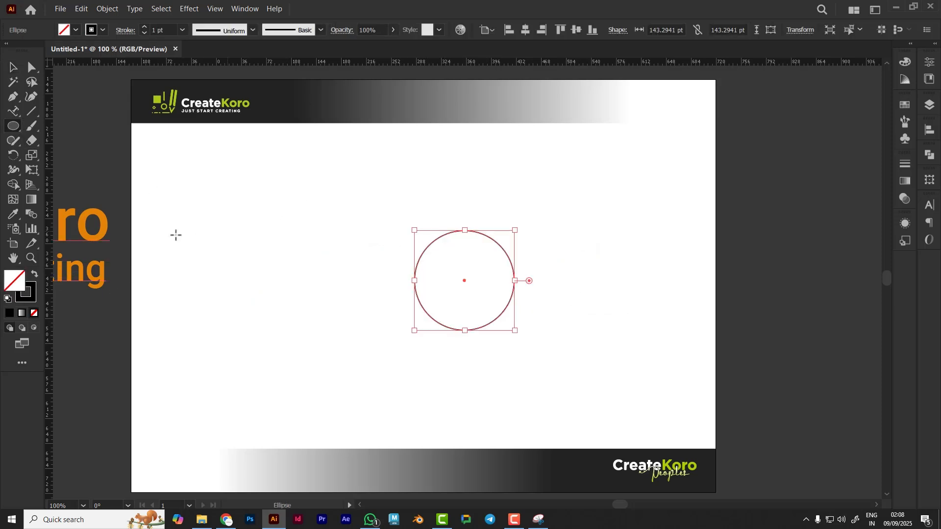
Place placeholder text around the circle's outline with the Type on a Path Tool
{"action": "left_click", "coordinate": [14, 111]}
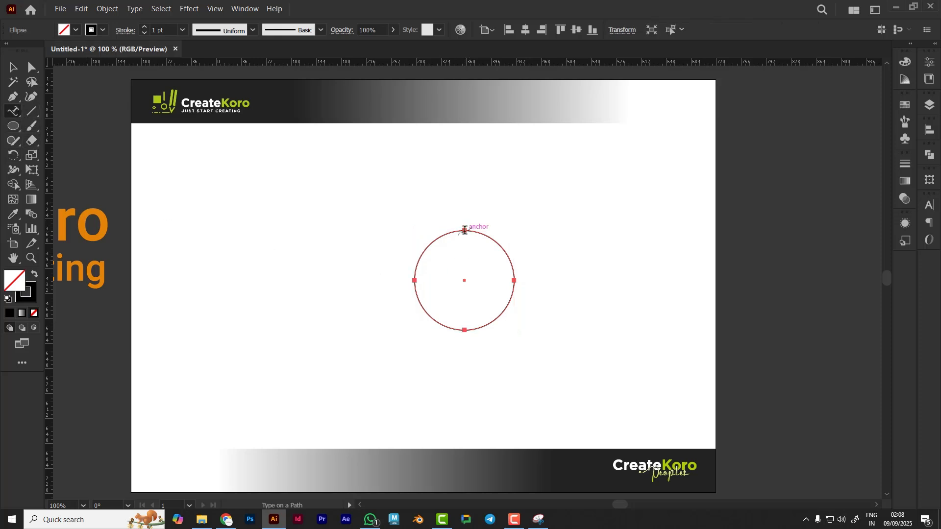
{"action": "left_click", "coordinate": [466, 229]}
{"action": "left_click", "coordinate": [9, 69]}
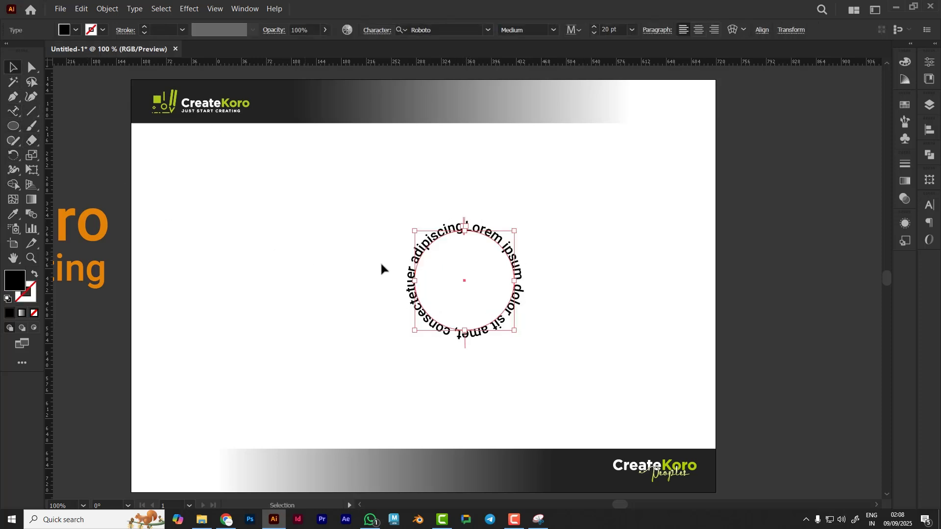
Select the circular path text and delete it
{"action": "left_click", "coordinate": [580, 174]}
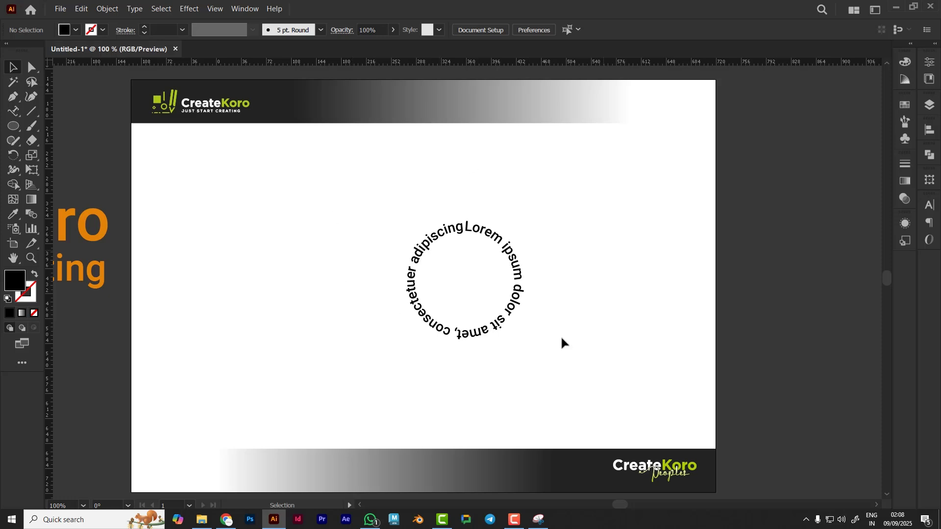
{"action": "left_click", "coordinate": [481, 229]}
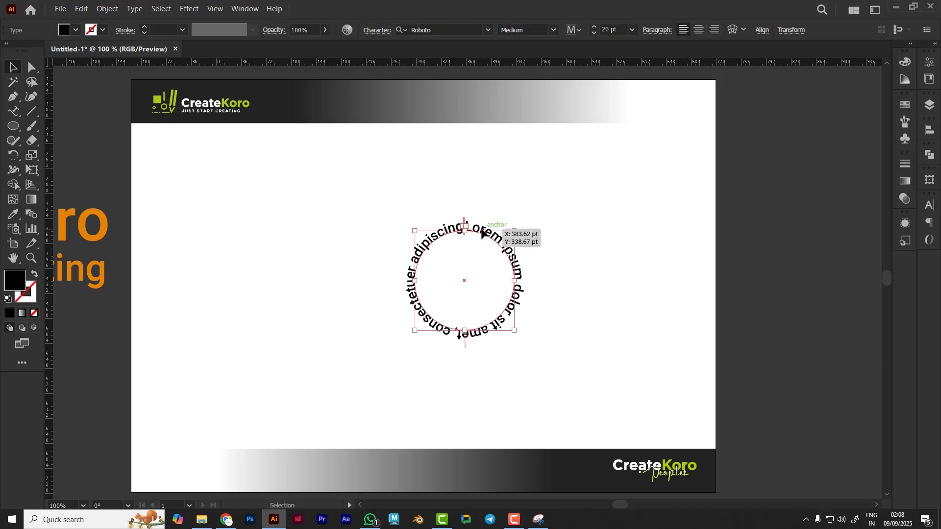
{"action": "key", "text": "Delete"}
Create vertical point type with the Vertical Type Tool and replace the placeholder with random sample text
{"action": "left_click", "coordinate": [15, 112]}
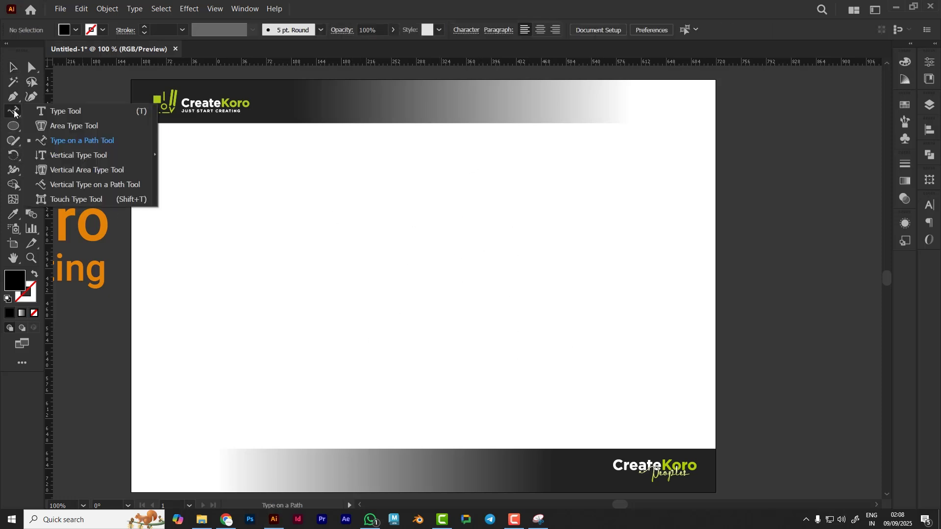
{"action": "left_click", "coordinate": [86, 157]}
{"action": "left_click", "coordinate": [338, 225]}
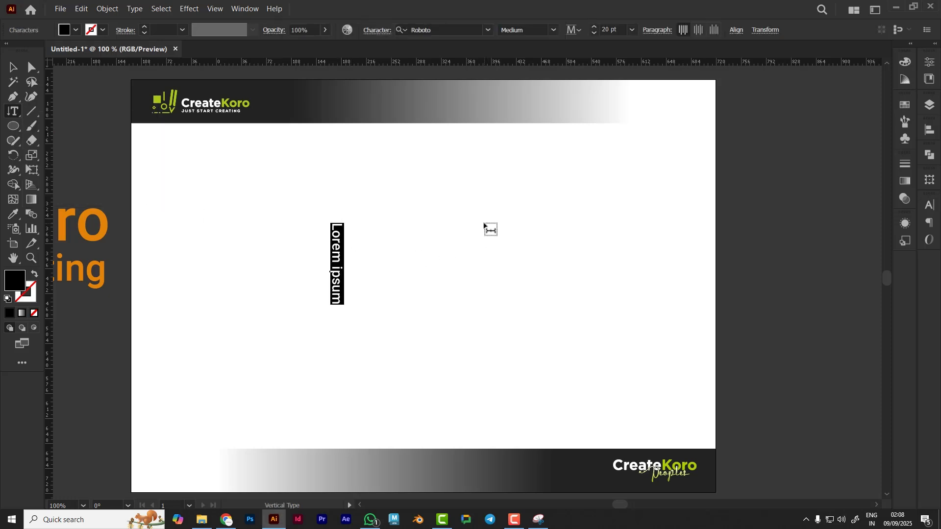
{"action": "type", "text": "gnhmgnhnhmnmhn"}
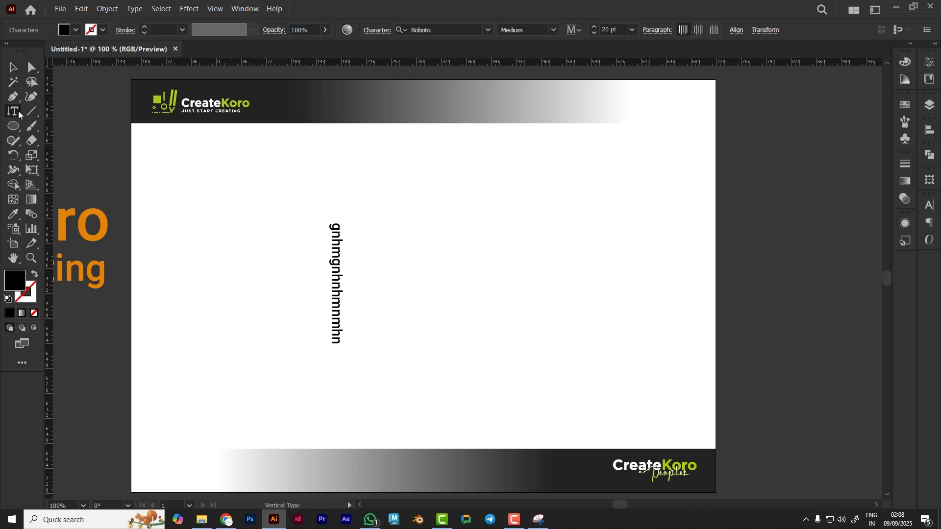
{"action": "left_click", "coordinate": [12, 67]}
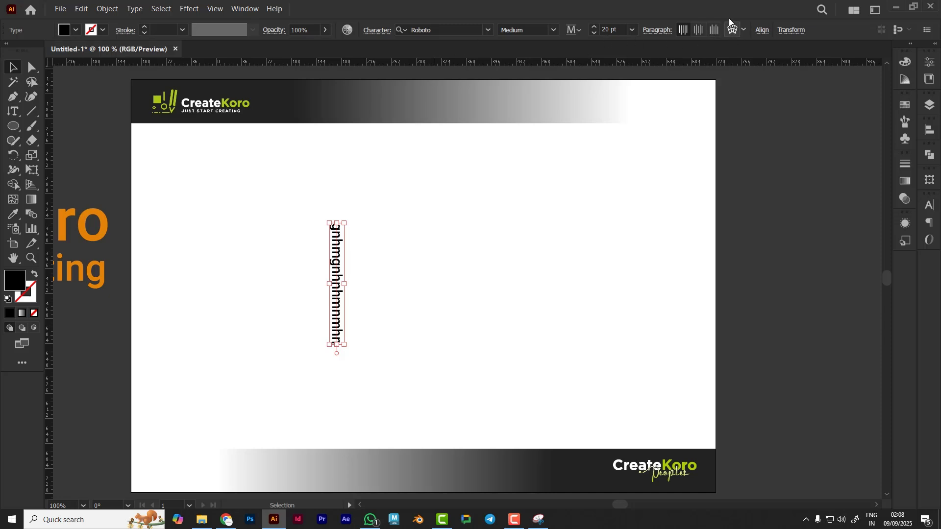
Delete the vertical point type text from the artboard
{"action": "key", "text": "Delete"}
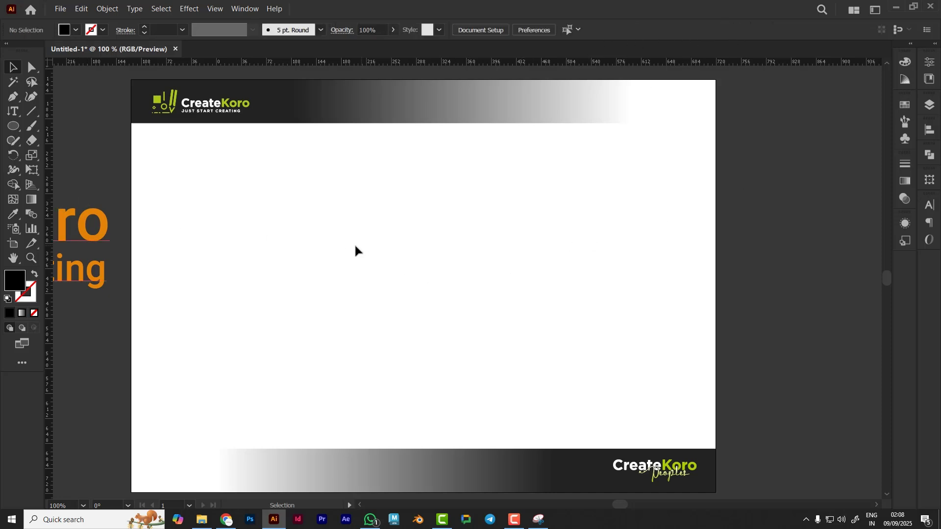
{"action": "left_click", "coordinate": [12, 111]}
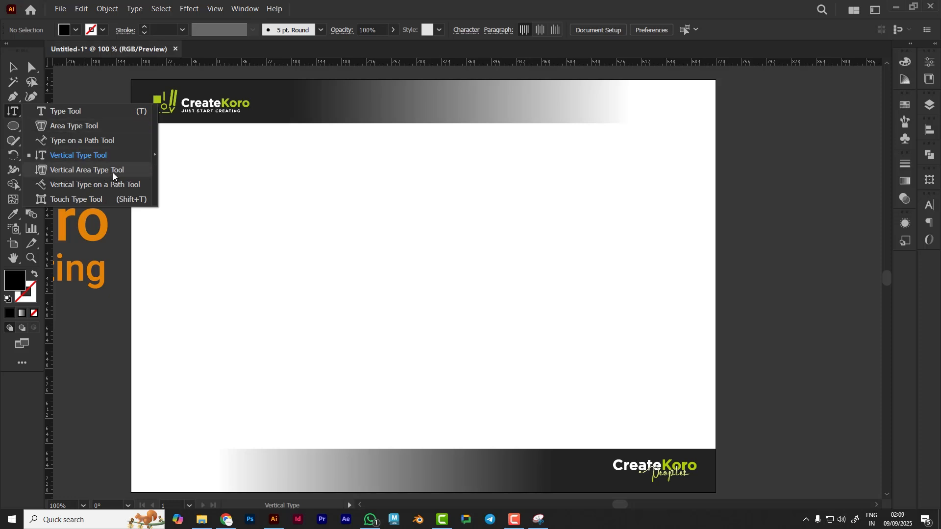
{"action": "left_click", "coordinate": [113, 171]}
Draw a large hexagon with the Polygon tool and move it toward the centre of the artboard
{"action": "left_click", "coordinate": [13, 126]}
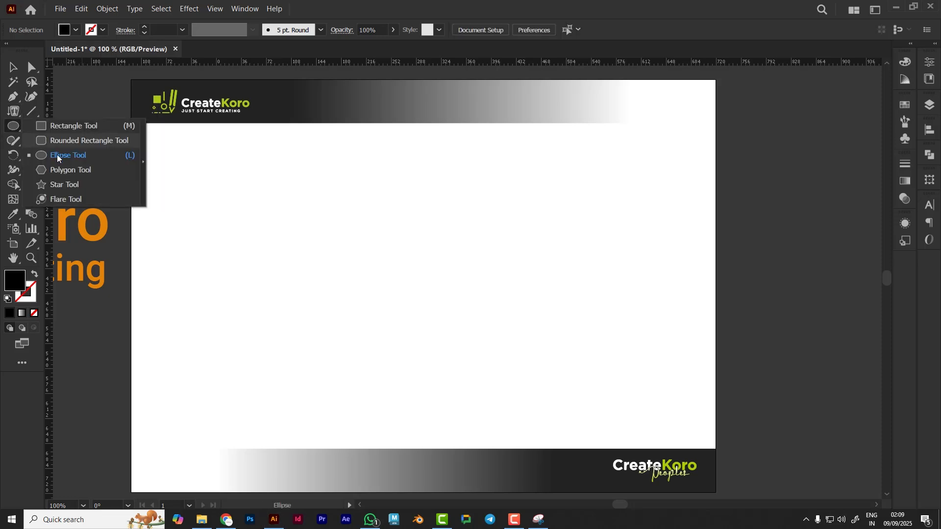
{"action": "left_click", "coordinate": [68, 170]}
{"action": "left_click_drag", "start_coordinate": [406, 203], "coordinate": [472, 269]}
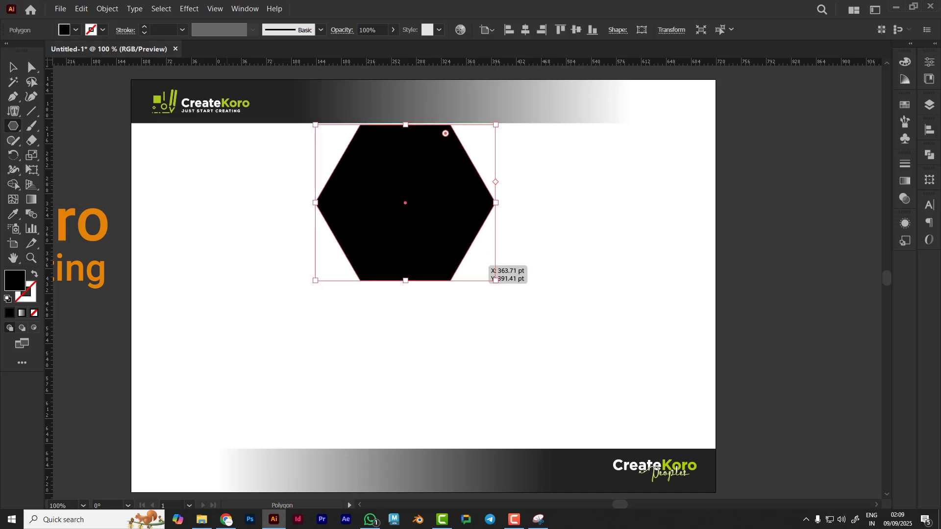
{"action": "key", "text": "v"}
{"action": "left_click_drag", "start_coordinate": [416, 202], "coordinate": [410, 256]}
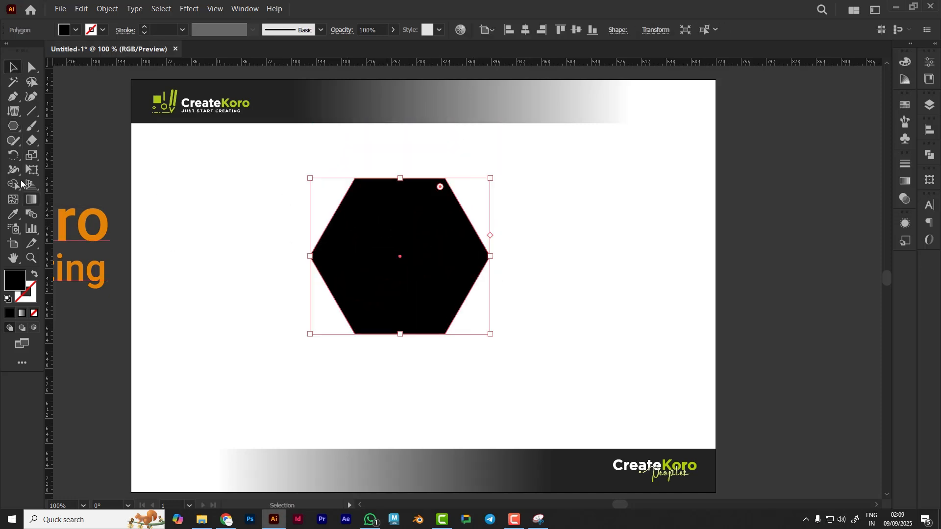
Fill the hexagon with placeholder text using the Vertical Area Type Tool
{"action": "left_click", "coordinate": [16, 112]}
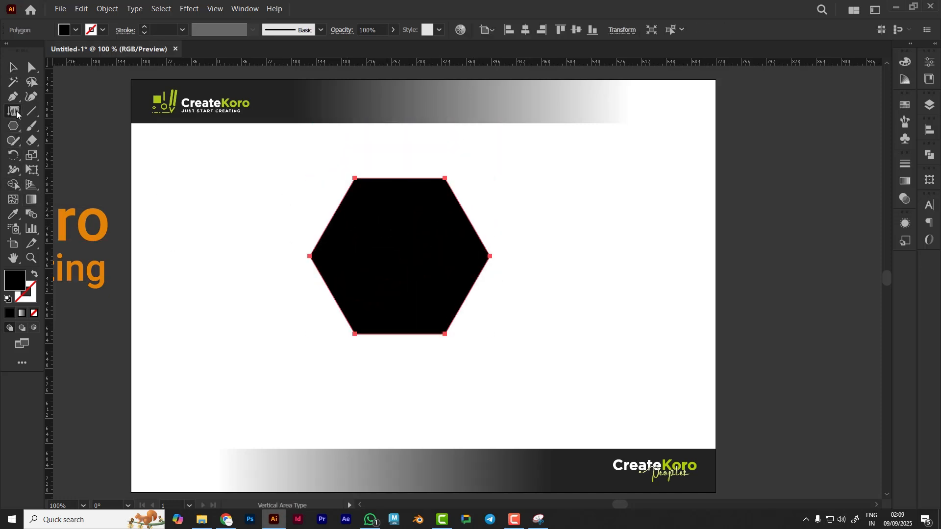
{"action": "left_click", "coordinate": [385, 180]}
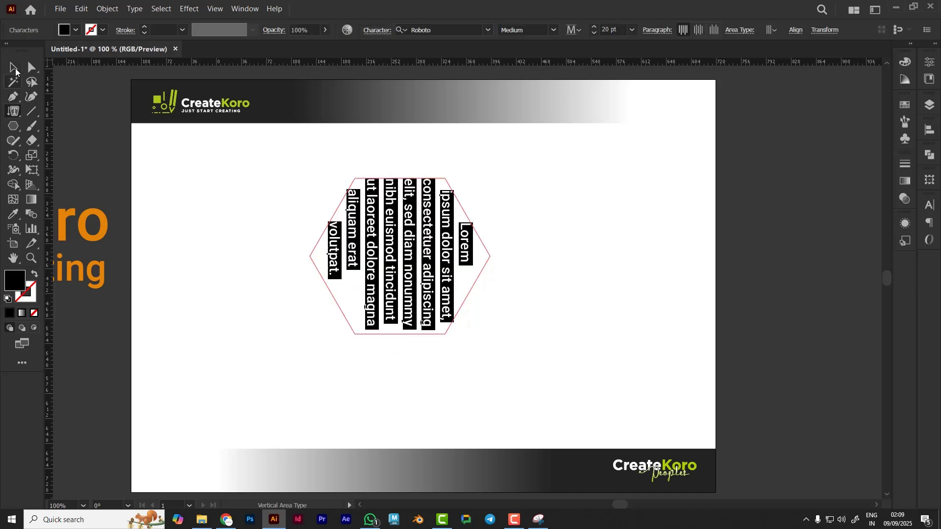
Select the hexagon's vertical area text and delete it
{"action": "left_click", "coordinate": [15, 70]}
{"action": "left_click", "coordinate": [583, 237]}
{"action": "left_click", "coordinate": [489, 256]}
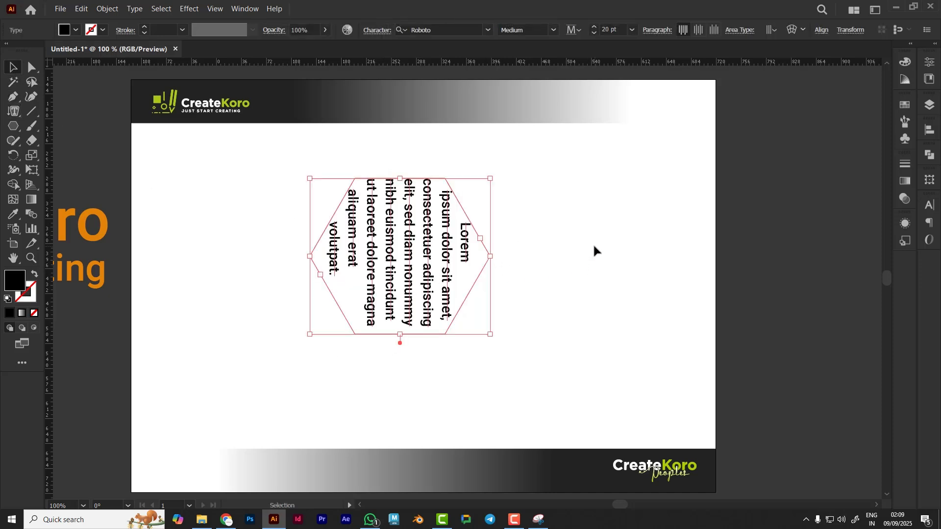
{"action": "key", "text": "Delete"}
Move the orange 'Create Koro / Just Start Creating' text from the pasteboard onto the middle of the artboard
{"action": "left_click", "coordinate": [13, 112]}
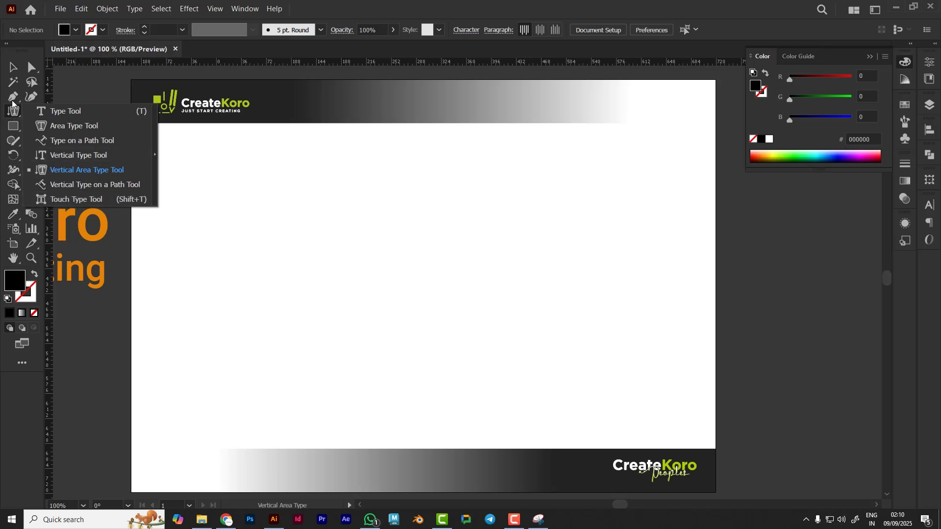
{"action": "left_click", "coordinate": [14, 115]}
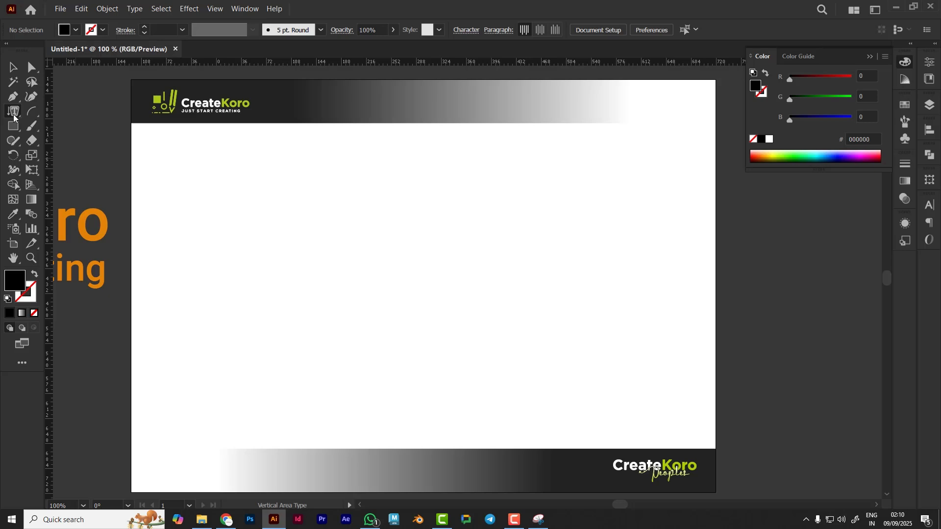
{"action": "left_click", "coordinate": [14, 109]}
{"action": "left_click", "coordinate": [58, 109]}
{"action": "left_click", "coordinate": [10, 66]}
{"action": "left_click_drag", "start_coordinate": [83, 239], "coordinate": [527, 277]}
{"action": "left_click", "coordinate": [641, 273]}
{"action": "left_click", "coordinate": [684, 308]}
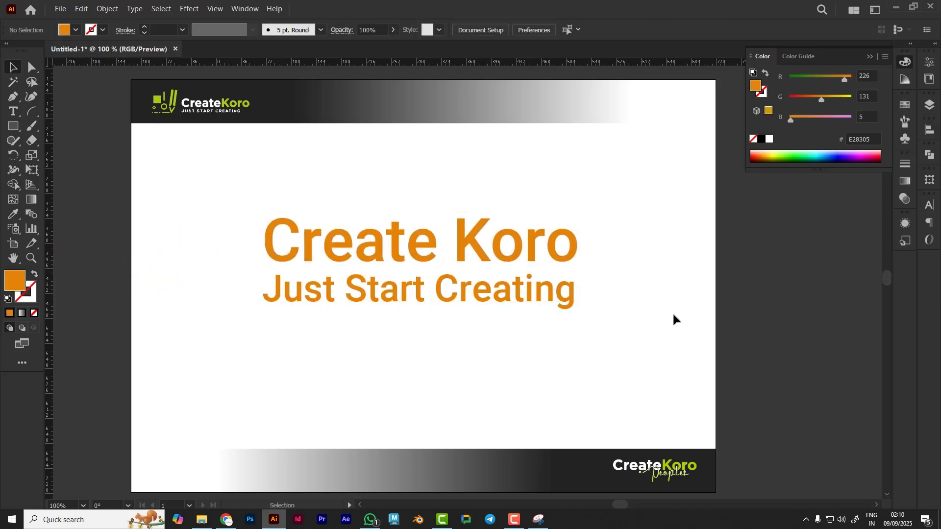
With the Touch Type Tool, rotate the 'e' at the end of 'Create' and lift it above the line
{"action": "left_click", "coordinate": [14, 111]}
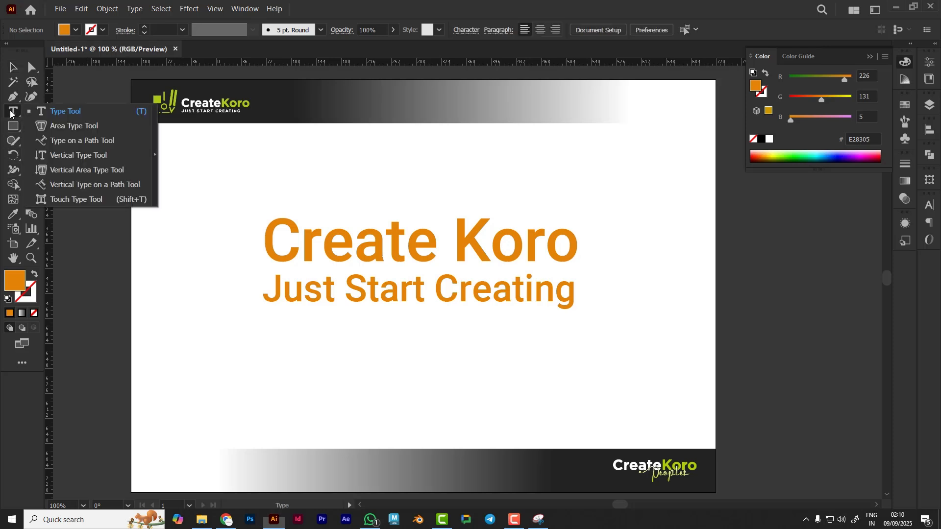
{"action": "left_click", "coordinate": [69, 199]}
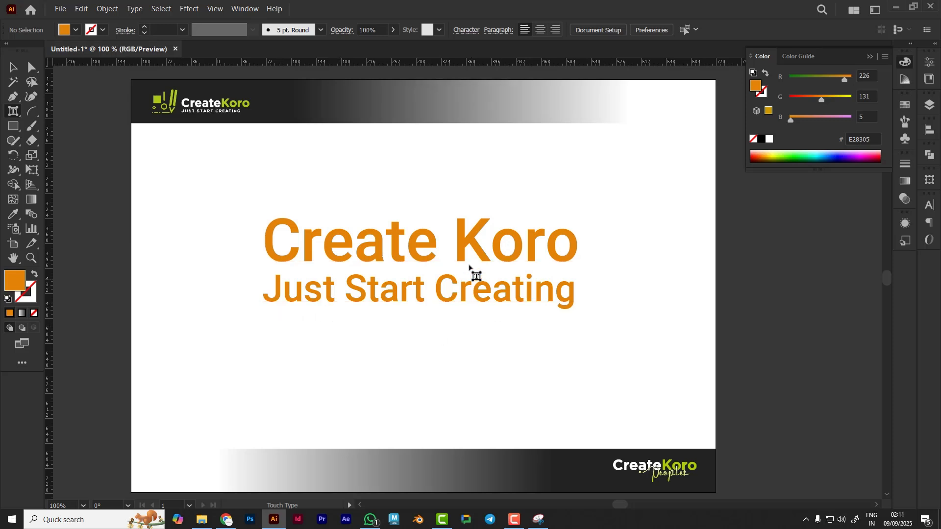
{"action": "left_click", "coordinate": [433, 252]}
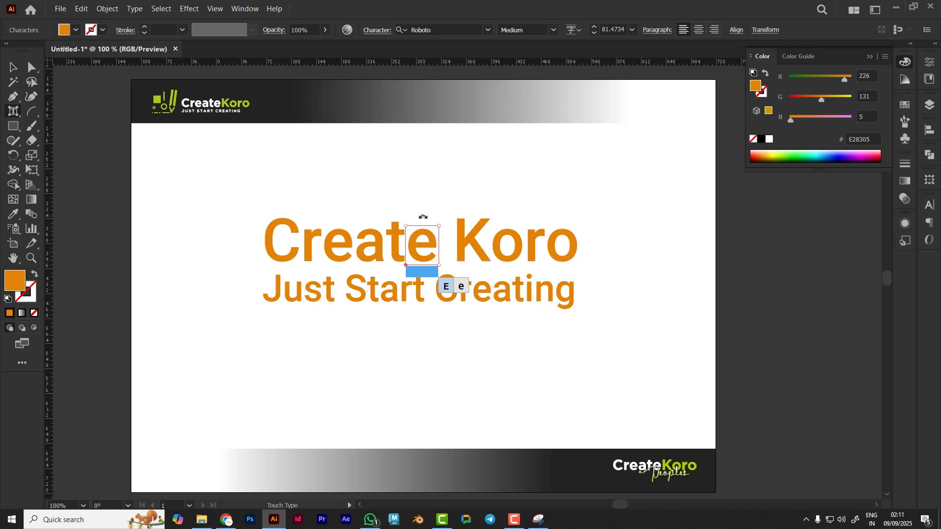
{"action": "left_click_drag", "start_coordinate": [423, 216], "coordinate": [507, 196]}
{"action": "left_click_drag", "start_coordinate": [454, 240], "coordinate": [479, 186]}
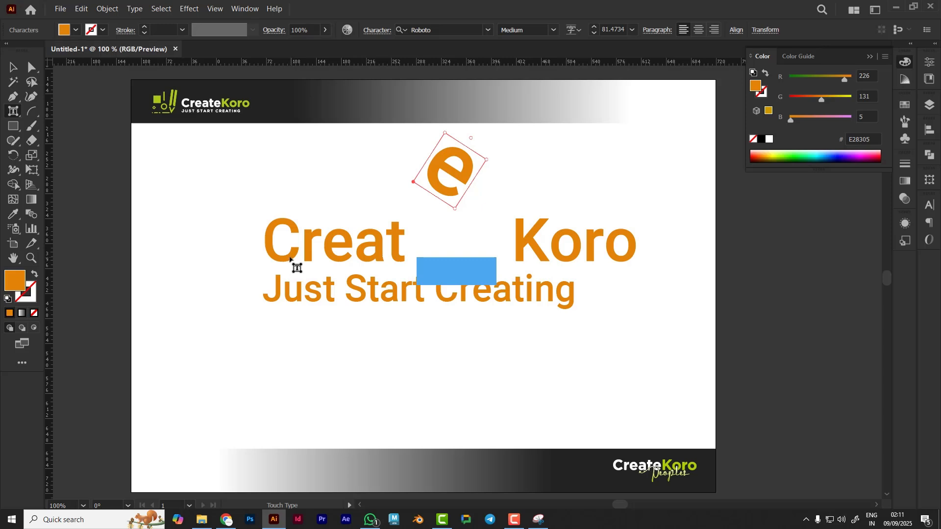
With the Touch Type Tool, rotate the 'u' in 'Just' and drop it below the line
{"action": "left_click", "coordinate": [296, 294]}
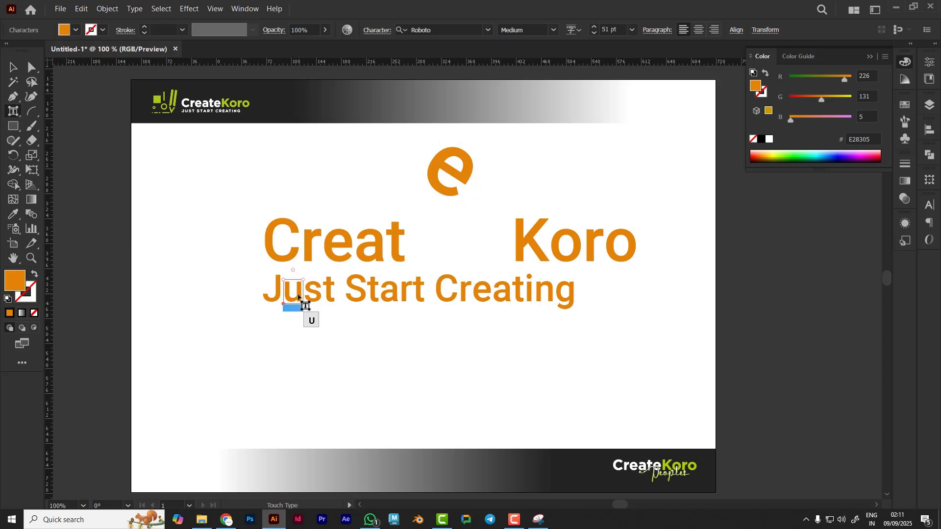
{"action": "left_click_drag", "start_coordinate": [300, 294], "coordinate": [280, 309]}
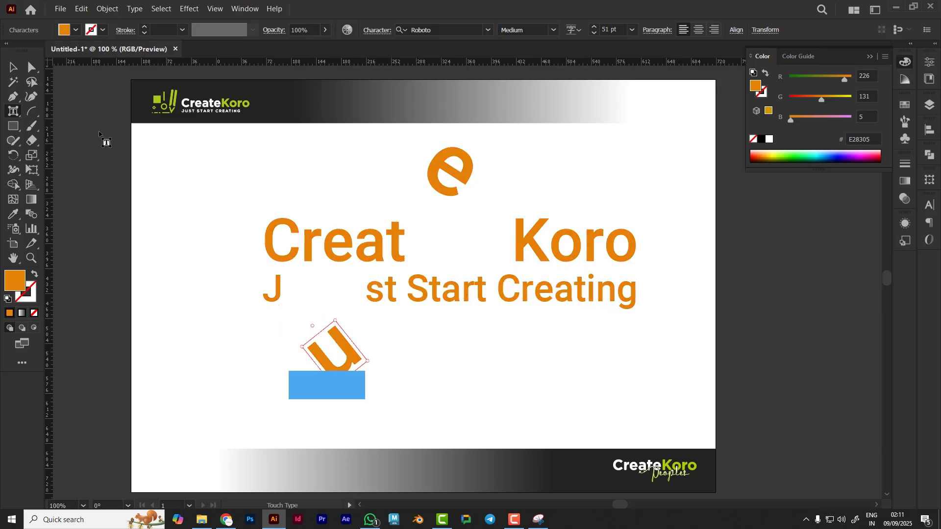
{"action": "left_click", "coordinate": [13, 67]}
{"action": "left_click", "coordinate": [699, 370]}
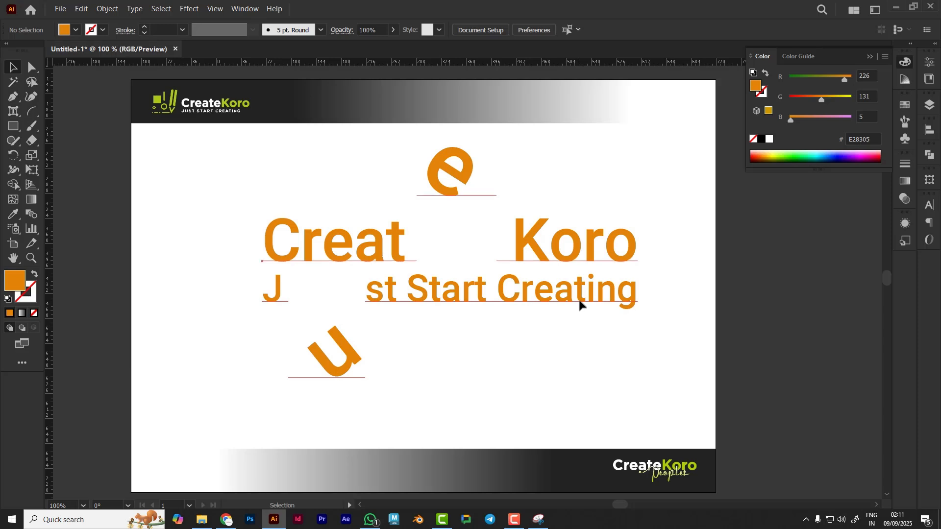
Select the touch-typed 'Create Koro' text and delete it
{"action": "left_click", "coordinate": [580, 304]}
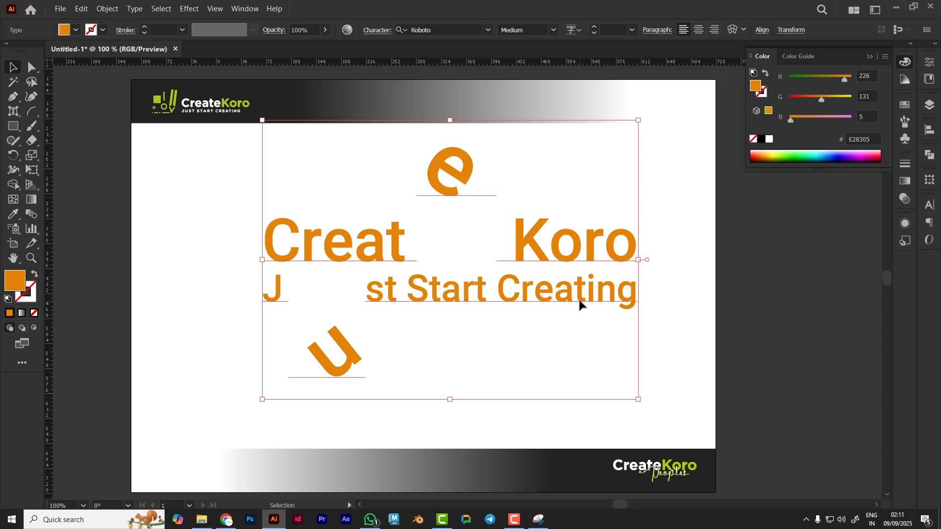
{"action": "key", "text": "Delete"}
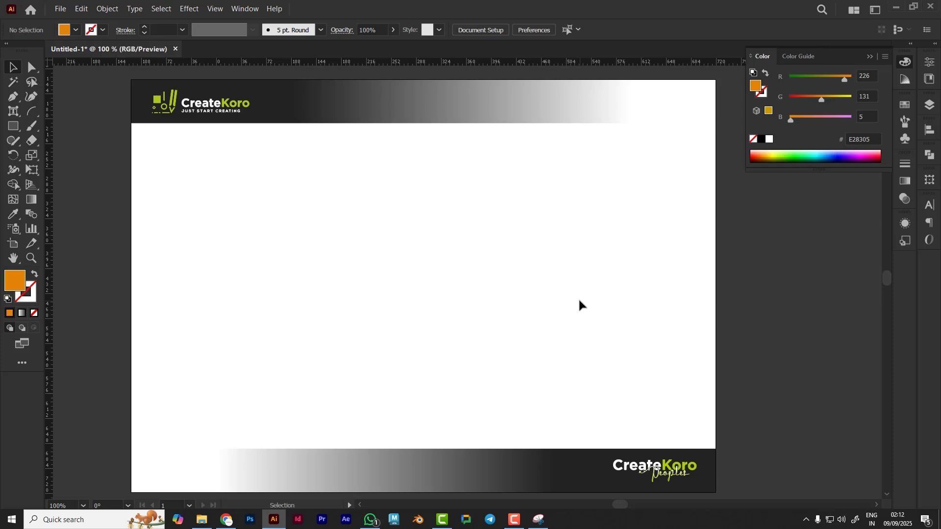
{"action": "left_click_drag", "start_coordinate": [14, 111], "coordinate": [112, 143]}
{"action": "left_click", "coordinate": [13, 113]}
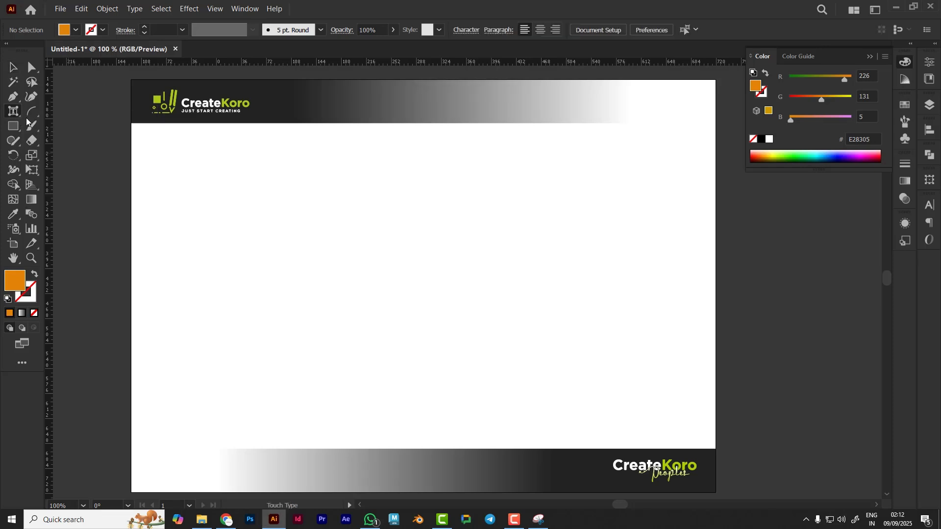
{"action": "left_click", "coordinate": [13, 69]}
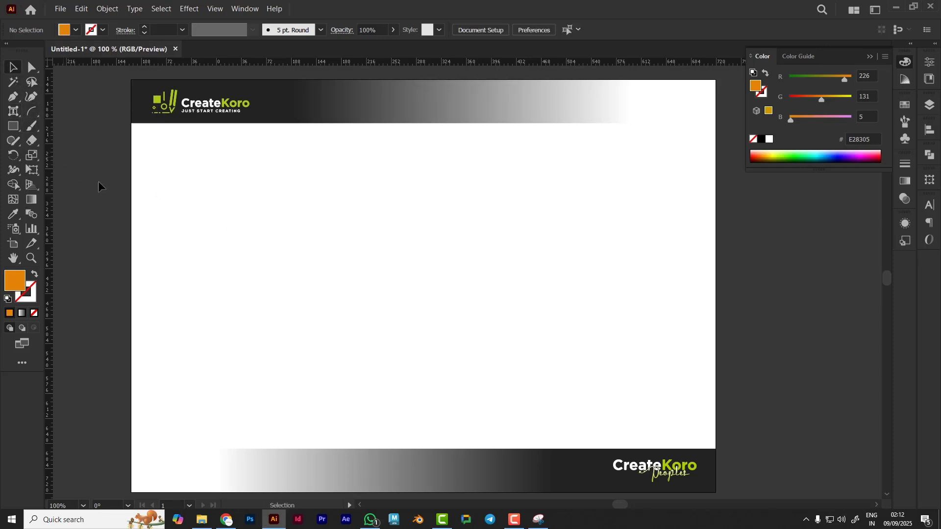
Draw a circle about 149 pt wide with the Ellipse tool and move it to the artboard's centre
{"action": "left_click_drag", "start_coordinate": [10, 129], "coordinate": [78, 155]}
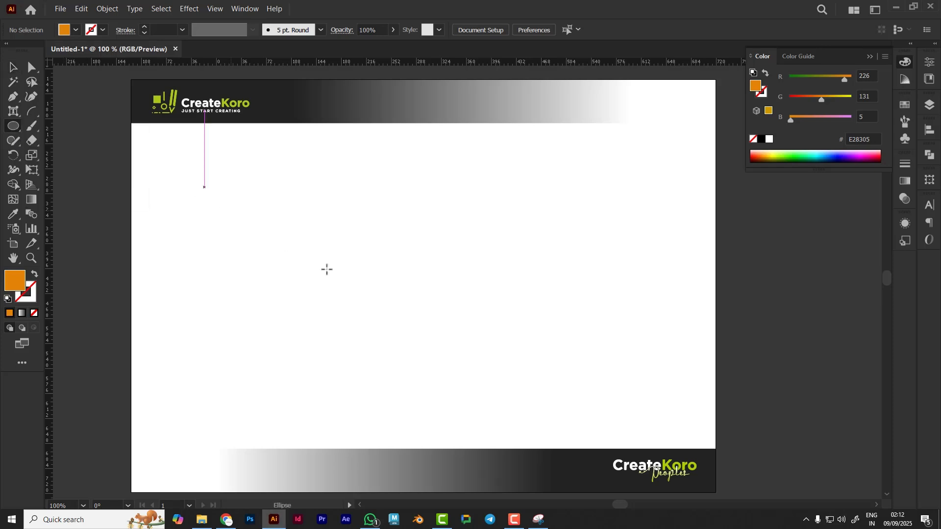
{"action": "left_click_drag", "start_coordinate": [390, 248], "coordinate": [472, 349]}
{"action": "left_click", "coordinate": [12, 68]}
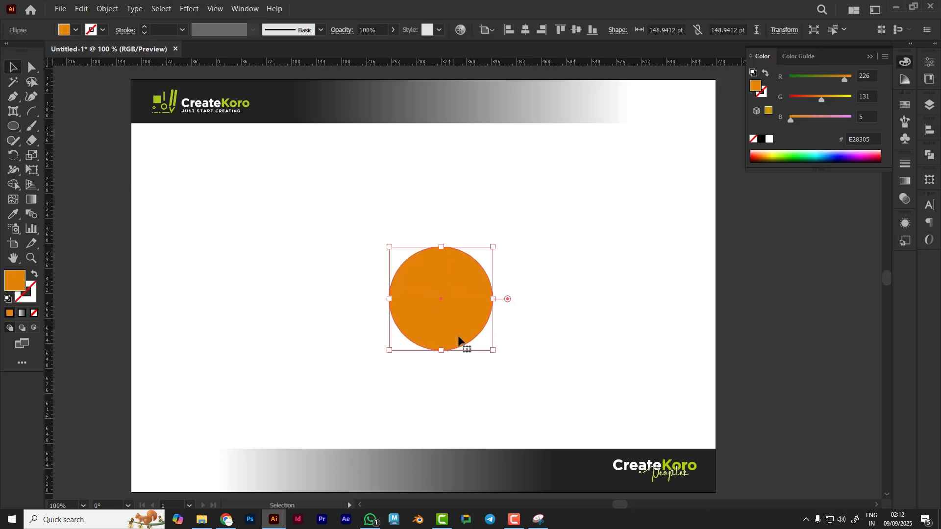
{"action": "left_click_drag", "start_coordinate": [447, 312], "coordinate": [420, 295]}
{"action": "left_click", "coordinate": [528, 324]}
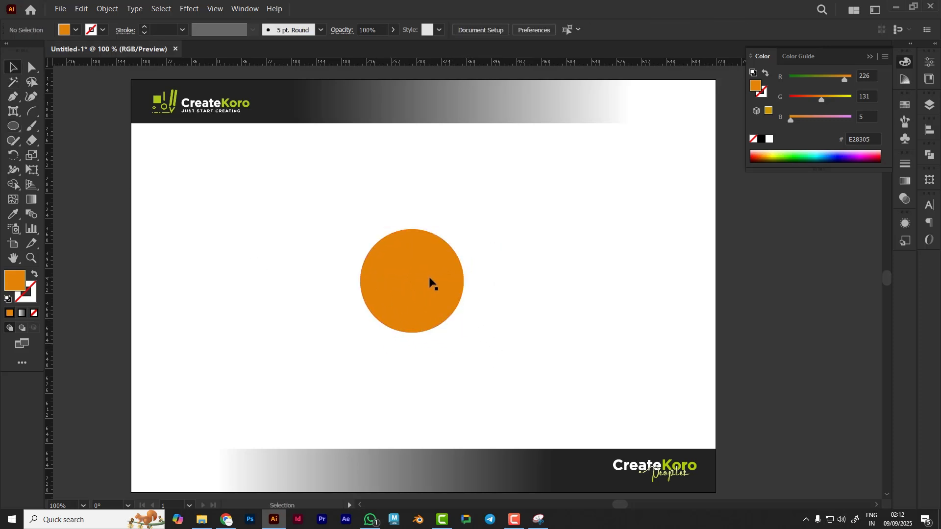
Swap the circle's fill to a stroke with no fill and set the stroke colour to 000000
{"action": "left_click", "coordinate": [430, 283]}
{"action": "left_click", "coordinate": [33, 275]}
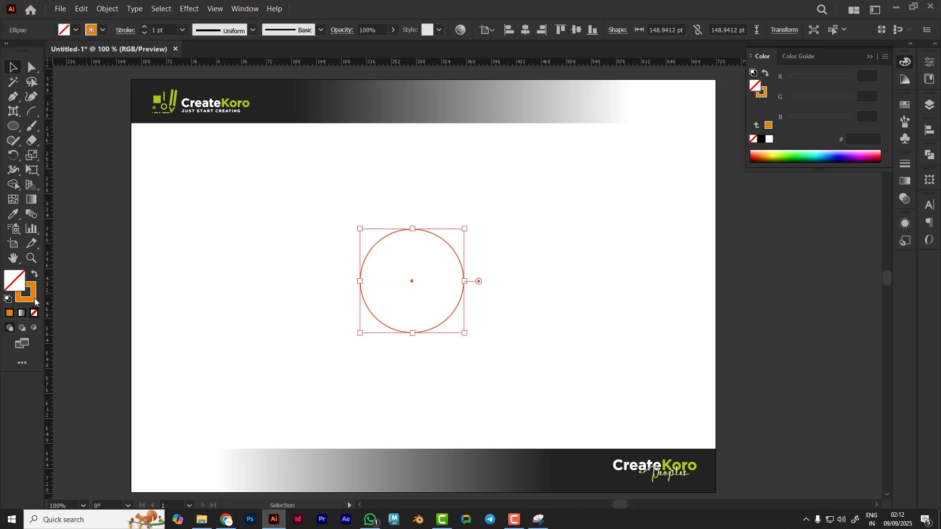
{"action": "double_click", "coordinate": [25, 293]}
{"action": "type", "text": "000000"}
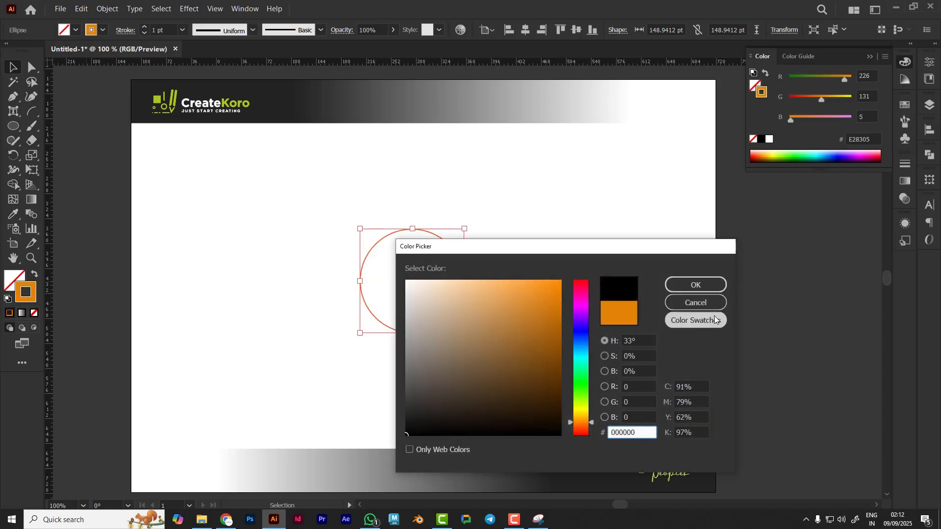
{"action": "left_click", "coordinate": [705, 286]}
Scale the circle up to about 217 pt wide
{"action": "left_click", "coordinate": [460, 311]}
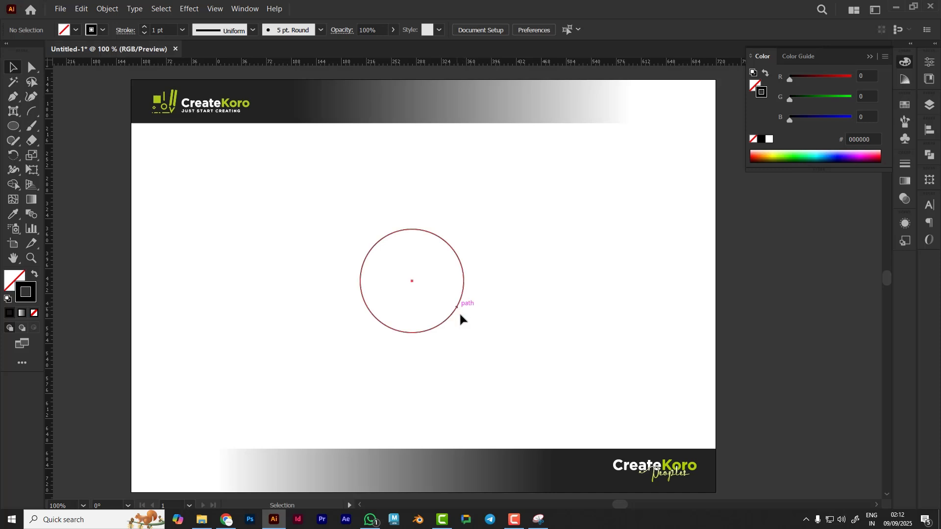
{"action": "left_click", "coordinate": [458, 312]}
{"action": "left_click_drag", "start_coordinate": [464, 333], "coordinate": [488, 366]}
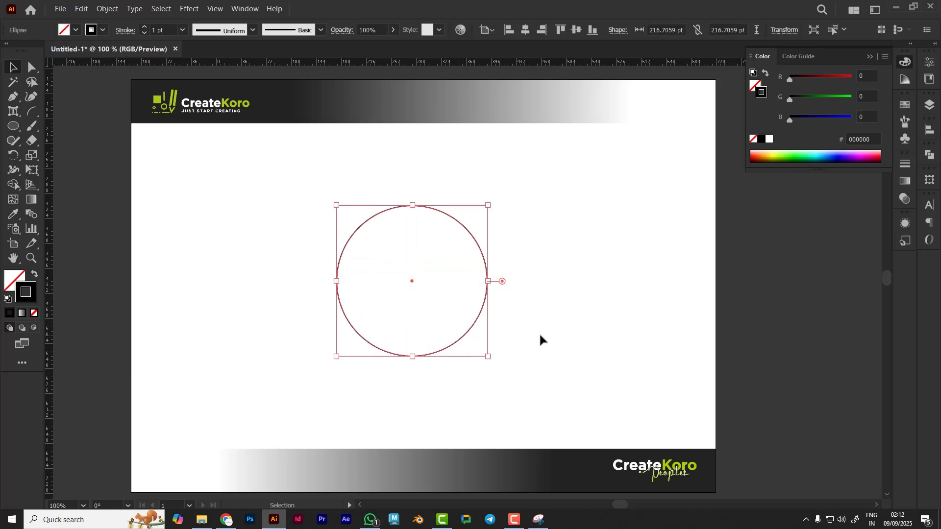
{"action": "left_click", "coordinate": [539, 339]}
{"action": "left_click_drag", "start_coordinate": [476, 325], "coordinate": [480, 326]}
{"action": "left_click", "coordinate": [565, 345]}
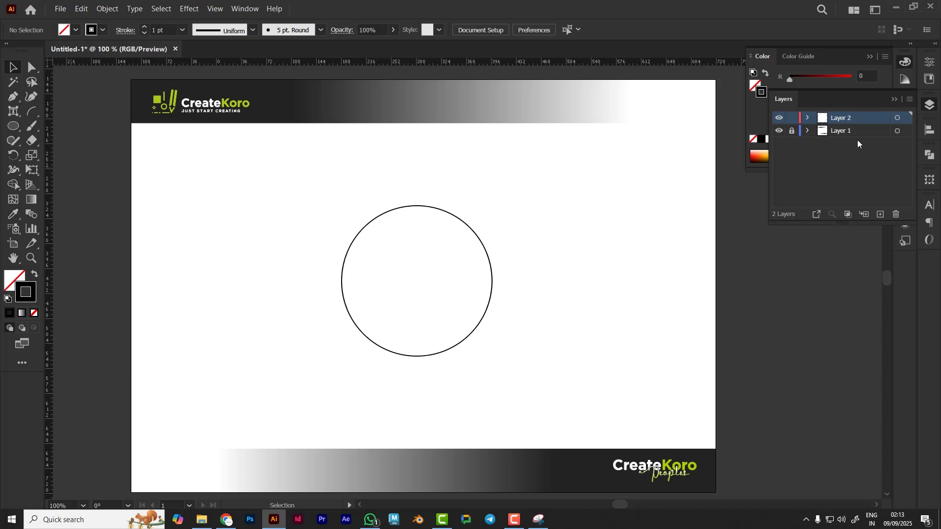
Paste the CreateKoro Peoples logo into Layer 2 and place it on the pasteboard beside the artboard
{"action": "left_click", "coordinate": [853, 121]}
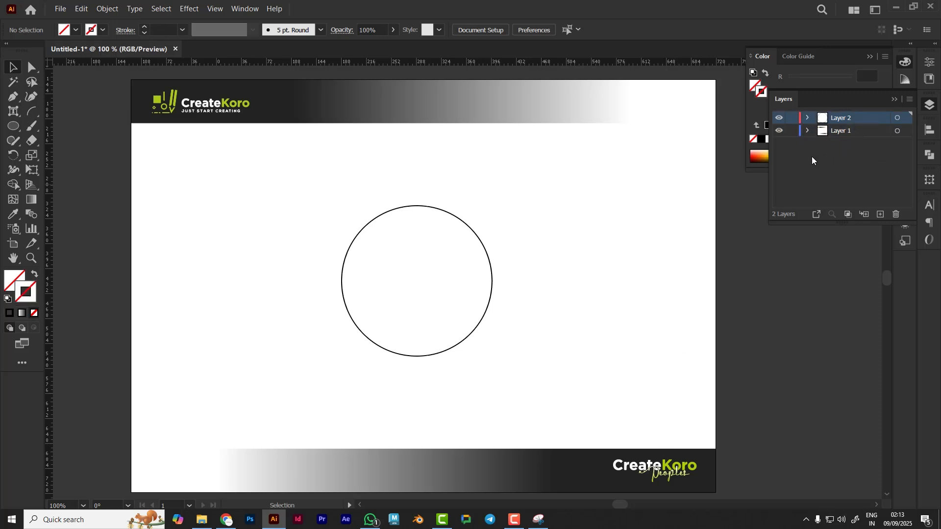
{"action": "key", "text": "ctrl+v"}
{"action": "left_click_drag", "start_coordinate": [516, 290], "coordinate": [833, 318]}
{"action": "left_click", "coordinate": [652, 456]}
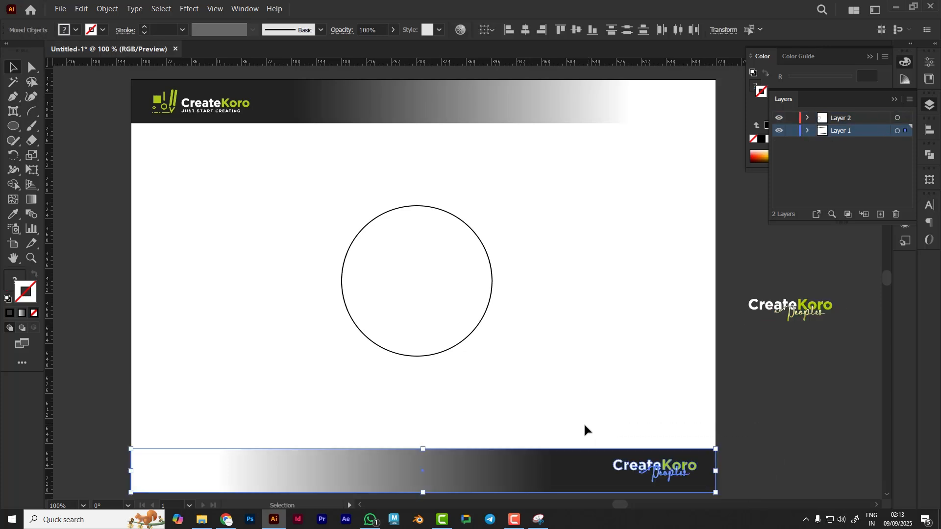
{"action": "left_click", "coordinate": [799, 401]}
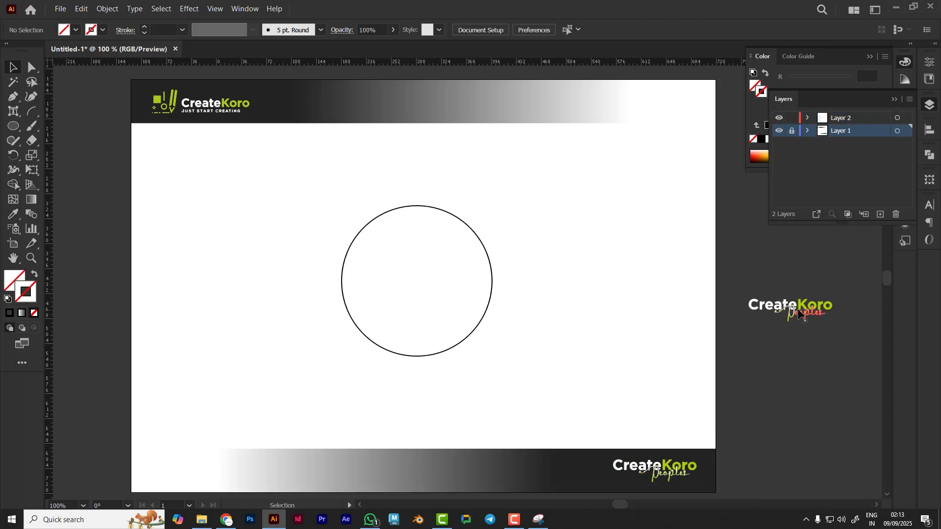
Select the white "Create" letters of the pasted logo with the Magic Wand and recolour them dark grey with the Eyedropper
{"action": "scroll", "coordinate": [830, 319], "scroll_direction": "up", "scroll_amount": 5}
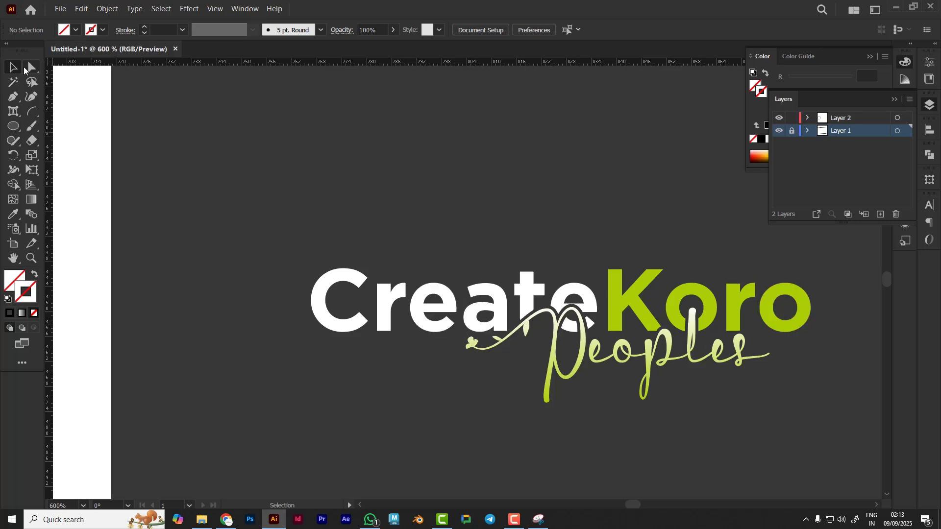
{"action": "key", "text": "a"}
{"action": "left_click", "coordinate": [325, 328]}
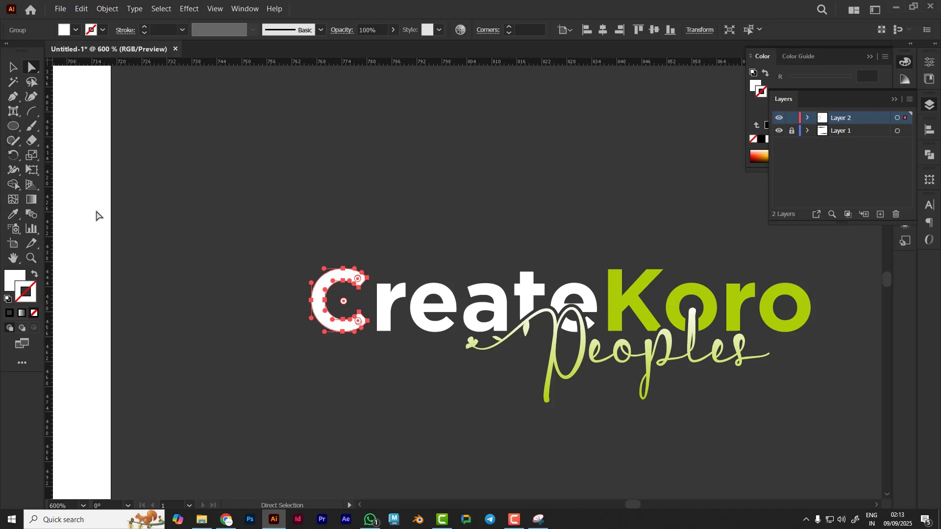
{"action": "left_click", "coordinate": [13, 82]}
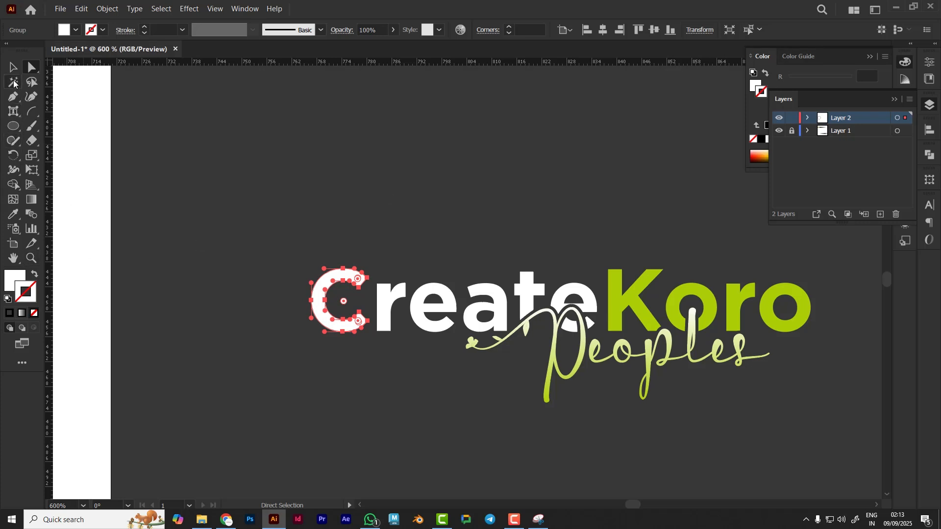
{"action": "left_click", "coordinate": [384, 307]}
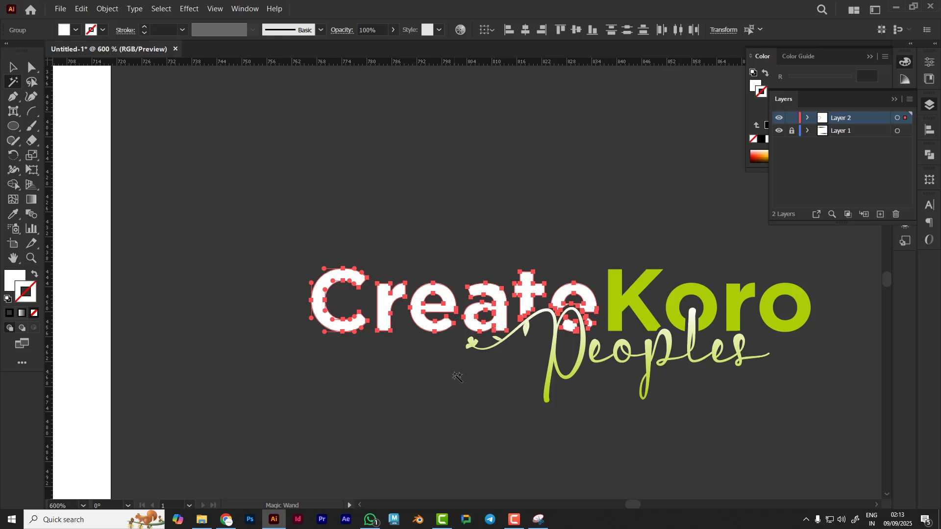
{"action": "scroll", "coordinate": [457, 377], "scroll_direction": "down", "scroll_amount": 7}
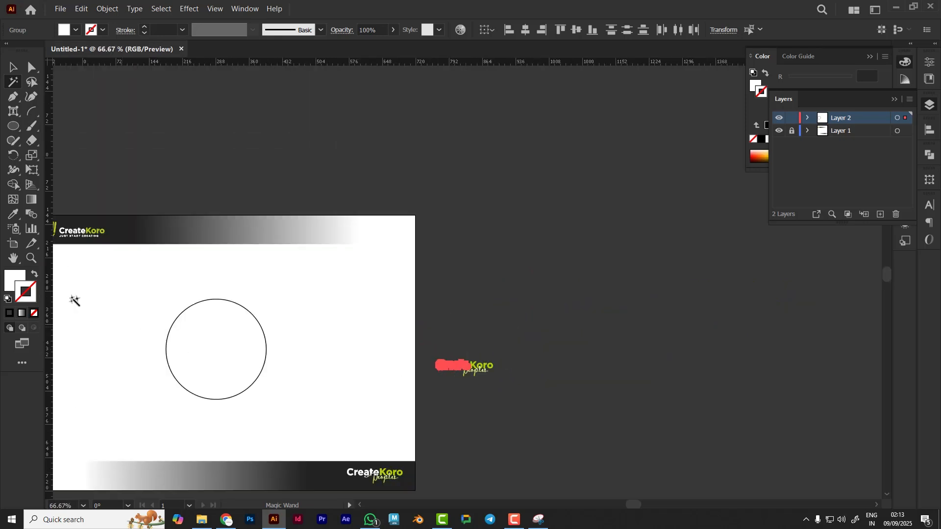
{"action": "left_click", "coordinate": [13, 214]}
{"action": "left_click", "coordinate": [81, 218]}
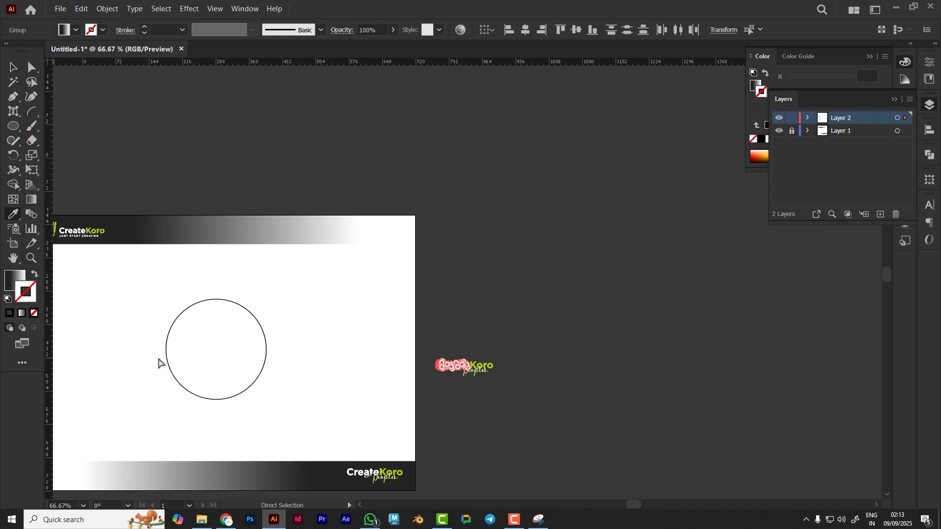
{"action": "left_click", "coordinate": [160, 362]}
{"action": "left_click", "coordinate": [500, 332]}
{"action": "left_click", "coordinate": [13, 67]}
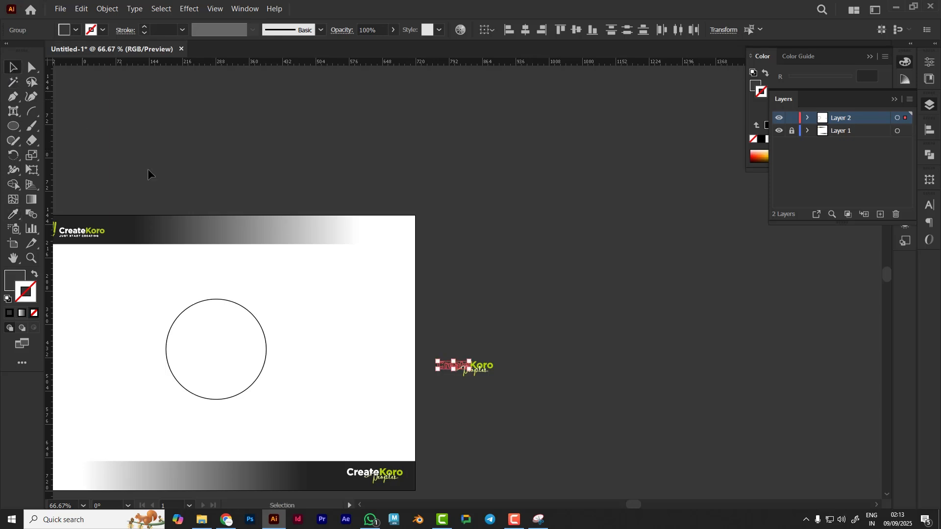
Move the recoloured logo from the pasteboard into the centre of the circle
{"action": "left_click_drag", "start_coordinate": [351, 273], "coordinate": [590, 235]}
{"action": "left_click_drag", "start_coordinate": [728, 336], "coordinate": [492, 326]}
{"action": "scroll", "coordinate": [491, 344], "scroll_direction": "up", "scroll_amount": 2, "text": "alt"}
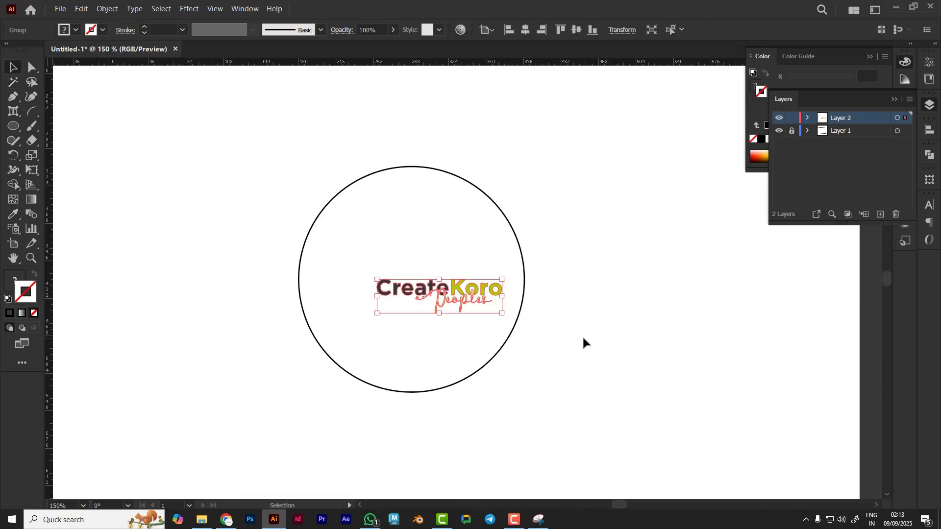
Enlarge the logo and rotate it so it slants upward across the circle
{"action": "left_click", "coordinate": [495, 303]}
{"action": "left_click_drag", "start_coordinate": [458, 296], "coordinate": [562, 337]}
{"action": "mouse_move", "coordinate": [457, 295]}
{"action": "left_mouse_down"}
{"action": "mouse_move", "coordinate": [459, 272]}
{"action": "mouse_move", "coordinate": [459, 279]}
{"action": "left_mouse_up"}
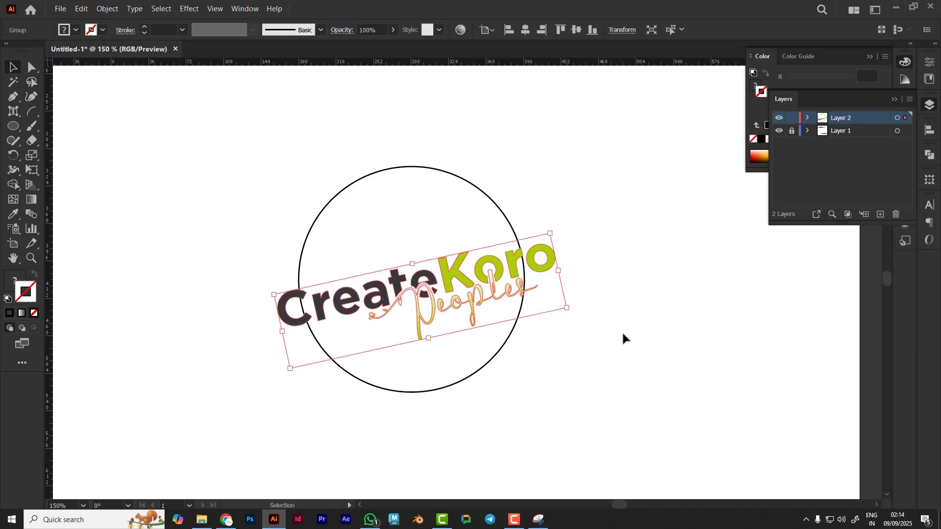
{"action": "left_click", "coordinate": [520, 375]}
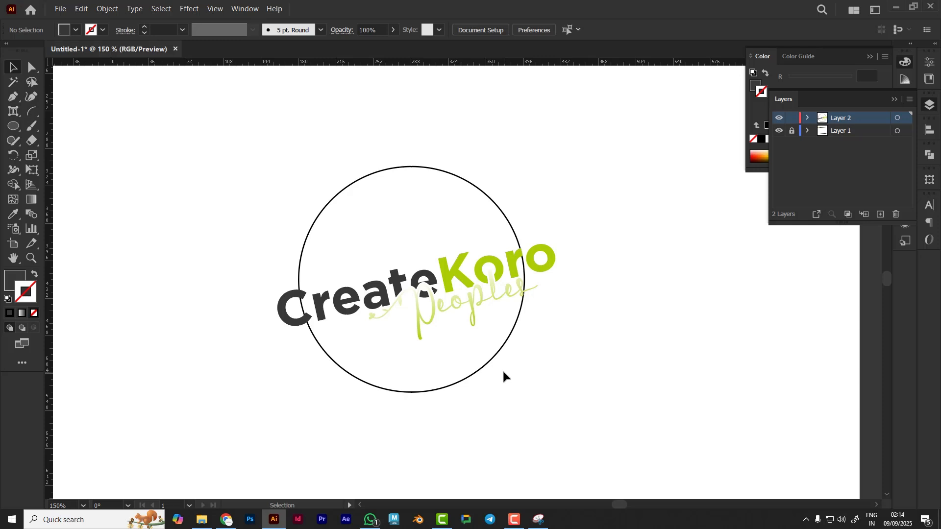
Examine the logo's placement inside the circle at different zoom levels
{"action": "scroll", "coordinate": [503, 377], "scroll_direction": "down", "scroll_amount": 1}
{"action": "left_click_drag", "start_coordinate": [512, 397], "coordinate": [479, 380]}
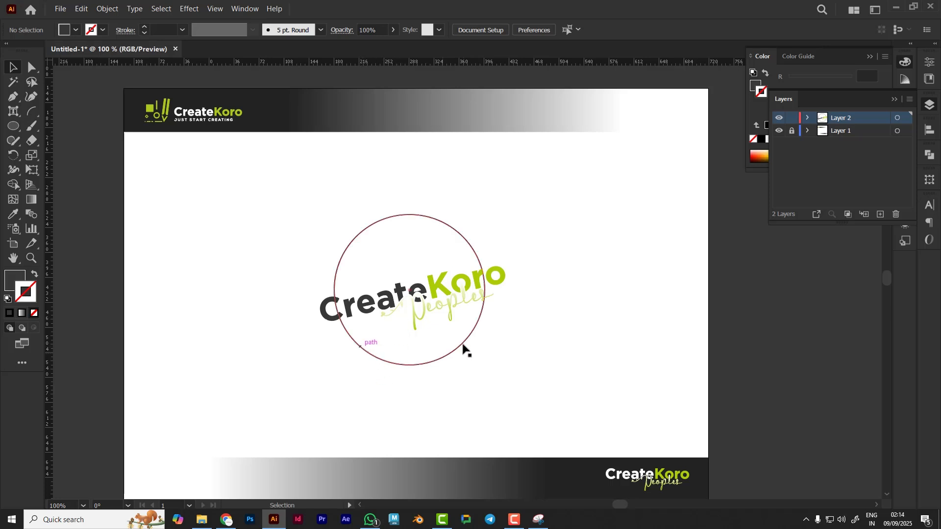
{"action": "scroll", "coordinate": [446, 271], "scroll_direction": "up", "scroll_amount": 1}
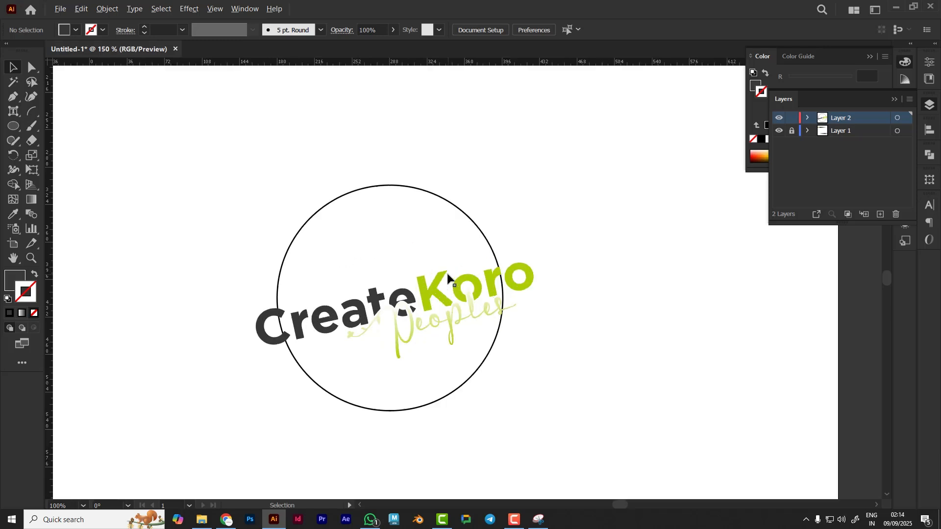
{"action": "left_click", "coordinate": [288, 333]}
{"action": "left_click", "coordinate": [531, 278]}
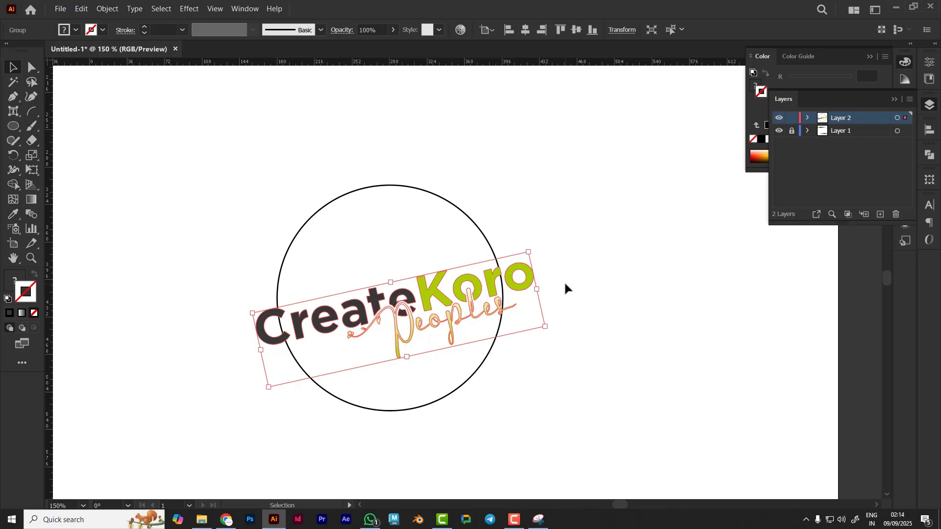
{"action": "left_click", "coordinate": [590, 289]}
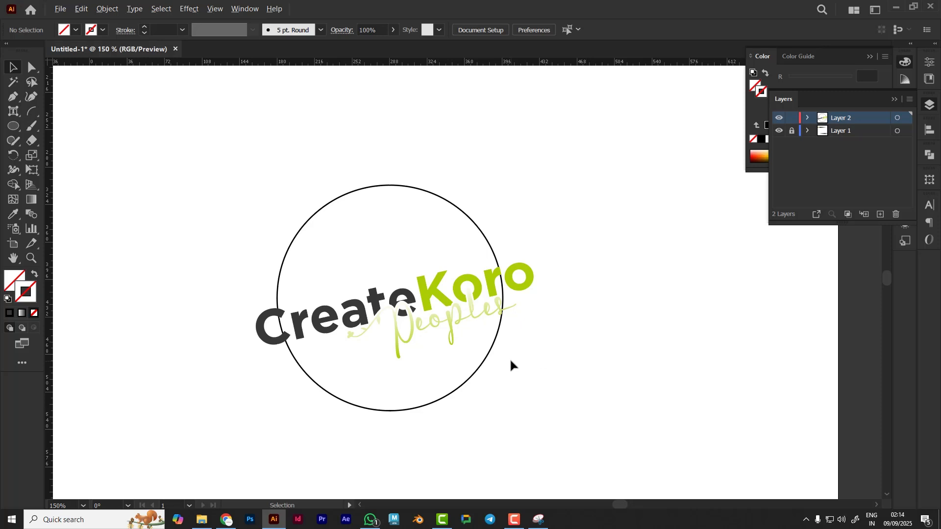
{"action": "scroll", "coordinate": [510, 361], "scroll_direction": "down", "scroll_amount": 2}
{"action": "scroll", "coordinate": [511, 361], "scroll_direction": "up", "scroll_amount": 1}
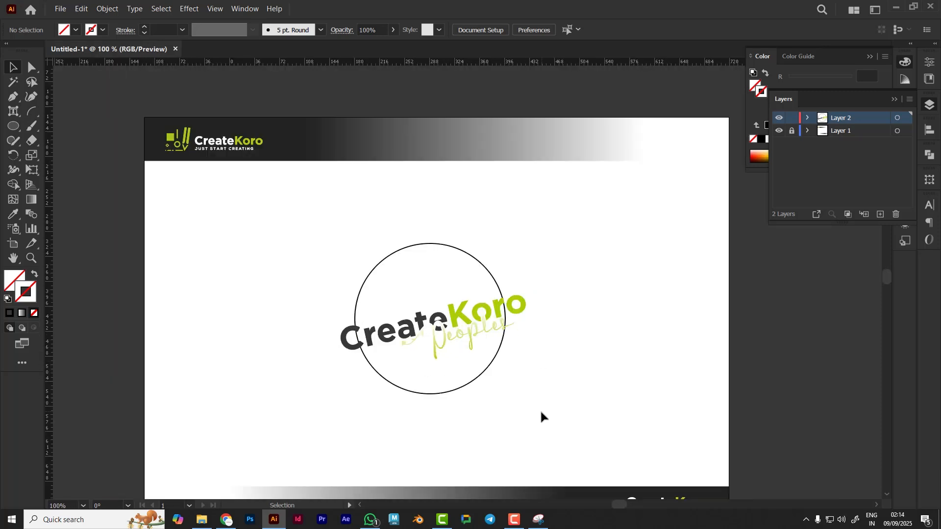
{"action": "scroll", "coordinate": [541, 415], "scroll_direction": "down", "scroll_amount": 2}
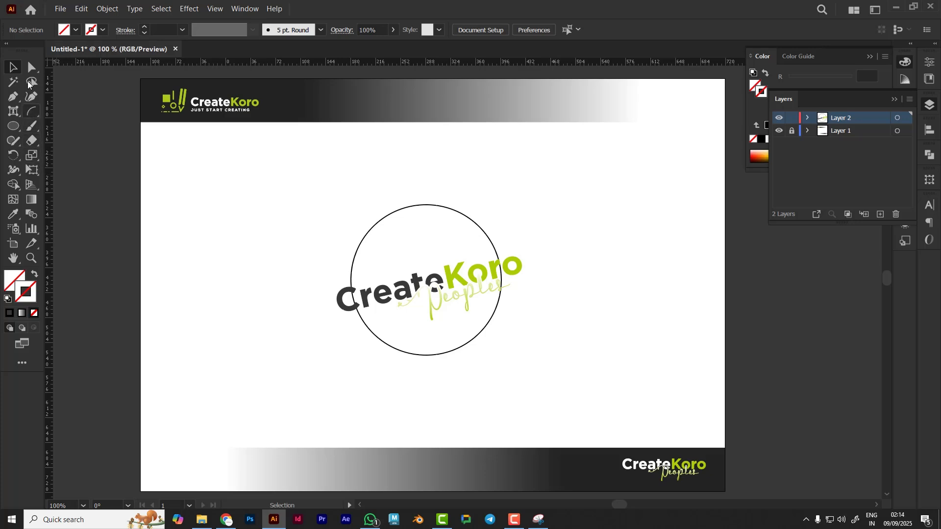
Switch to the Pen tool
{"action": "left_click", "coordinate": [15, 102]}
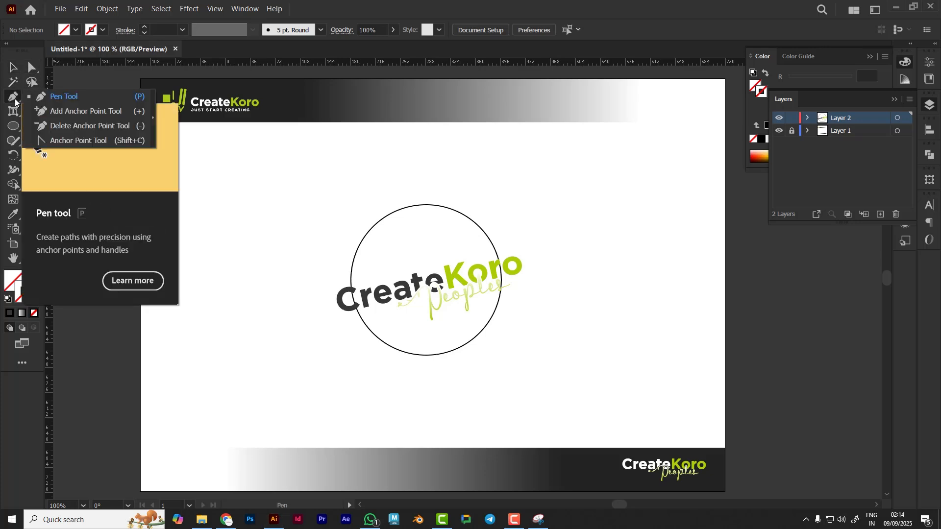
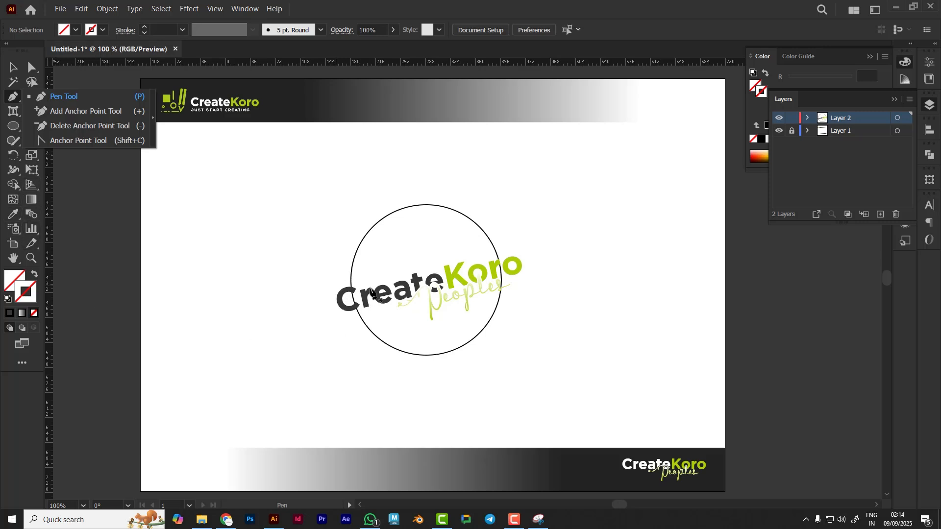
Add anchor points on the circle where the logo lettering crosses it on both sides
{"action": "left_click", "coordinate": [67, 112]}
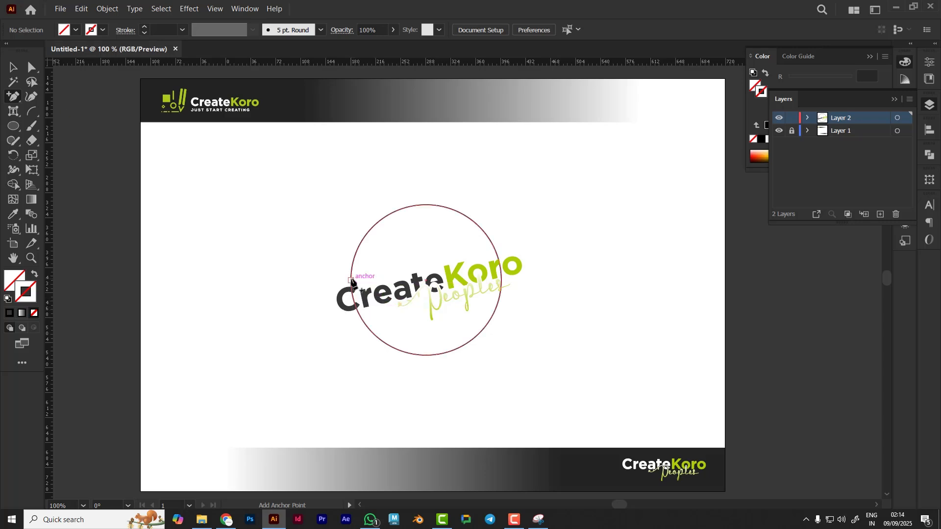
{"action": "left_click", "coordinate": [351, 275]}
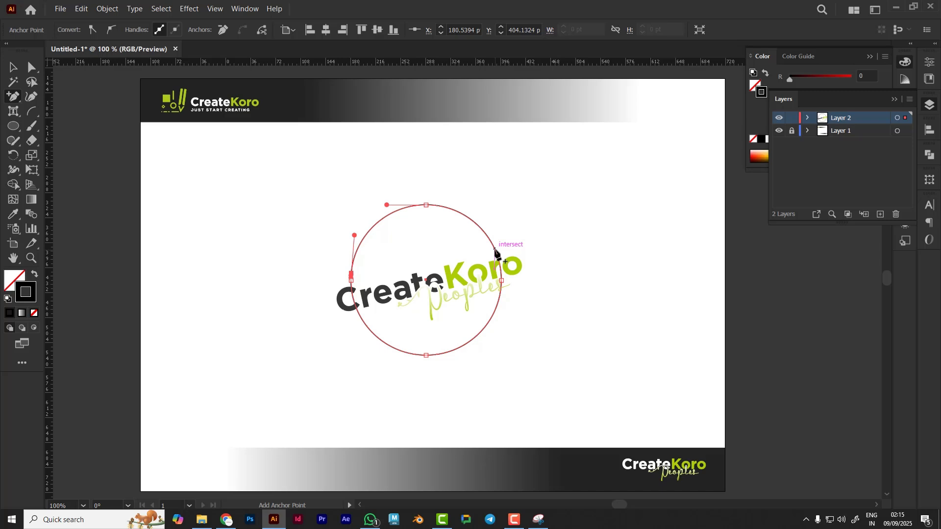
{"action": "key", "text": "ctrl+shift+a"}
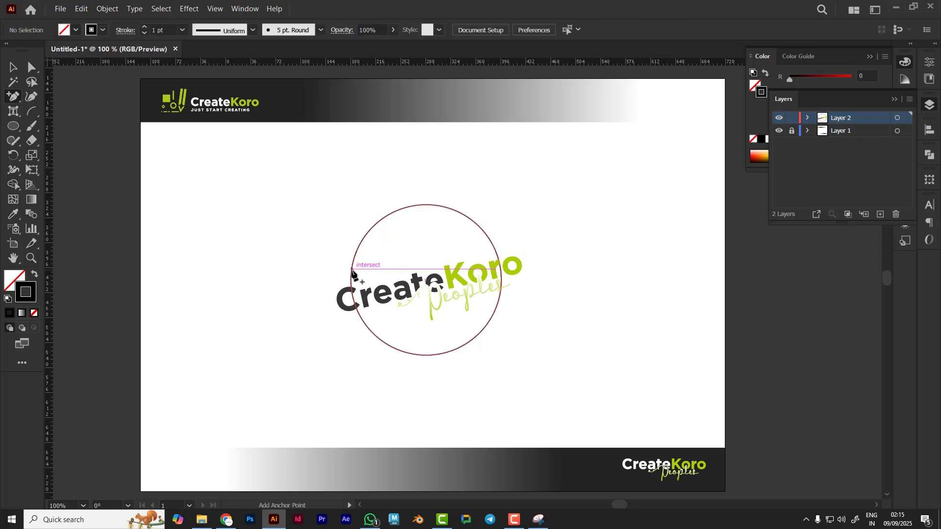
{"action": "left_click", "coordinate": [351, 272]}
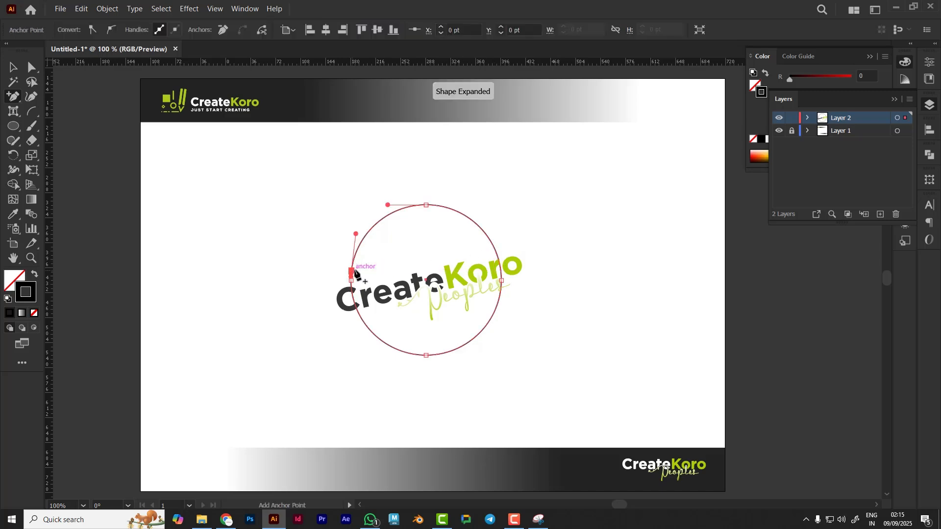
{"action": "left_click", "coordinate": [492, 244]}
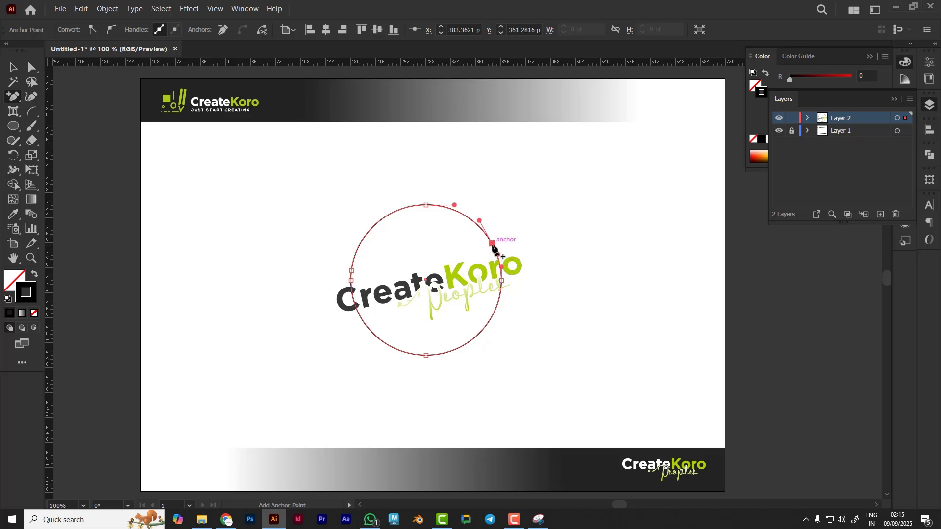
{"action": "left_click", "coordinate": [362, 321]}
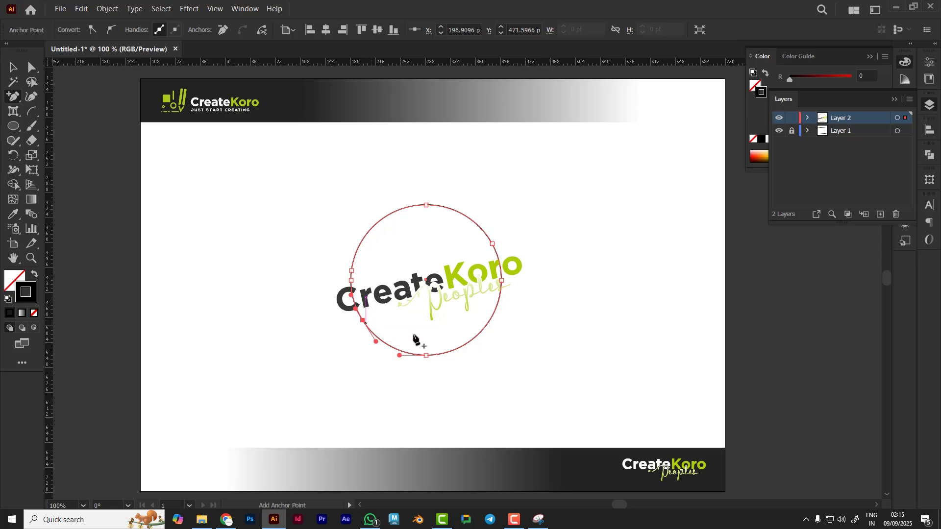
{"action": "left_click", "coordinate": [497, 306]}
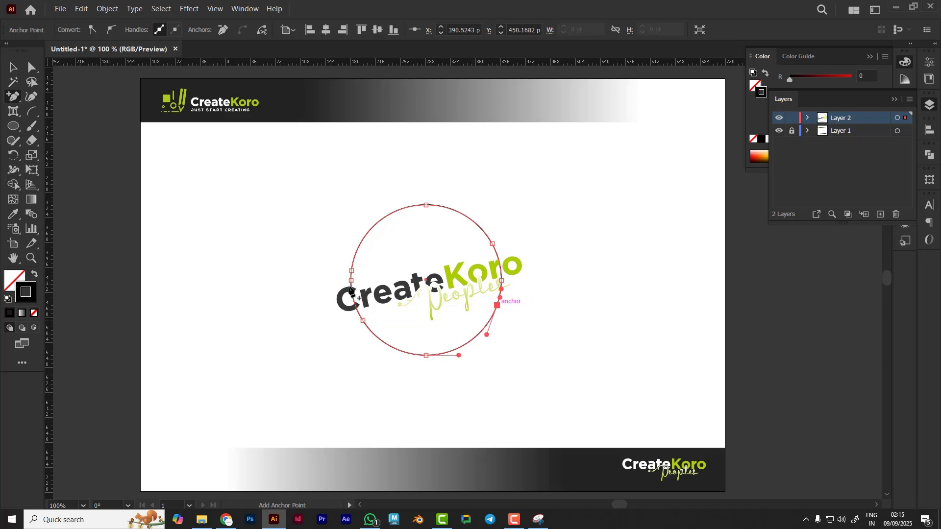
Delete the circle segments behind the logo lettering on the left and right sides
{"action": "key", "text": "a"}
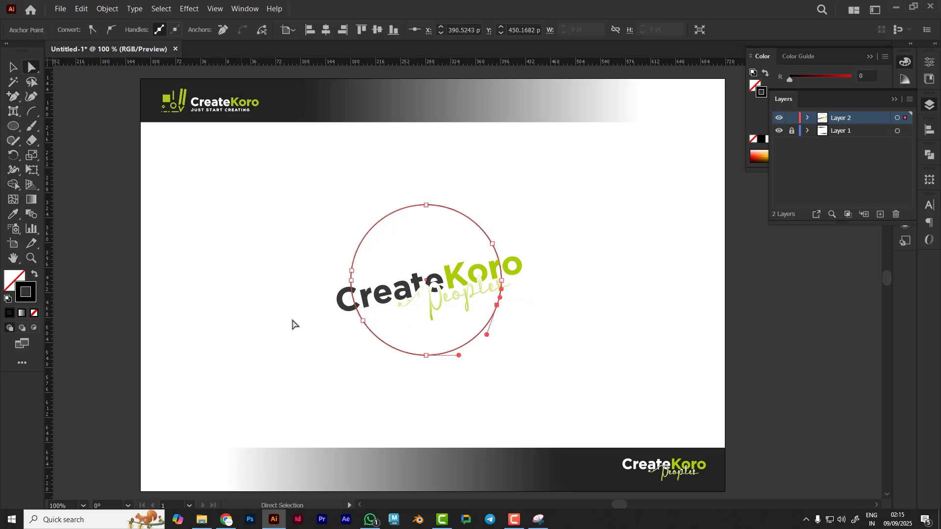
{"action": "left_click", "coordinate": [351, 282]}
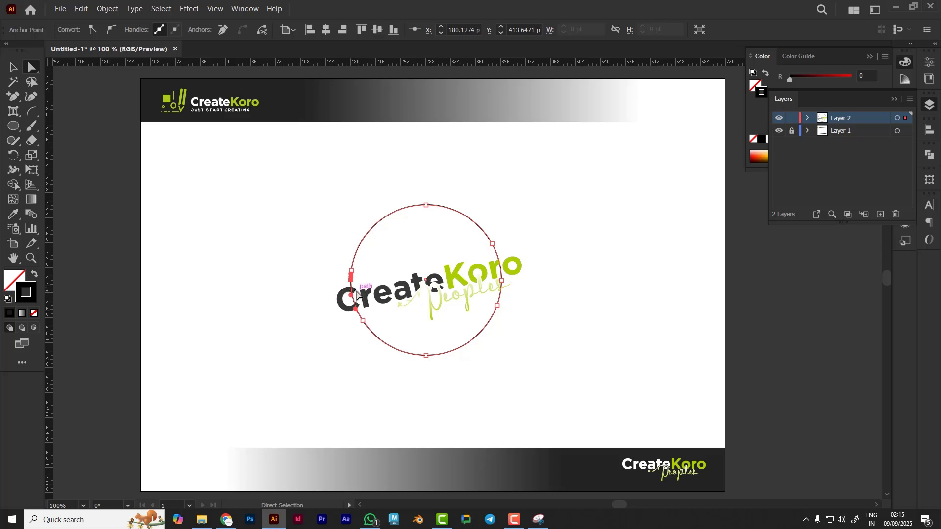
{"action": "left_click", "coordinate": [357, 294]}
{"action": "left_click", "coordinate": [576, 293]}
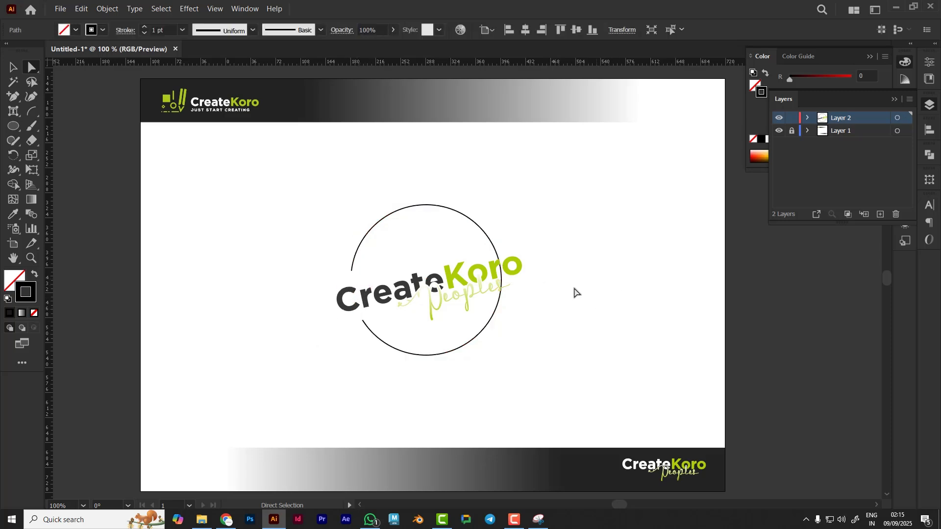
{"action": "left_click", "coordinate": [501, 279]}
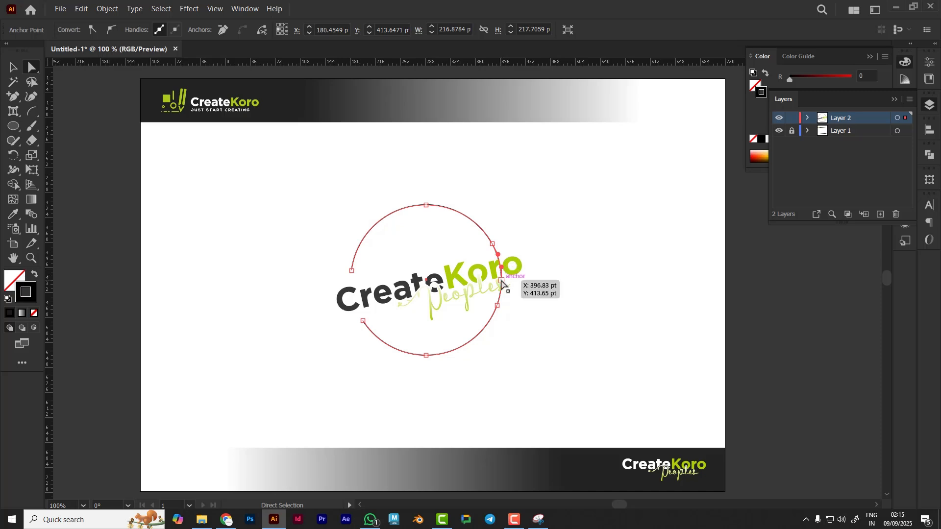
{"action": "left_click", "coordinate": [501, 280]}
{"action": "key", "text": "Delete"}
{"action": "left_click", "coordinate": [641, 297]}
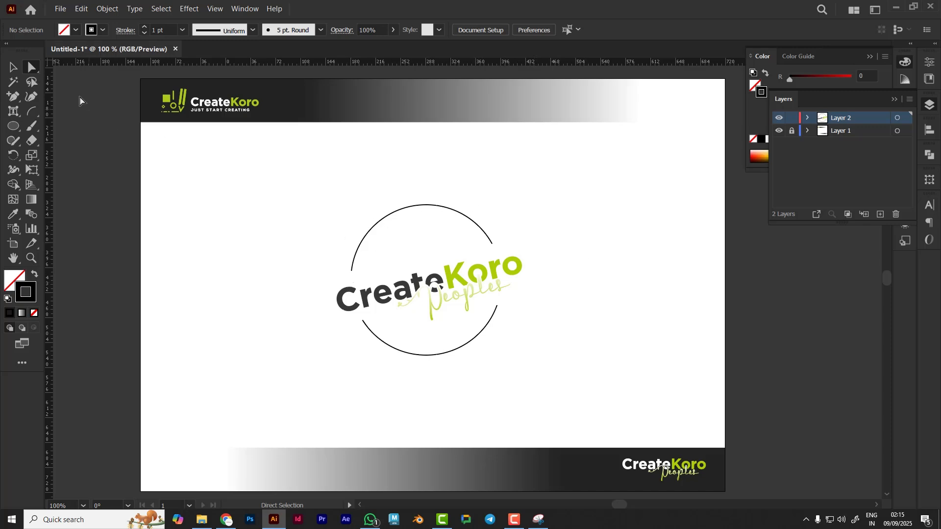
Use the Type on a Path tool with centred alignment to type CreateKoro along the circle's upper arc
{"action": "key", "text": "v"}
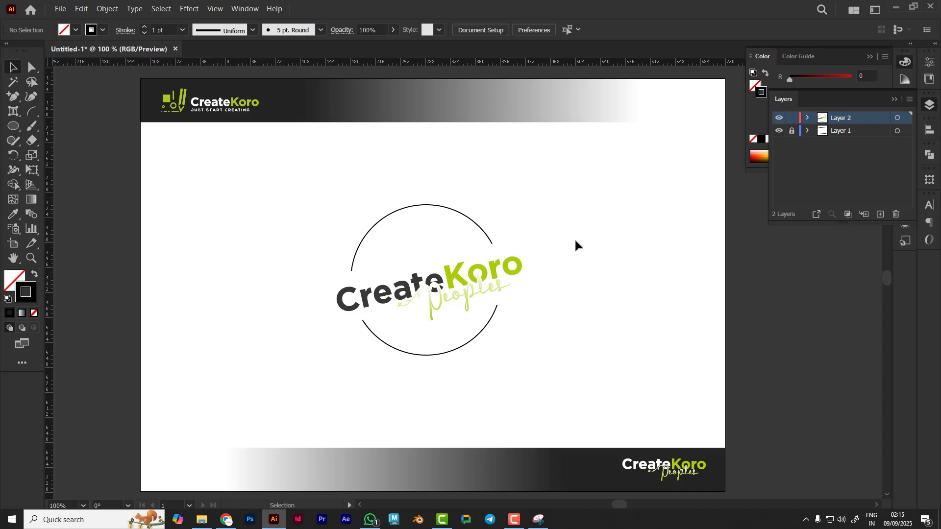
{"action": "scroll", "coordinate": [438, 288], "scroll_direction": "up", "scroll_amount": 1}
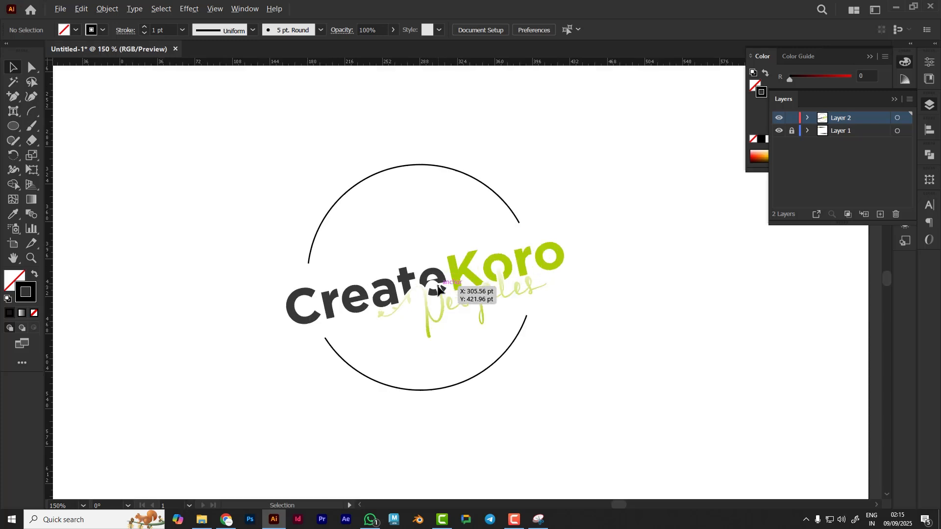
{"action": "scroll", "coordinate": [438, 288], "scroll_direction": "down", "scroll_amount": 1}
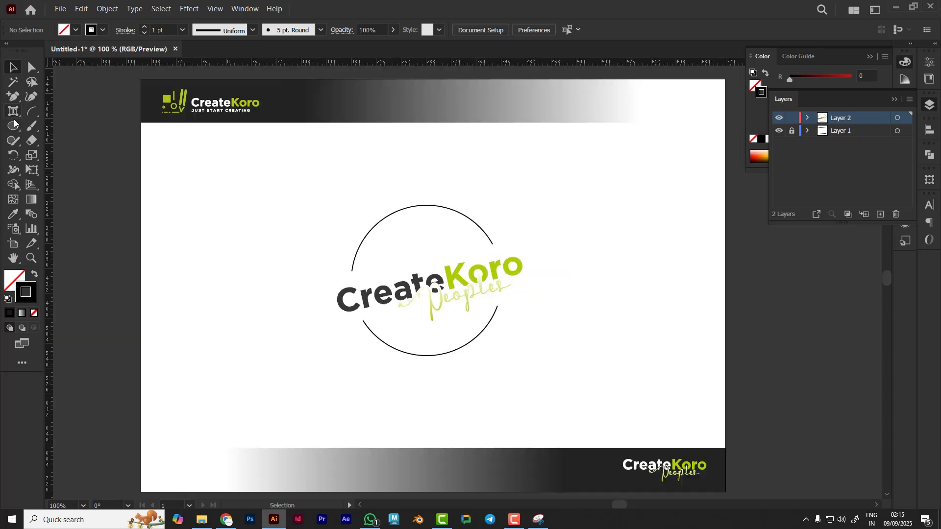
{"action": "left_click_drag", "start_coordinate": [15, 117], "coordinate": [69, 142]}
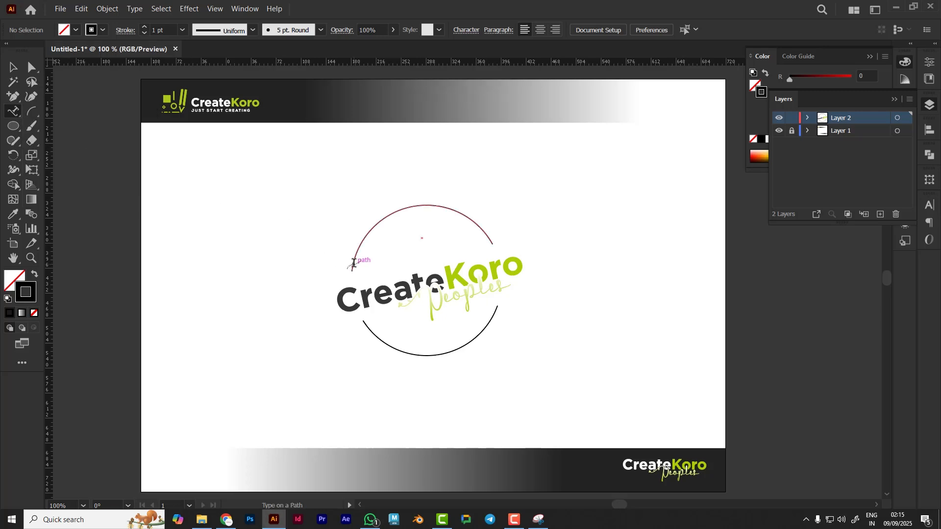
{"action": "left_click", "coordinate": [540, 32]}
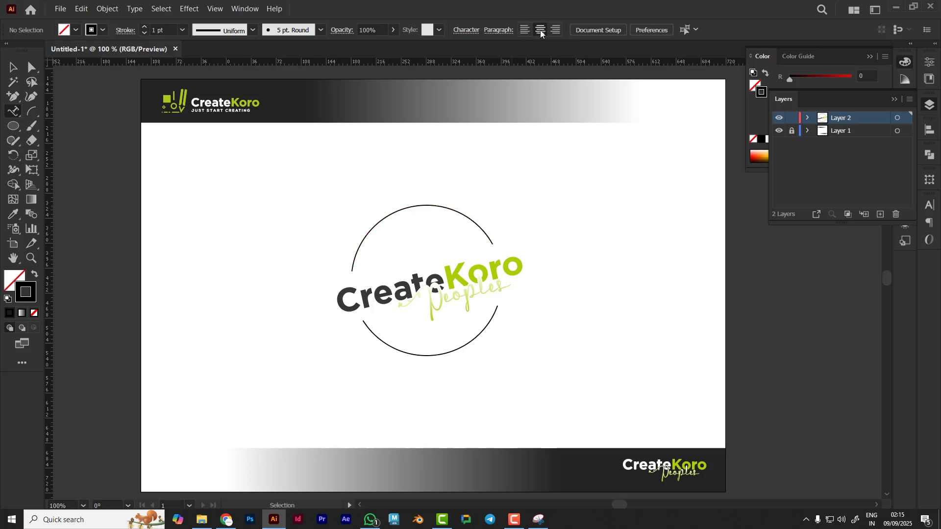
{"action": "left_click", "coordinate": [405, 208]}
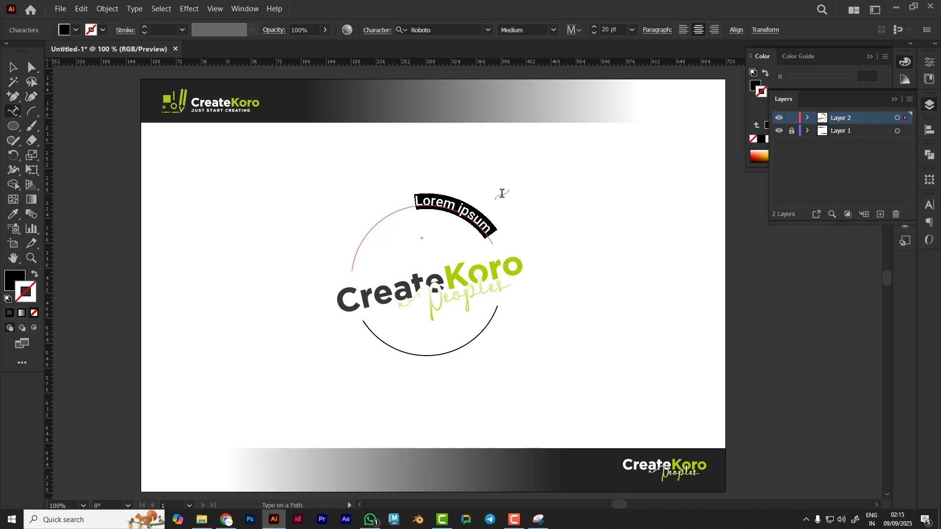
{"action": "type", "text": "Create"}
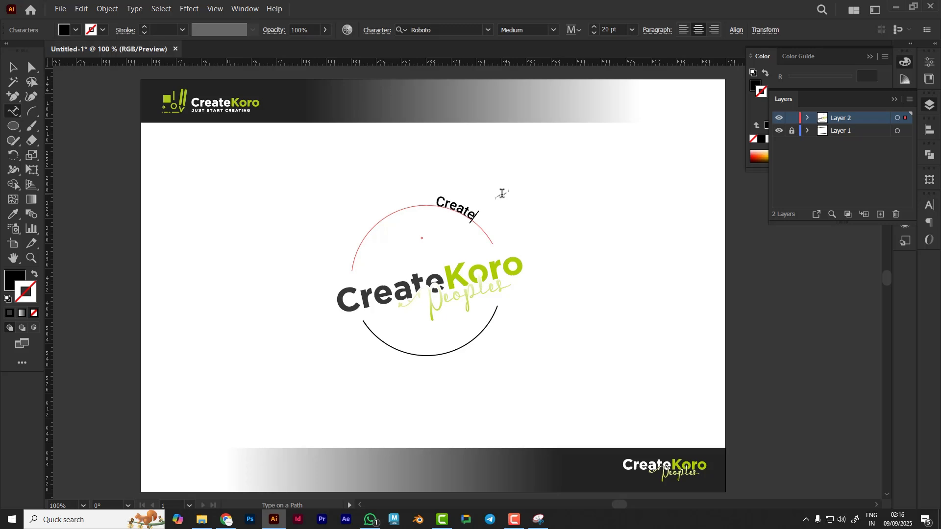
{"action": "type", "text": "Koro"}
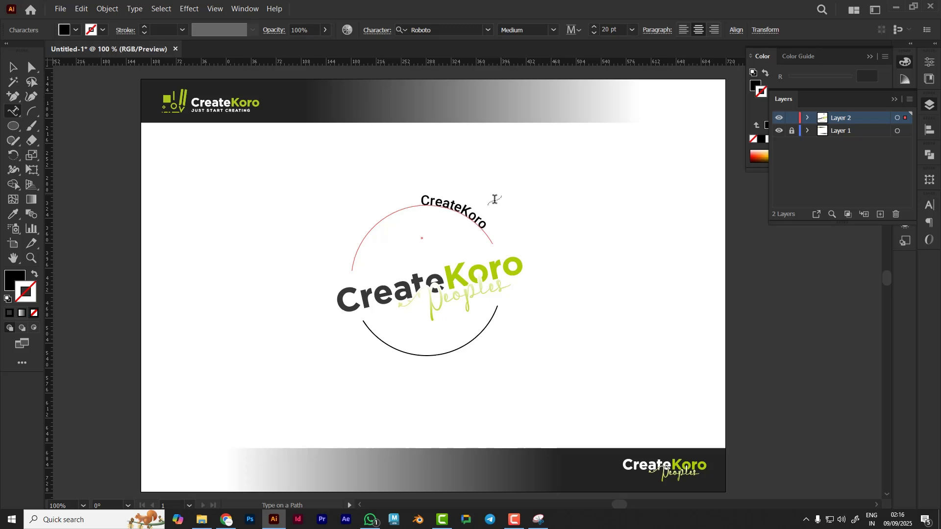
Select the arc lettering and set its font size to 28 pt
{"action": "left_click_drag", "start_coordinate": [485, 226], "coordinate": [411, 193]}
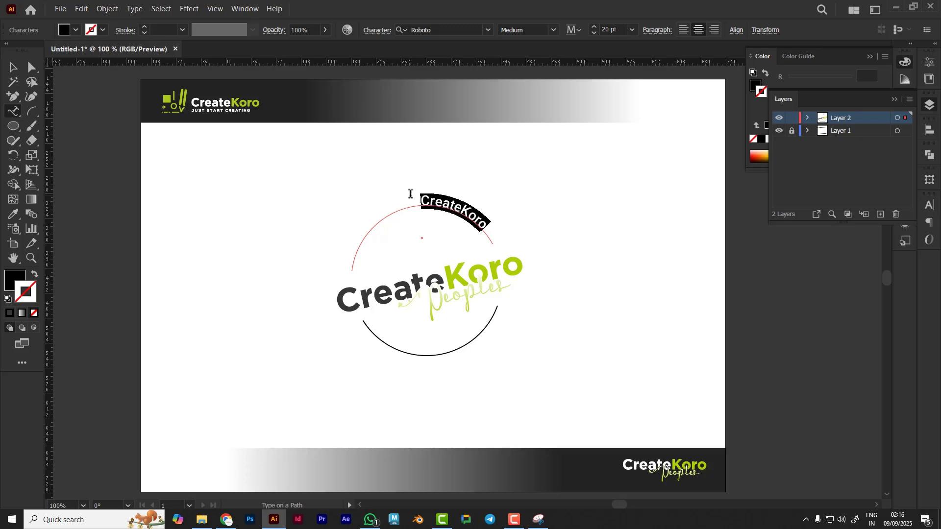
{"action": "left_click", "coordinate": [620, 29]}
{"action": "key", "text": "Up"}
{"action": "key", "text": "Up"}
{"action": "key", "text": "Up"}
{"action": "key", "text": "Up"}
{"action": "key", "text": "Up"}
{"action": "key", "text": "Up"}
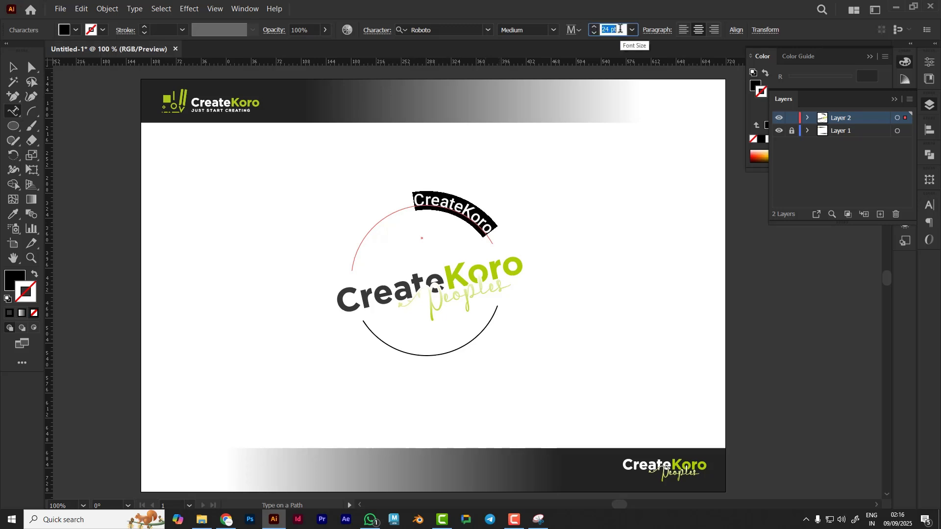
{"action": "key", "text": "Up"}
{"action": "key", "text": "Up"}
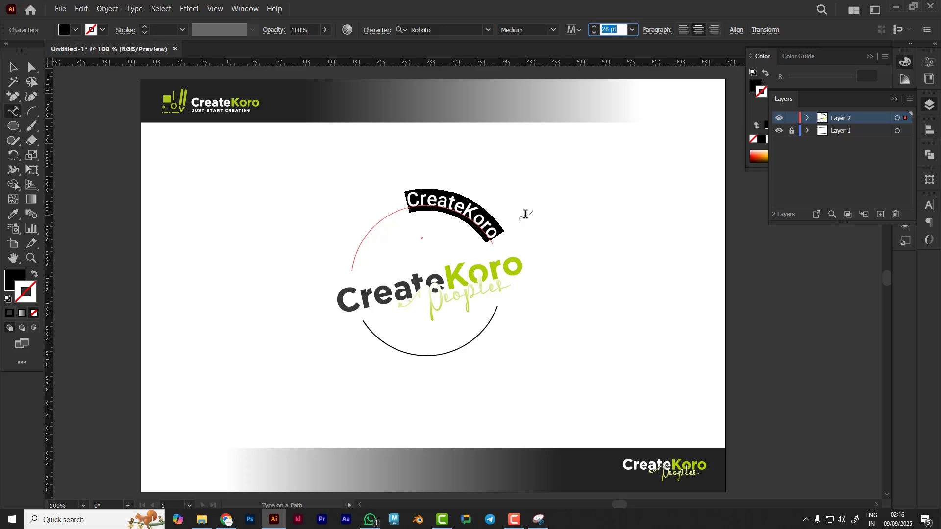
Adjust the path text's start and end brackets so CreateKoro sits centred on the upper arc
{"action": "left_click", "coordinate": [14, 70]}
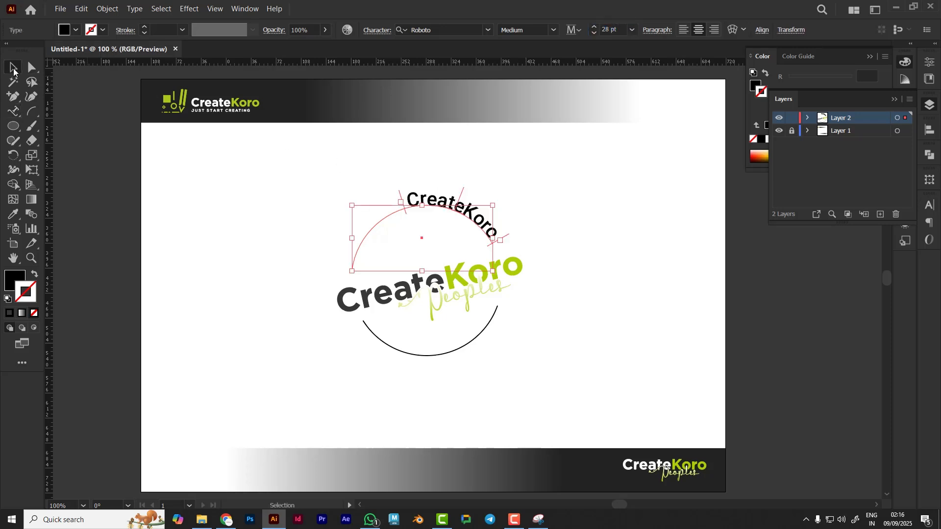
{"action": "left_click", "coordinate": [197, 185]}
{"action": "left_click", "coordinate": [477, 222]}
{"action": "left_click_drag", "start_coordinate": [400, 197], "coordinate": [340, 270]}
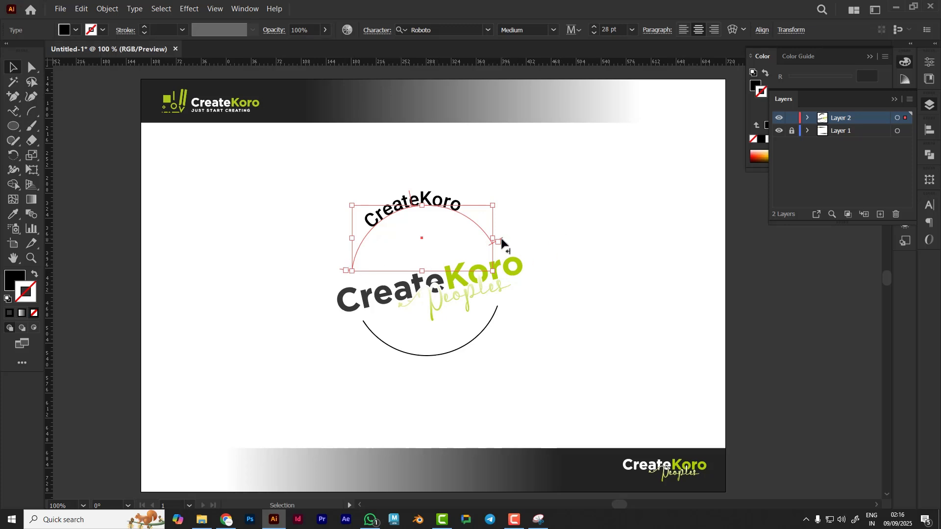
{"action": "mouse_move", "coordinate": [501, 234]}
{"action": "left_mouse_down"}
{"action": "mouse_move", "coordinate": [467, 189]}
{"action": "mouse_move", "coordinate": [507, 239]}
{"action": "left_mouse_up"}
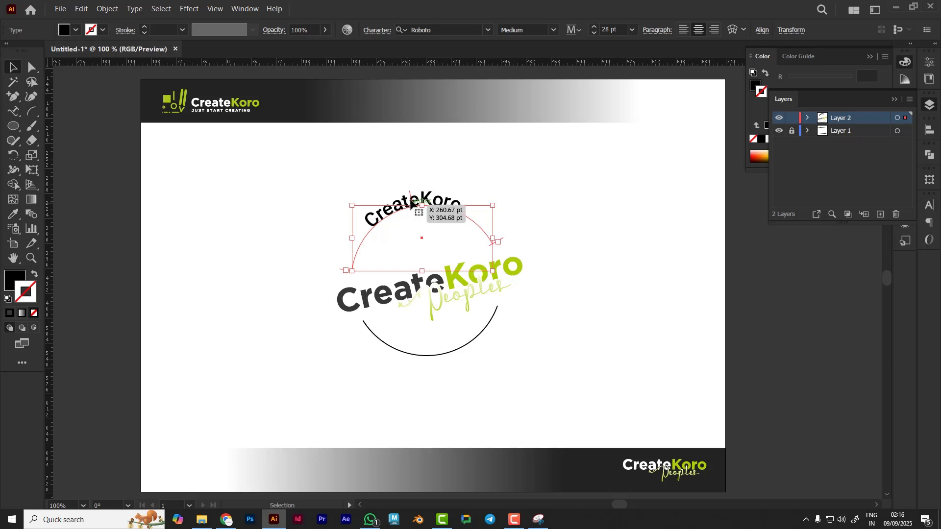
{"action": "left_click_drag", "start_coordinate": [410, 192], "coordinate": [412, 192]}
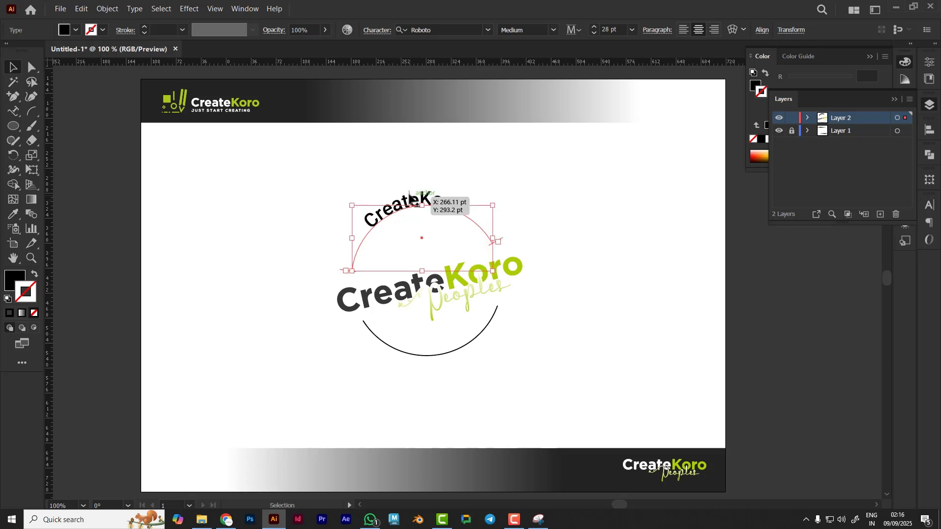
{"action": "mouse_move", "coordinate": [410, 192]}
{"action": "left_mouse_down"}
{"action": "mouse_move", "coordinate": [427, 196]}
{"action": "mouse_move", "coordinate": [409, 196]}
{"action": "left_mouse_up"}
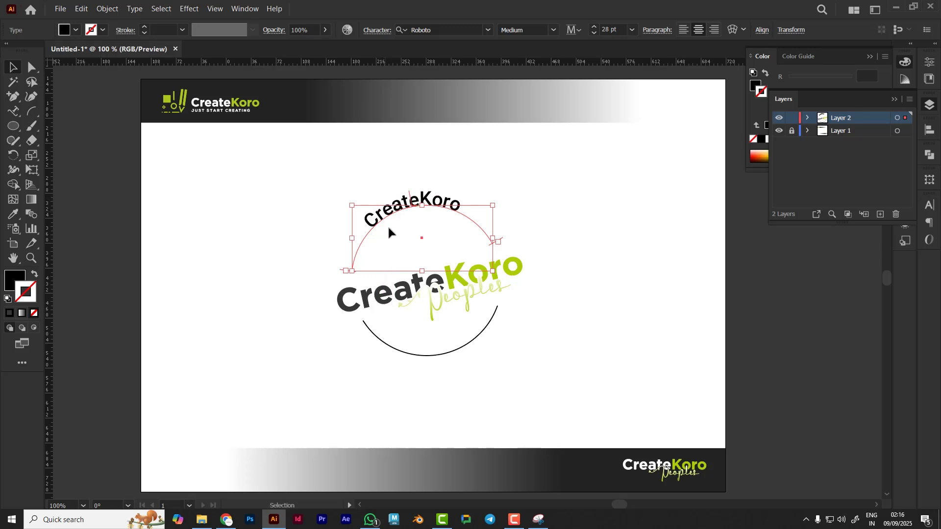
{"action": "left_click_drag", "start_coordinate": [340, 270], "coordinate": [398, 208]}
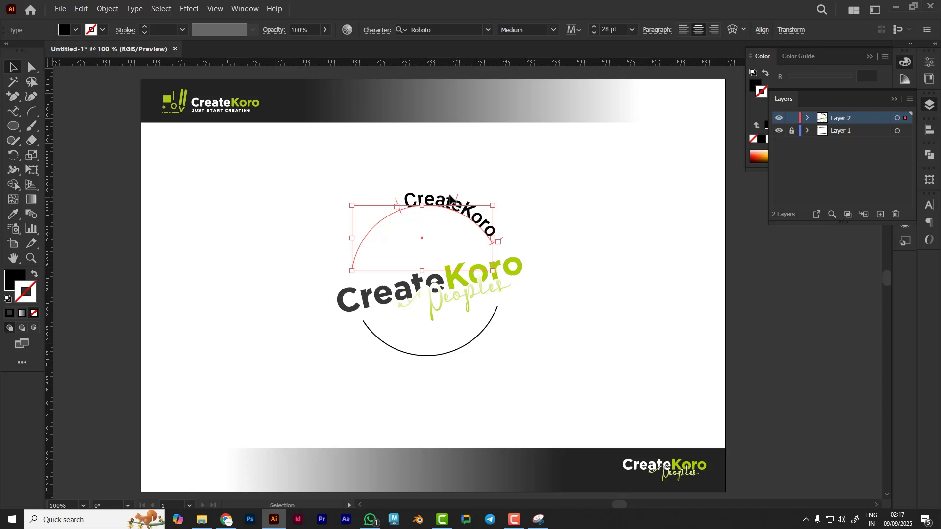
{"action": "left_click_drag", "start_coordinate": [458, 203], "coordinate": [421, 198]}
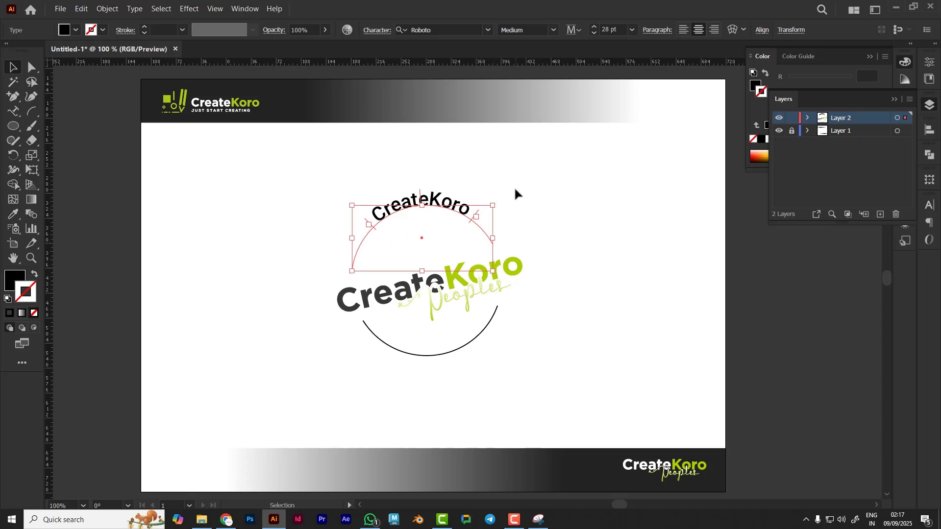
{"action": "left_click_drag", "start_coordinate": [365, 223], "coordinate": [356, 261]}
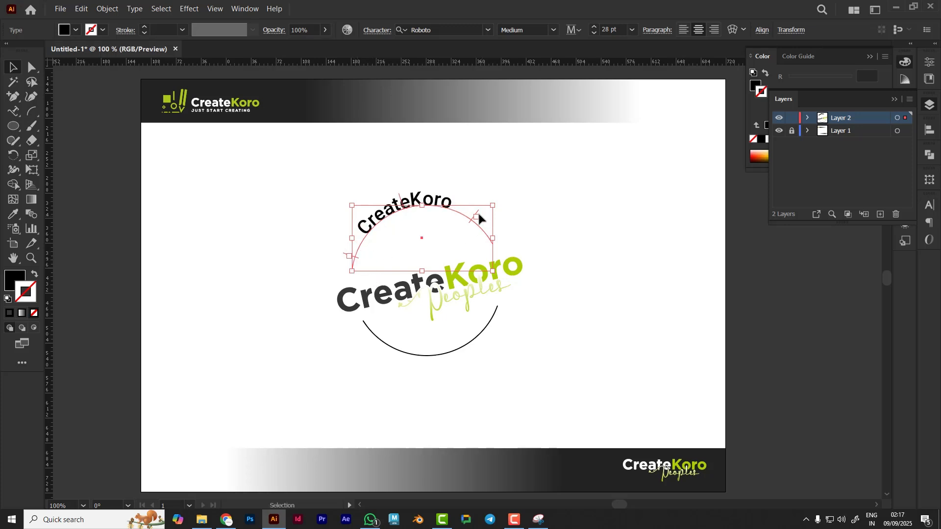
{"action": "left_click_drag", "start_coordinate": [477, 213], "coordinate": [517, 226]}
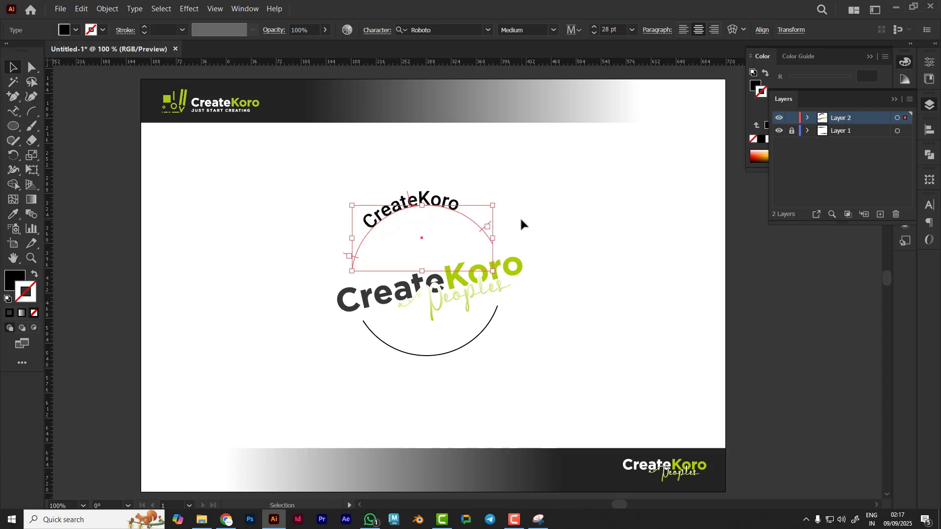
Select the arc lettering and change its font to Nexa Heavy
{"action": "left_click", "coordinate": [14, 111]}
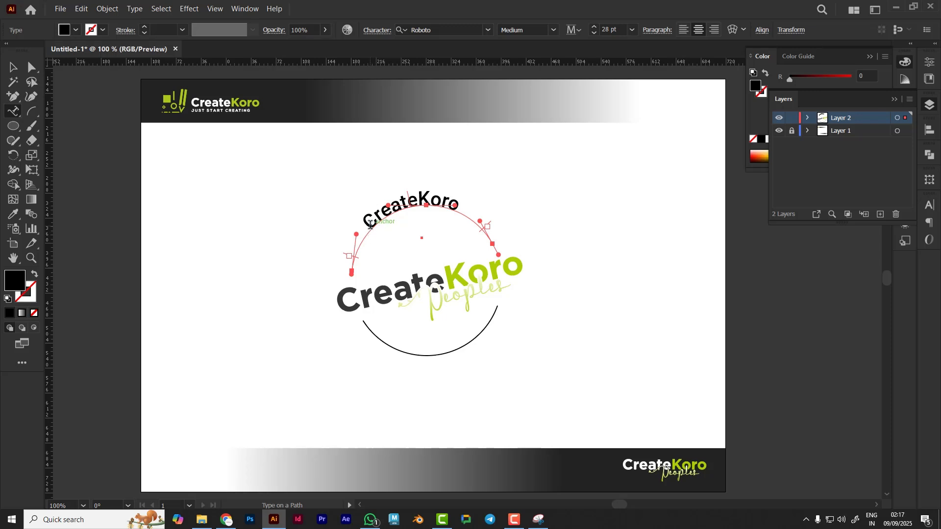
{"action": "left_click_drag", "start_coordinate": [369, 225], "coordinate": [466, 204]}
{"action": "left_click", "coordinate": [448, 31]}
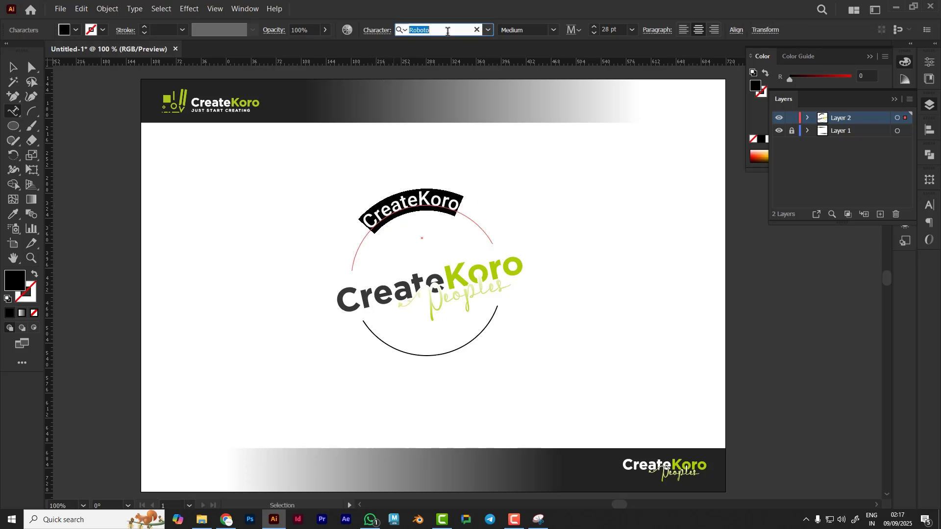
{"action": "type", "text": "N"}
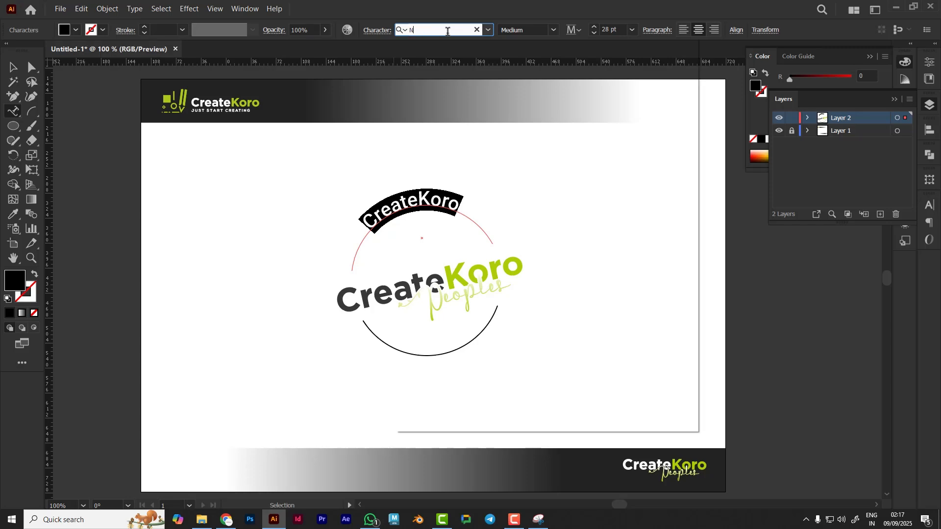
{"action": "type", "text": "exa"}
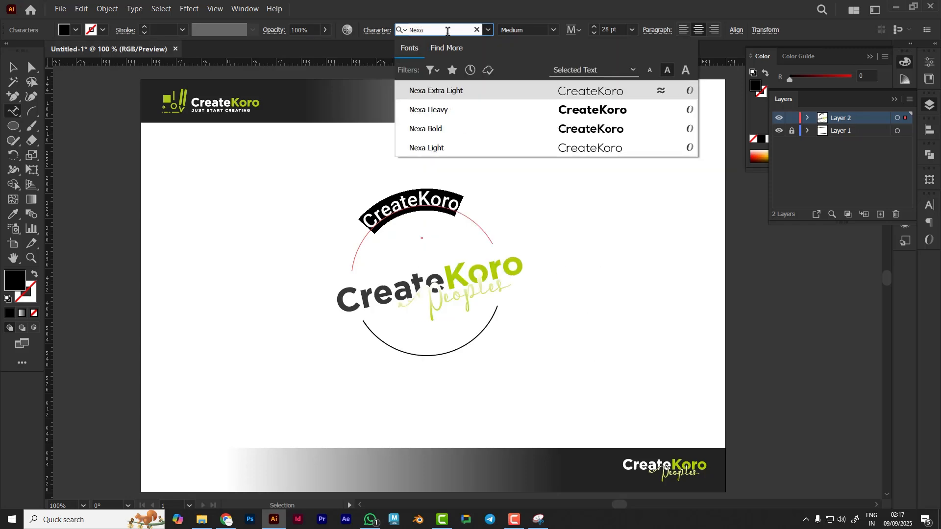
{"action": "left_click", "coordinate": [607, 113]}
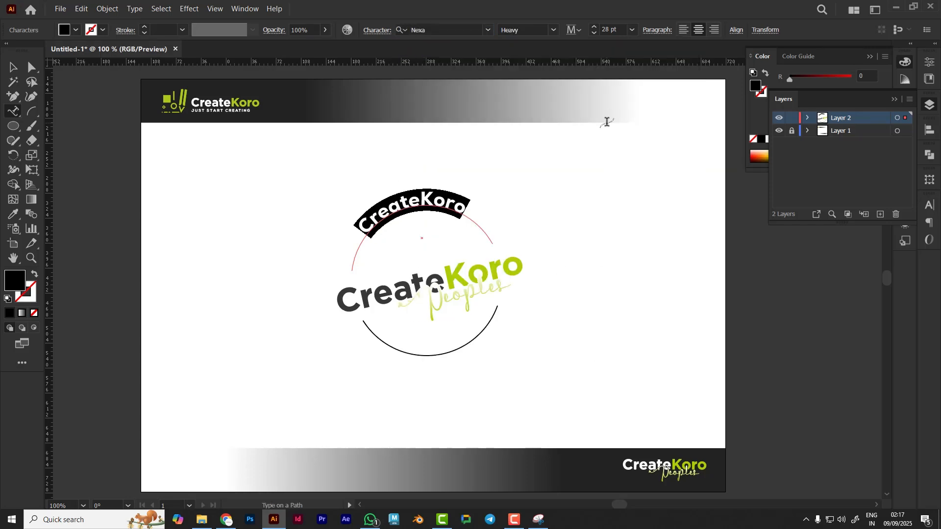
Reselect the arc lettering and increase its tracking to 130
{"action": "left_click", "coordinate": [453, 195]}
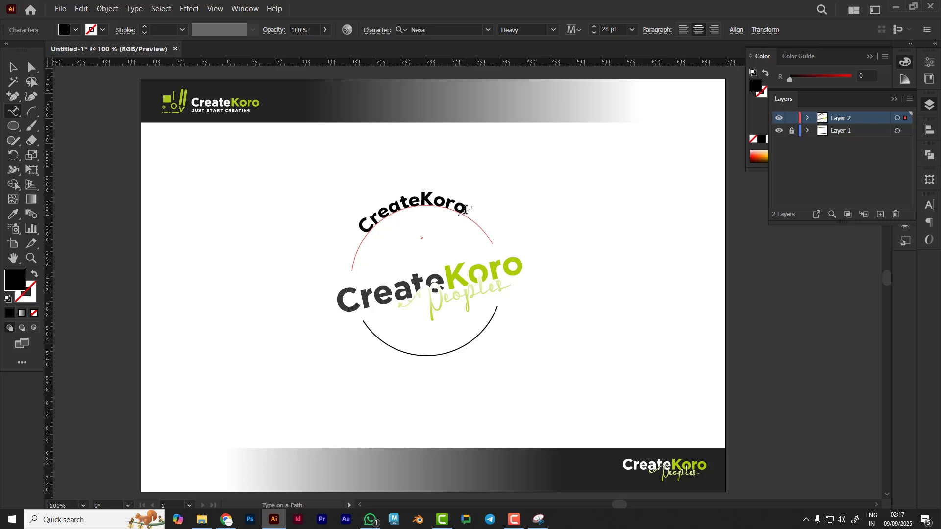
{"action": "left_click_drag", "start_coordinate": [361, 229], "coordinate": [469, 200]}
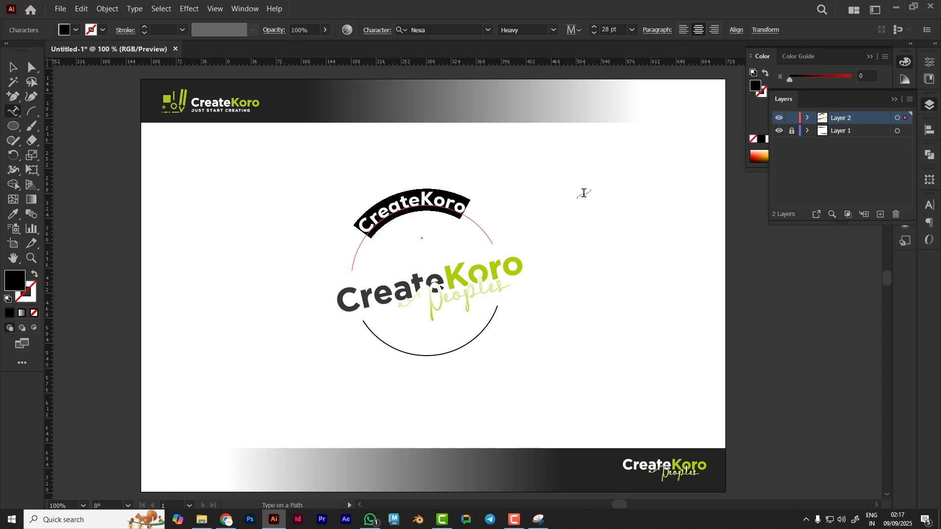
{"action": "left_click", "coordinate": [892, 100]}
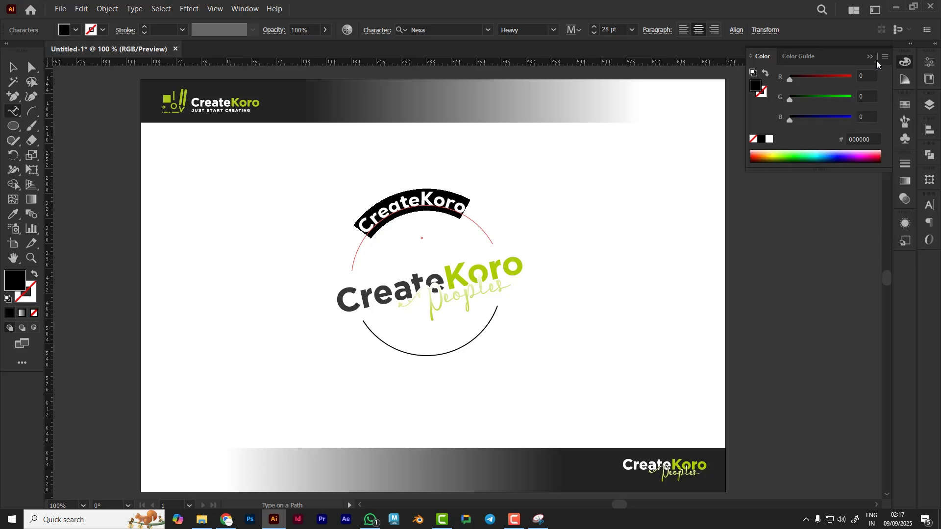
{"action": "left_click", "coordinate": [876, 60]}
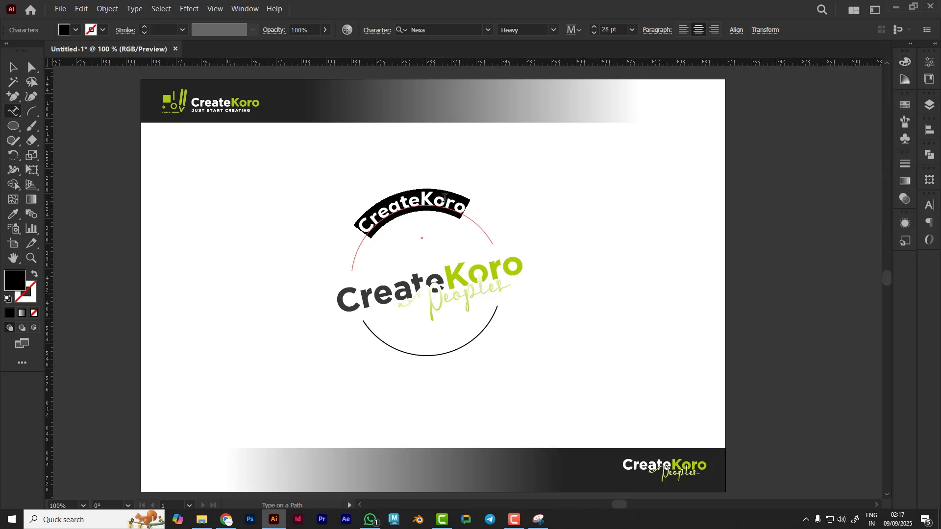
{"action": "left_click", "coordinate": [929, 209]}
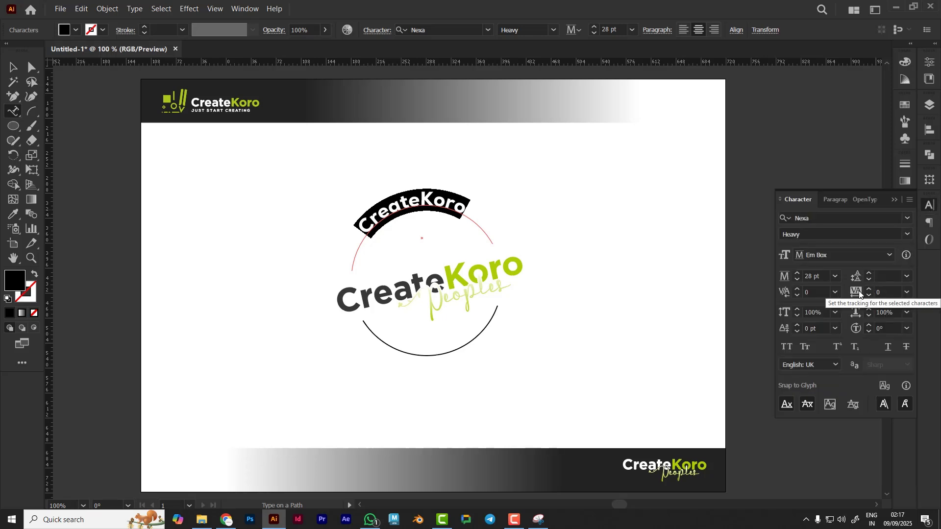
{"action": "left_click", "coordinate": [888, 291]}
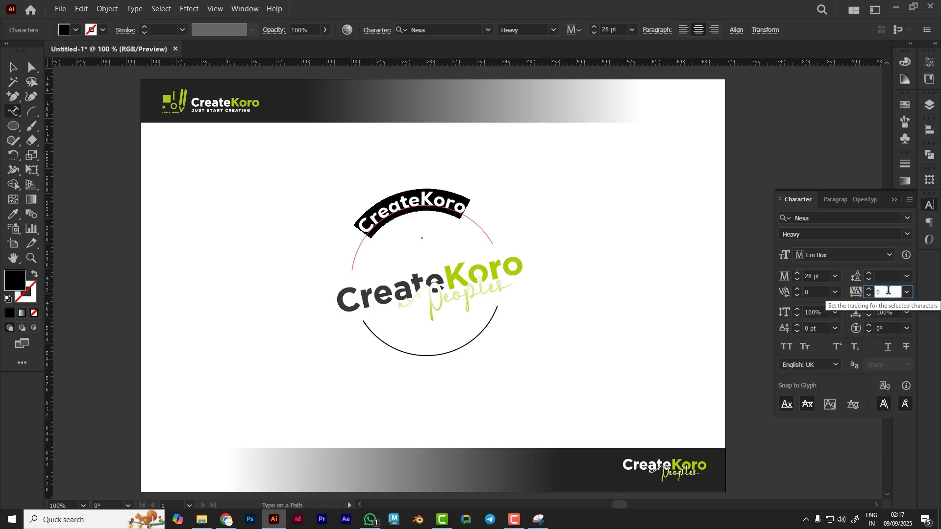
{"action": "scroll", "coordinate": [888, 291], "scroll_direction": "up", "scroll_amount": 20}
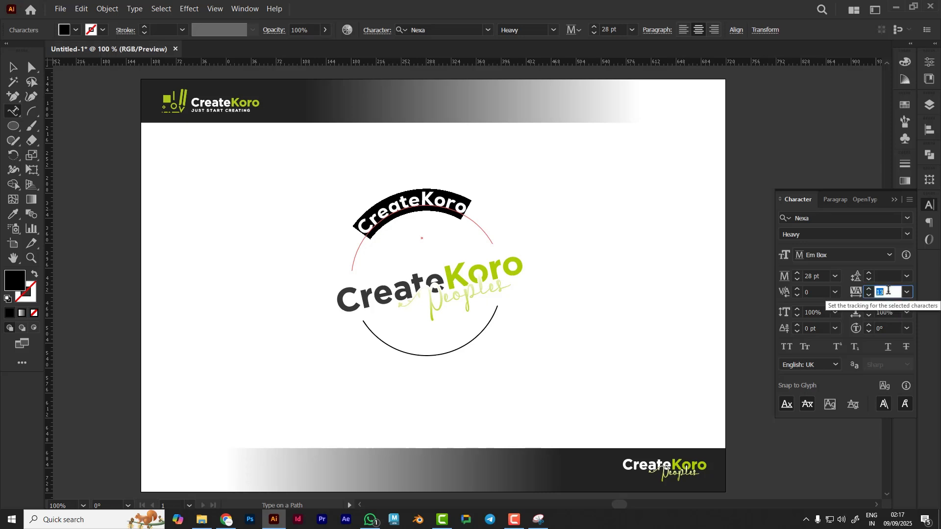
{"action": "scroll", "coordinate": [889, 290], "scroll_direction": "up", "scroll_amount": 20}
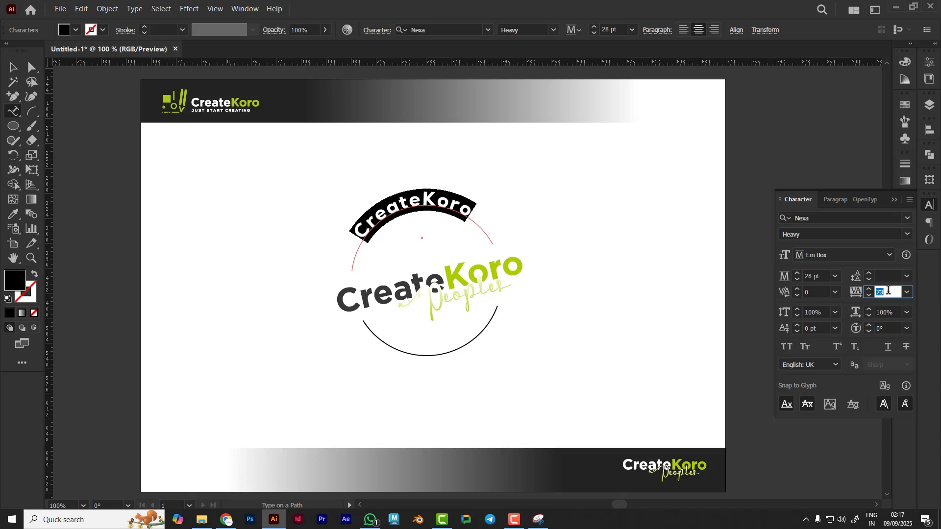
{"action": "scroll", "coordinate": [889, 290], "scroll_direction": "up", "scroll_amount": 20}
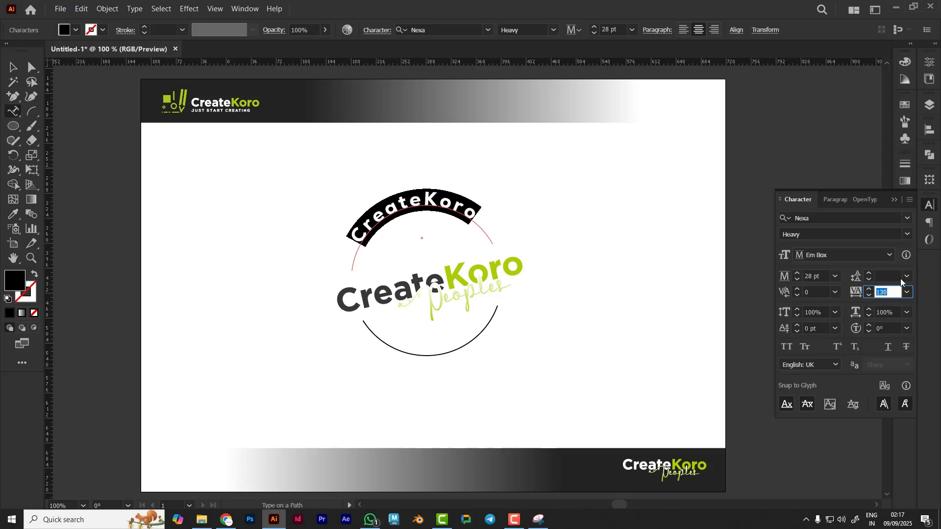
Increase the arc lettering's font size to 34 pt, then deselect it
{"action": "left_click", "coordinate": [825, 276]}
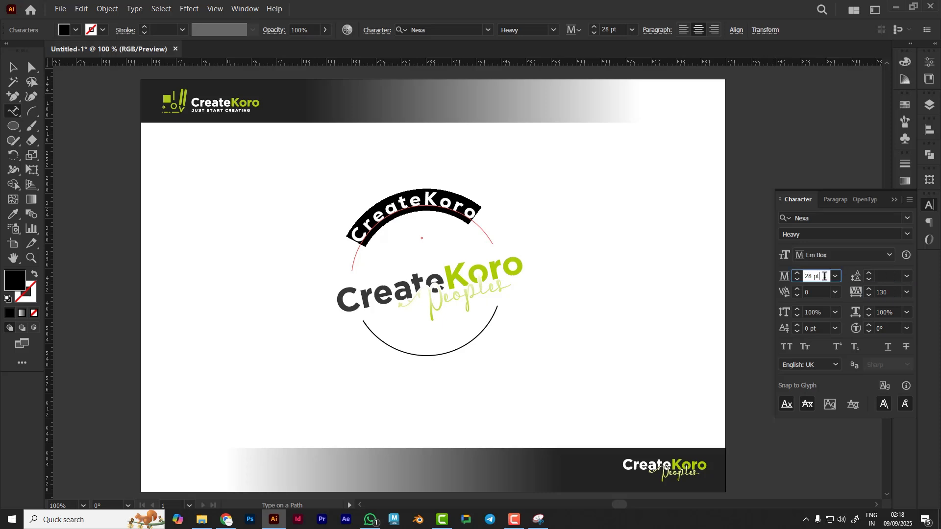
{"action": "scroll", "coordinate": [825, 276], "scroll_direction": "up", "scroll_amount": 5}
{"action": "scroll", "coordinate": [825, 277], "scroll_direction": "up", "scroll_amount": 1}
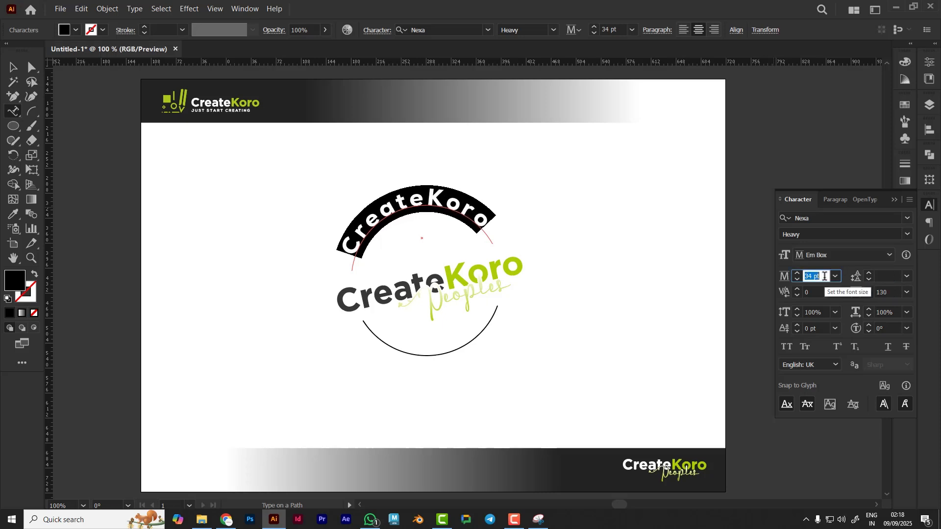
{"action": "key", "text": "Escape"}
{"action": "left_click", "coordinate": [226, 268]}
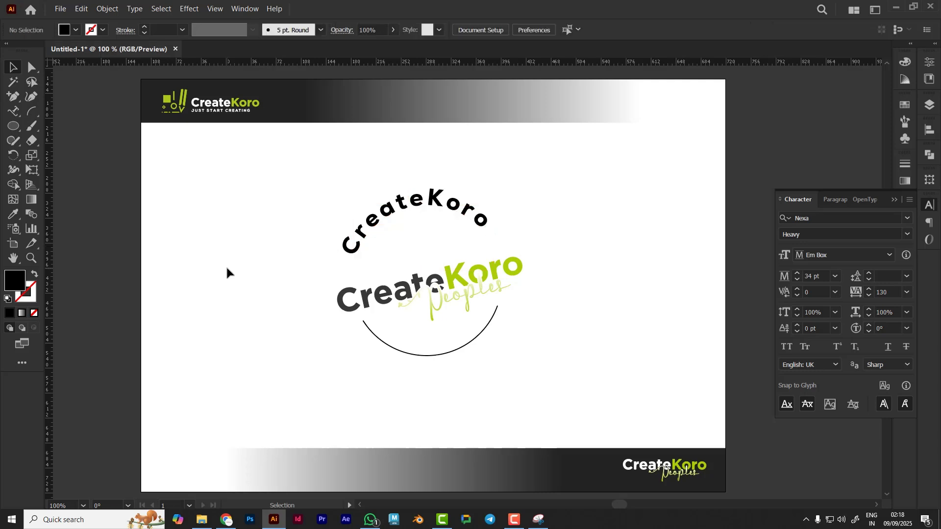
Select Create in the arc lettering and set its fill colour to #383838
{"action": "left_click", "coordinate": [14, 112]}
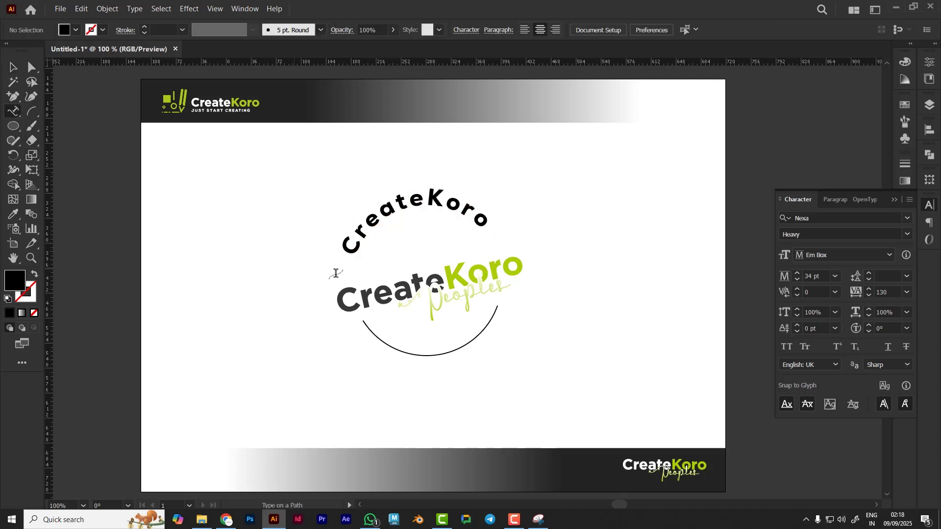
{"action": "left_click_drag", "start_coordinate": [357, 240], "coordinate": [422, 207]}
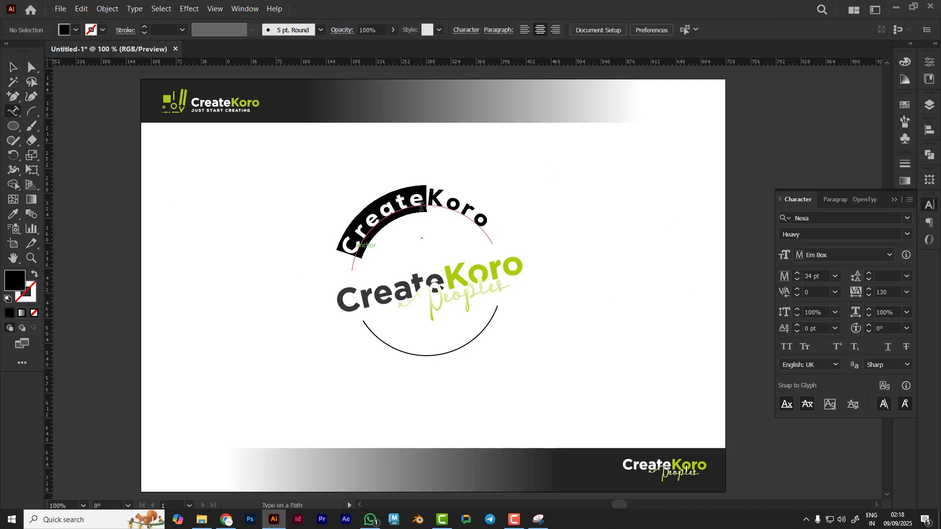
{"action": "left_click", "coordinate": [12, 214]}
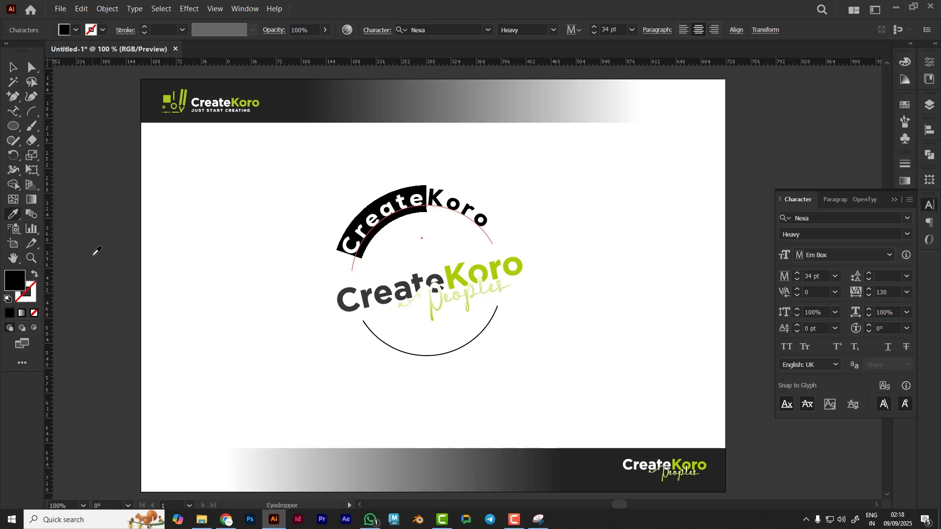
{"action": "left_click", "coordinate": [96, 251]}
{"action": "double_click", "coordinate": [15, 281]}
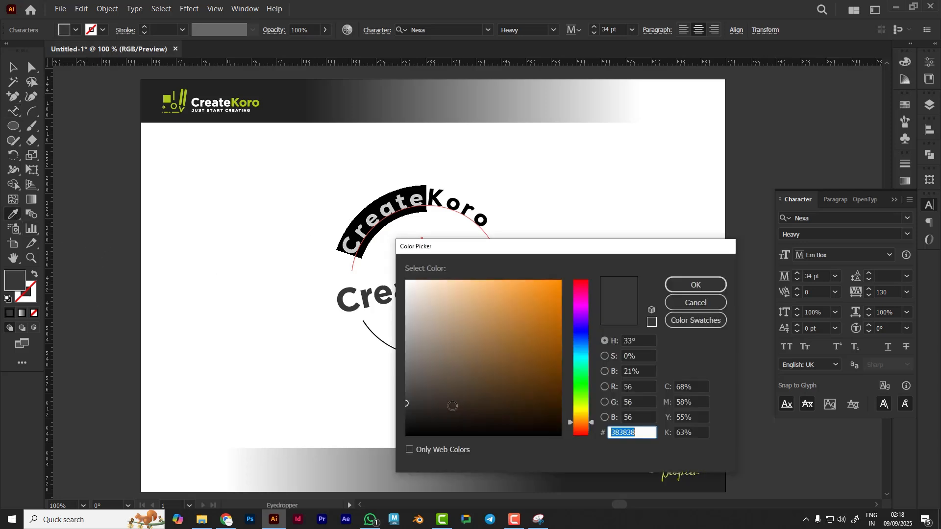
{"action": "left_click", "coordinate": [715, 290]}
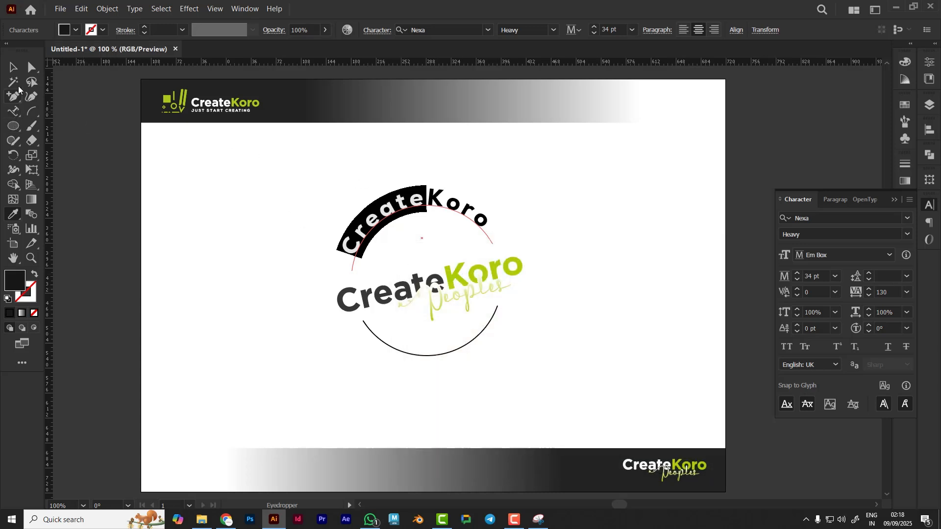
Select Koro in the arc lettering and sample the green from the main logo's Koro
{"action": "left_click", "coordinate": [13, 111]}
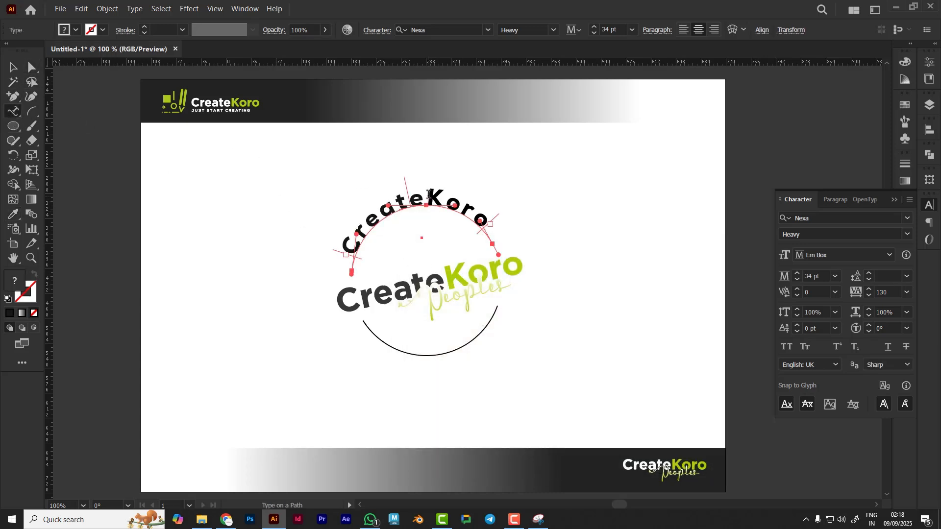
{"action": "left_click_drag", "start_coordinate": [429, 194], "coordinate": [492, 223]}
{"action": "left_click", "coordinate": [14, 214]}
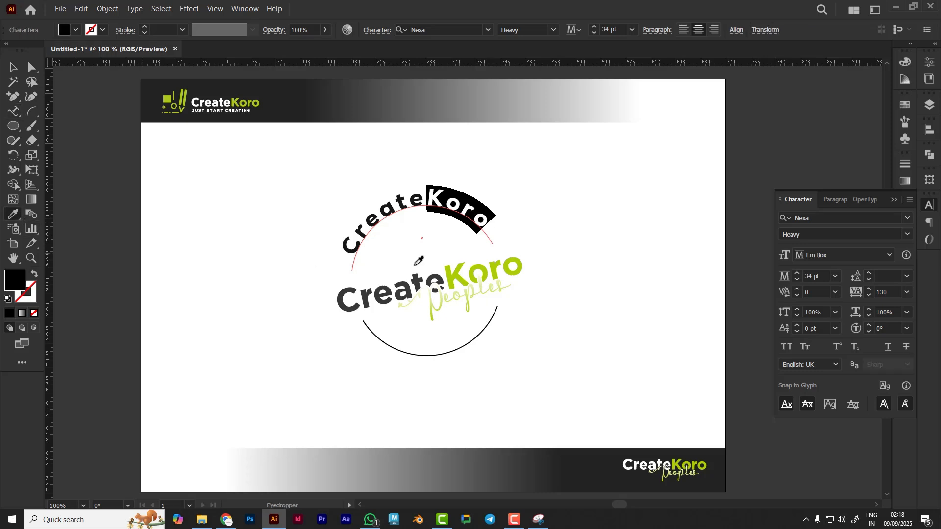
{"action": "left_click", "coordinate": [520, 267]}
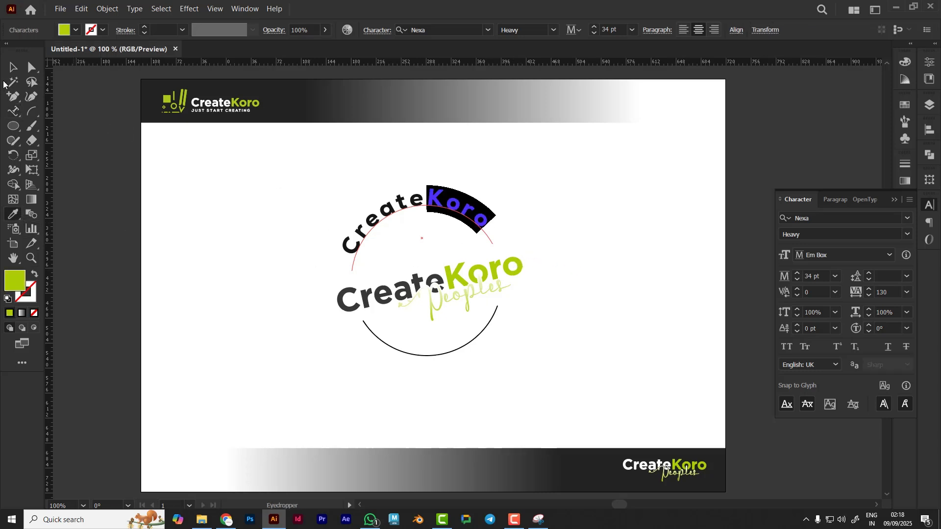
{"action": "key", "text": "v"}
{"action": "left_click", "coordinate": [571, 266]}
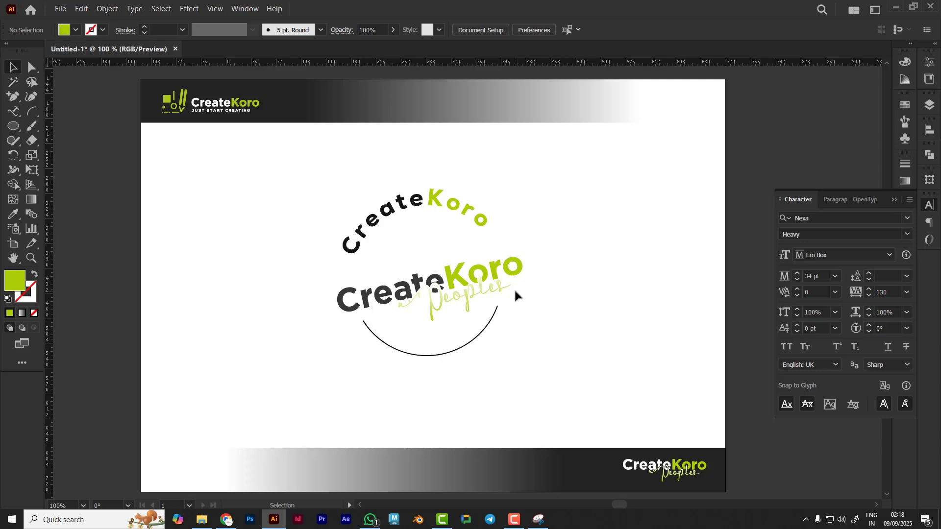
Place Type on a Path text on the circle's lower arc and reduce its font size to 13 pt
{"action": "left_click", "coordinate": [13, 112]}
{"action": "left_click", "coordinate": [410, 353]}
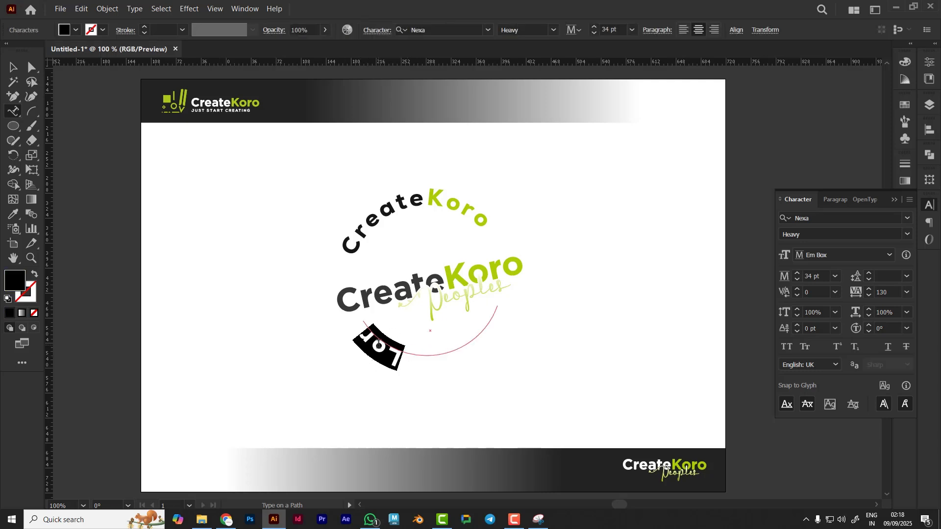
{"action": "left_click", "coordinate": [618, 31]}
{"action": "key", "text": "Down"}
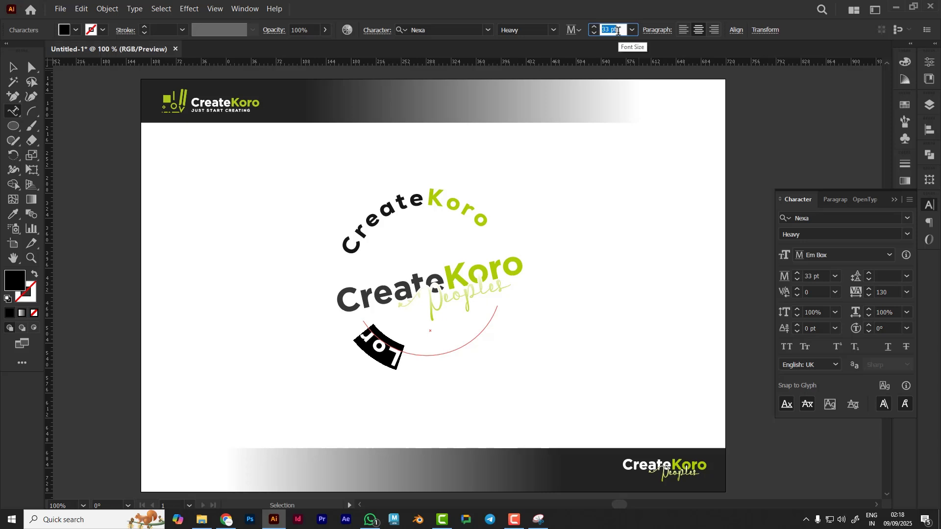
{"action": "key", "text": "Down"}
{"action": "key", "text": "Down"}
{"action": "key", "text": "Down"}
{"action": "key", "text": "Down"}
{"action": "key", "text": "Down"}
{"action": "key", "text": "Down"}
{"action": "key", "text": "Down"}
{"action": "key", "text": "Down"}
{"action": "key", "text": "Down"}
{"action": "key", "text": "Down"}
{"action": "key", "text": "Down"}
{"action": "key", "text": "Down"}
{"action": "key", "text": "Down"}
{"action": "key", "text": "Down"}
{"action": "key", "text": "Down"}
{"action": "key", "text": "Down"}
{"action": "key", "text": "Down"}
{"action": "key", "text": "Down"}
{"action": "key", "text": "Down"}
{"action": "key", "text": "Down"}
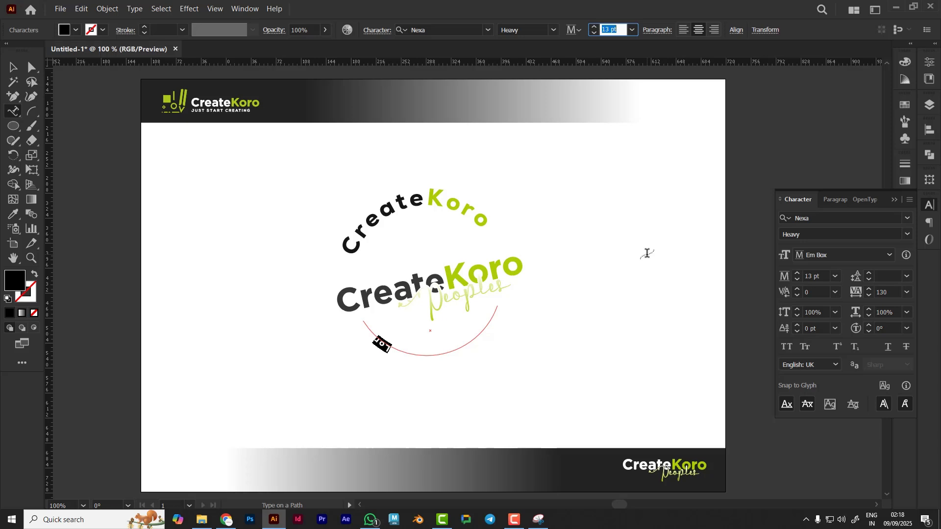
Set the lower arc text's font size to 34 pt
{"action": "type", "text": "Ju"}
{"action": "key", "text": "BackSpace"}
{"action": "key", "text": "BackSpace"}
{"action": "type", "text": "34"}
{"action": "key", "text": "Return"}
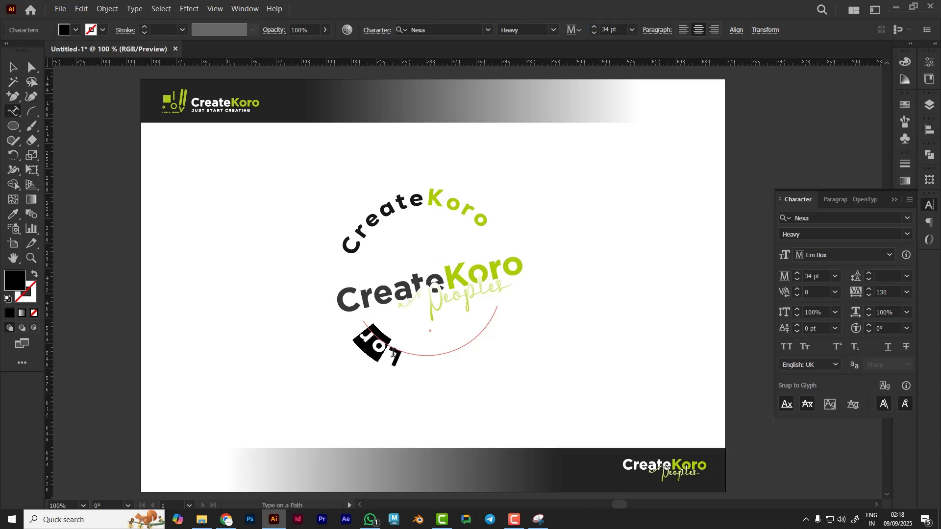
Set the lower arc text's font size to 12 pt
{"action": "left_click", "coordinate": [623, 30]}
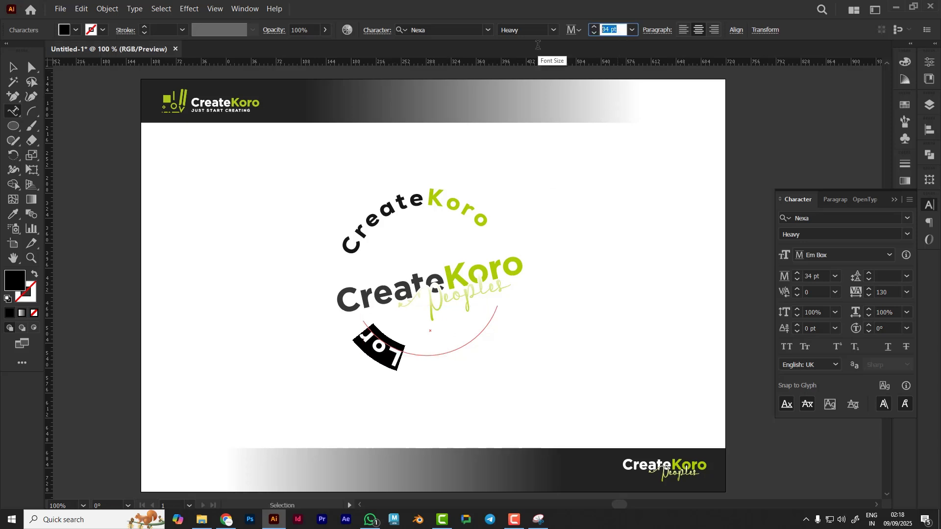
{"action": "type", "text": "12"}
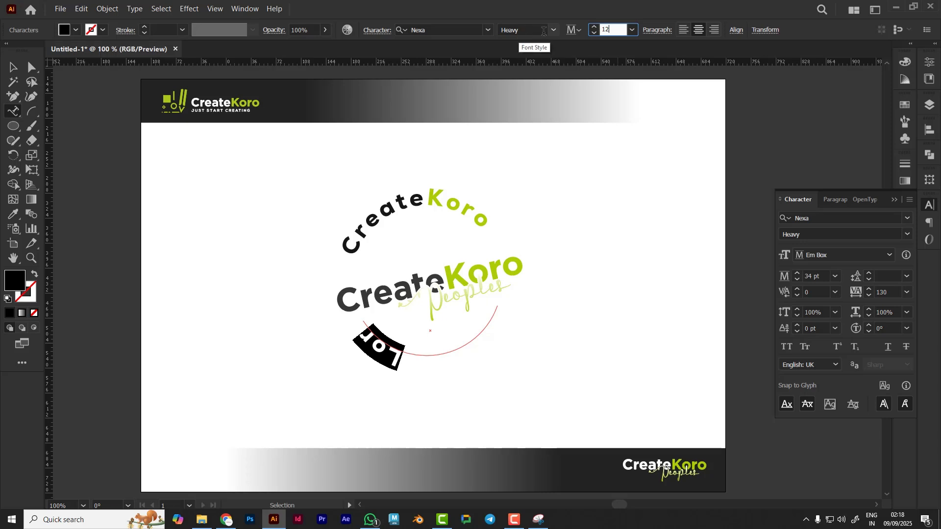
{"action": "left_click", "coordinate": [529, 30]}
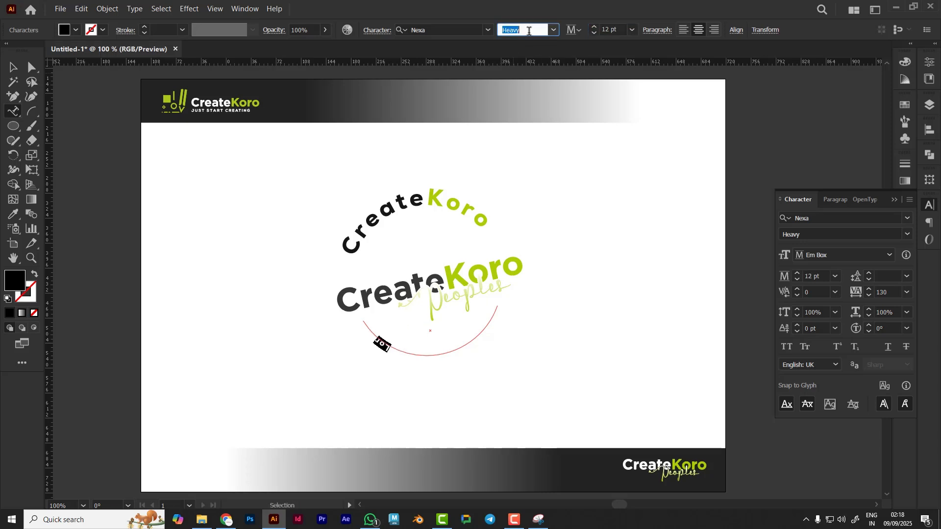
Enter "Just start creating" as the Type on a Path text on the circle's lower arc
{"action": "left_click", "coordinate": [392, 349]}
{"action": "left_click", "coordinate": [391, 349]}
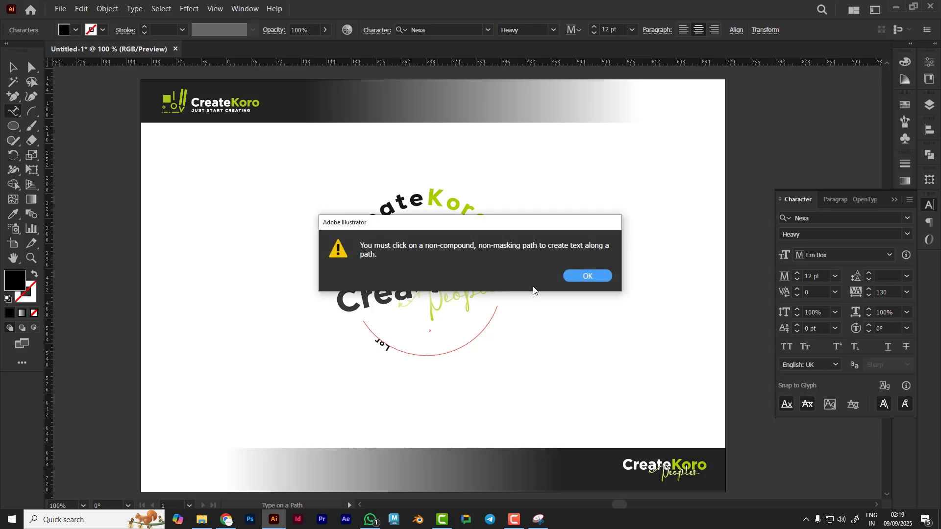
{"action": "left_click", "coordinate": [593, 275]}
{"action": "left_click", "coordinate": [382, 344]}
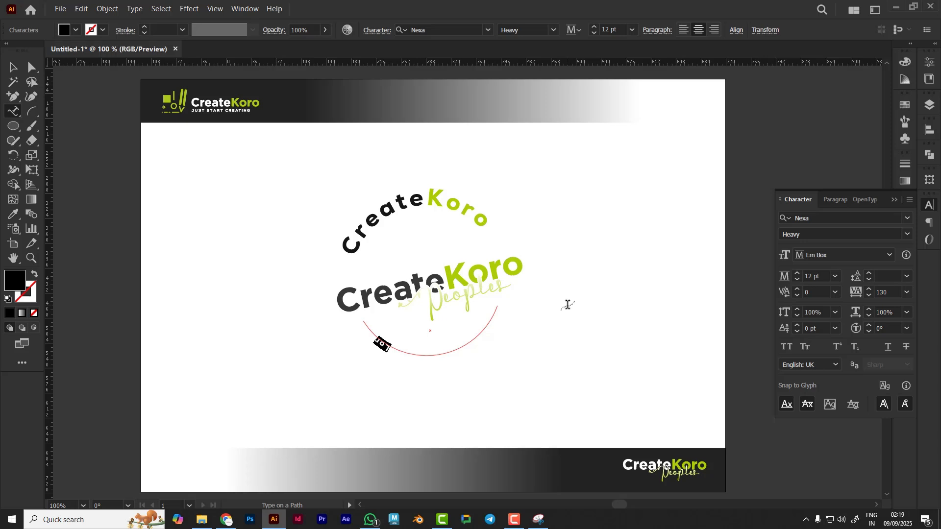
{"action": "type", "text": "Just start cre"}
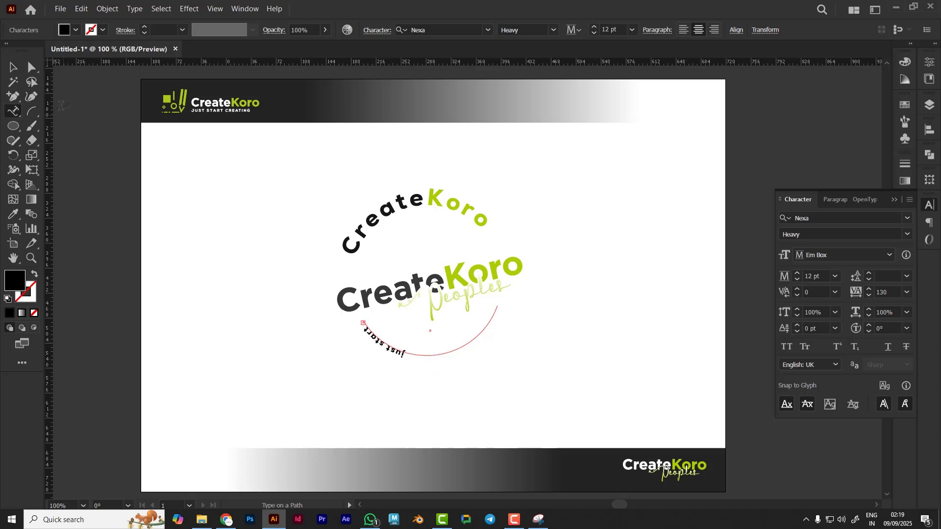
Slide the lower arc text along the circle so it sits centred under the logo
{"action": "left_click", "coordinate": [13, 67]}
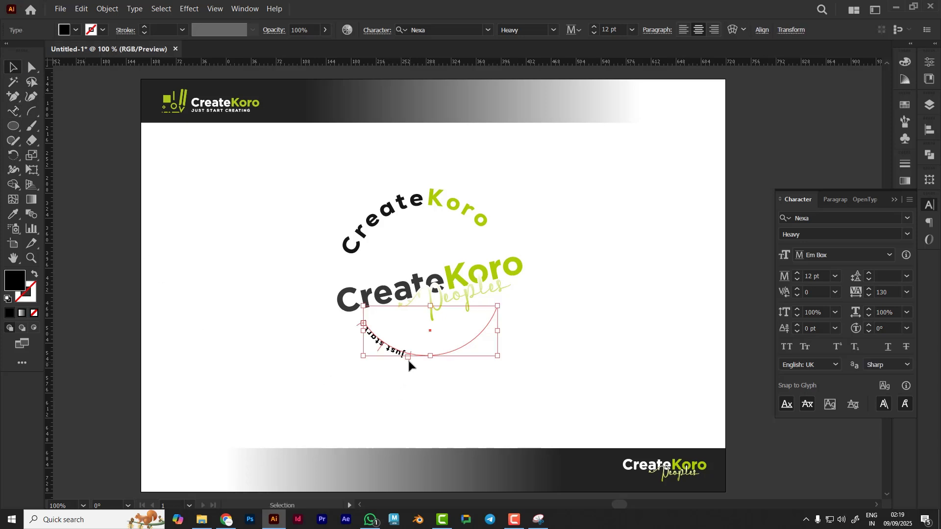
{"action": "left_click_drag", "start_coordinate": [410, 360], "coordinate": [513, 322]}
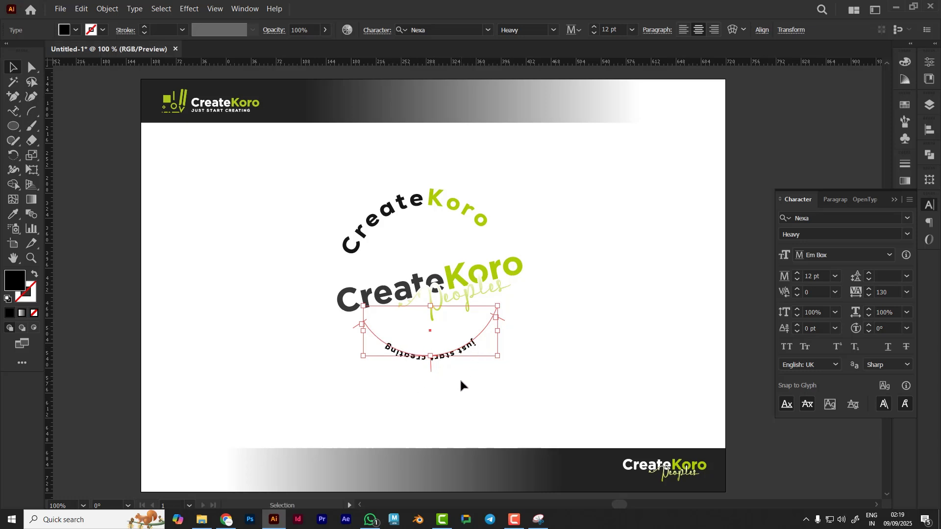
{"action": "left_click", "coordinate": [425, 401]}
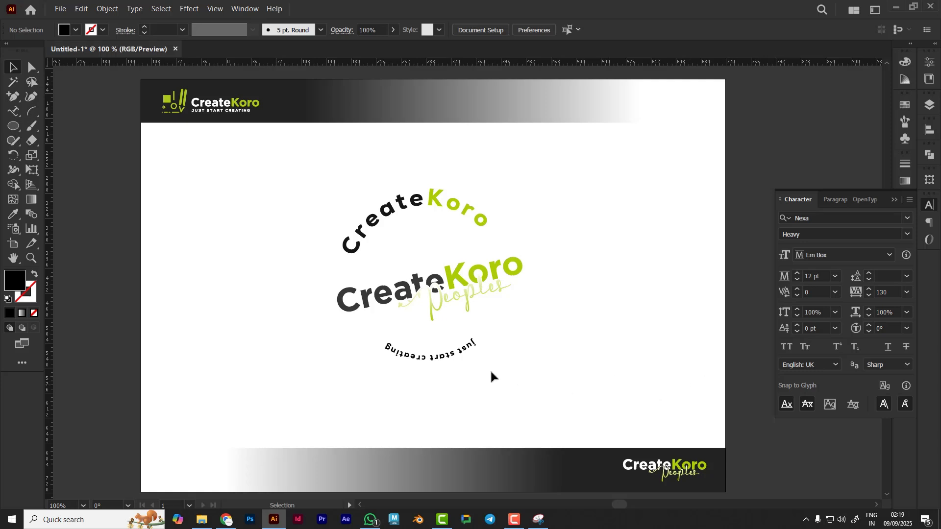
Apply All Caps to the lower arc text and set its font size to 13 pt
{"action": "left_click", "coordinate": [455, 358]}
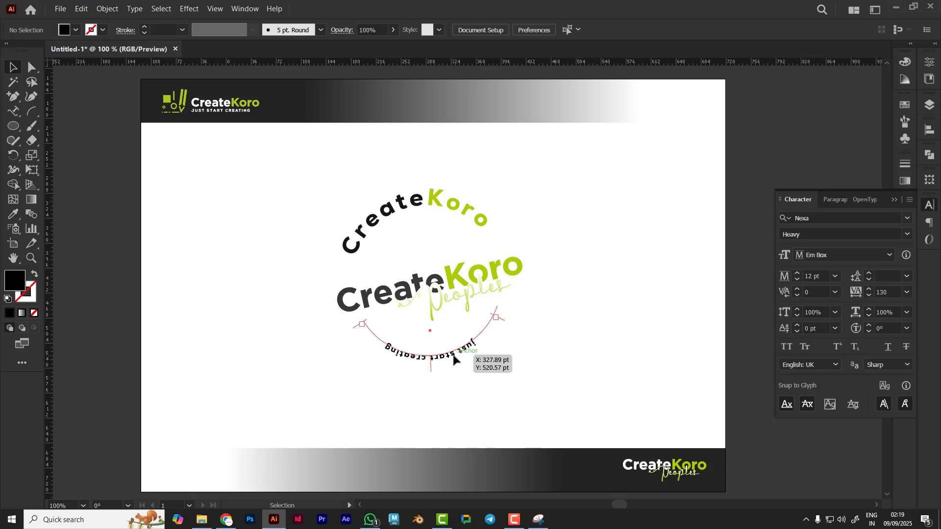
{"action": "left_click", "coordinate": [787, 347]}
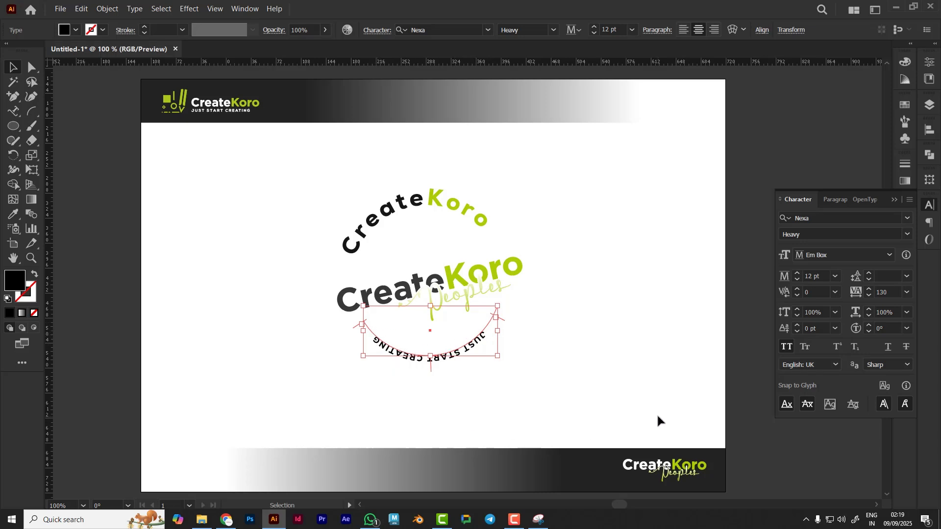
{"action": "left_click", "coordinate": [824, 275]}
{"action": "key", "text": "Up"}
{"action": "left_click", "coordinate": [897, 293]}
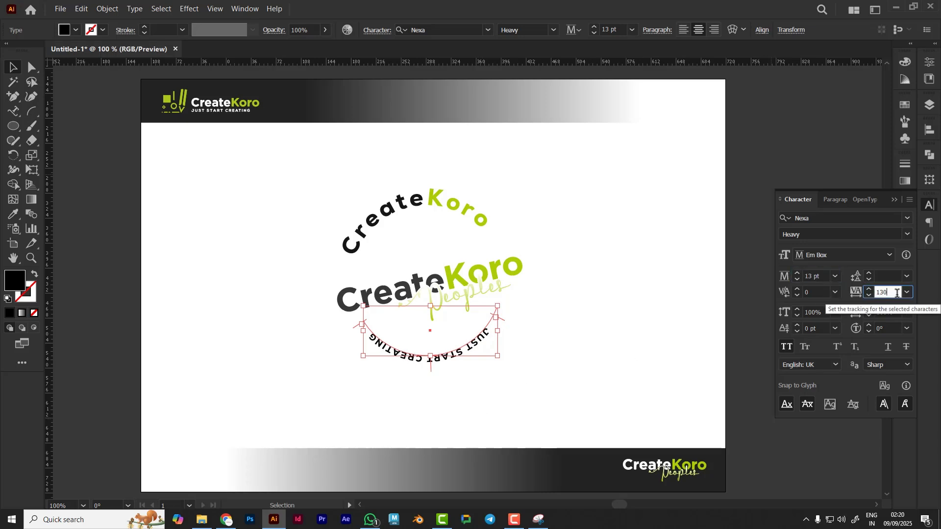
Raise the lower arc text's tracking to 284 and nudge its start bracket along the circle
{"action": "key", "text": "Up"}
{"action": "key", "text": "Up"}
{"action": "key", "text": "Up"}
{"action": "key", "text": "Up"}
{"action": "key", "text": "Up"}
{"action": "key", "text": "Up"}
{"action": "key", "text": "Up"}
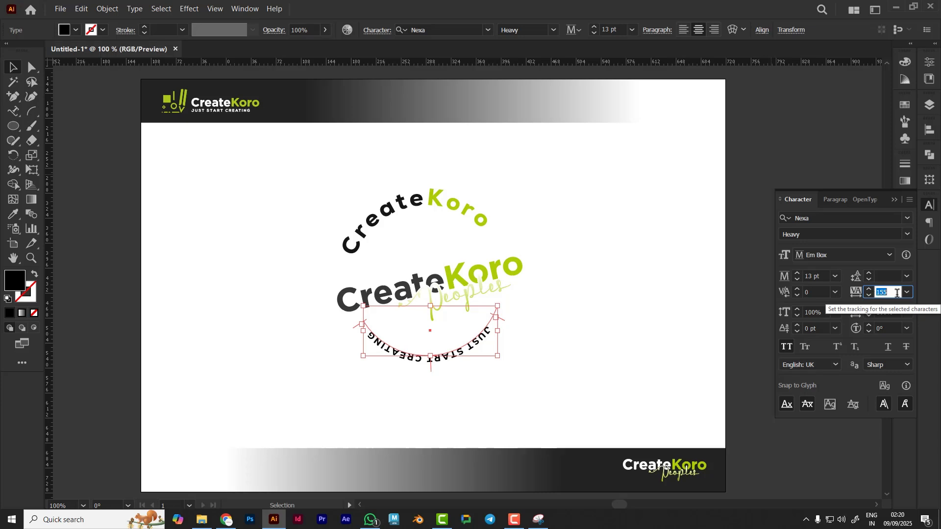
{"action": "key", "text": "Up"}
{"action": "key", "text": "Up"}
{"action": "key", "text": "Up"}
{"action": "key", "text": "Up"}
{"action": "key", "text": "Up"}
{"action": "key", "text": "Up"}
{"action": "key", "text": "Up"}
{"action": "key", "text": "Up"}
{"action": "key", "text": "Up"}
{"action": "key", "text": "Up"}
{"action": "key", "text": "Up"}
{"action": "key", "text": "Up"}
{"action": "key", "text": "Up"}
{"action": "key", "text": "Up"}
{"action": "key", "text": "Up"}
{"action": "key", "text": "Up"}
{"action": "key", "text": "Up"}
{"action": "key", "text": "Up"}
{"action": "key", "text": "Up"}
{"action": "key", "text": "Up"}
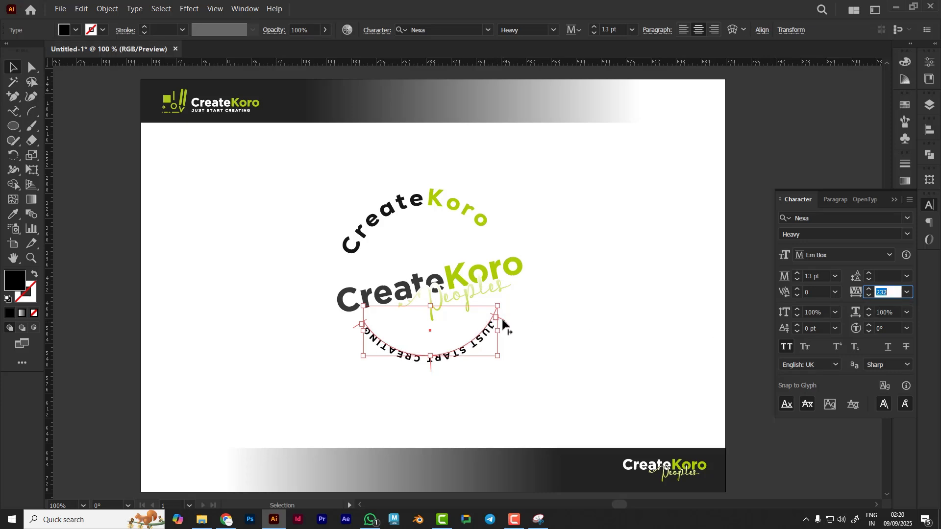
{"action": "left_click_drag", "start_coordinate": [502, 321], "coordinate": [504, 312]}
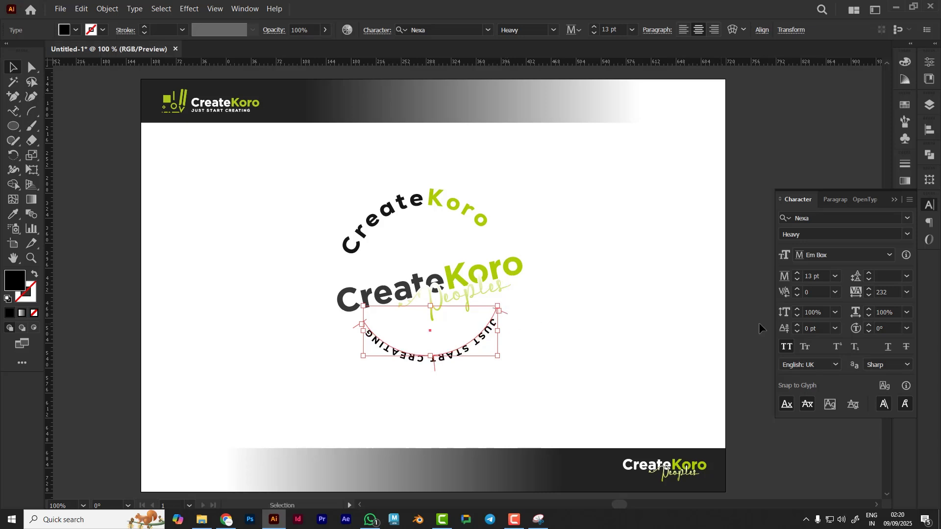
{"action": "left_click", "coordinate": [885, 293]}
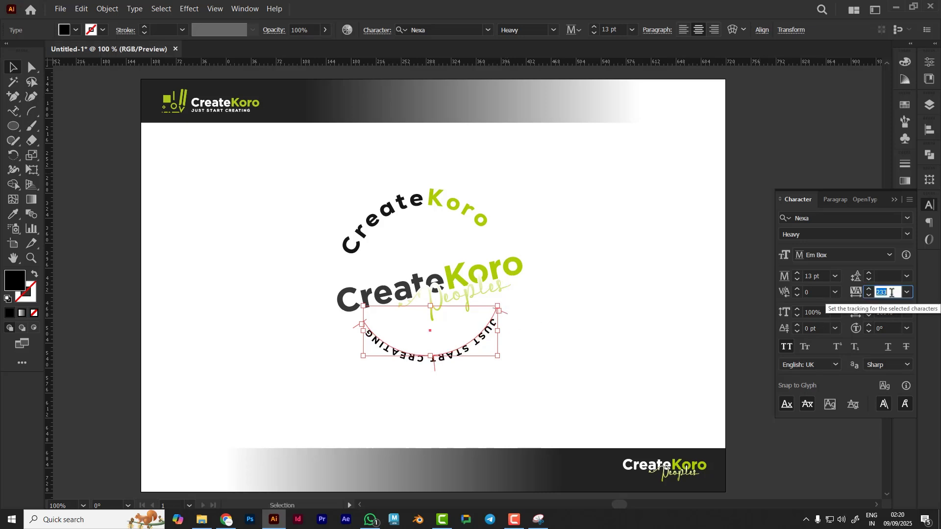
{"action": "key", "text": "Up"}
{"action": "key", "text": "Up"}
{"action": "key", "text": "Up"}
{"action": "key", "text": "Up"}
{"action": "key", "text": "Up"}
{"action": "key", "text": "Up"}
{"action": "key", "text": "Up"}
{"action": "key", "text": "Up"}
{"action": "key", "text": "Up"}
{"action": "key", "text": "Up"}
{"action": "key", "text": "Up"}
{"action": "key", "text": "Up"}
{"action": "key", "text": "Up"}
{"action": "key", "text": "Up"}
{"action": "key", "text": "Up"}
{"action": "key", "text": "Up"}
{"action": "key", "text": "Up"}
{"action": "key", "text": "Up"}
{"action": "key", "text": "Up"}
{"action": "key", "text": "Up"}
{"action": "key", "text": "Up"}
{"action": "key", "text": "Up"}
{"action": "key", "text": "Up"}
{"action": "key", "text": "Up"}
{"action": "key", "text": "Up"}
{"action": "key", "text": "Up"}
{"action": "key", "text": "Up"}
{"action": "key", "text": "Up"}
{"action": "key", "text": "Up"}
{"action": "key", "text": "Up"}
{"action": "key", "text": "Up"}
{"action": "key", "text": "Up"}
{"action": "key", "text": "Up"}
{"action": "key", "text": "Up"}
{"action": "key", "text": "Up"}
{"action": "key", "text": "Up"}
{"action": "key", "text": "Up"}
{"action": "key", "text": "Up"}
{"action": "key", "text": "Up"}
{"action": "key", "text": "Up"}
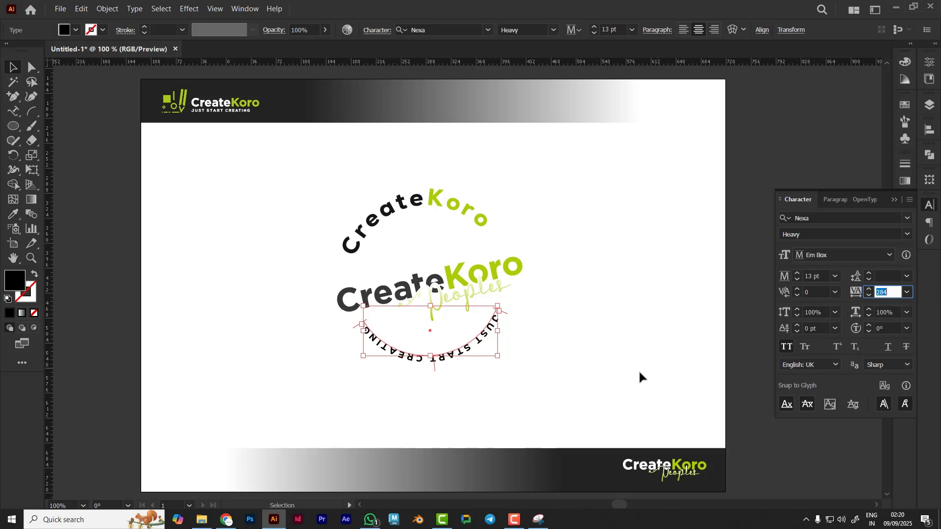
{"action": "left_click", "coordinate": [636, 366]}
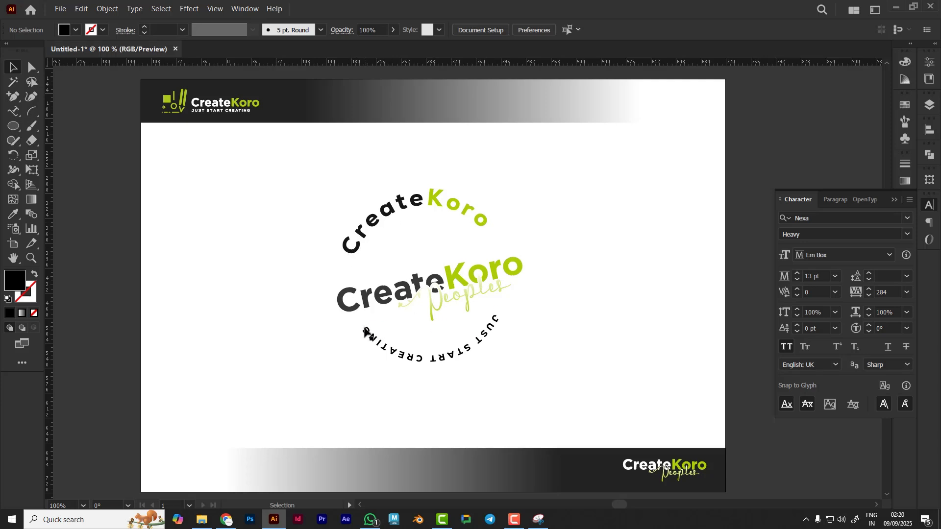
Try flipping the lower arc text to the inside of the circle by dragging its centre bracket, and undo it
{"action": "left_click", "coordinate": [459, 354]}
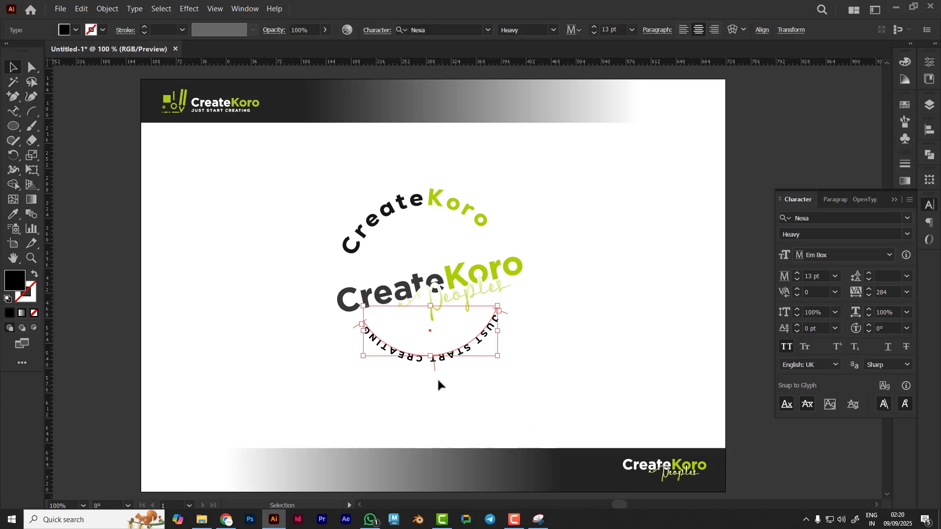
{"action": "left_click_drag", "start_coordinate": [433, 366], "coordinate": [433, 352]}
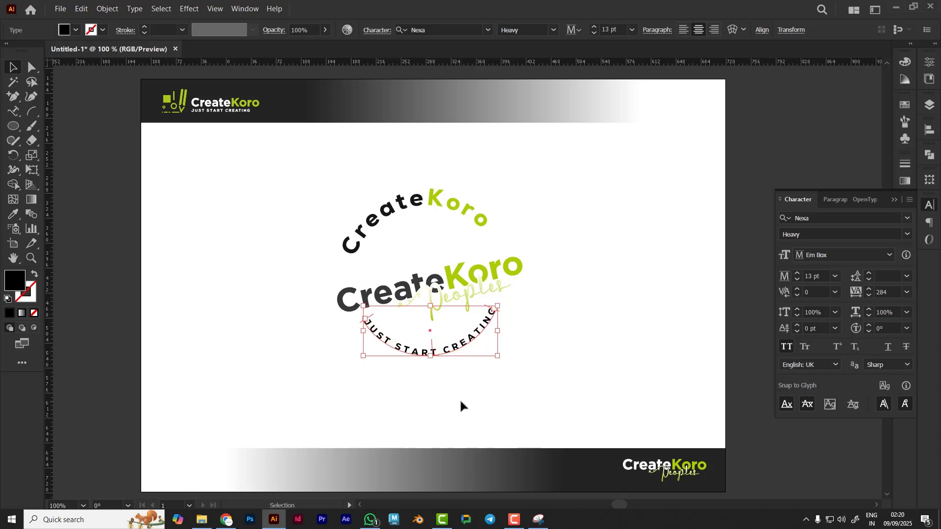
{"action": "left_click", "coordinate": [460, 399]}
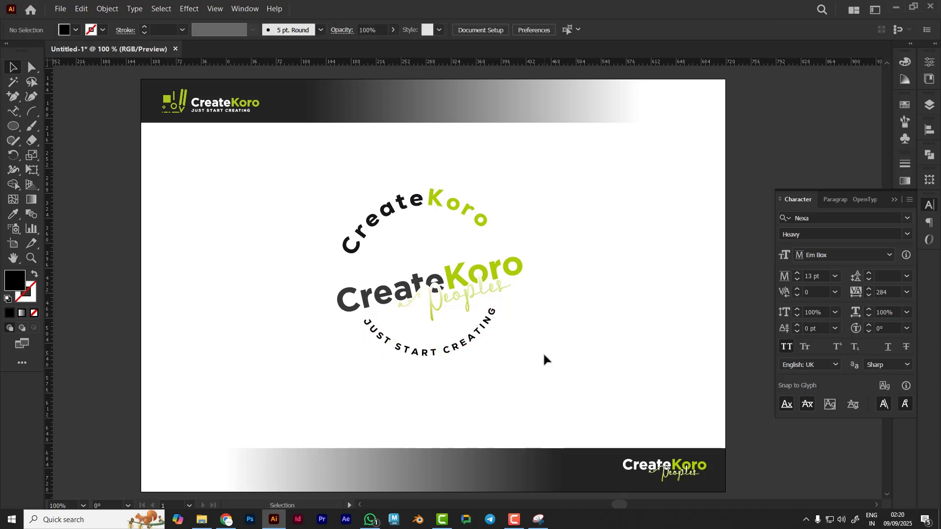
{"action": "key", "text": "ctrl+z"}
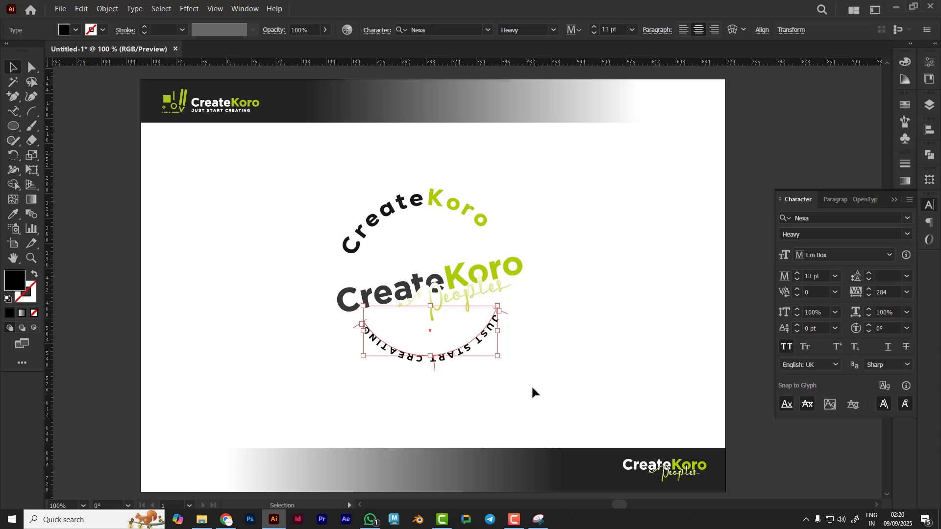
Enable Flip in the lower arc text's Type on a Path Options, keeping the Rainbow effect
{"action": "left_click", "coordinate": [472, 398]}
{"action": "left_click", "coordinate": [453, 356]}
{"action": "left_click", "coordinate": [135, 8]}
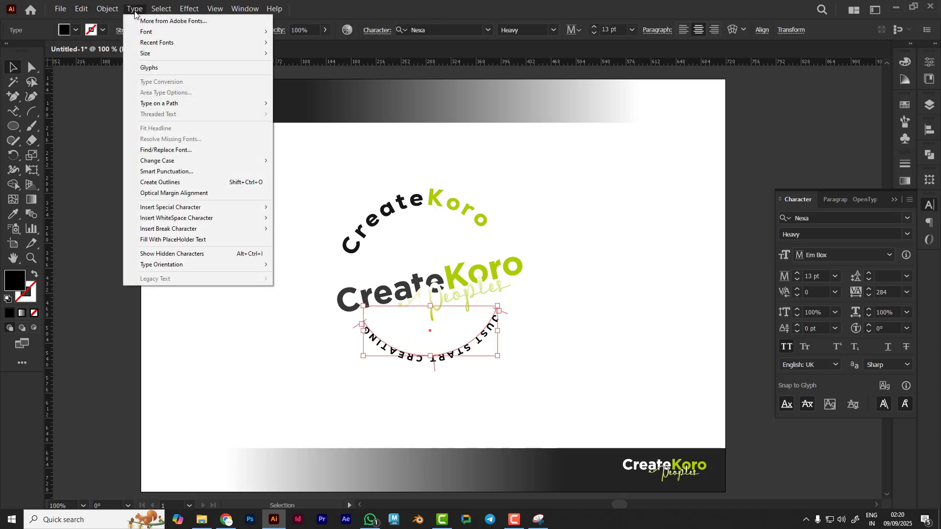
{"action": "mouse_move", "coordinate": [177, 109]}
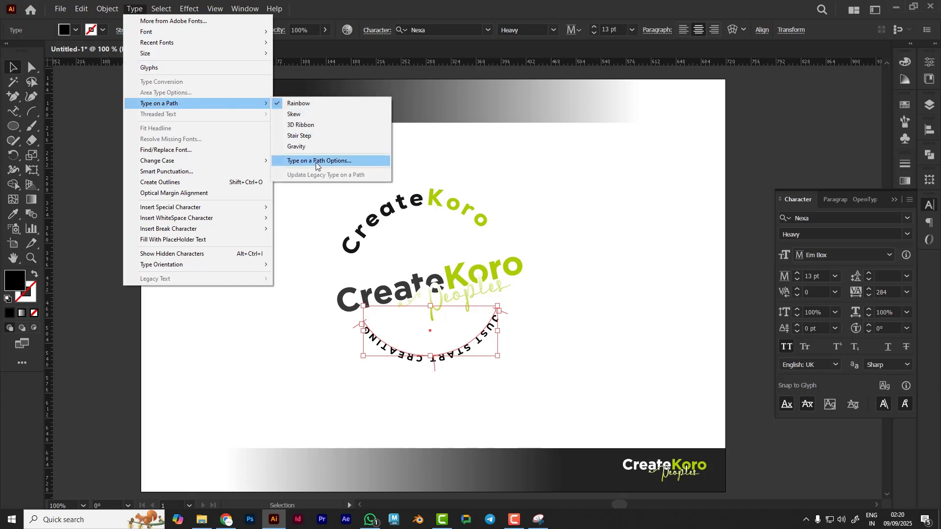
{"action": "left_click", "coordinate": [355, 163]}
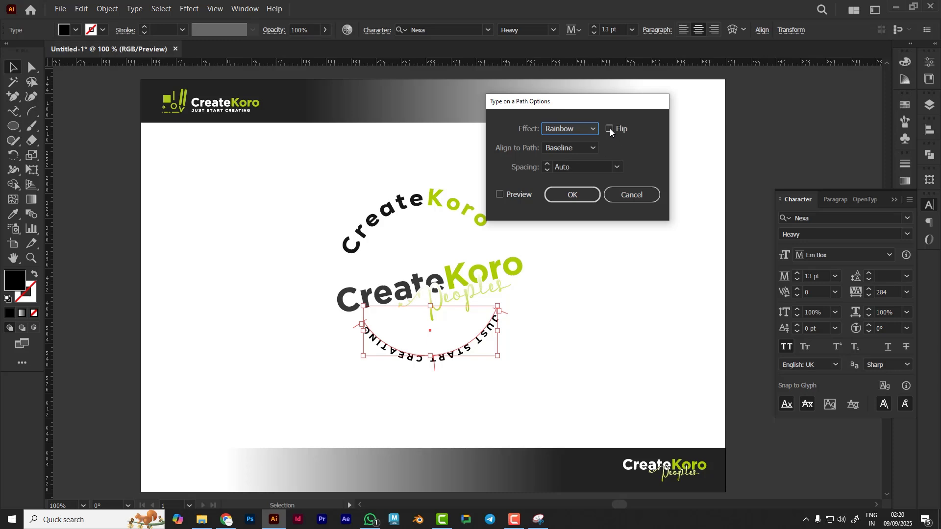
{"action": "left_click", "coordinate": [610, 129]}
{"action": "left_click", "coordinate": [574, 196]}
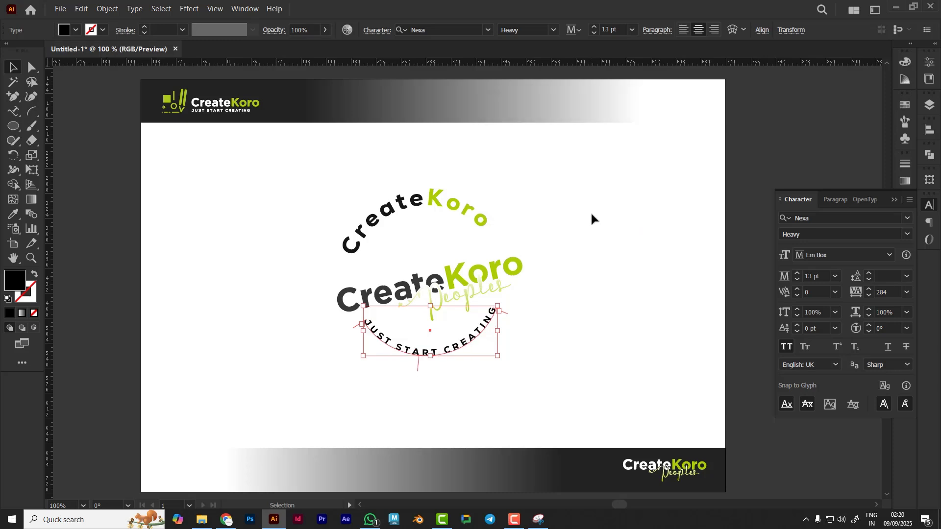
{"action": "left_click", "coordinate": [602, 267]}
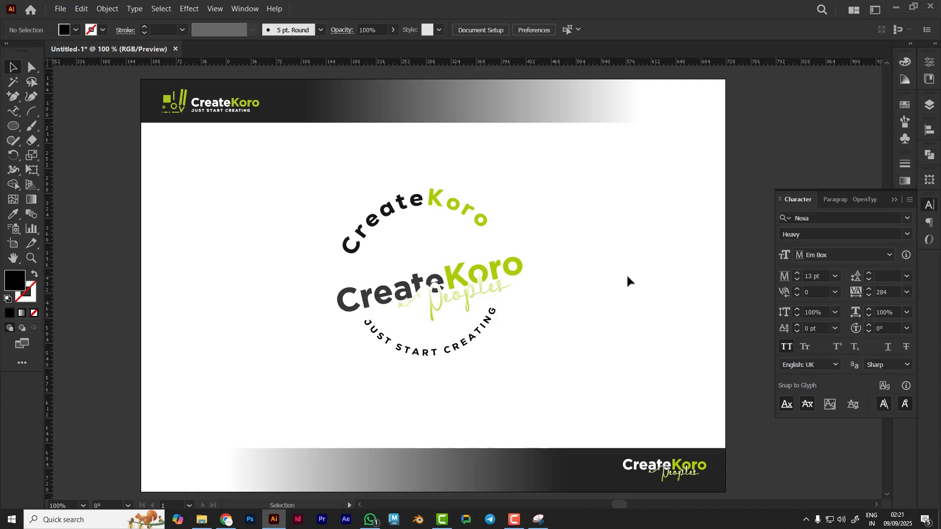
Unlock the central CreateKoro Peoples logo and nudge it slightly up and left inside the badge
{"action": "key", "text": "ctrl+alt+2"}
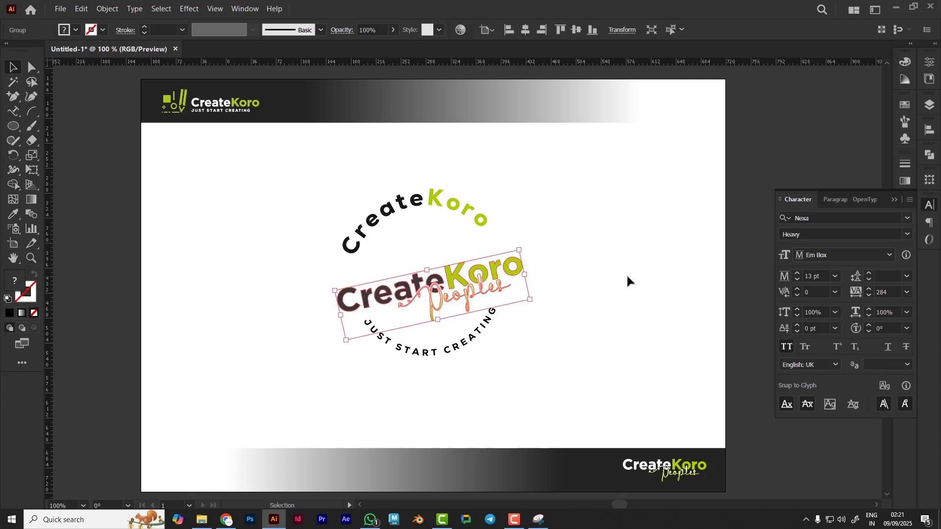
{"action": "left_click", "coordinate": [581, 284]}
{"action": "mouse_move", "coordinate": [496, 276]}
{"action": "left_mouse_down"}
{"action": "mouse_move", "coordinate": [496, 255]}
{"action": "mouse_move", "coordinate": [493, 266]}
{"action": "left_mouse_up"}
{"action": "left_click_drag", "start_coordinate": [528, 292], "coordinate": [532, 294]}
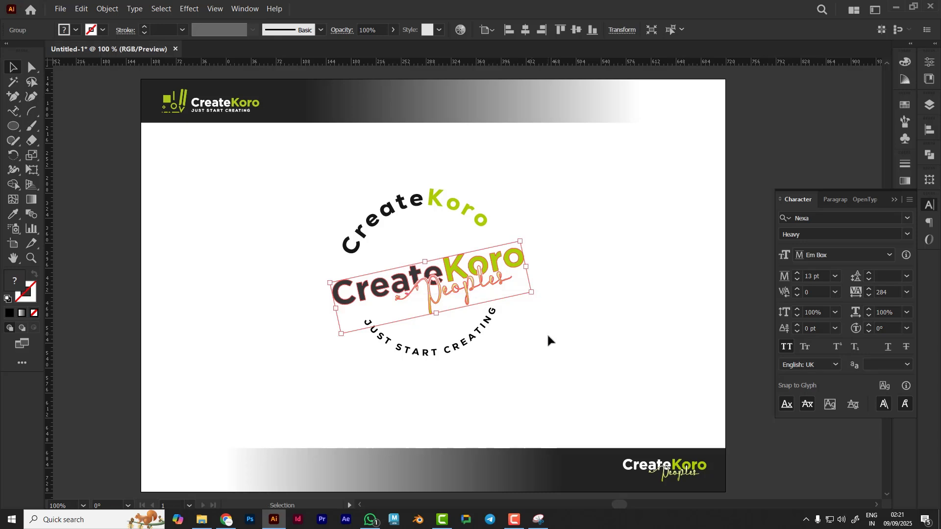
{"action": "left_click", "coordinate": [548, 335]}
{"action": "left_click_drag", "start_coordinate": [472, 272], "coordinate": [469, 270]}
Select all badge elements to inspect their combined layout
{"action": "key", "text": "ctrl+a"}
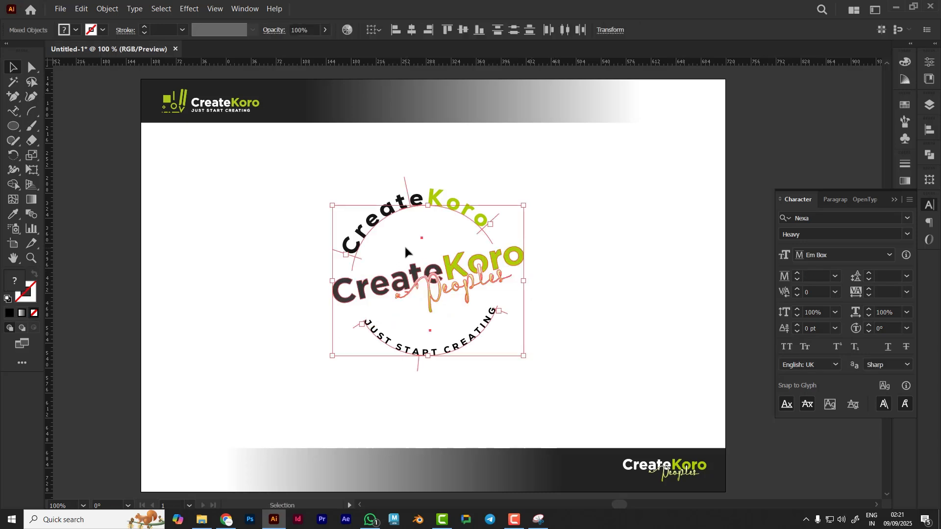
{"action": "left_click", "coordinate": [592, 304]}
{"action": "mouse_move", "coordinate": [282, 167]}
{"action": "left_mouse_down"}
{"action": "mouse_move", "coordinate": [578, 396]}
{"action": "mouse_move", "coordinate": [489, 366]}
{"action": "mouse_move", "coordinate": [308, 171]}
{"action": "mouse_move", "coordinate": [287, 161]}
{"action": "left_mouse_up"}
{"action": "left_click", "coordinate": [626, 367]}
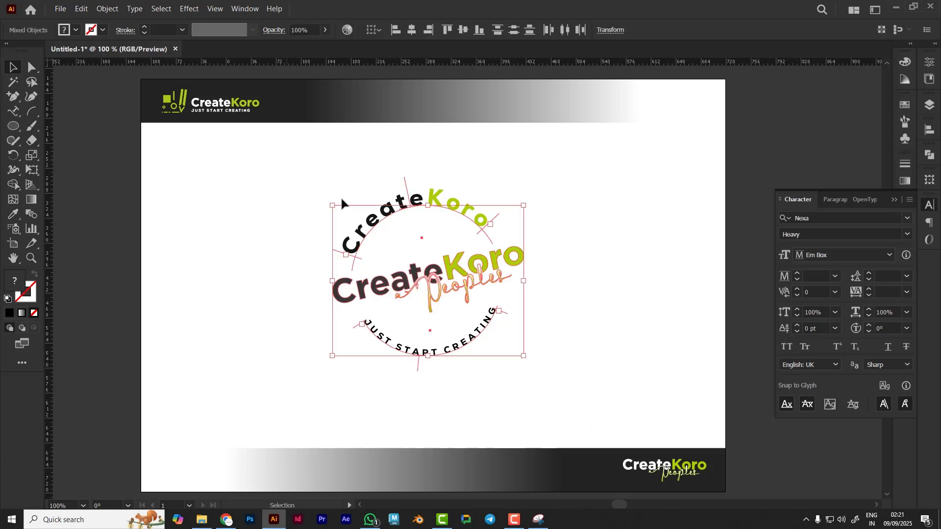
{"action": "left_click", "coordinate": [618, 265]}
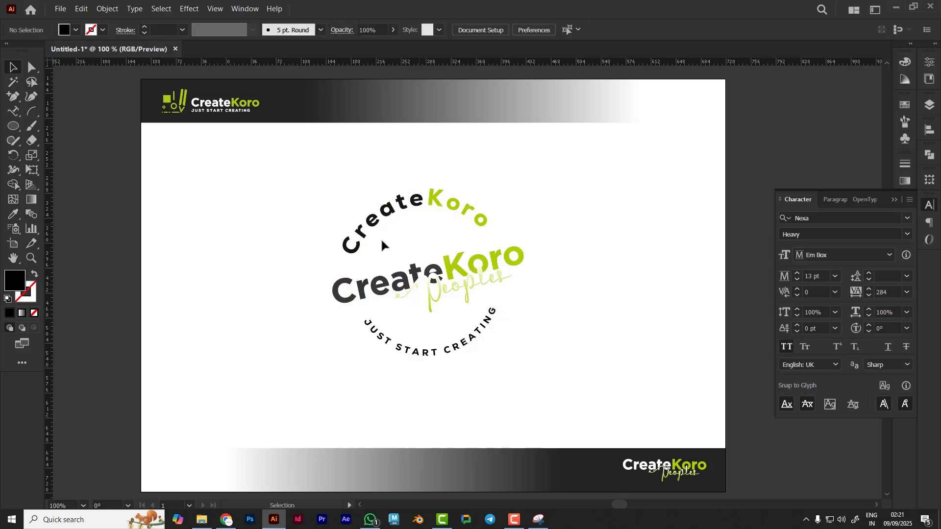
{"action": "left_click_drag", "start_coordinate": [569, 382], "coordinate": [245, 152]}
{"action": "key", "text": "v"}
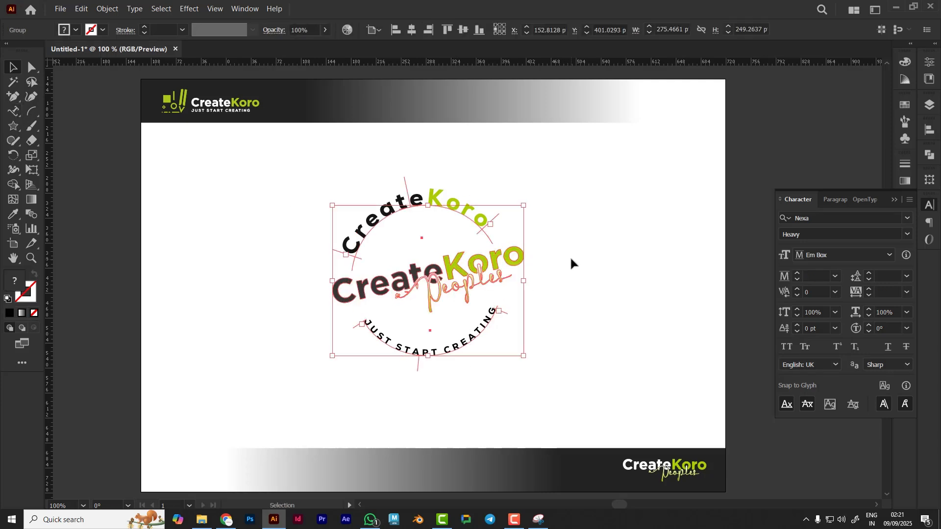
{"action": "left_click", "coordinate": [568, 256]}
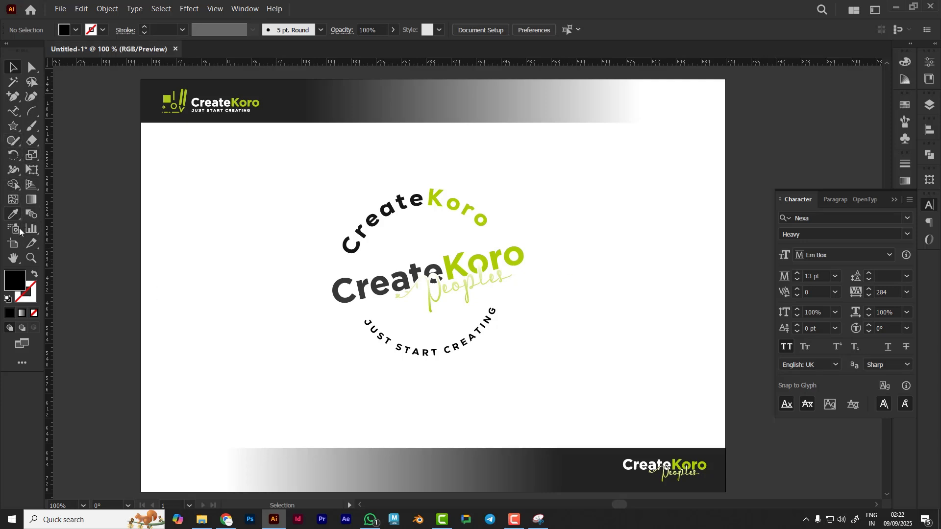
Draw a large black square over the badge with the Rectangle tool, centre it, and send it to the back
{"action": "left_click", "coordinate": [13, 126]}
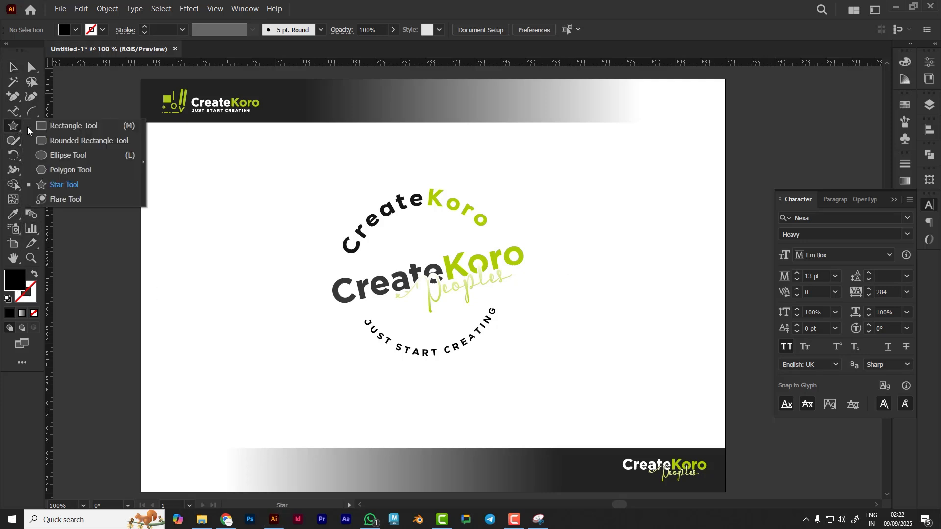
{"action": "left_click", "coordinate": [68, 126]}
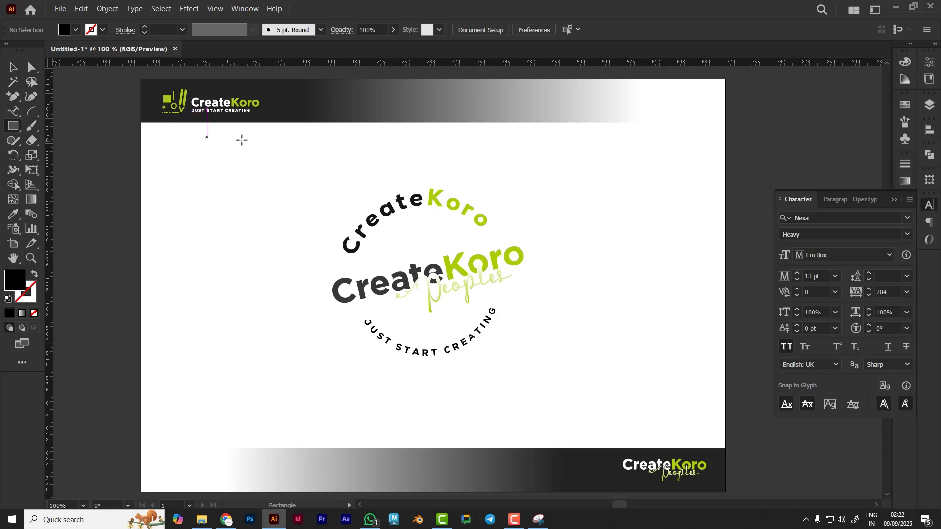
{"action": "mouse_move", "coordinate": [256, 146]}
{"action": "left_mouse_down"}
{"action": "mouse_move", "coordinate": [441, 305]}
{"action": "mouse_move", "coordinate": [567, 357]}
{"action": "mouse_move", "coordinate": [554, 341]}
{"action": "left_mouse_up"}
{"action": "key", "text": "v"}
{"action": "left_click_drag", "start_coordinate": [414, 325], "coordinate": [453, 316]}
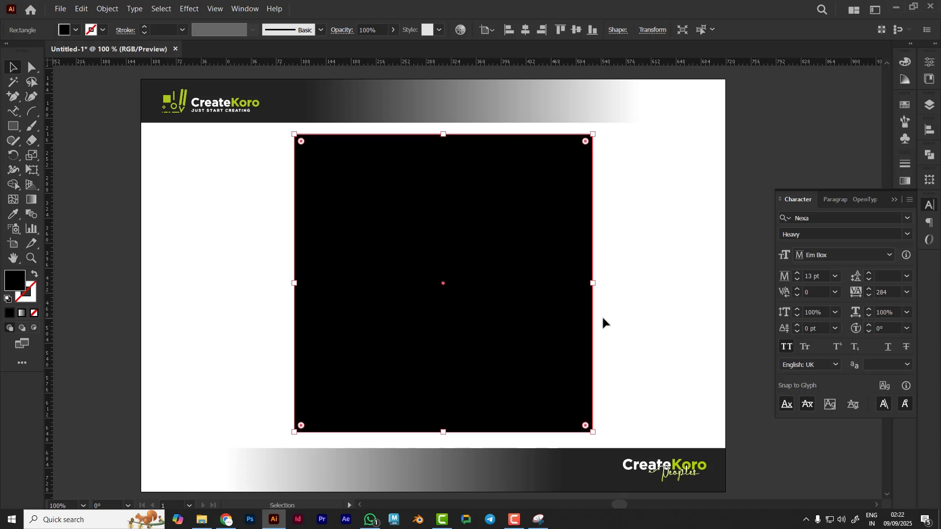
{"action": "key", "text": "ctrl+shift+bracketleft"}
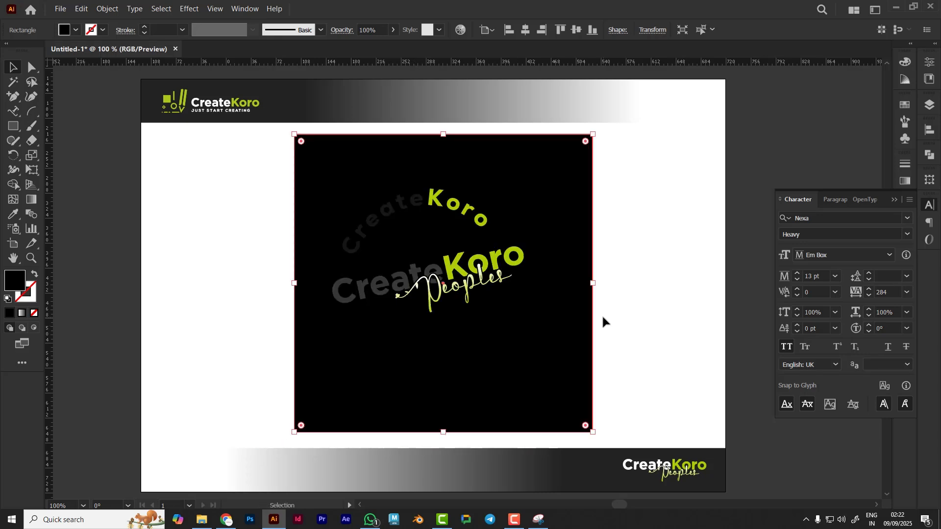
Fill the background square with a light peach colour, FFEBD4
{"action": "left_click", "coordinate": [599, 312]}
{"action": "left_click", "coordinate": [566, 254]}
{"action": "double_click", "coordinate": [14, 280]}
{"action": "mouse_move", "coordinate": [431, 363]}
{"action": "left_mouse_down"}
{"action": "mouse_move", "coordinate": [394, 312]}
{"action": "mouse_move", "coordinate": [432, 279]}
{"action": "left_mouse_up"}
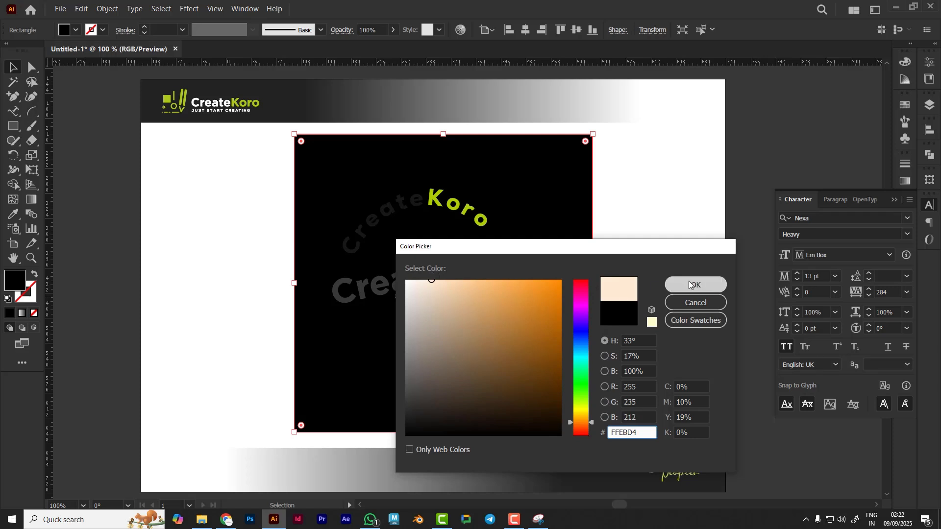
{"action": "left_click", "coordinate": [689, 284]}
Nudge the grouped badge lettering slightly right and down within the square
{"action": "left_click", "coordinate": [668, 265]}
{"action": "left_click", "coordinate": [485, 333]}
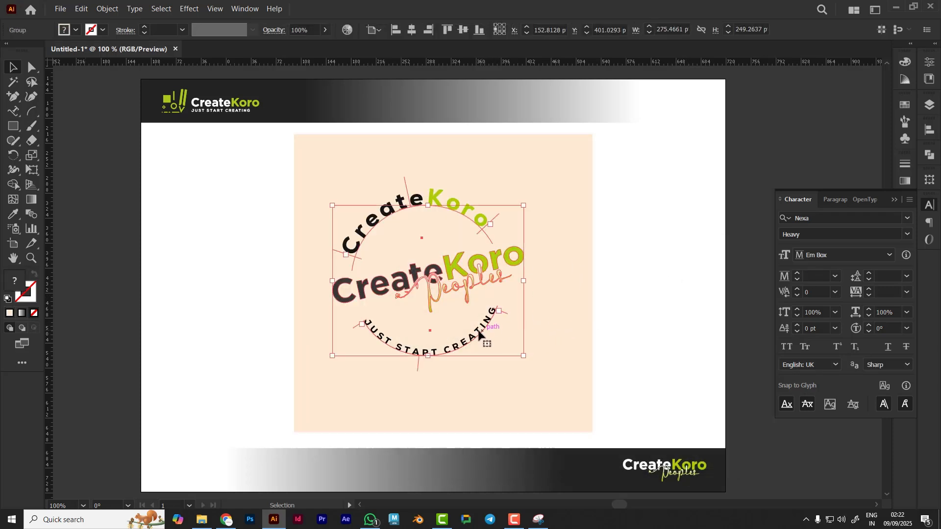
{"action": "mouse_move", "coordinate": [480, 335]}
{"action": "left_mouse_down"}
{"action": "mouse_move", "coordinate": [507, 342]}
{"action": "mouse_move", "coordinate": [495, 351]}
{"action": "mouse_move", "coordinate": [495, 339]}
{"action": "left_mouse_up"}
{"action": "left_click", "coordinate": [639, 288]}
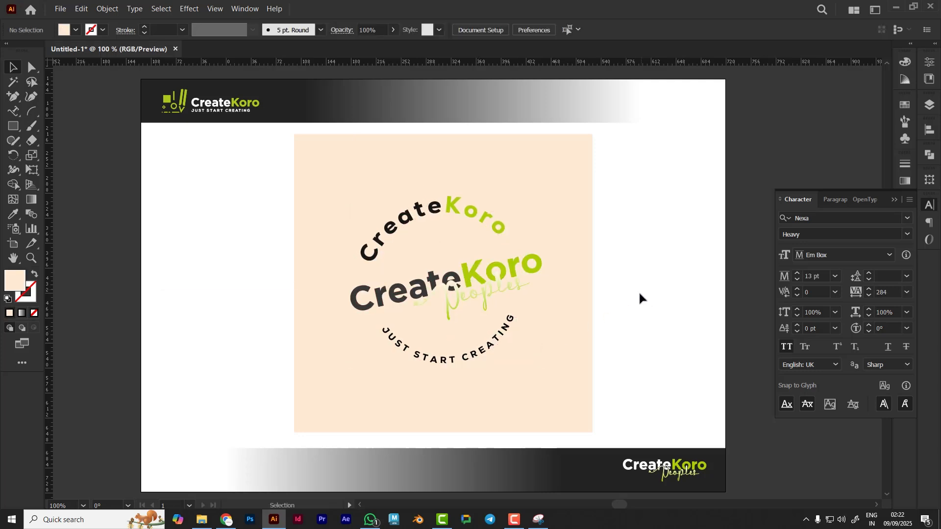
Change the background square's fill to dark grey 232323
{"action": "left_click", "coordinate": [562, 324]}
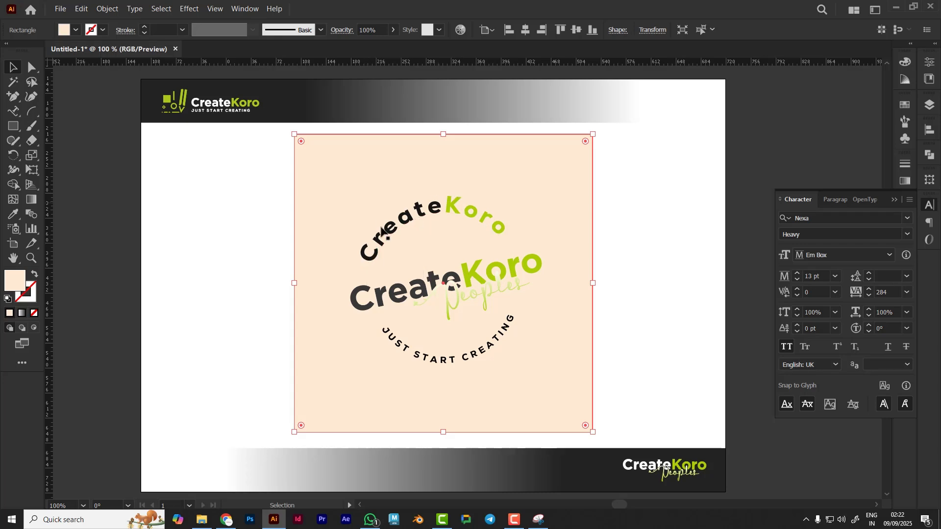
{"action": "double_click", "coordinate": [15, 285]}
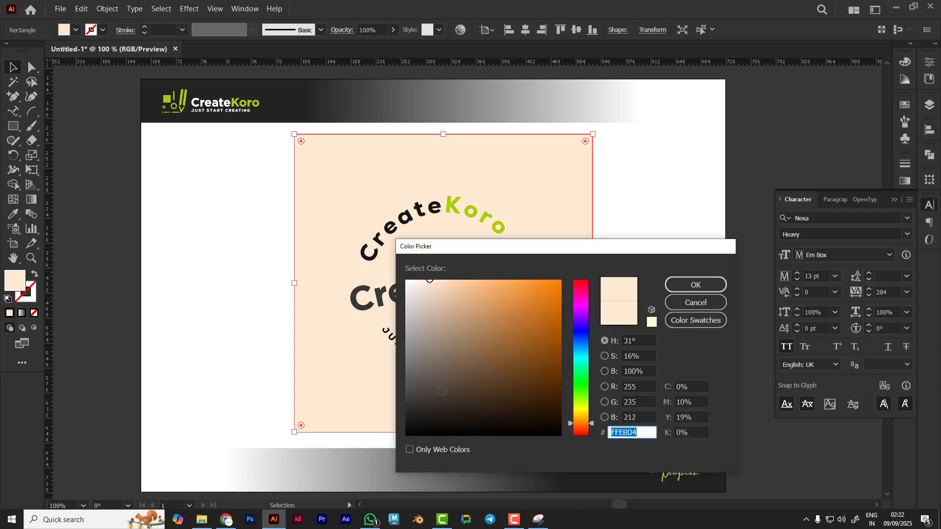
{"action": "left_click", "coordinate": [400, 415]}
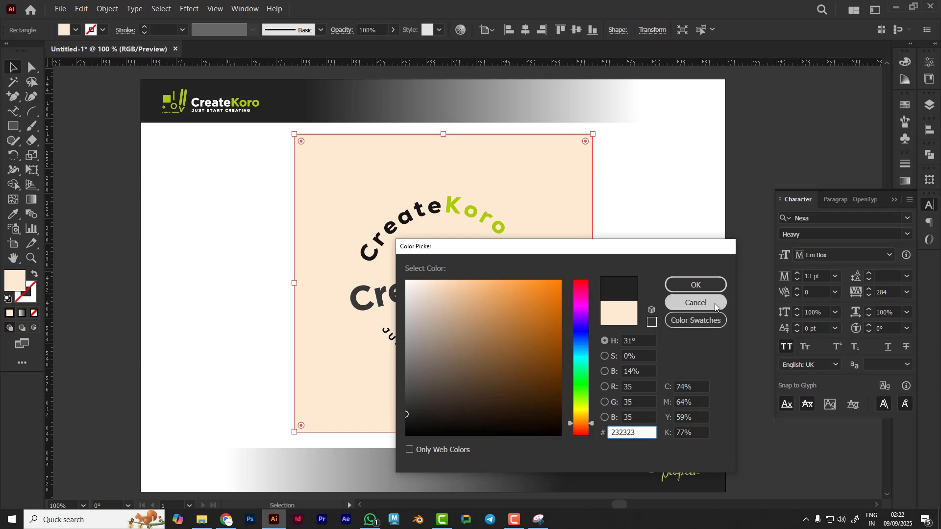
{"action": "left_click", "coordinate": [705, 285]}
{"action": "left_click", "coordinate": [676, 265]}
Select the word "Create" in the central logo and recolour it white with the Eyedropper
{"action": "key", "text": "a"}
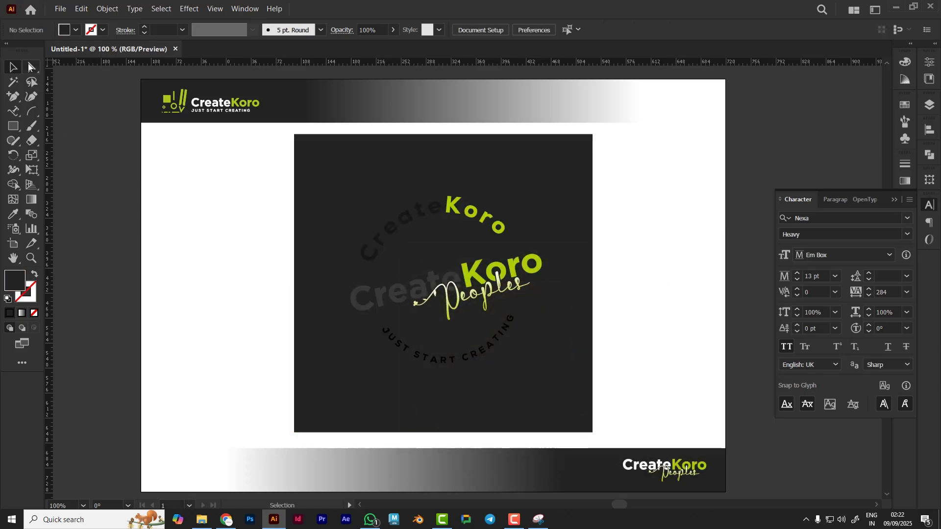
{"action": "left_click", "coordinate": [14, 82]}
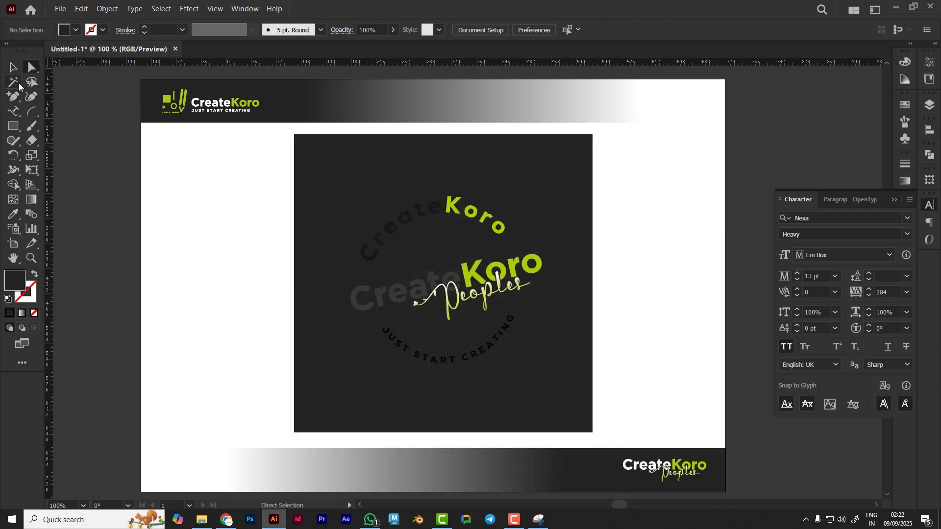
{"action": "left_click", "coordinate": [368, 306]}
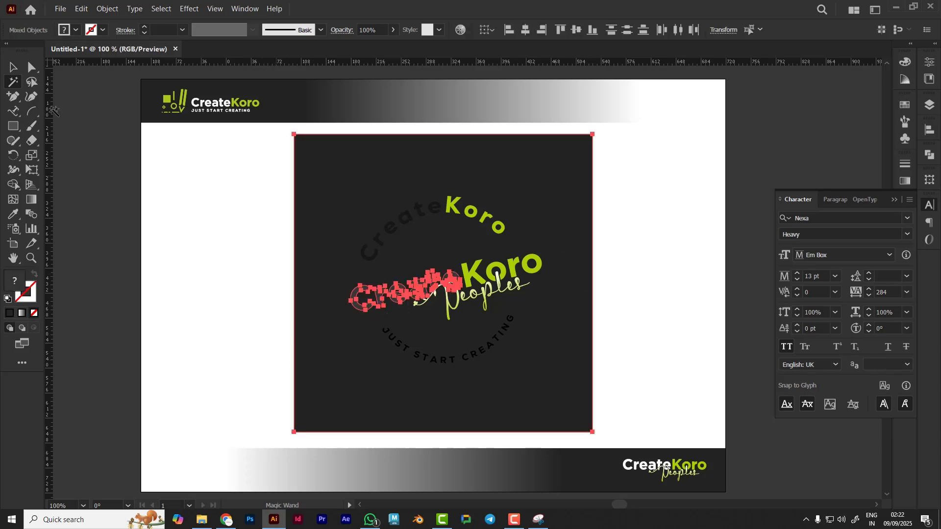
{"action": "left_click", "coordinate": [13, 67]}
{"action": "left_click", "coordinate": [324, 189], "text": "shift"}
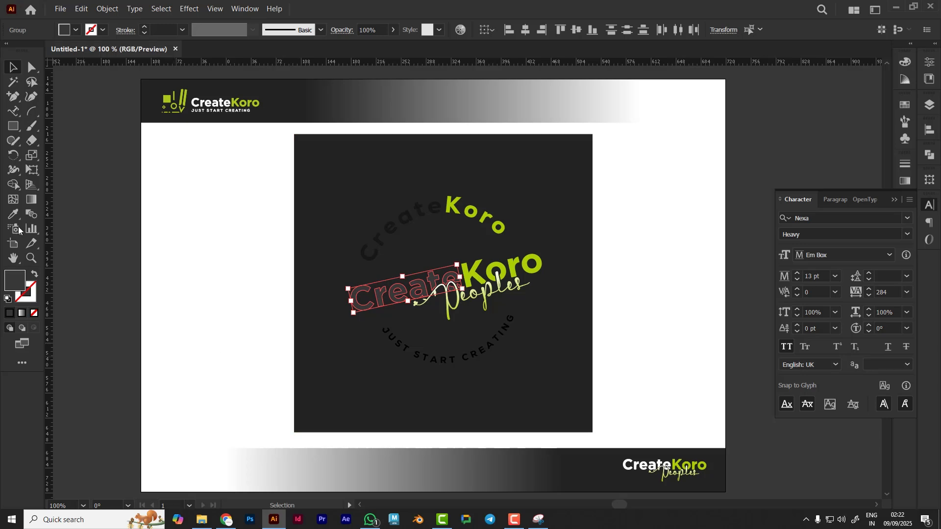
{"action": "key", "text": "i"}
{"action": "left_click", "coordinate": [147, 269]}
{"action": "key", "text": "ctrl+shift+a"}
Ungroup the badge elements
{"action": "left_click", "coordinate": [31, 68]}
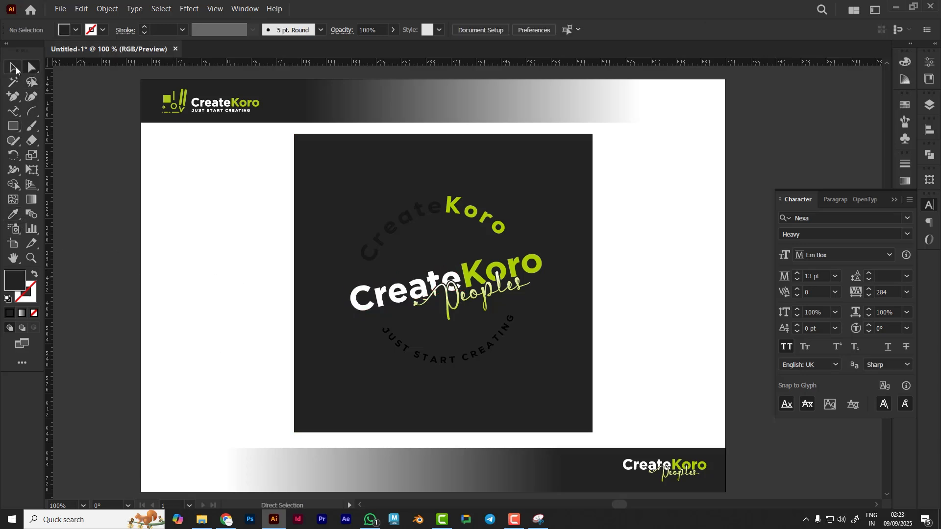
{"action": "left_click", "coordinate": [15, 68]}
{"action": "left_click", "coordinate": [449, 360]}
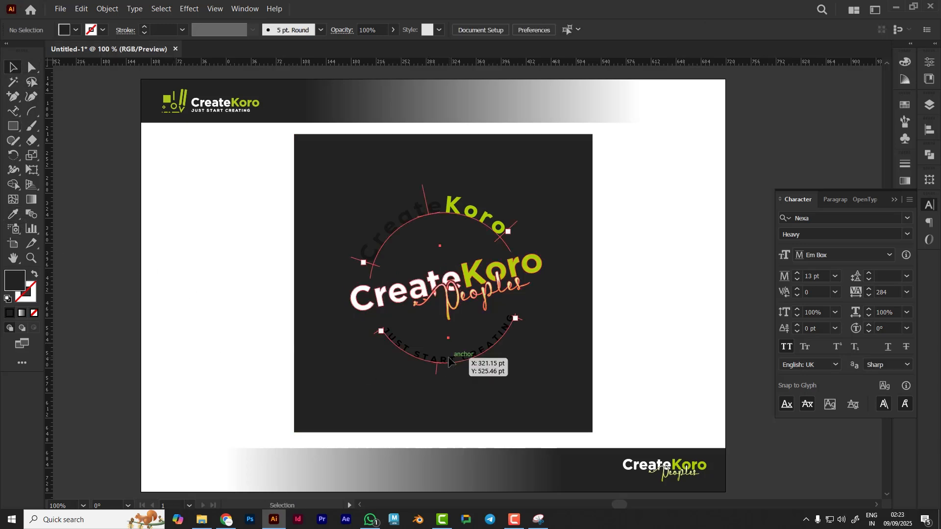
{"action": "right_click", "coordinate": [391, 243]}
{"action": "left_click", "coordinate": [420, 324]}
{"action": "left_click", "coordinate": [210, 320]}
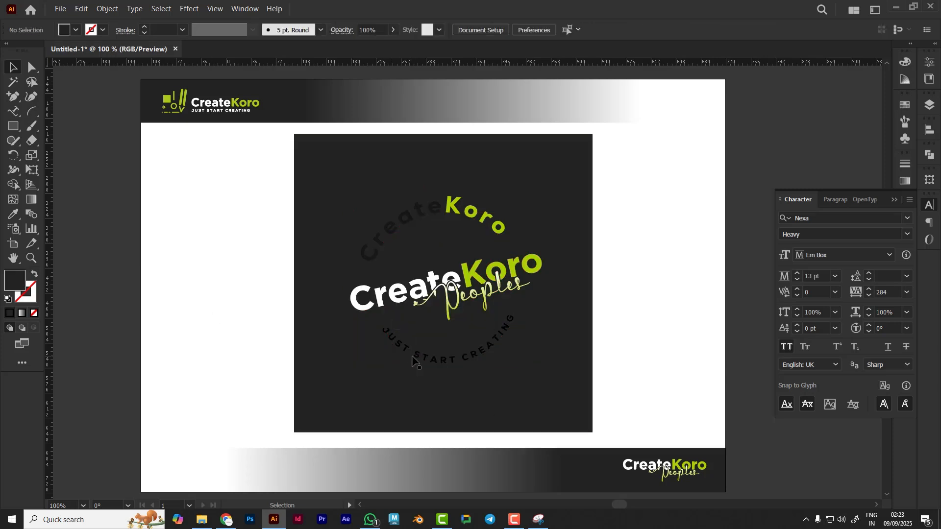
Recolour the lower arc text "JUST START CREATING" white with the Eyedropper
{"action": "left_click", "coordinate": [431, 356]}
{"action": "key", "text": "i"}
{"action": "left_click", "coordinate": [177, 267]}
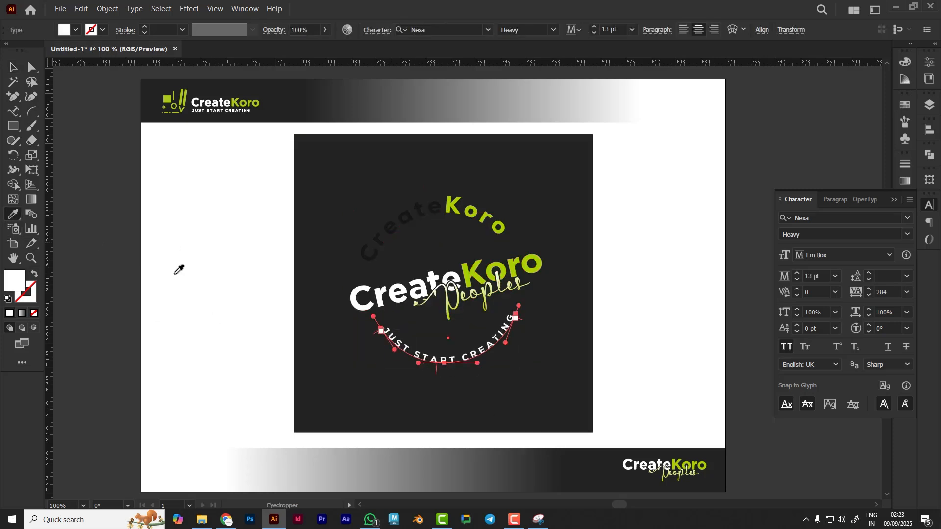
{"action": "key", "text": "v"}
{"action": "left_click", "coordinate": [242, 248]}
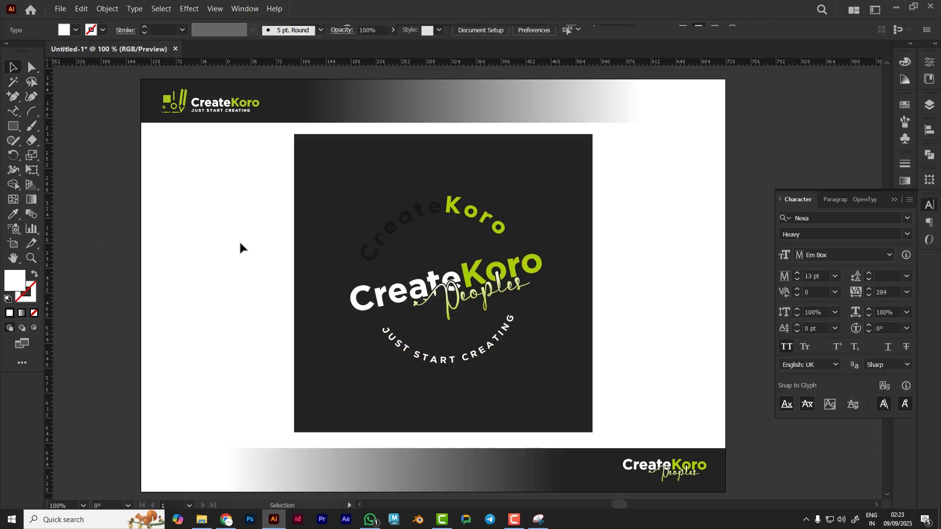
Highlight the "Create" letters of the upper arc text and recolour them white with the Eyedropper
{"action": "left_click", "coordinate": [13, 111]}
{"action": "left_click_drag", "start_coordinate": [375, 258], "coordinate": [443, 212]}
{"action": "key", "text": "i"}
{"action": "left_click", "coordinate": [174, 227]}
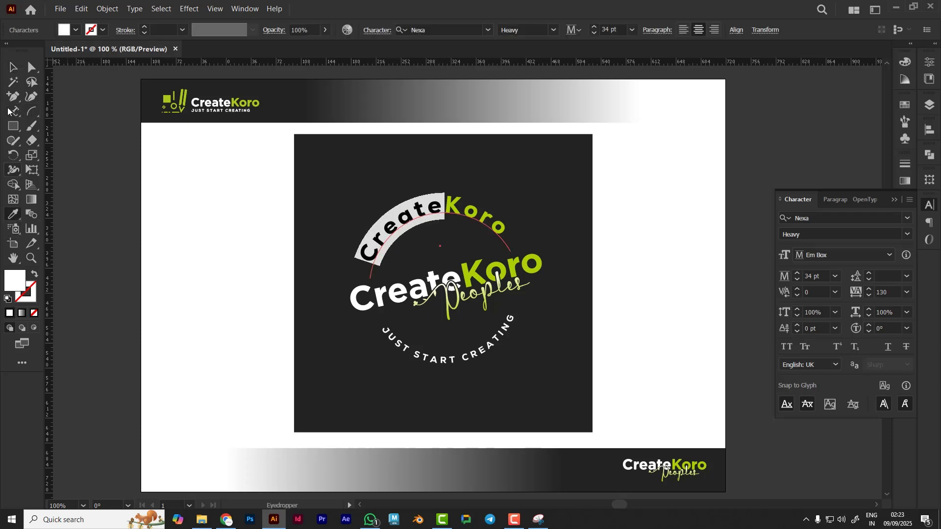
{"action": "key", "text": "v"}
{"action": "left_click", "coordinate": [205, 345]}
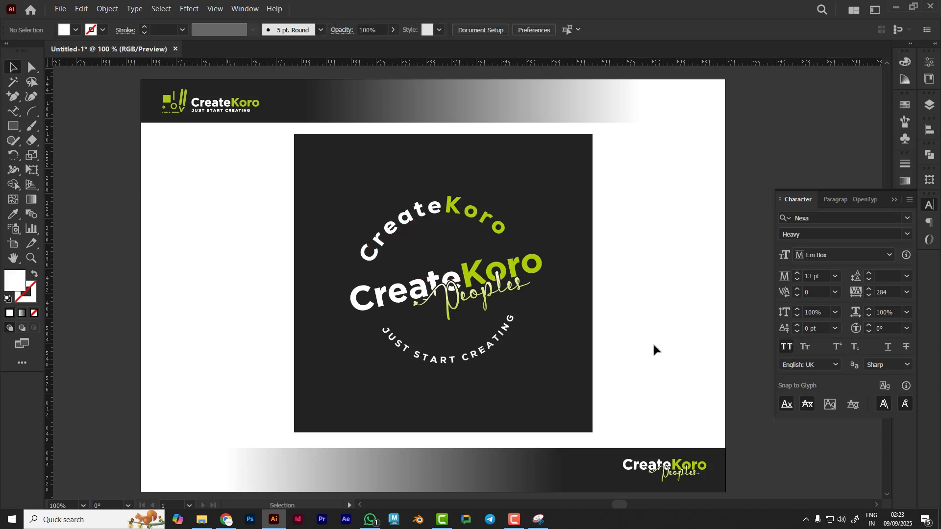